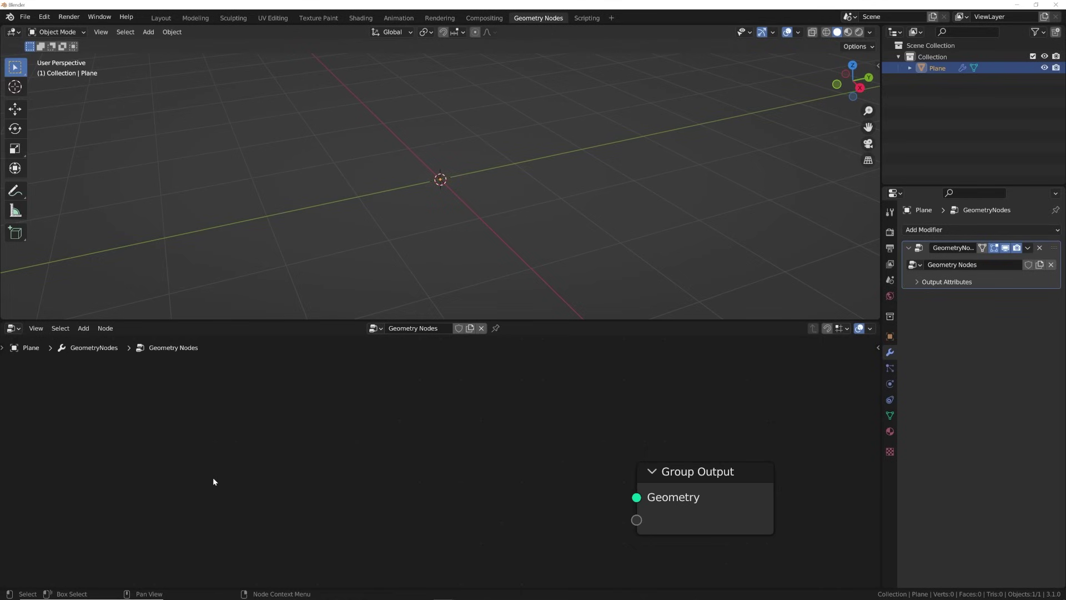
Add an Ico Sphere node with 2 subdivisions and connect its mesh to the Group Output geometry
key(shift+a)
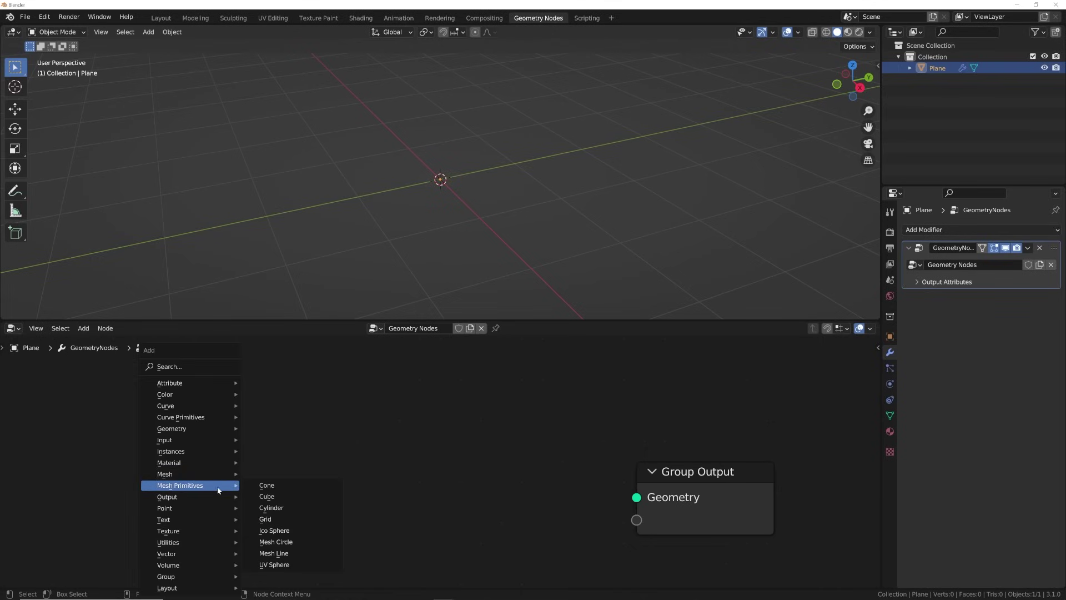
click(275, 530)
click(152, 428)
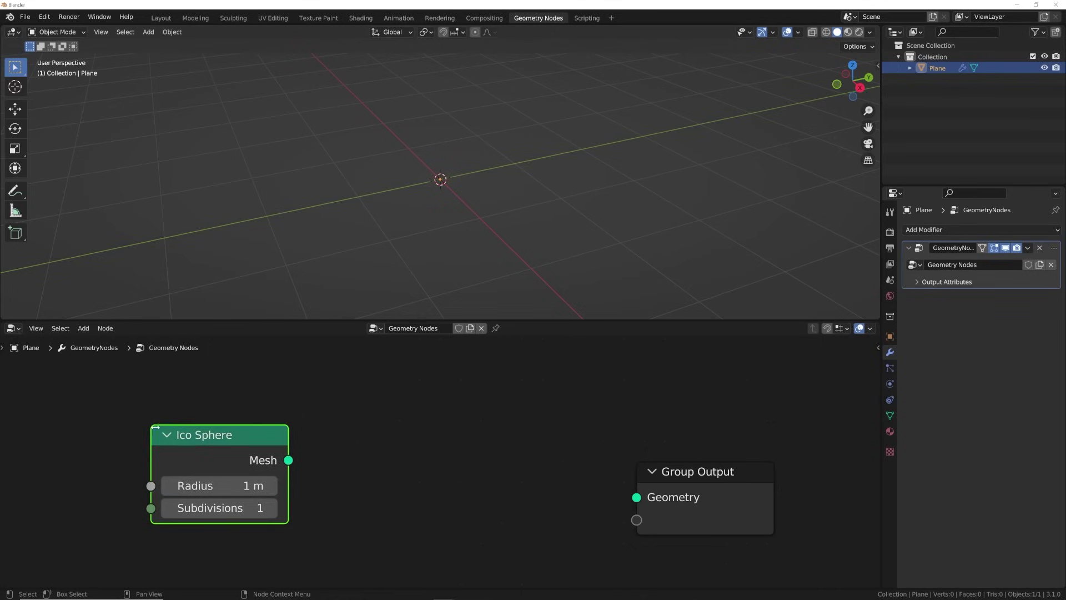
drag(289, 461, 636, 497)
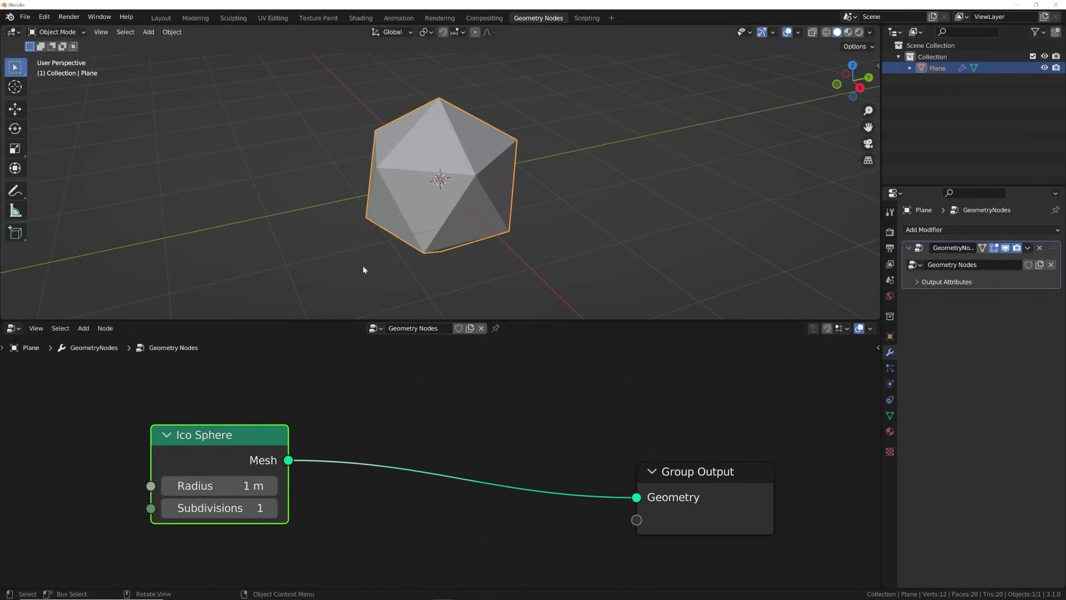
click(270, 507)
middle_drag(449, 188, 480, 145)
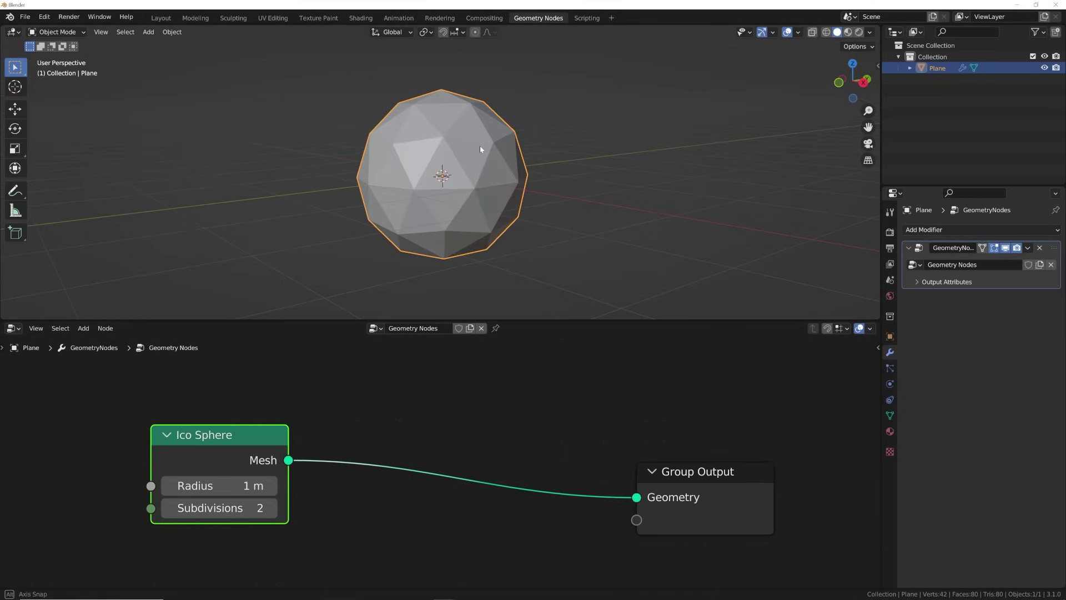
Insert a Separate Geometry node between the Ico Sphere and the Group Output
scroll(435, 352, down, 2)
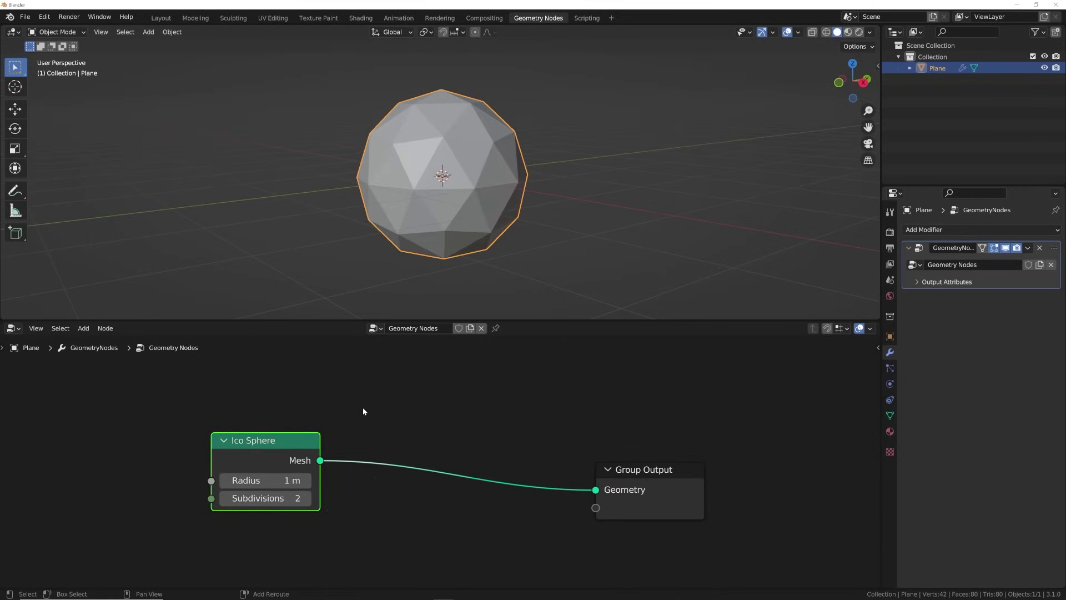
key(shift+a)
click(344, 300)
text(sep)
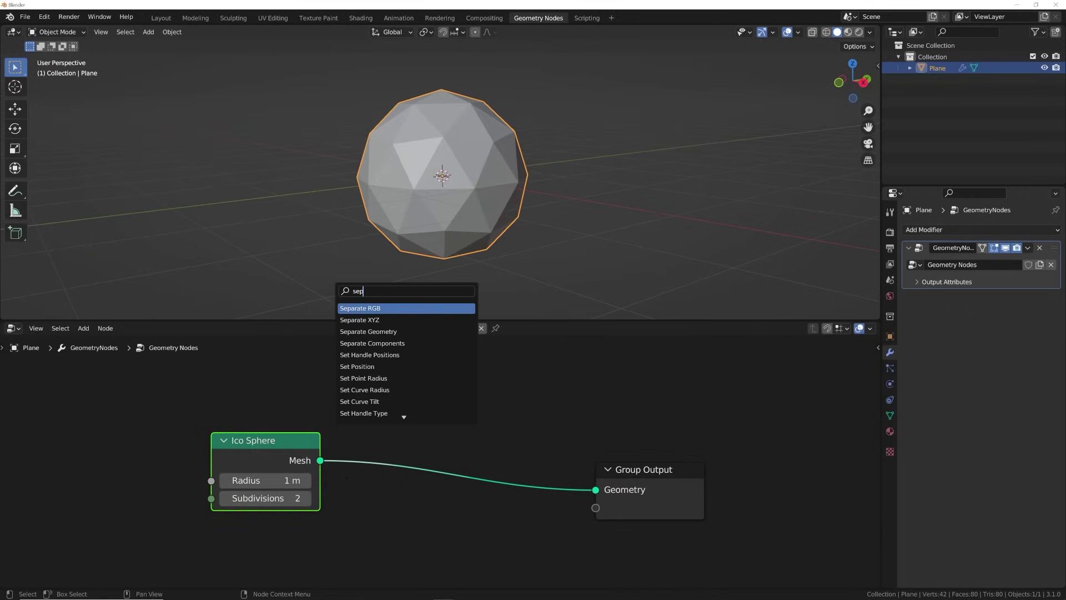
click(357, 332)
click(398, 429)
Add a Random Value node below the Ico Sphere node and slightly reposition the Separate Geometry node
key(shift+a)
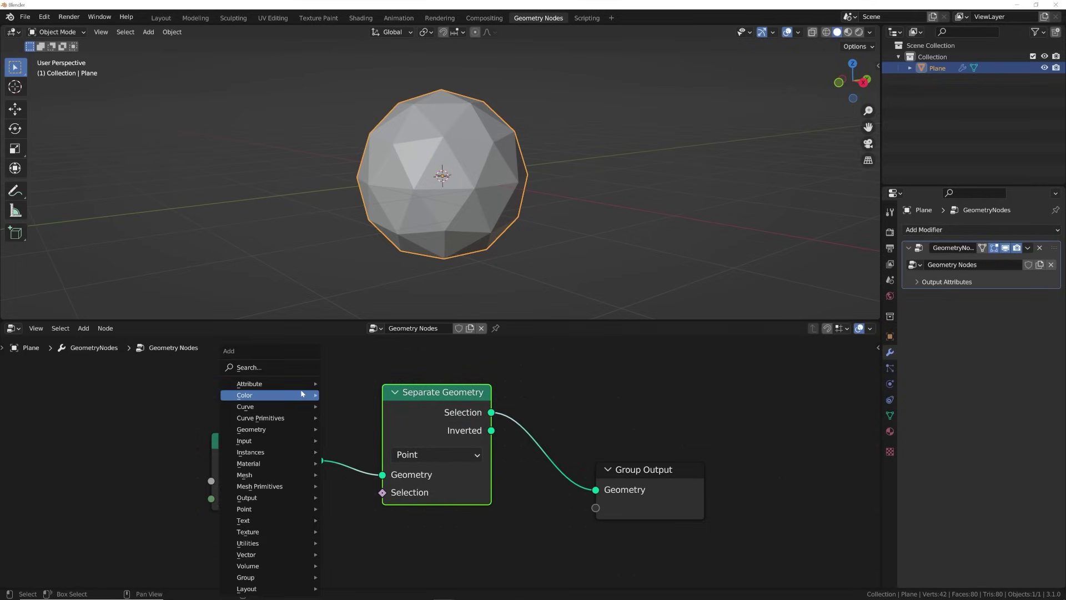
click(281, 366)
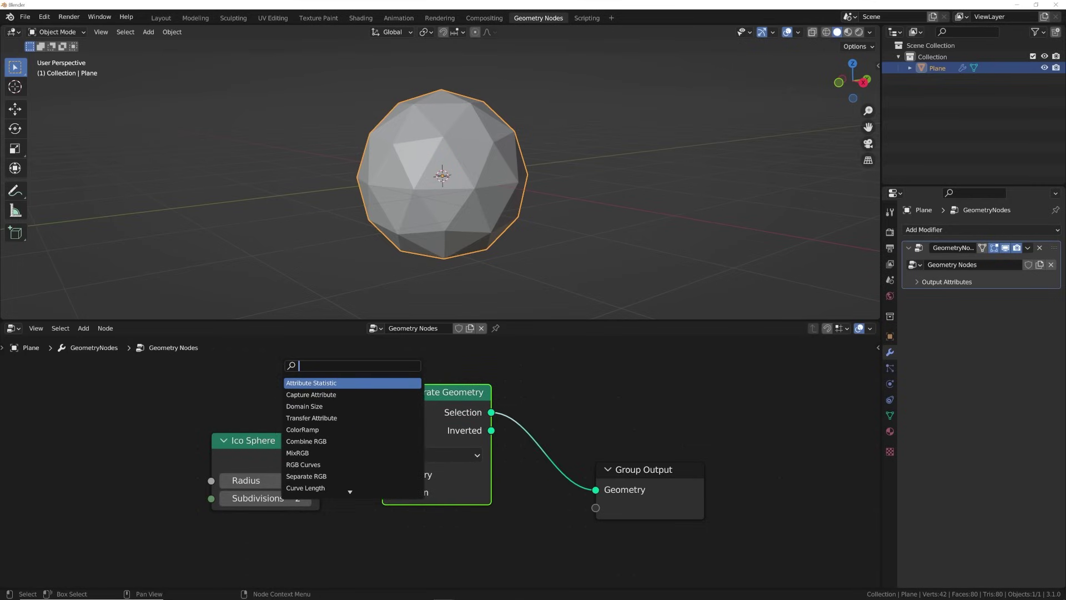
text(rand)
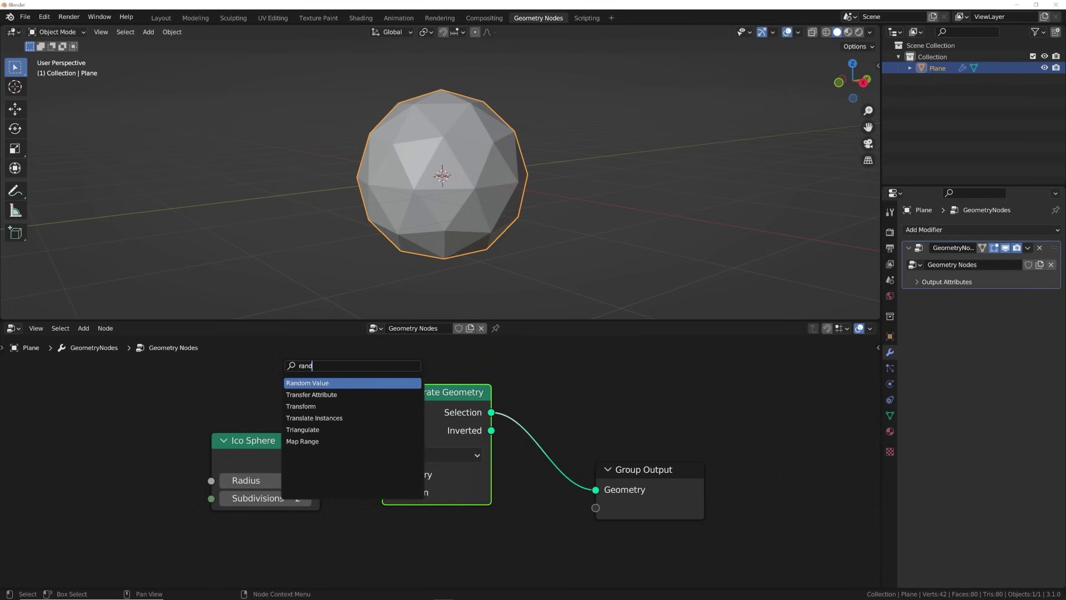
click(309, 384)
click(231, 538)
middle_drag(417, 527, 438, 447)
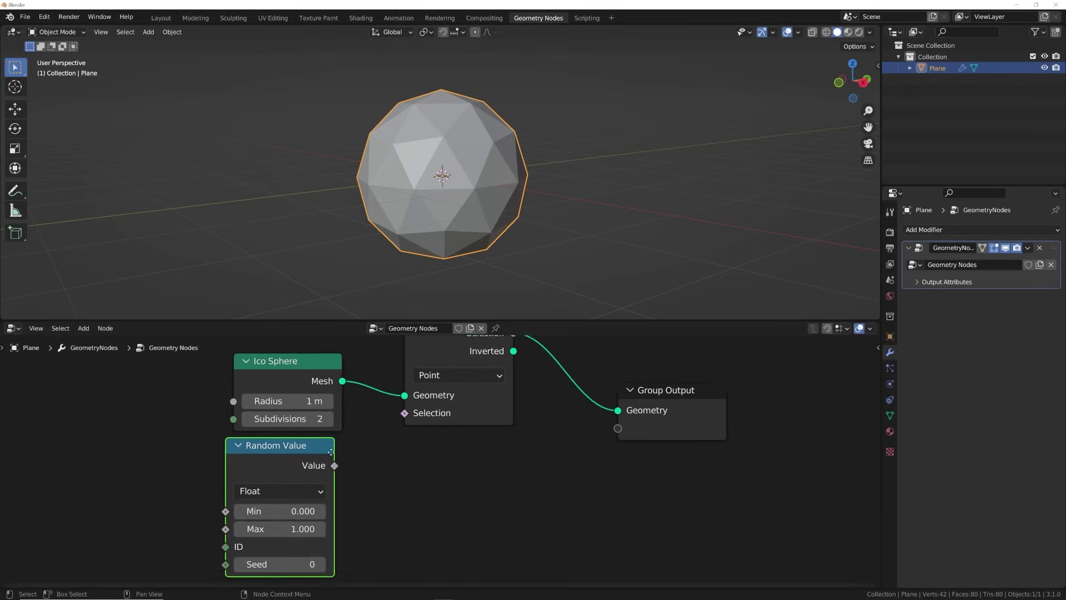
scroll(439, 447, down, 3)
drag(456, 359, 471, 377)
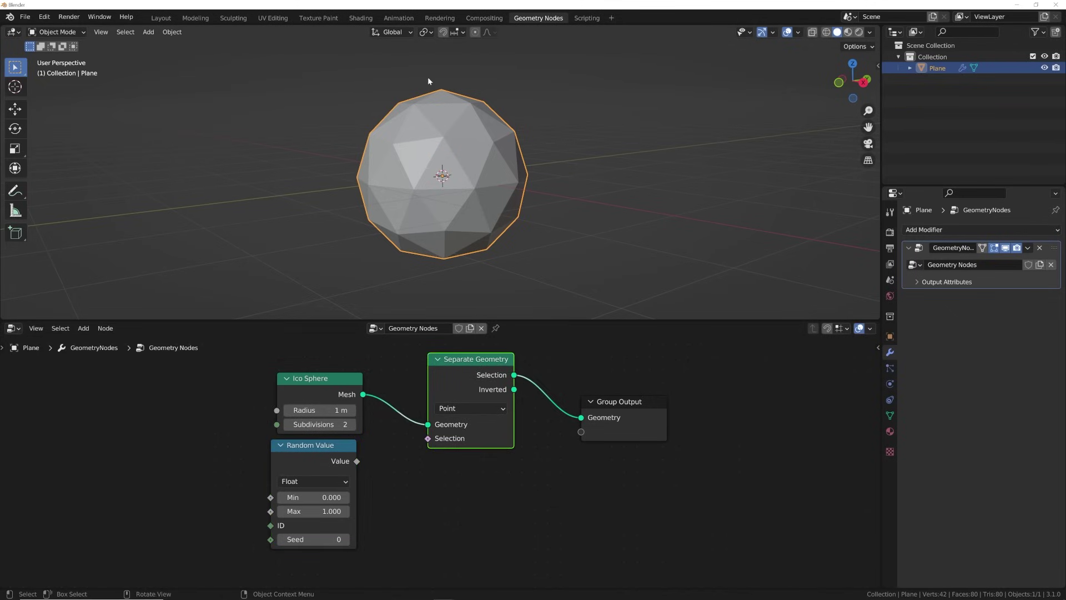
Set Separate Geometry to Face and drive its selection with the Random Value node set to Boolean
click(451, 409)
click(455, 451)
click(315, 482)
click(297, 537)
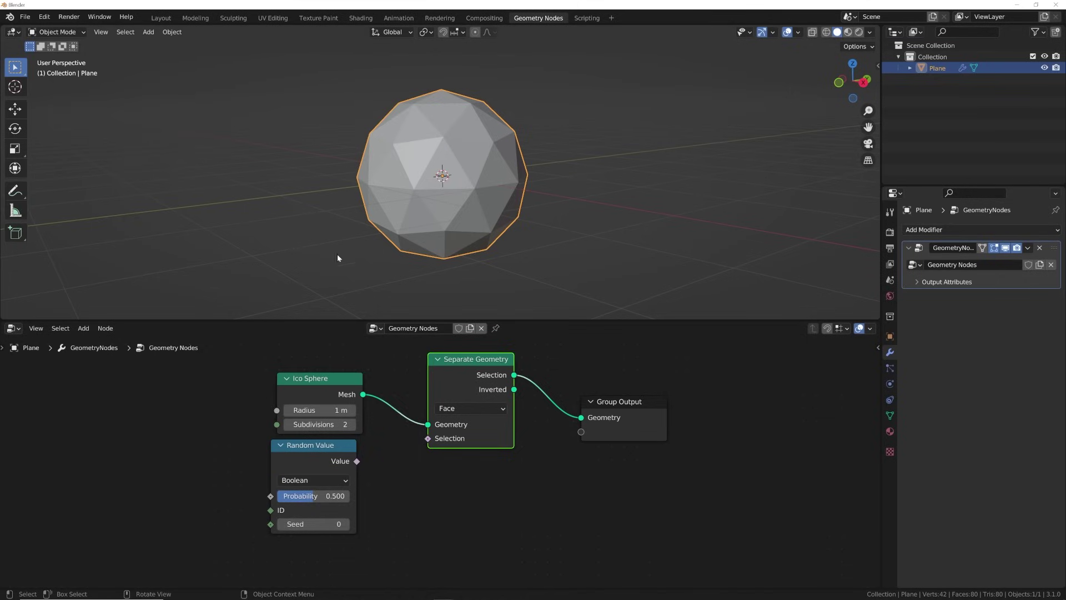
drag(357, 462, 428, 438)
Preview the Separate Geometry node's Inverted output on the Group Output and reconnect the Selection output in its place
middle_drag(532, 126, 557, 123)
middle_drag(493, 172, 447, 174)
drag(514, 390, 559, 364)
drag(582, 422, 581, 419)
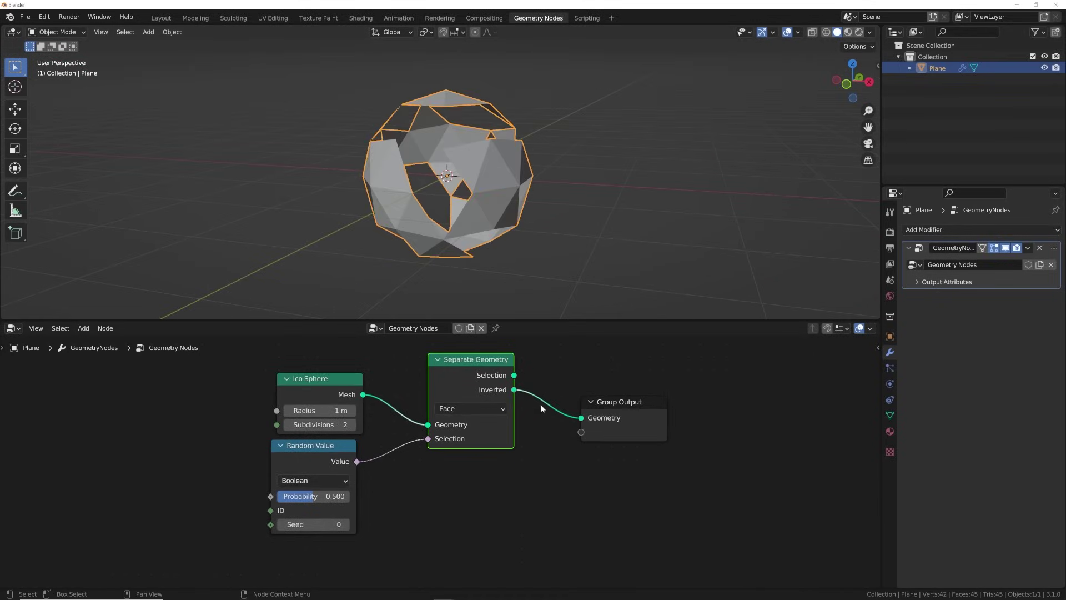
drag(514, 376, 582, 419)
Insert a Join Geometry node before the Group Output and feed both the Selection and Inverted outputs into it
middle_drag(539, 382, 412, 384)
key(shift+a)
click(480, 363)
text(join)
key(Down)
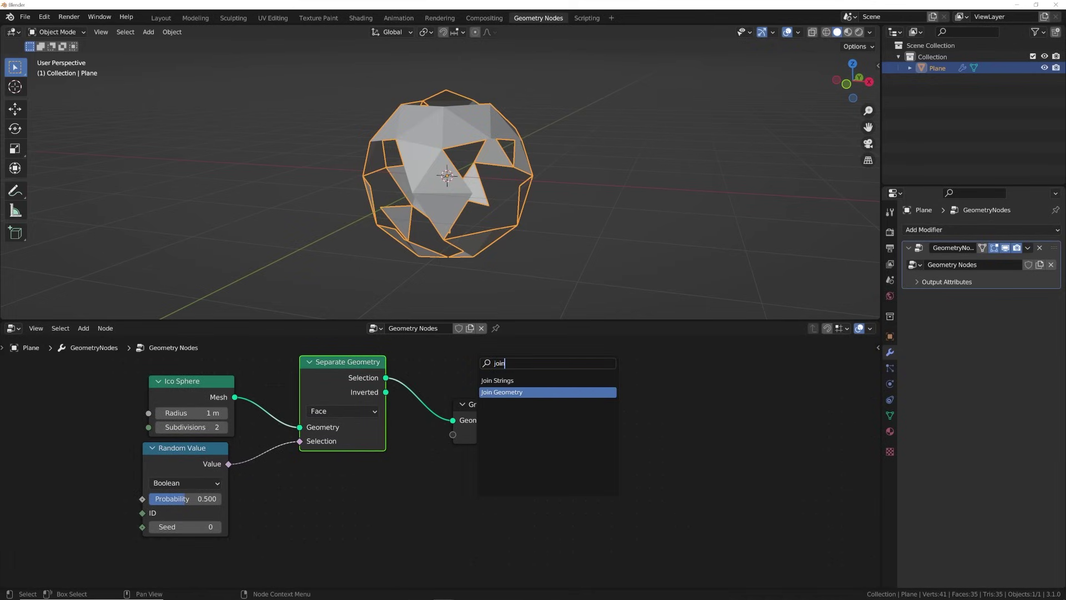
key(Return)
click(436, 397)
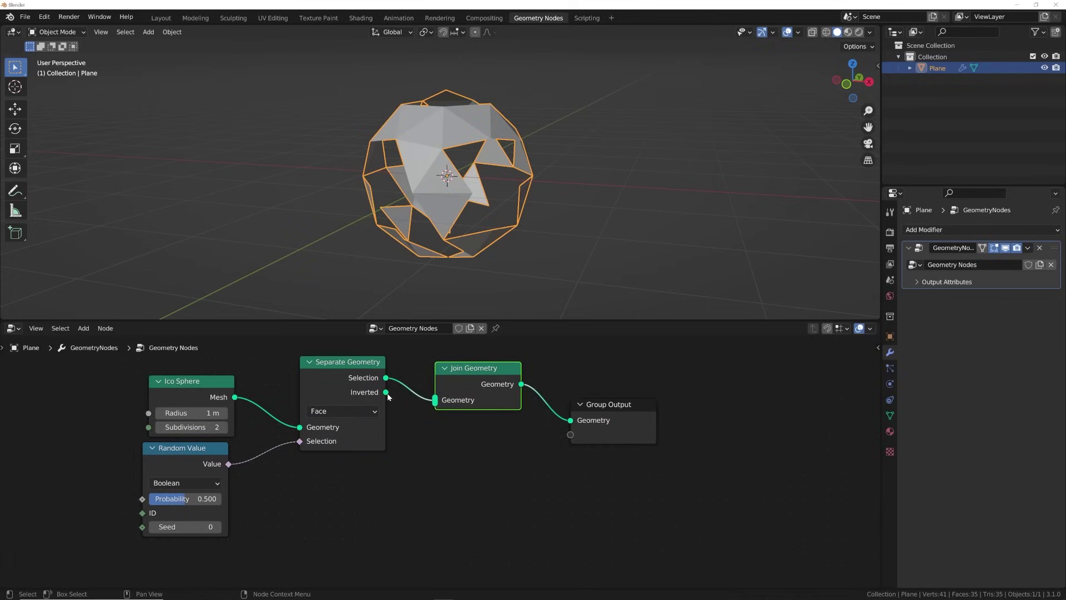
drag(437, 406, 438, 406)
Insert a Subdivide Mesh node on the link from the Inverted output to Join Geometry
middle_drag(490, 398, 553, 420)
key(shift+a)
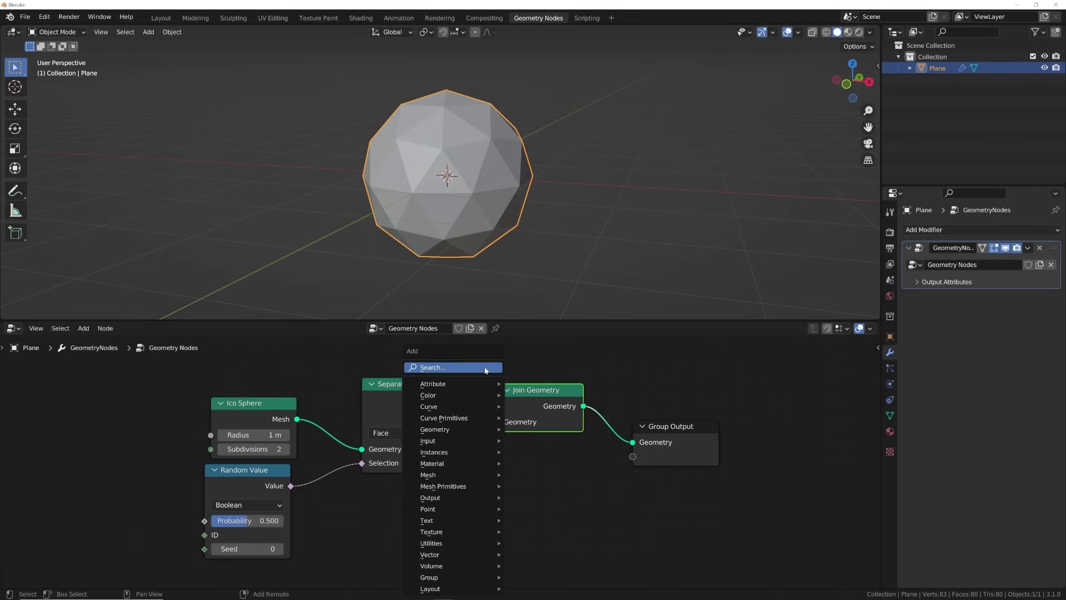
click(485, 369)
text(sub)
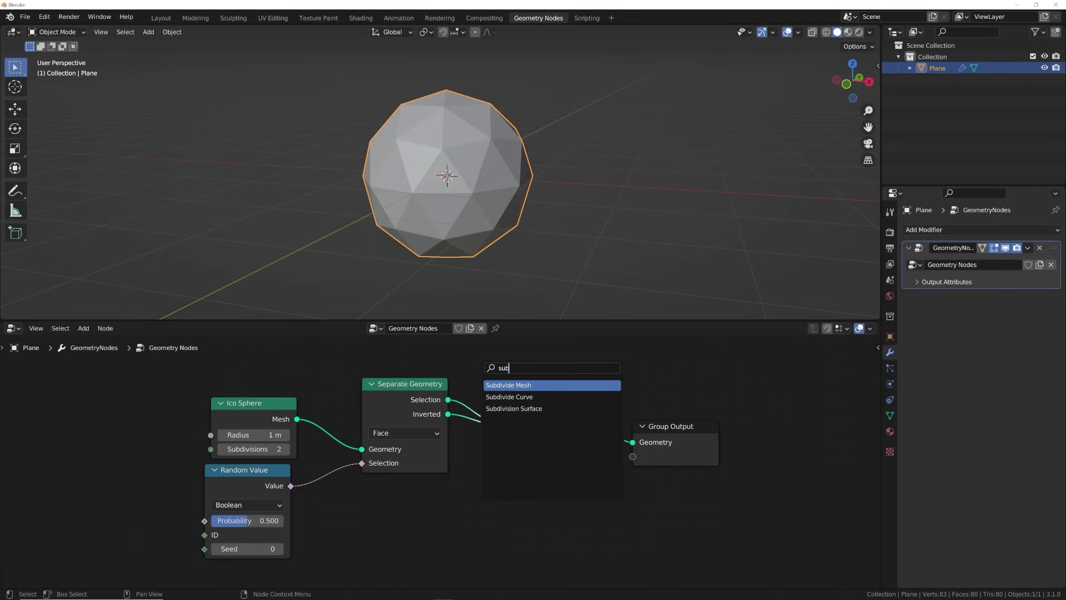
key(Return)
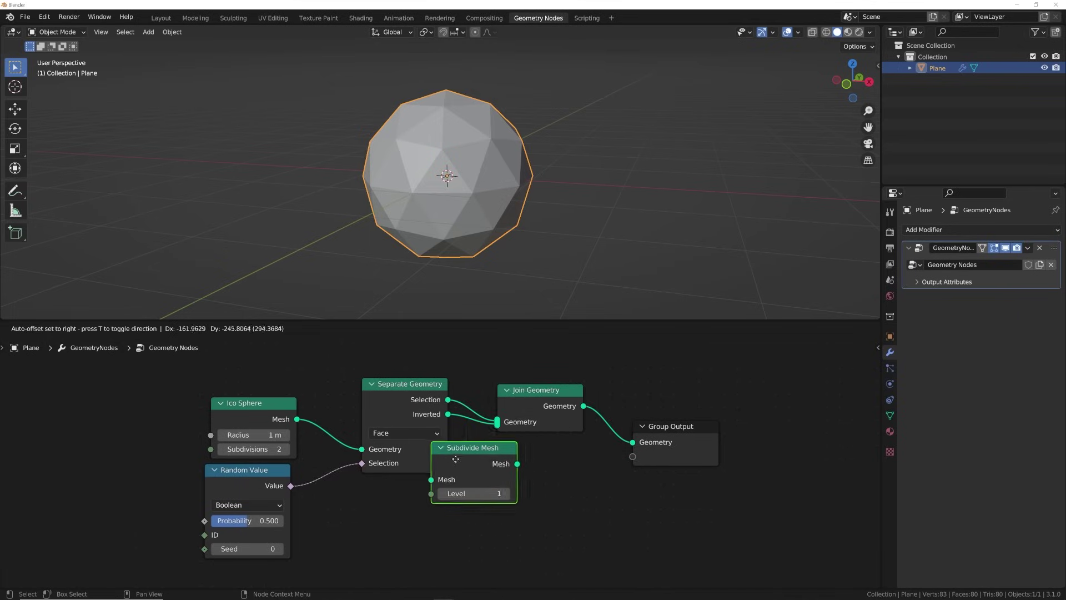
click(536, 439)
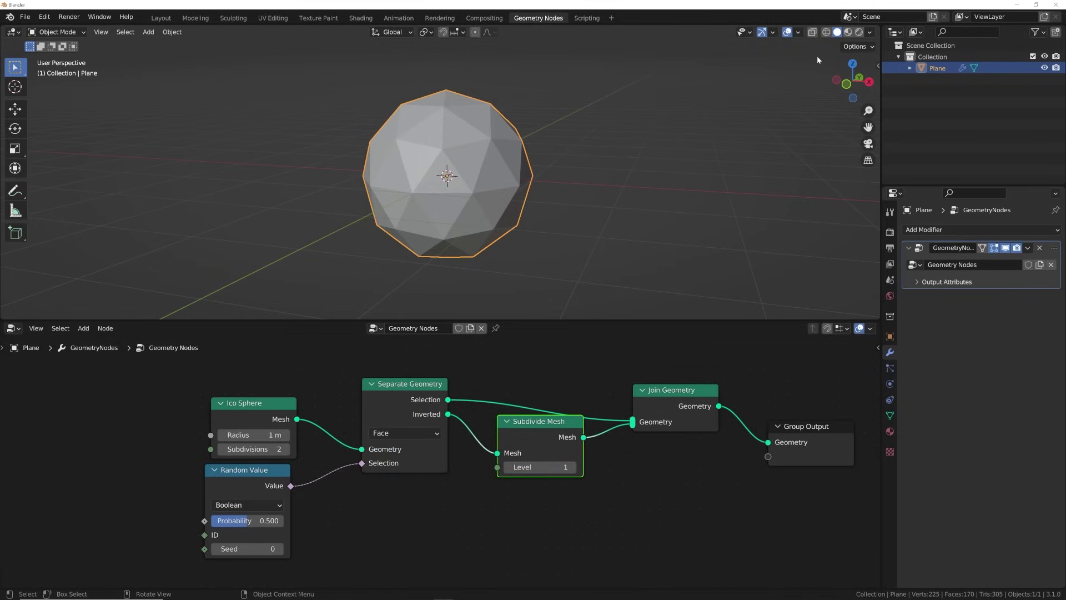
Examine the sphere's wireframe at different Subdivide Mesh levels, restoring level 1 and solid shading
click(826, 35)
middle_drag(627, 132, 620, 181)
drag(559, 468, 588, 468)
middle_drag(550, 259, 480, 245)
drag(530, 468, 510, 475)
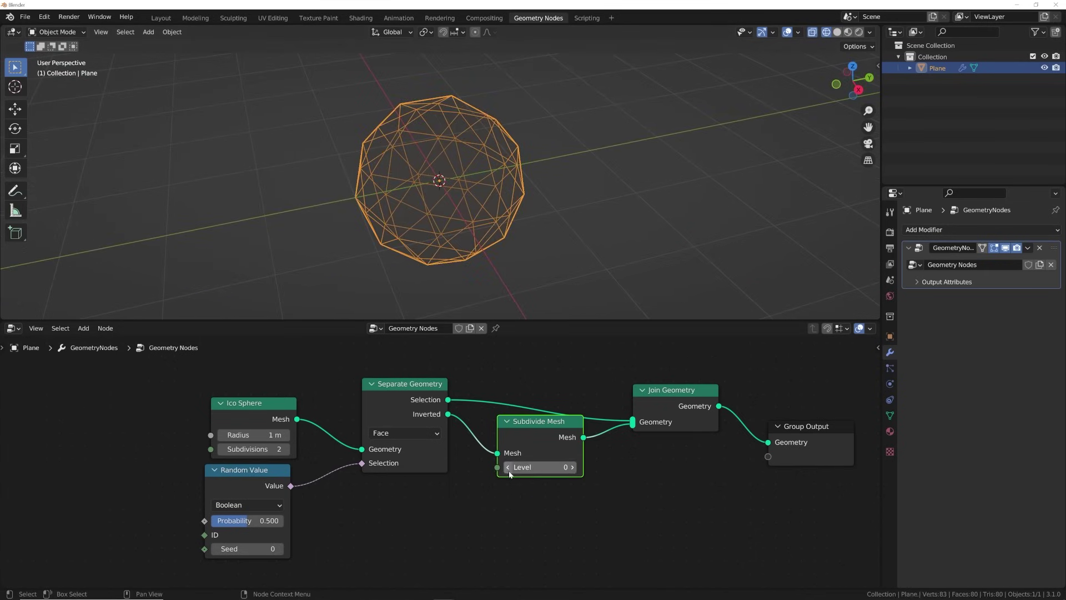
click(572, 469)
middle_drag(524, 210, 536, 214)
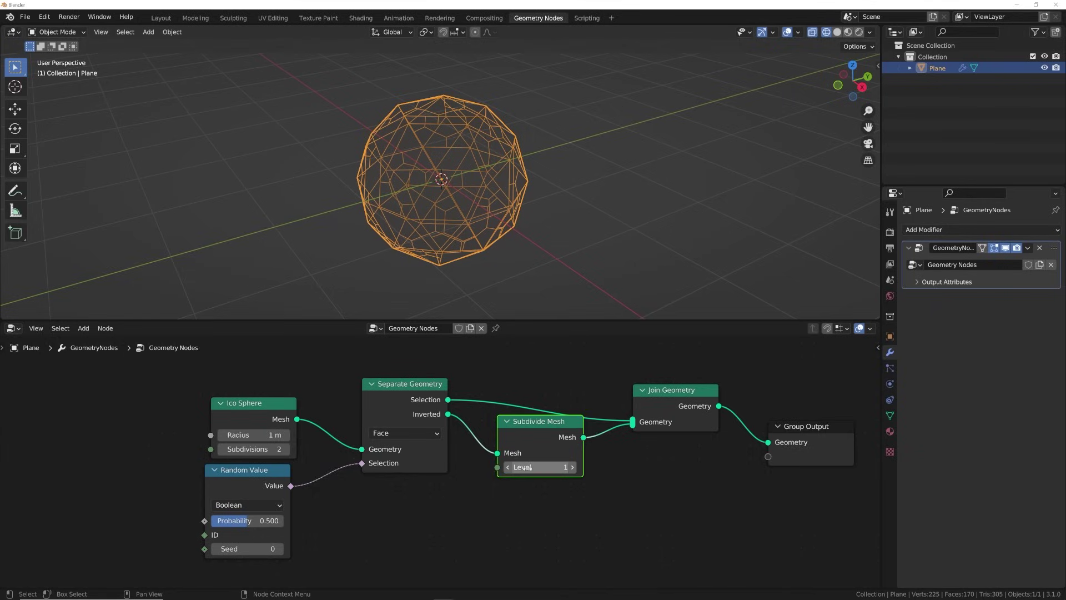
click(836, 31)
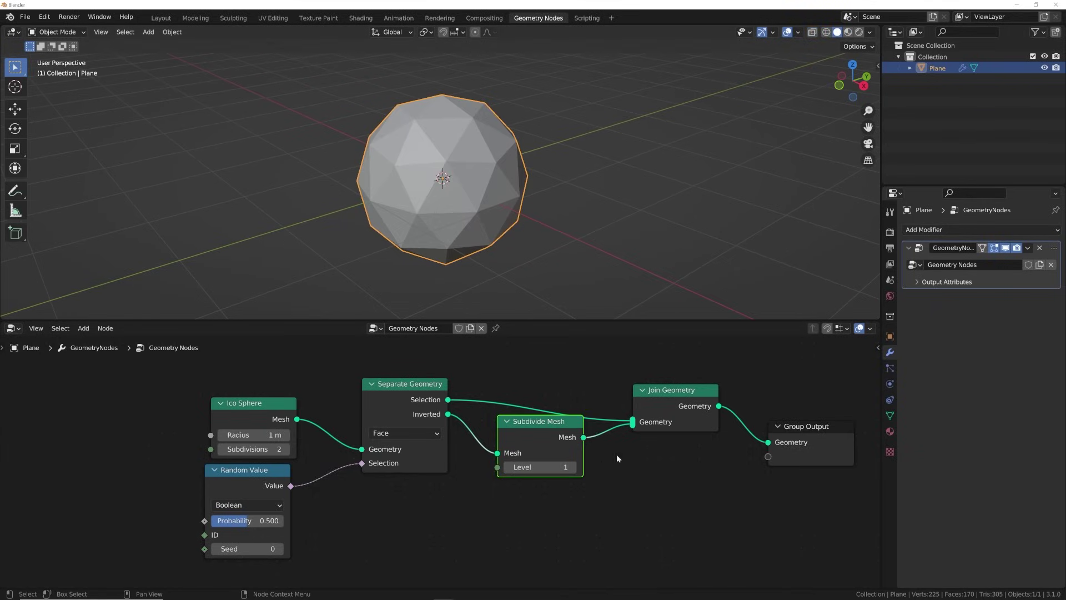
middle_drag(602, 397, 332, 490)
key(shift+a)
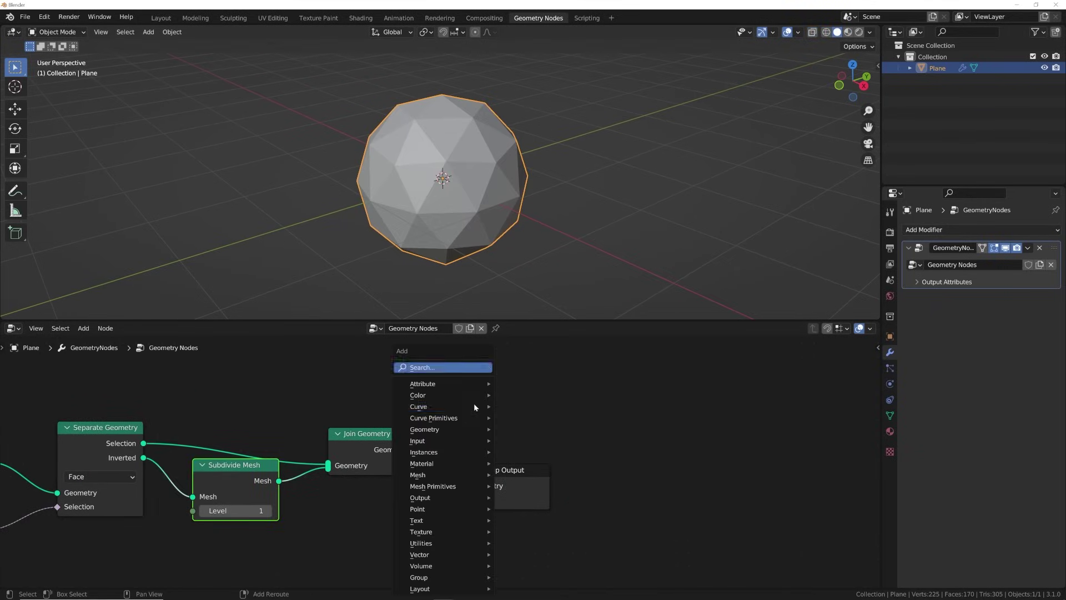
click(423, 368)
text(try)
key(Escape)
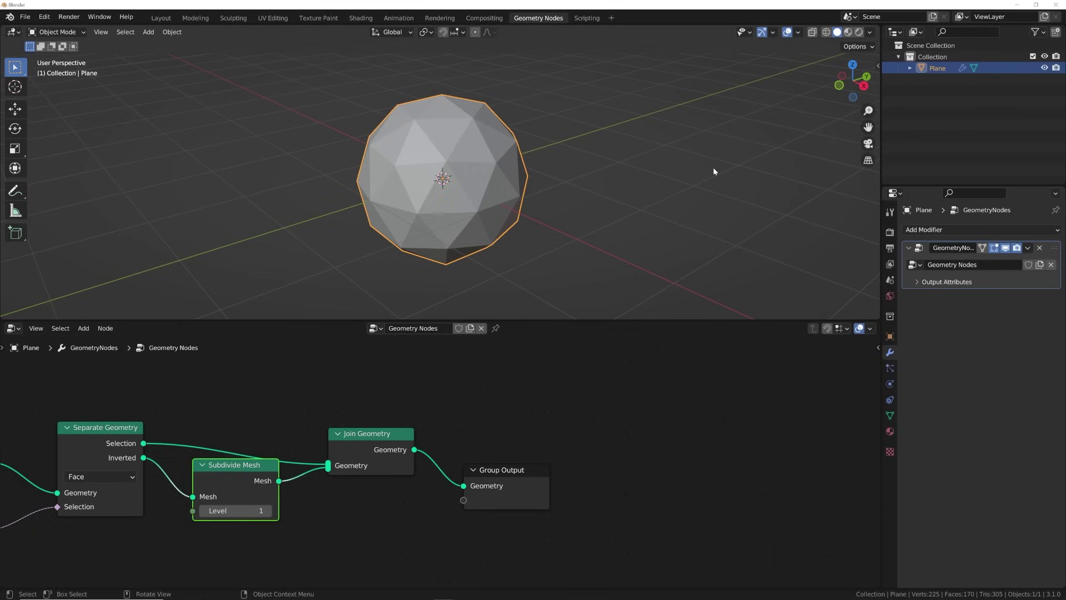
Show the sphere as wireframe and insert a Triangulate node between Join Geometry and the Group Output
click(826, 32)
mouse_move(648, 151)
middle_down()
mouse_move(539, 198)
mouse_move(496, 251)
mouse_move(476, 253)
mouse_move(475, 200)
mouse_move(490, 176)
mouse_move(504, 214)
mouse_move(489, 311)
middle_up()
scroll(456, 237, up, 6)
scroll(489, 176, down, 4)
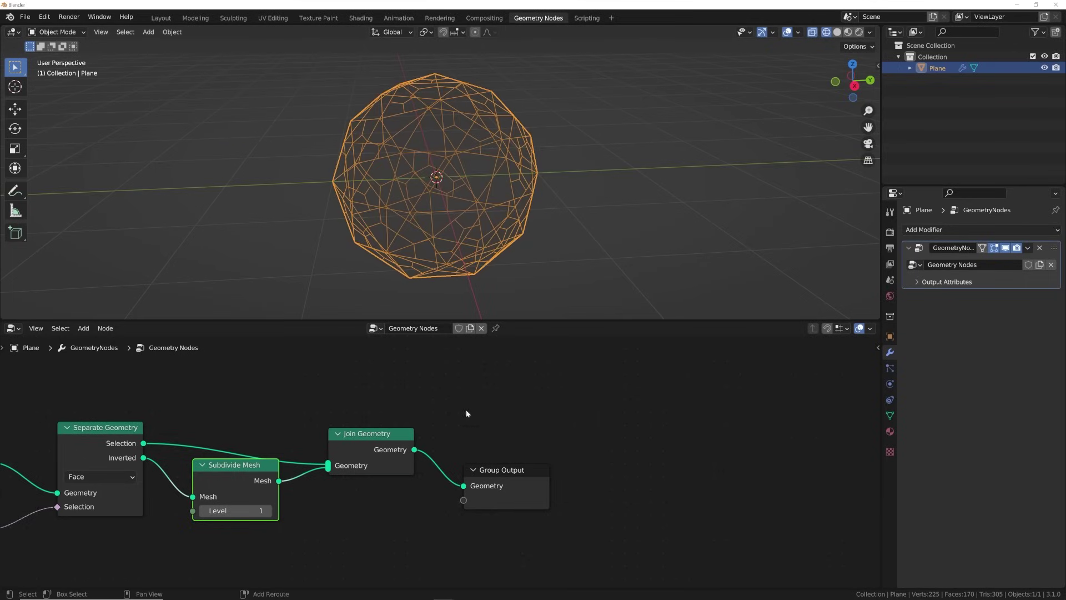
key(shift+a)
click(436, 367)
text(tr)
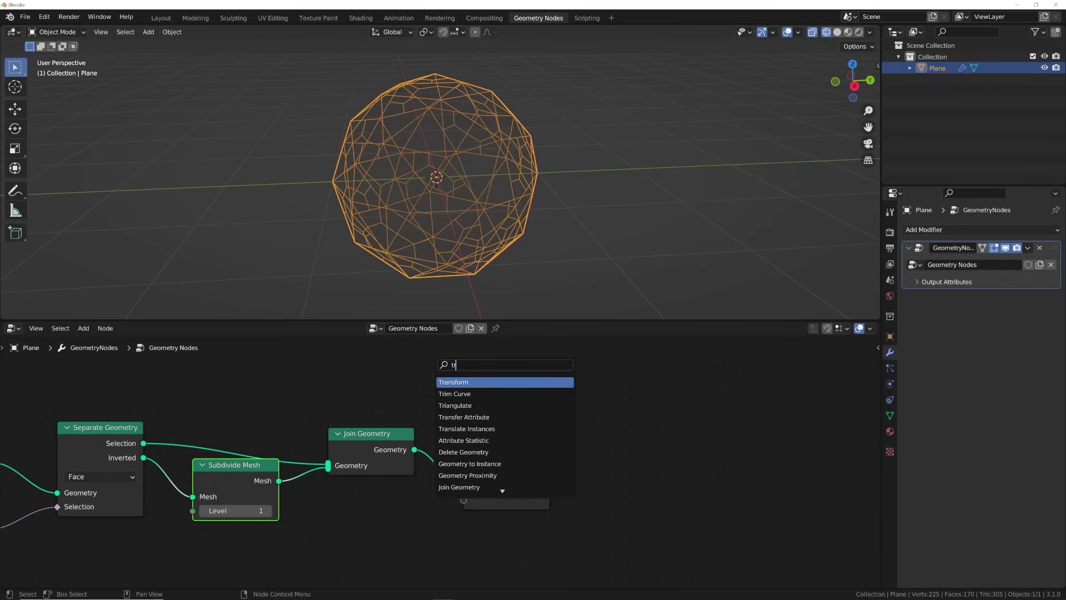
text(ya)
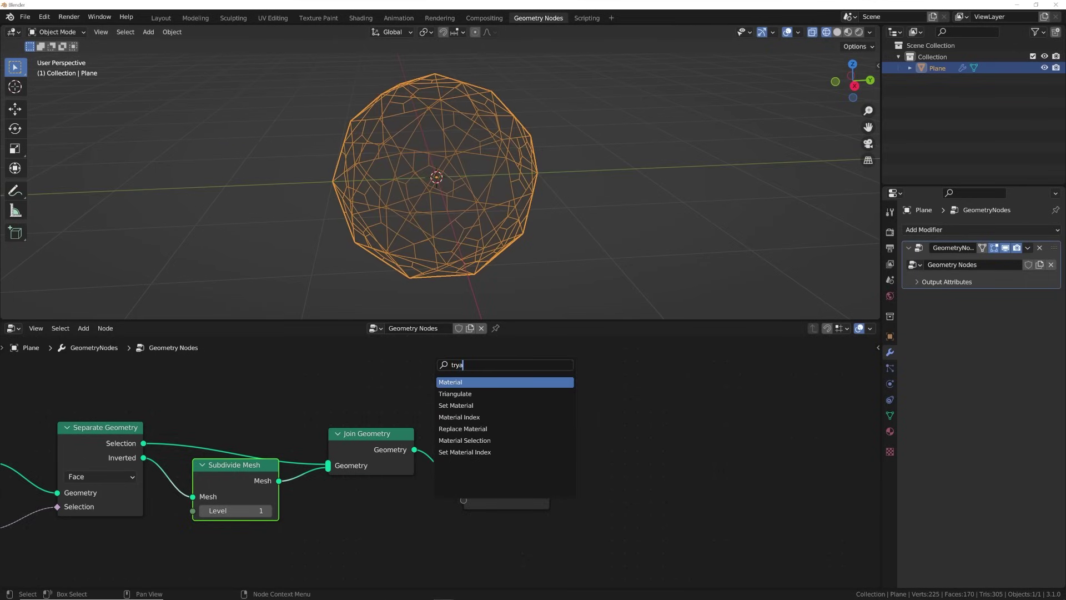
click(454, 394)
click(483, 432)
Return the viewport to solid shading and insert a Dual Mesh node between Triangulate and the Group Output
middle_drag(444, 233, 500, 183)
key(shift+a)
click(575, 349)
click(713, 209)
click(837, 32)
key(shift+a)
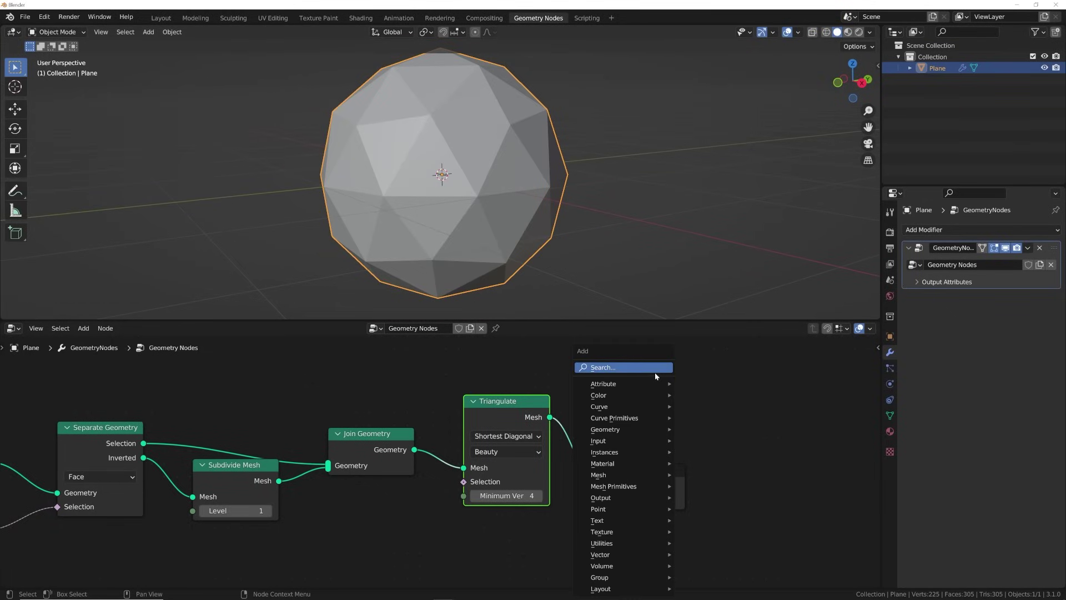
click(655, 372)
text(dual)
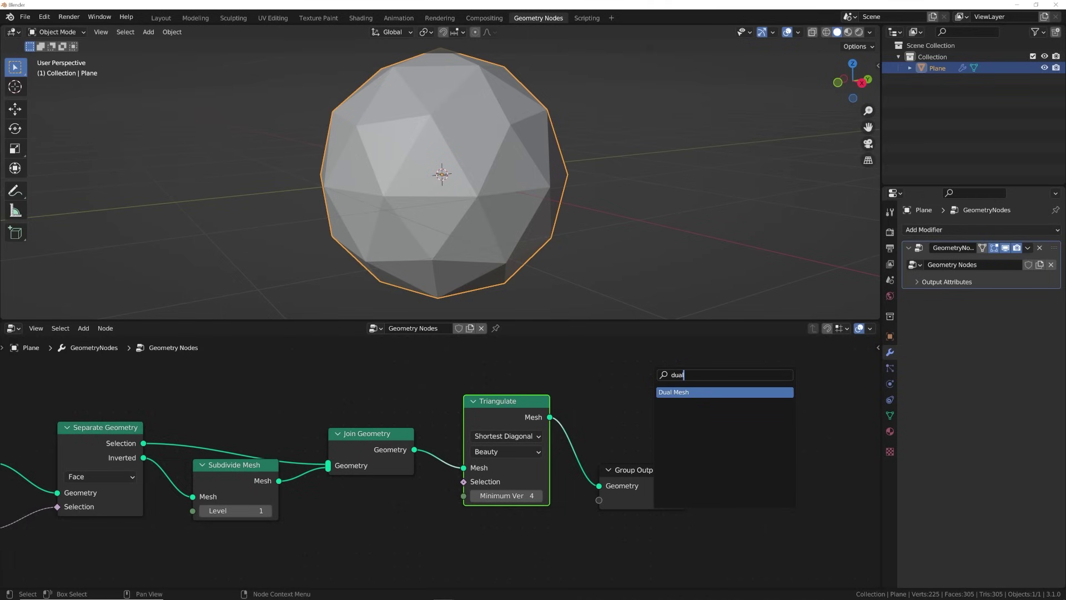
key(Return)
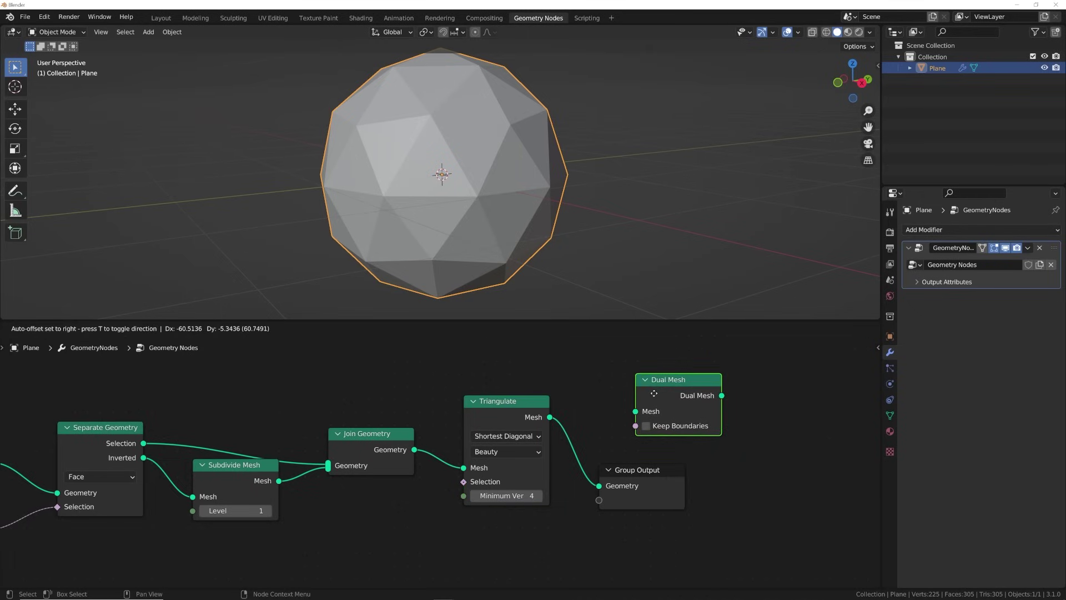
click(578, 411)
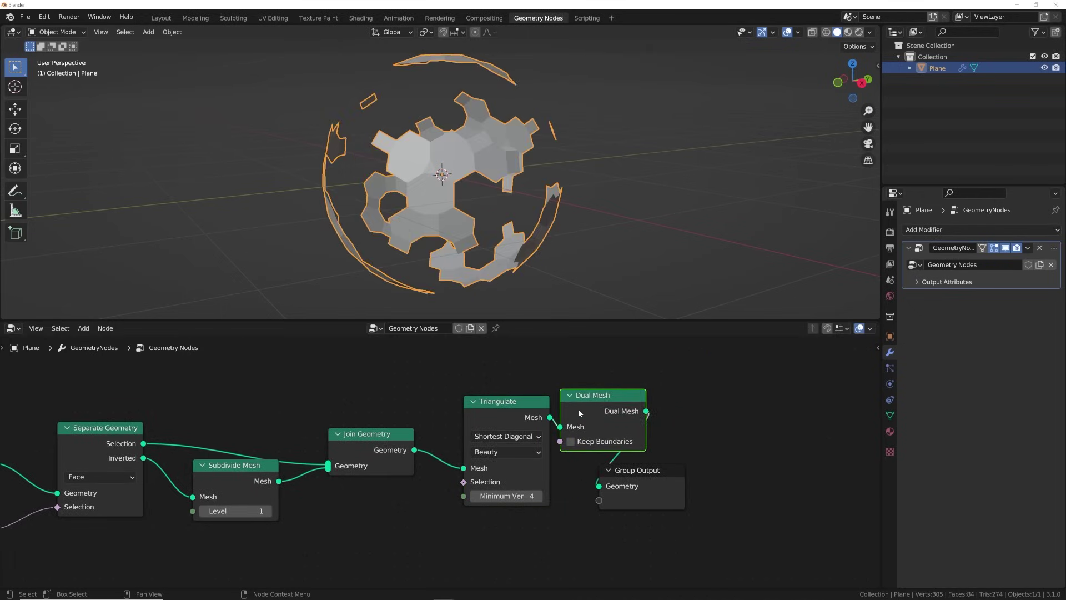
Set the Random Value node's probability to 0.560, checking the dual mesh pattern from several angles
middle_drag(503, 231, 553, 256)
middle_drag(190, 527, 455, 455)
mouse_move(223, 493)
mouse_down()
mouse_move(244, 493)
mouse_move(202, 493)
mouse_move(214, 493)
mouse_up()
middle_drag(536, 236, 569, 179)
middle_drag(604, 424, 237, 458)
middle_drag(584, 152, 499, 184)
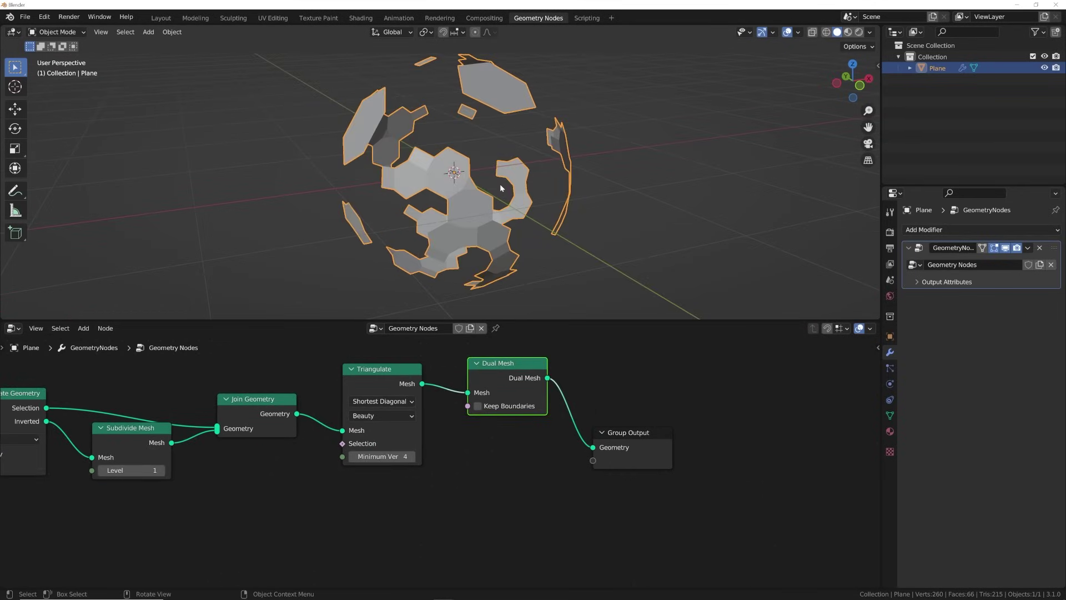
middle_drag(382, 417, 790, 339)
mouse_move(261, 441)
mouse_down()
mouse_move(276, 441)
mouse_move(266, 441)
mouse_up()
Cycle through the Random Value node's seeds up to 7 to vary the panel pattern
click(298, 467)
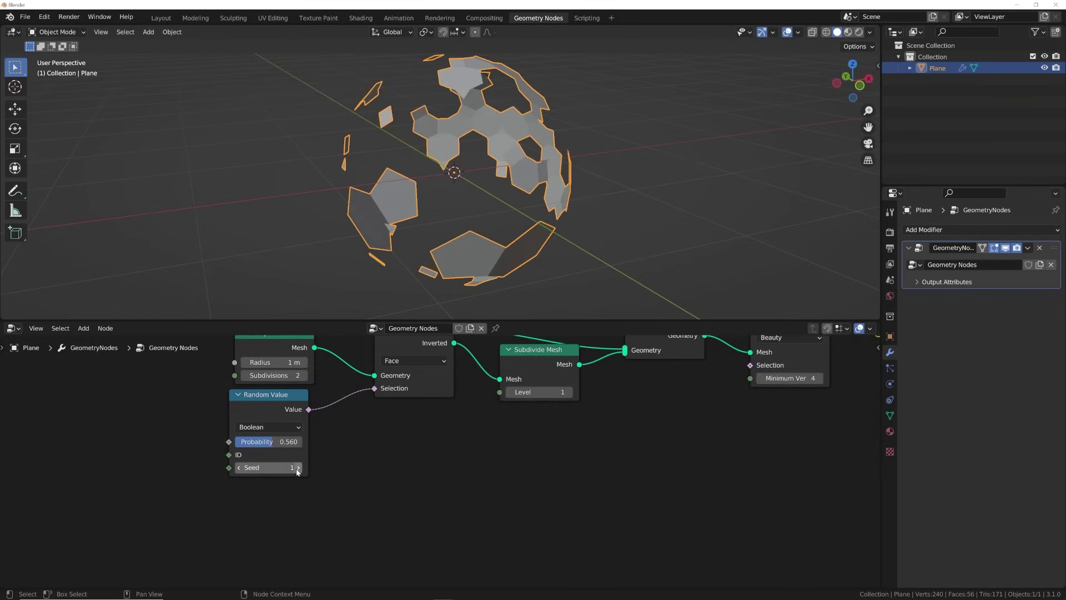
click(298, 467)
middle_drag(555, 133, 559, 268)
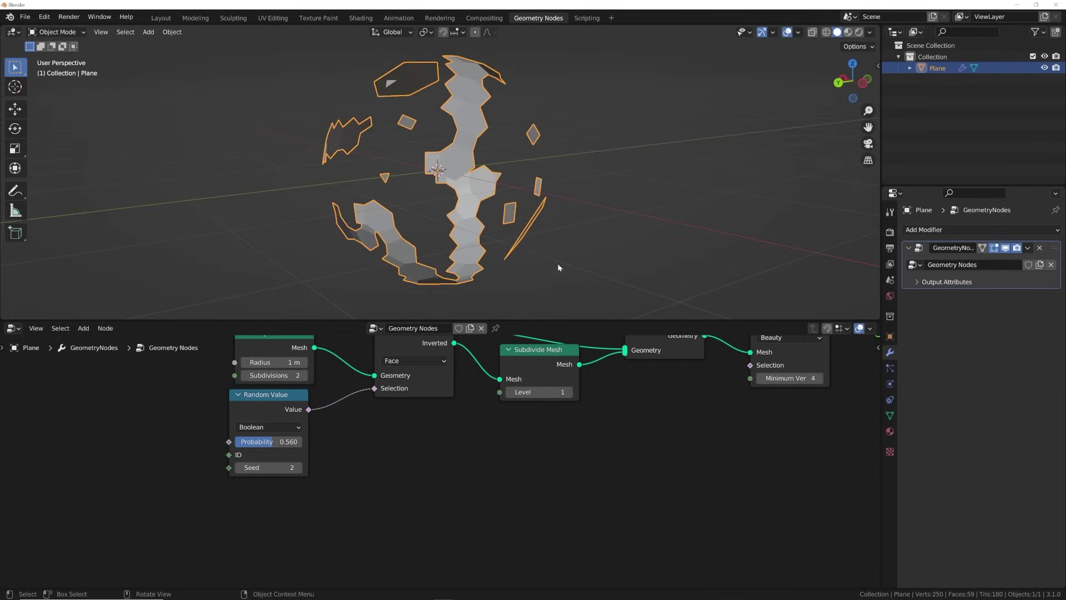
click(298, 468)
click(298, 467)
click(298, 467)
click(298, 467)
click(298, 468)
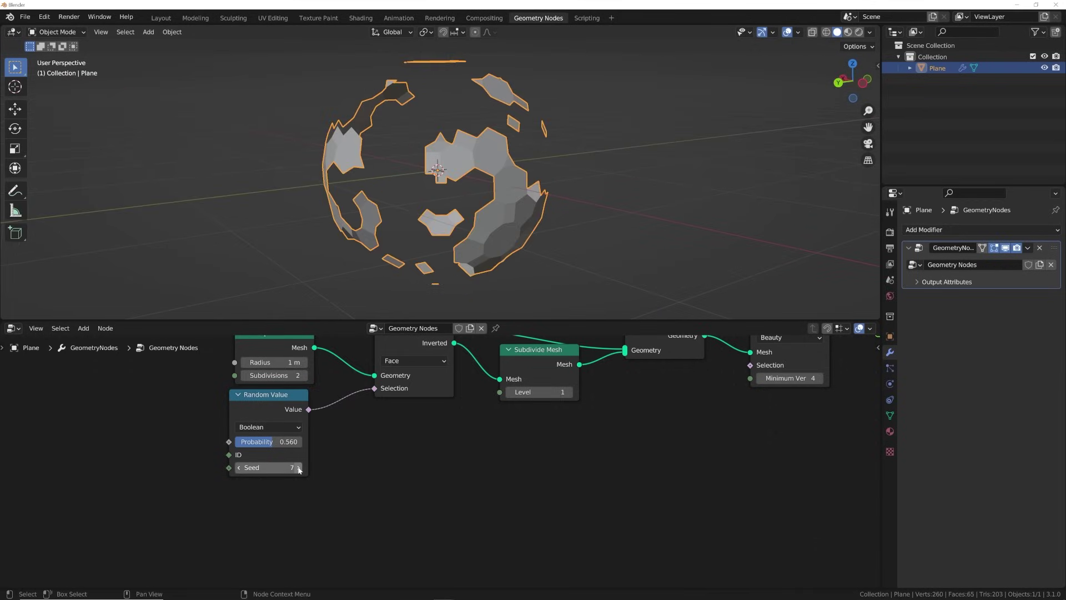
Add a Wireframe modifier to the panelled sphere with 0.114 m thickness and Boundary enabled
middle_drag(559, 214, 358, 207)
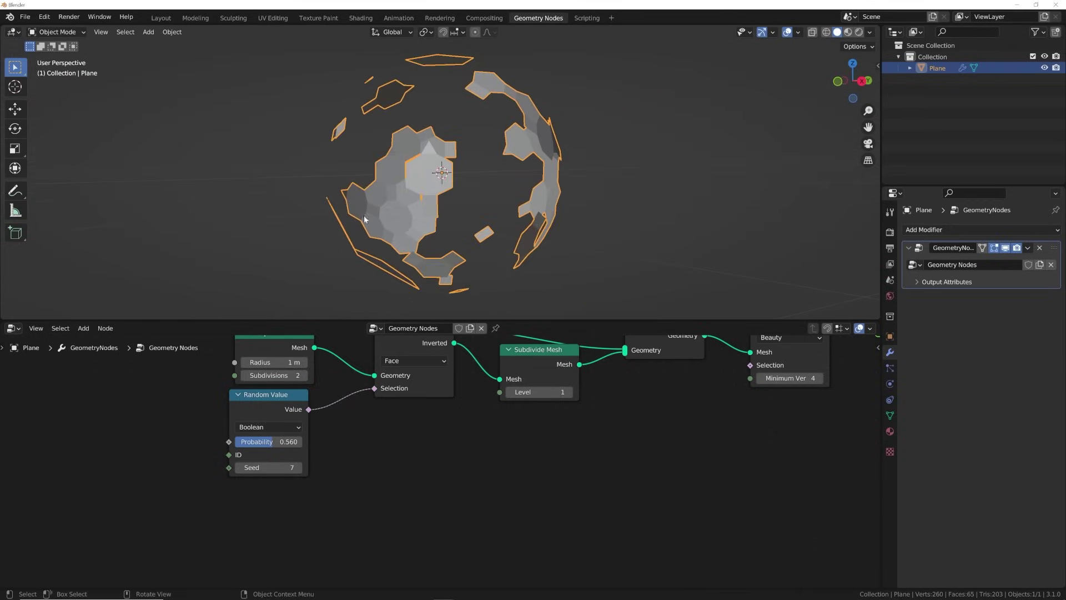
middle_drag(531, 289, 514, 176)
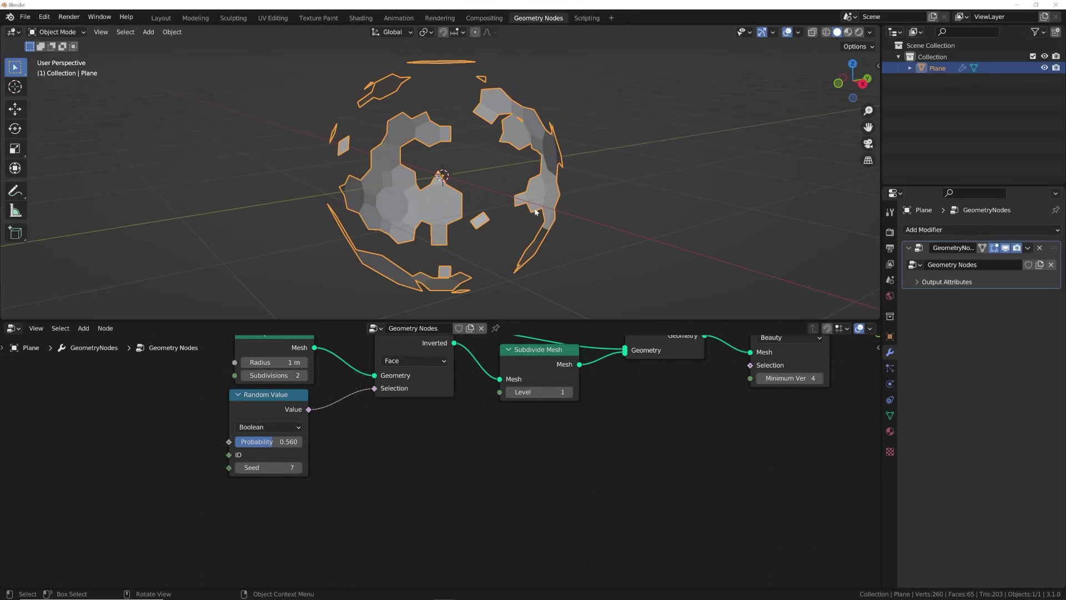
middle_drag(721, 368, 399, 485)
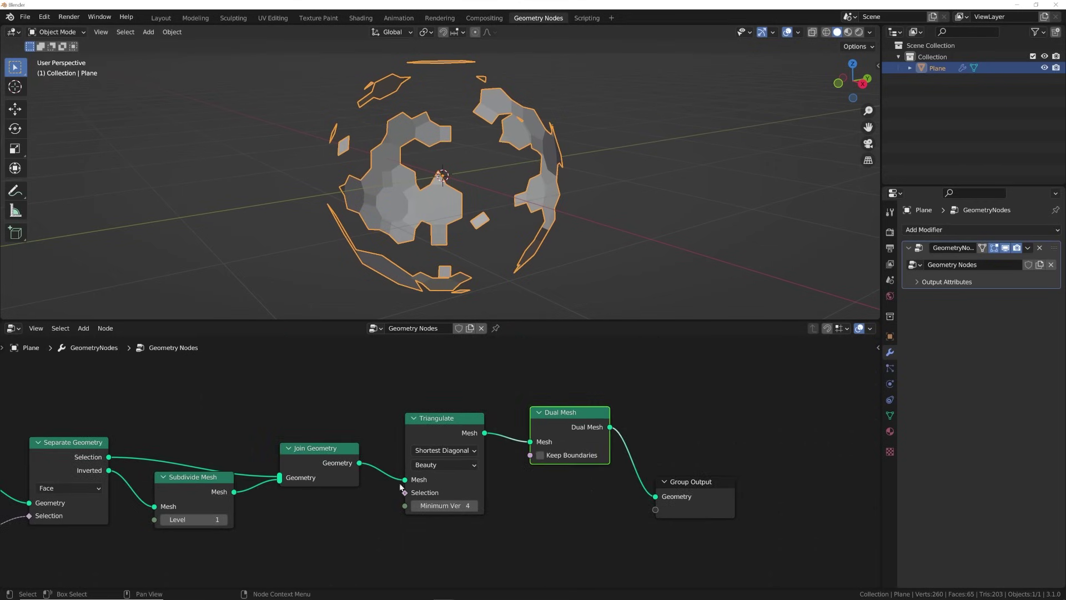
click(927, 230)
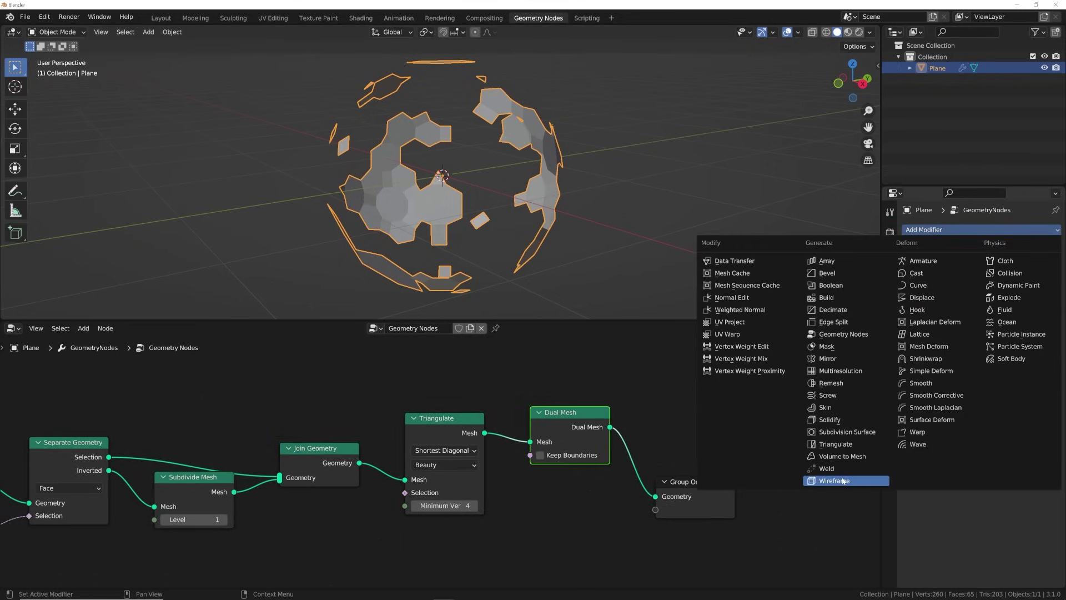
click(844, 481)
drag(1005, 314, 1052, 314)
click(969, 341)
middle_drag(499, 211, 526, 214)
Add a Subdivision Surface modifier after the Wireframe with viewport and render levels of 2
click(930, 232)
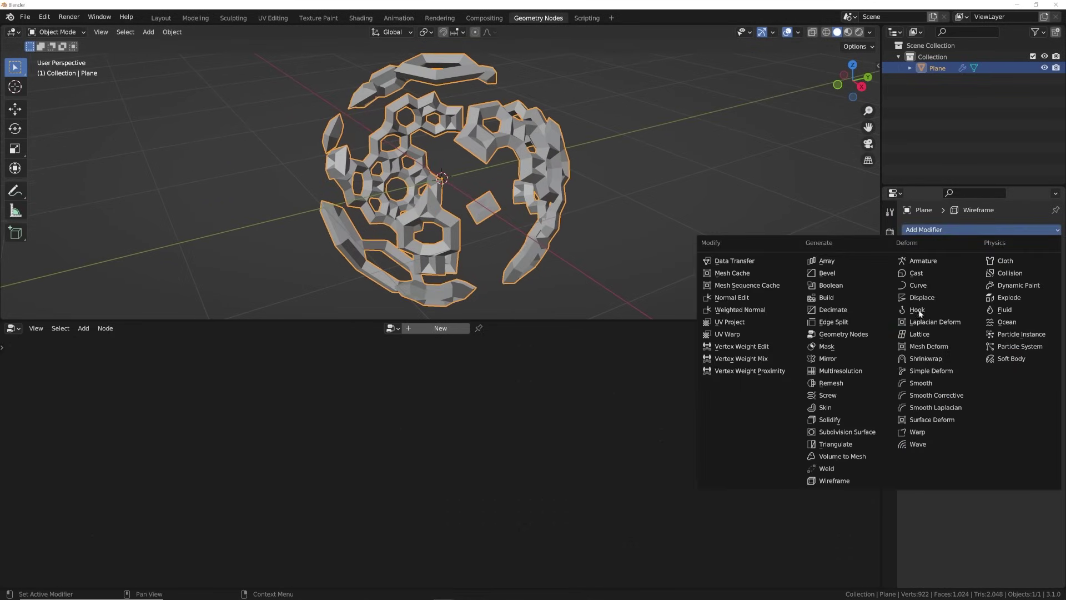
click(856, 434)
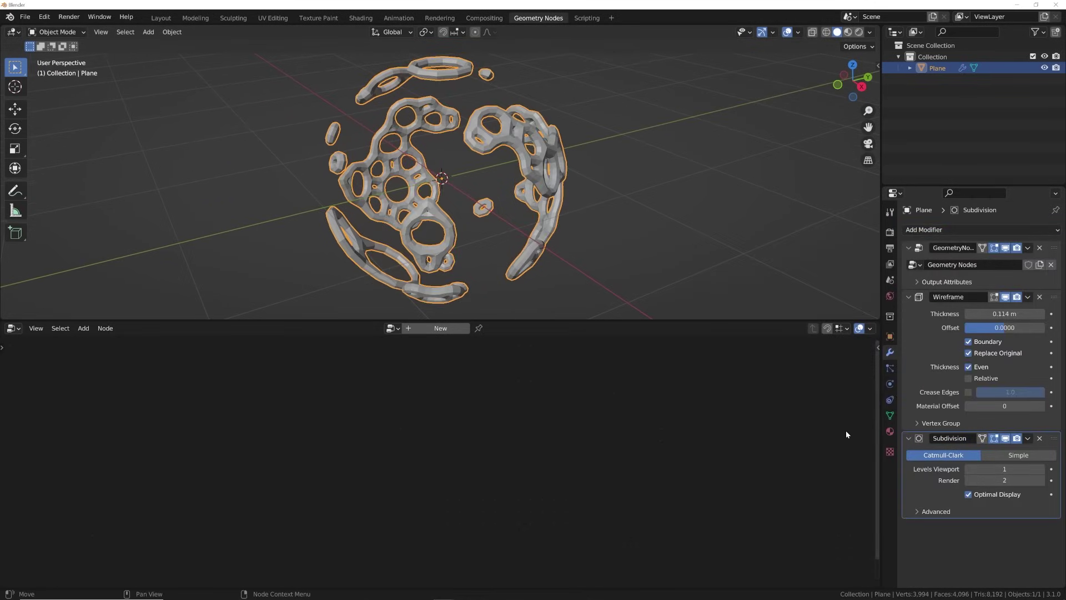
click(1040, 470)
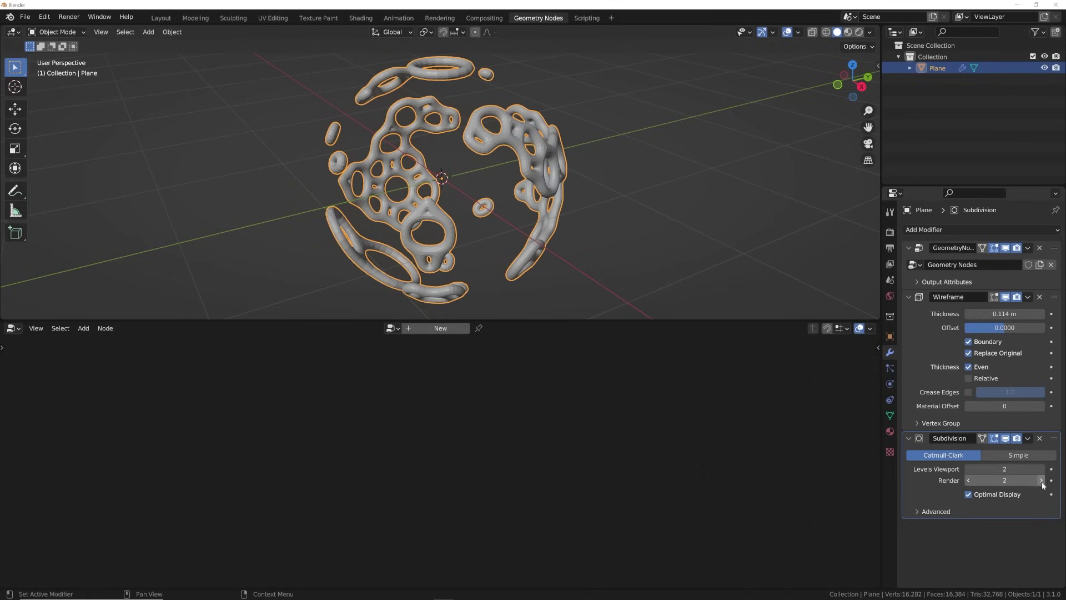
click(1041, 469)
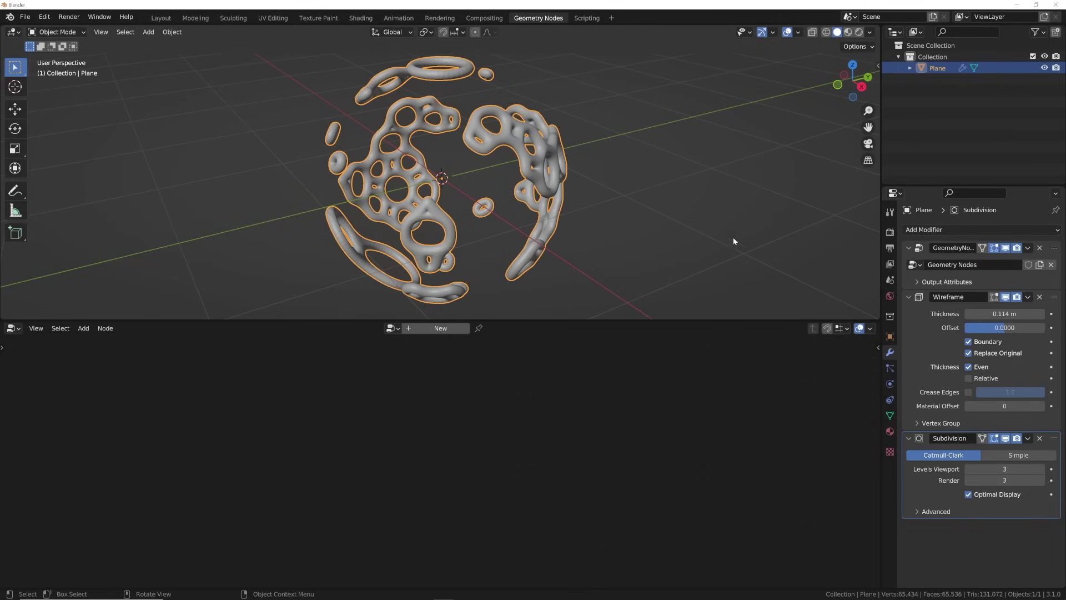
click(969, 469)
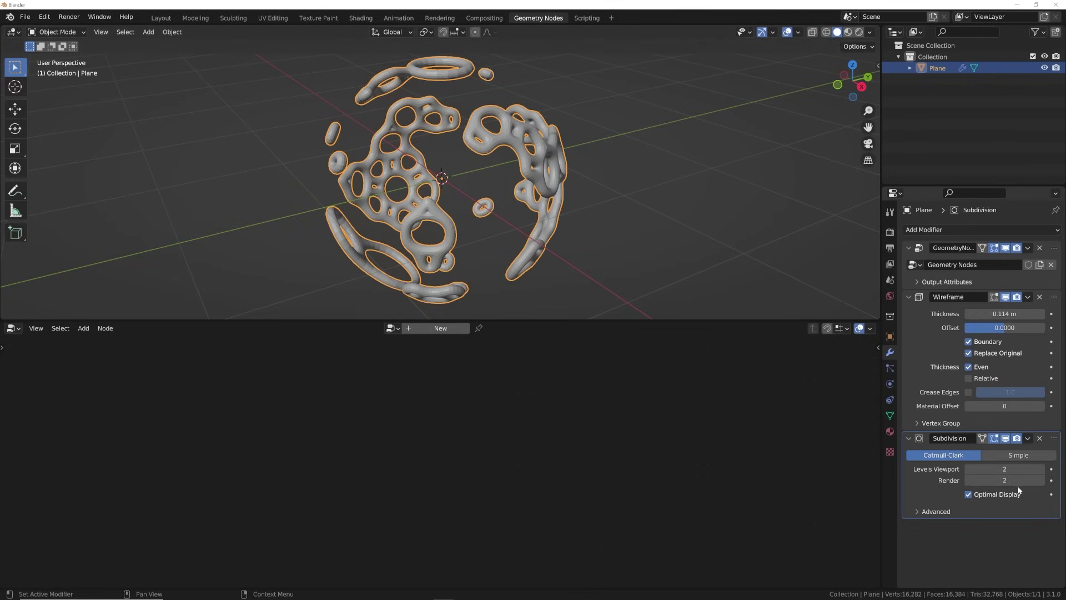
Add a Simple Deform modifier that twists the sphere 132° around the Z axis
middle_drag(602, 274, 731, 231)
click(938, 230)
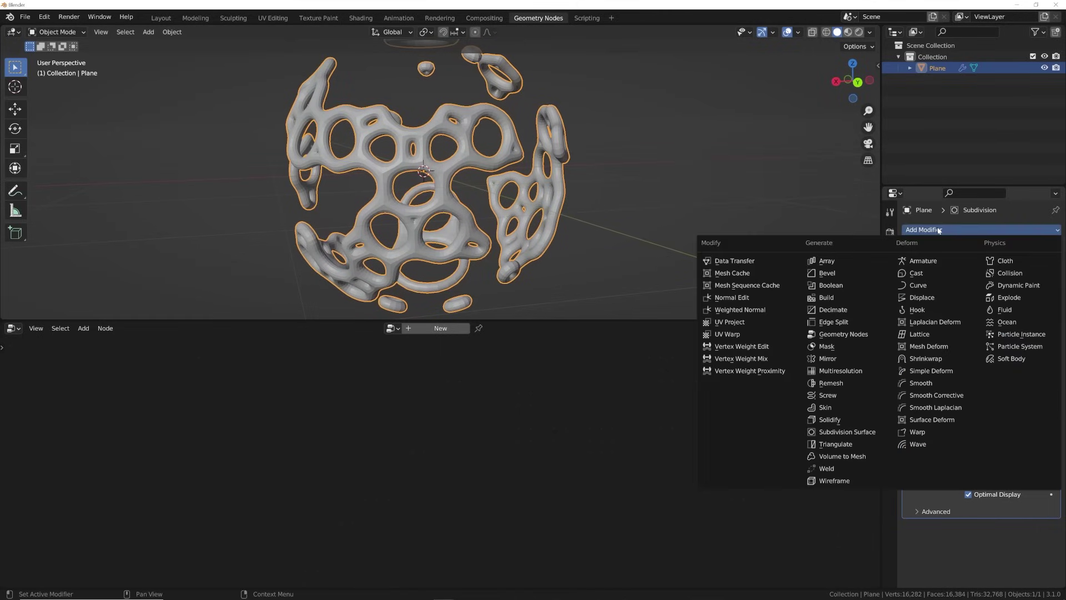
click(942, 371)
scroll(1010, 546, down, 1)
click(1030, 563)
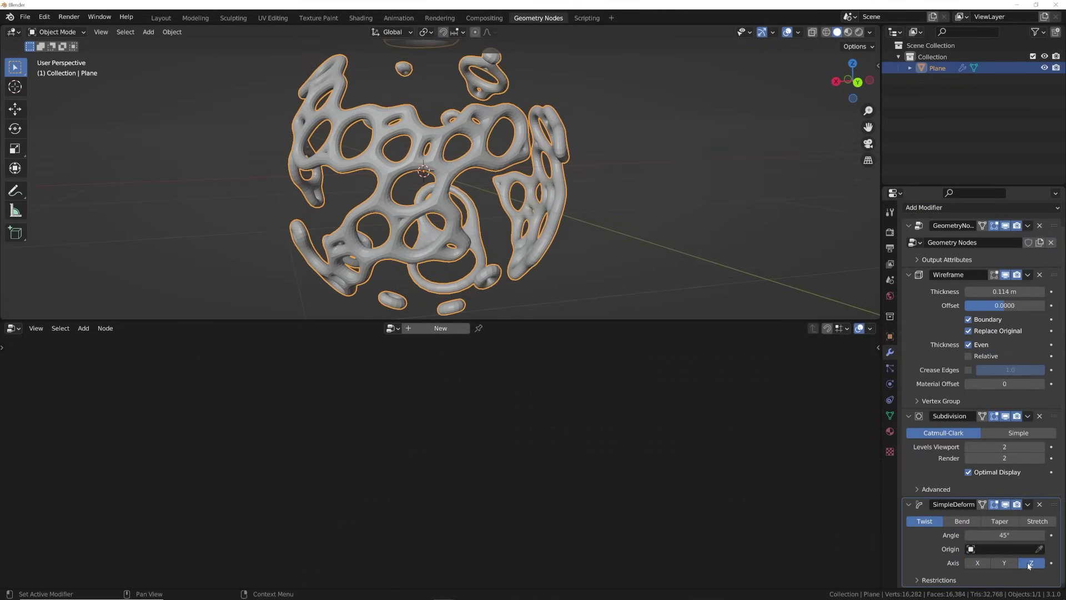
drag(1028, 535, 1064, 535)
middle_drag(568, 284, 442, 215)
scroll(517, 225, down, 4)
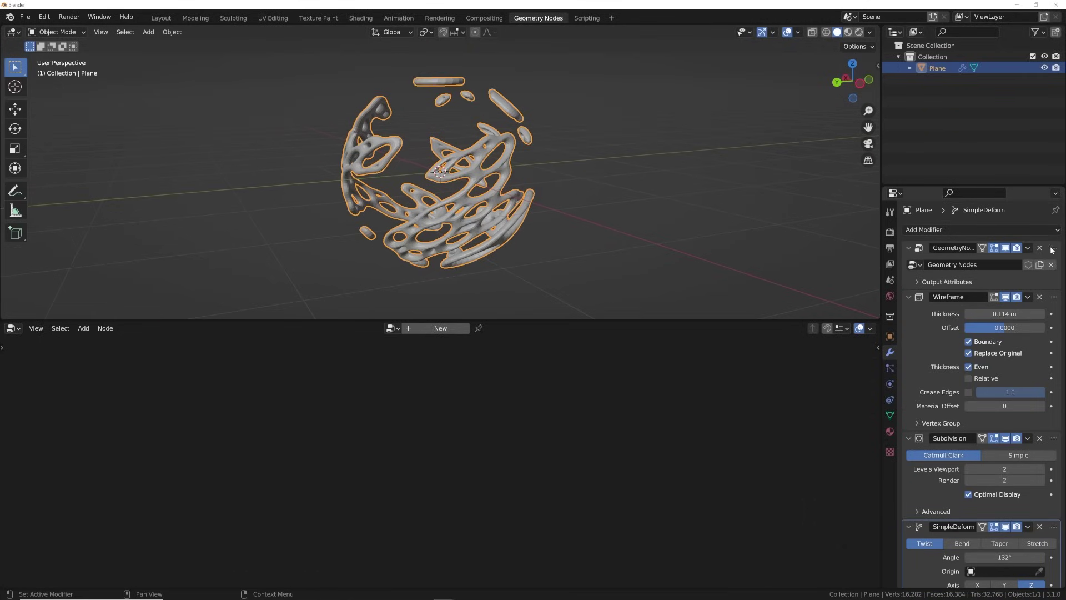
Insert a Transform node between Dual Mesh and Group Output, rotated 57.1° in X and 66.6° in Y
click(1054, 250)
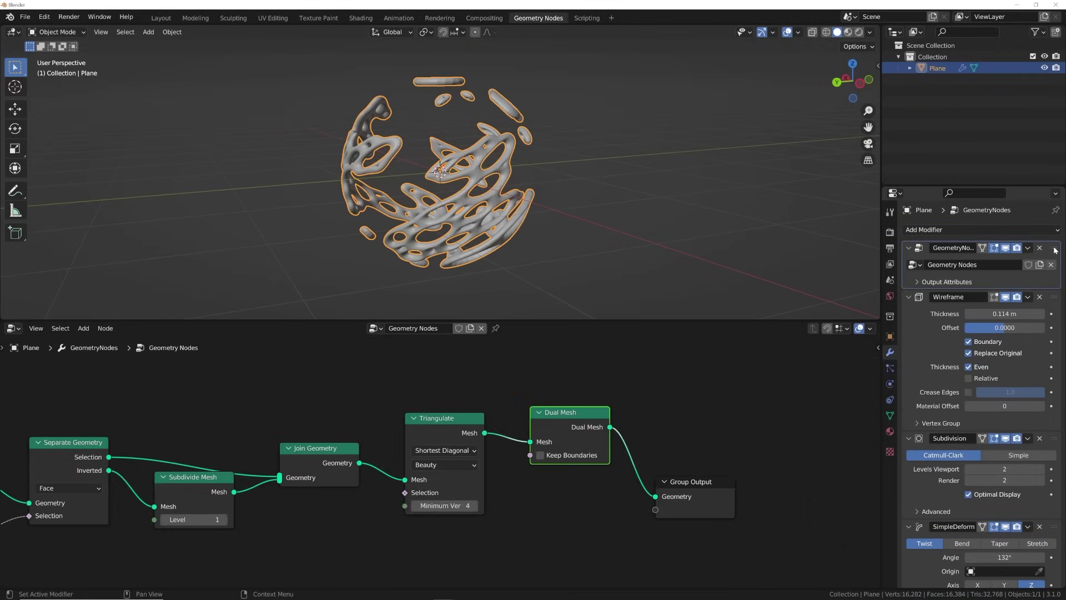
middle_drag(317, 440, 523, 404)
scroll(507, 218, down, 3)
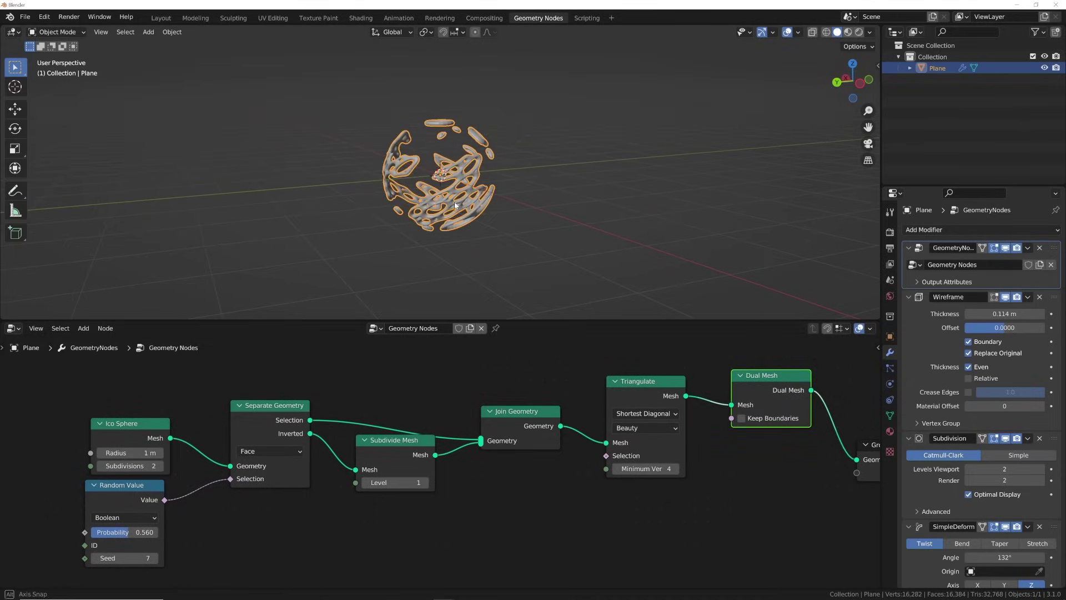
middle_drag(504, 211, 516, 184)
middle_drag(821, 458, 423, 454)
key(shift+a)
key(shift+a)
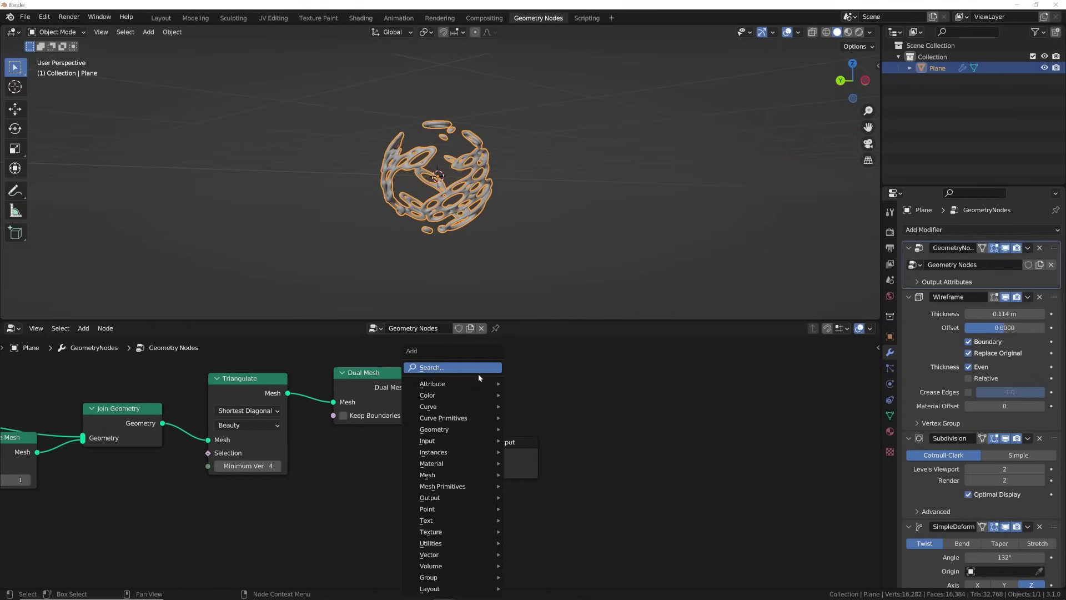
text(trans)
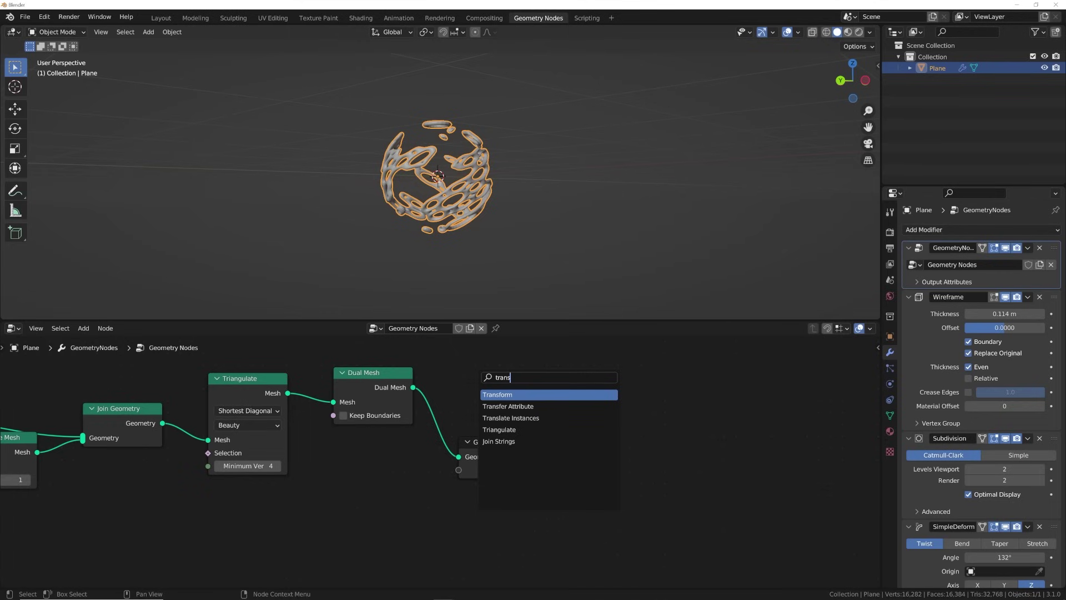
key(Return)
click(474, 408)
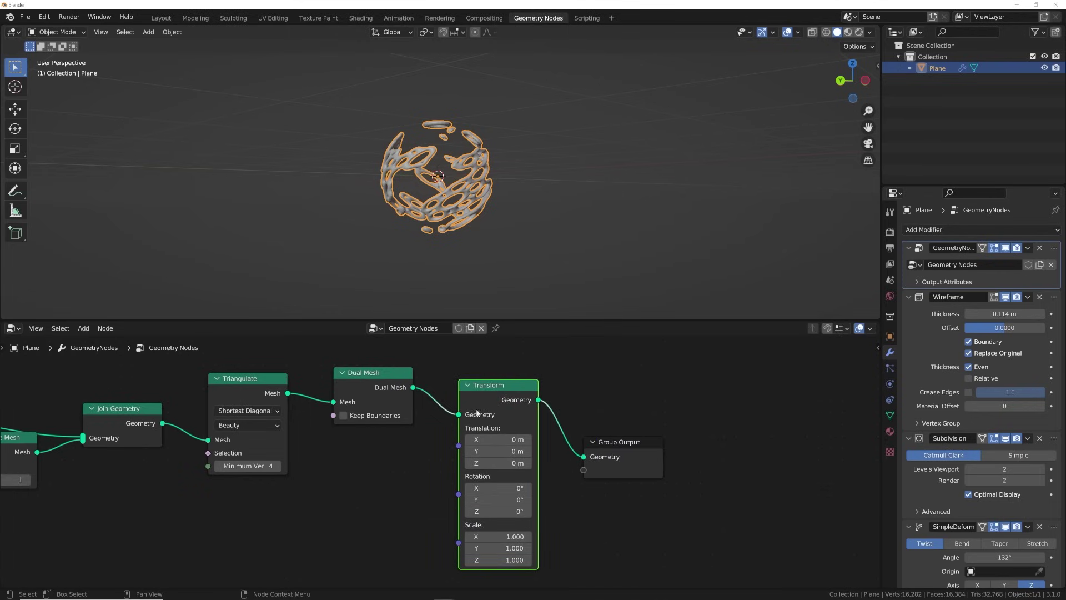
mouse_move(492, 489)
mouse_down()
mouse_move(533, 489)
mouse_move(446, 499)
mouse_move(508, 501)
mouse_up()
Insert a Set Shade Smooth node between the Transform node and the Group Output
key(shift+a)
key(shift+a)
click(587, 357)
text(smo)
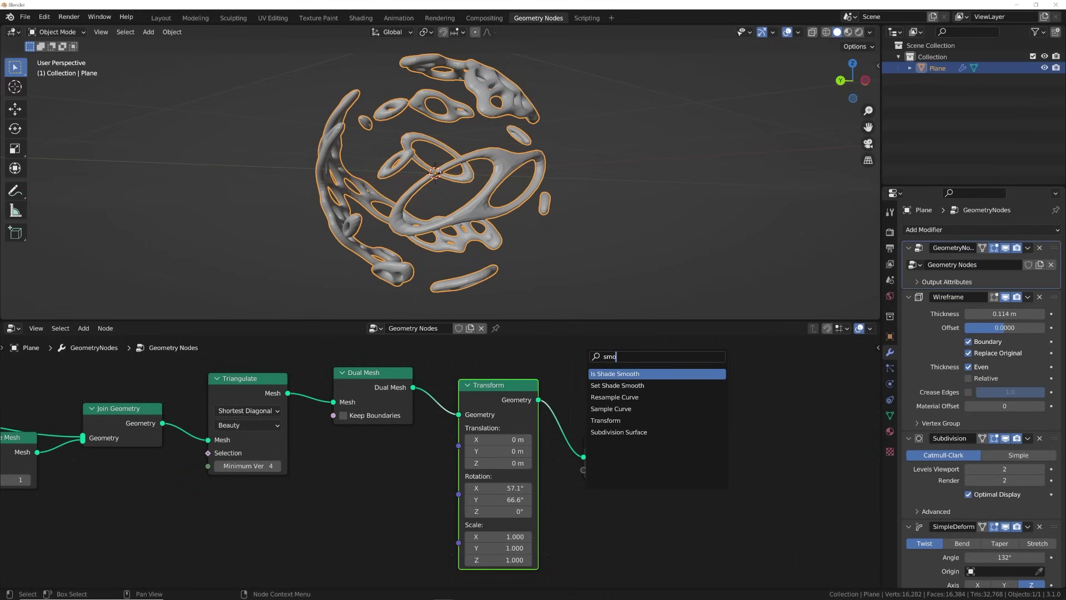
click(625, 386)
click(584, 413)
middle_drag(526, 167, 503, 174)
scroll(580, 432, down, 4)
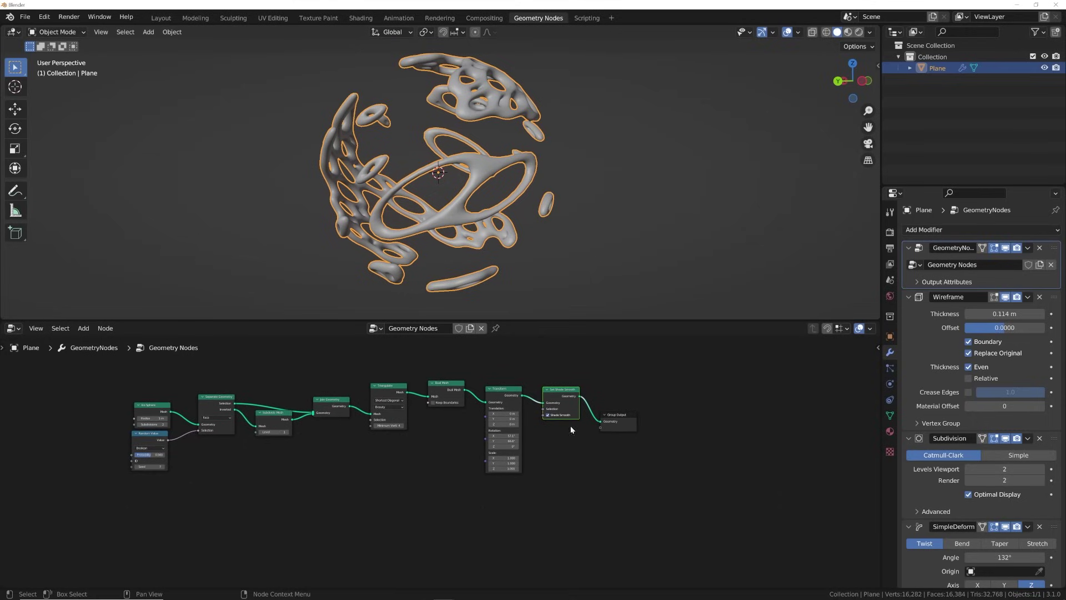
Duplicate the whole node chain except the Group Output and place the copy below the original
scroll(571, 429, up, 1)
drag(91, 374, 578, 472)
middle_drag(580, 440, 578, 414)
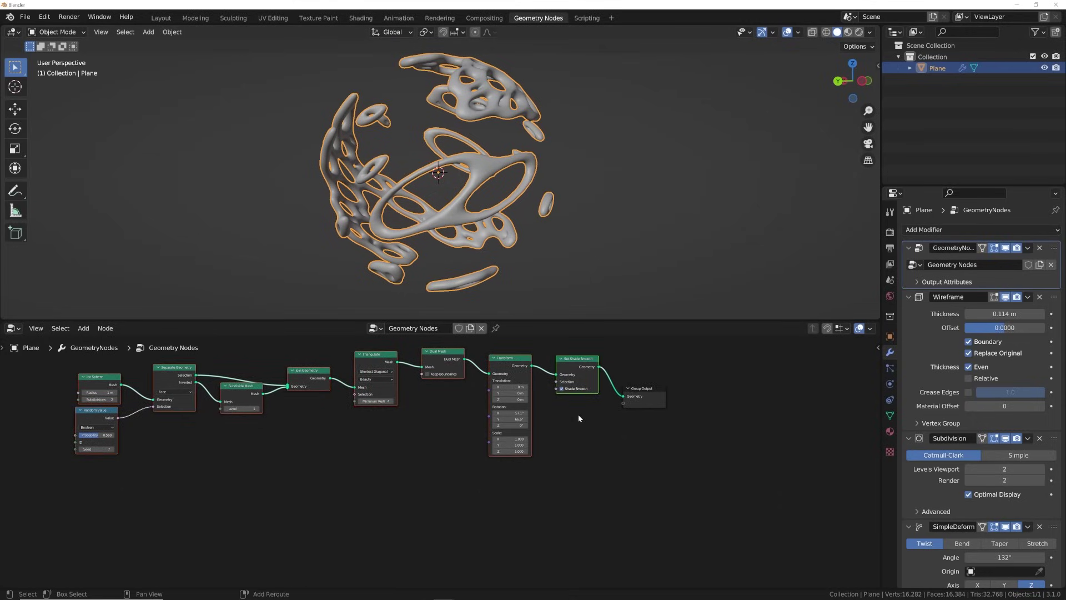
click(578, 518)
Insert a Join Geometry node before the Group Output and connect the duplicated chain's Set Shade Smooth output to it
scroll(512, 448, up, 3)
middle_drag(570, 390, 476, 436)
key(shift+a)
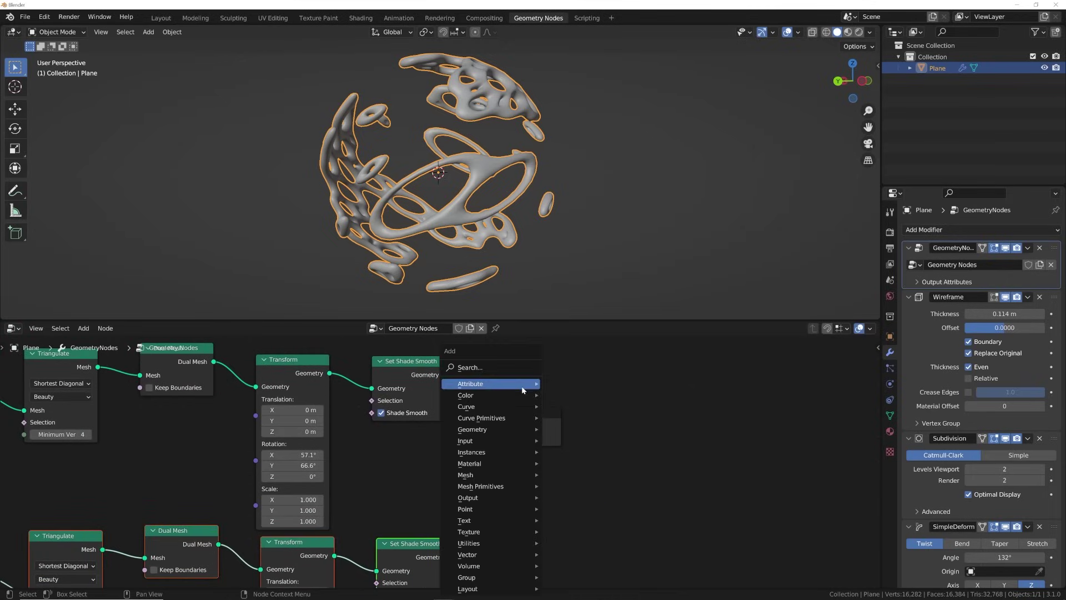
text(join)
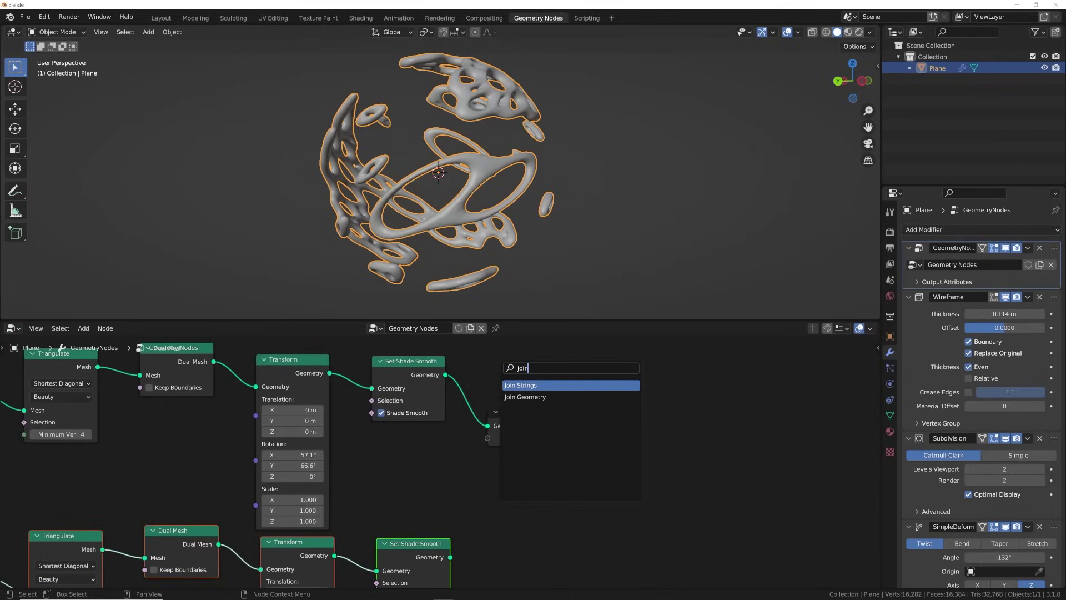
key(Down)
key(Return)
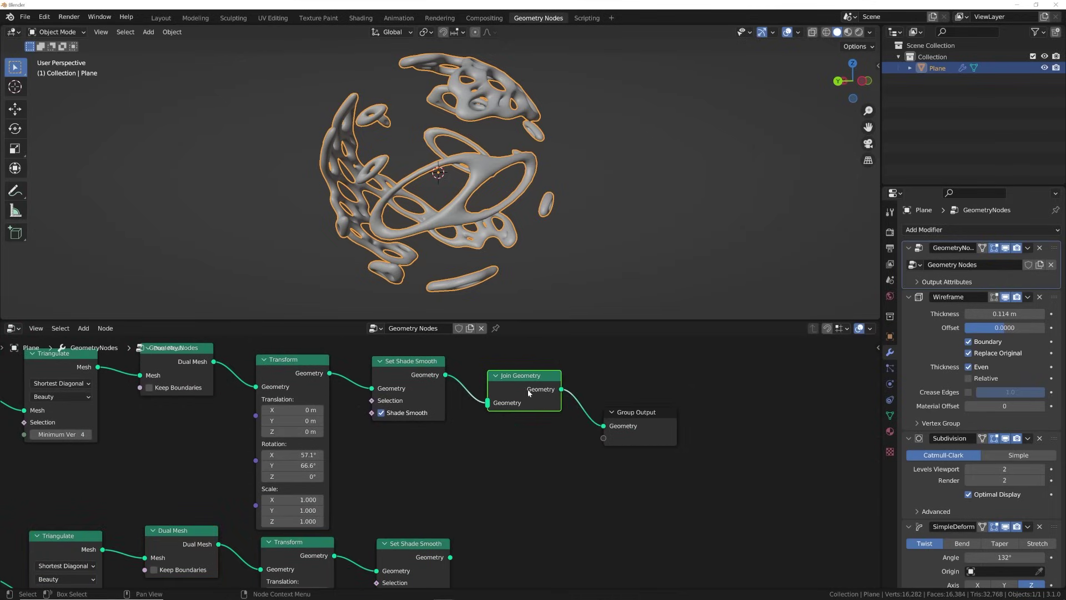
click(483, 516)
middle_drag(483, 517, 508, 451)
drag(475, 491, 535, 452)
Set the duplicated Transform node's scale to 1.320 and Y rotation to 118°, and the original Transform's X rotation to -145°
middle_drag(396, 462, 510, 350)
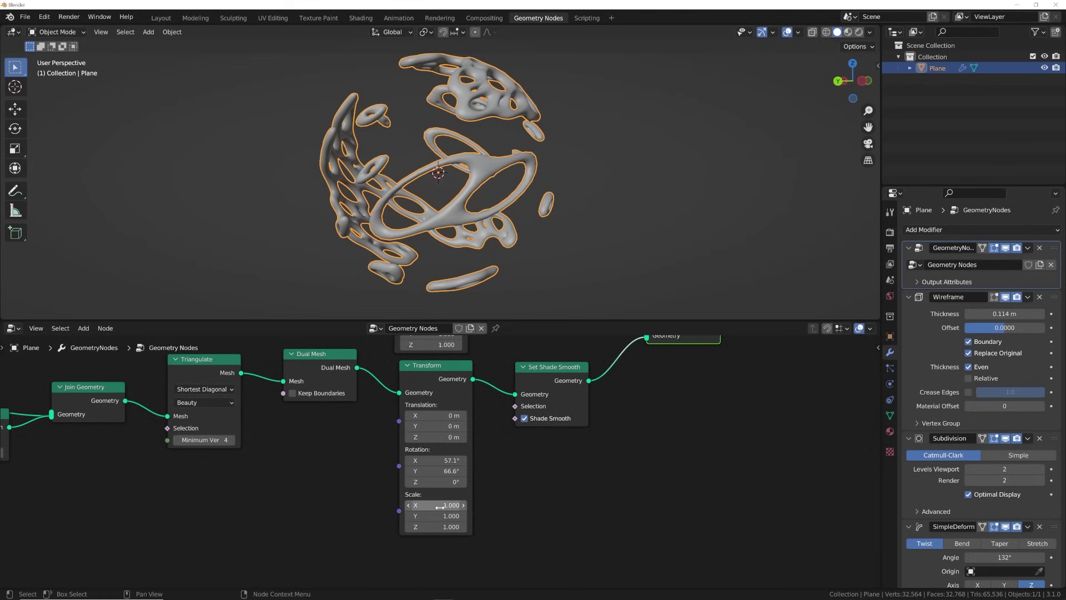
drag(442, 505, 494, 526)
drag(442, 471, 482, 471)
middle_drag(454, 194, 566, 194)
scroll(567, 194, down, 3)
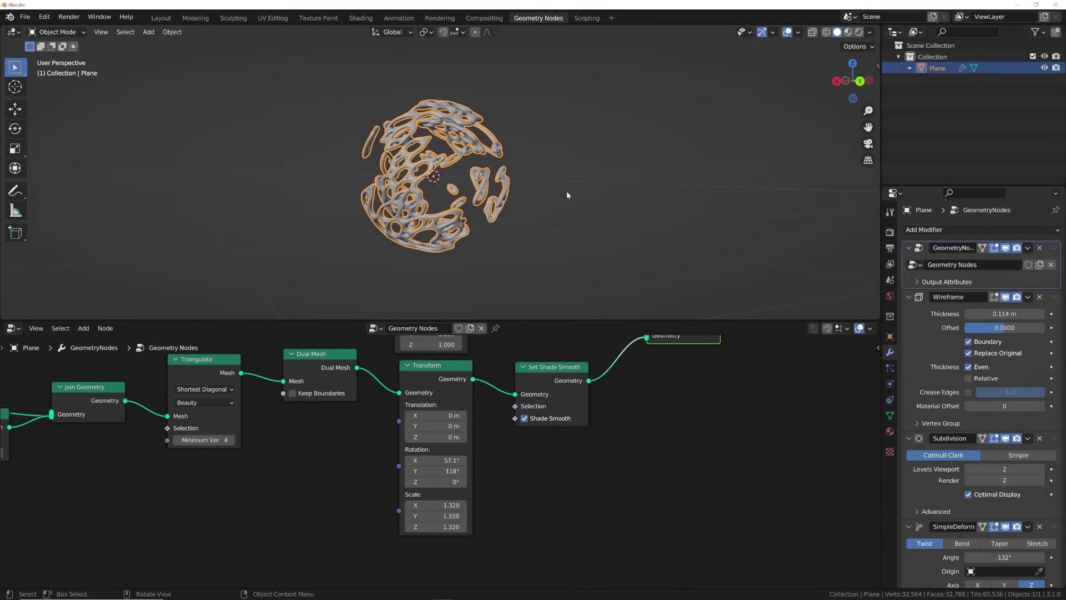
middle_drag(462, 371, 438, 518)
drag(416, 426, 216, 426)
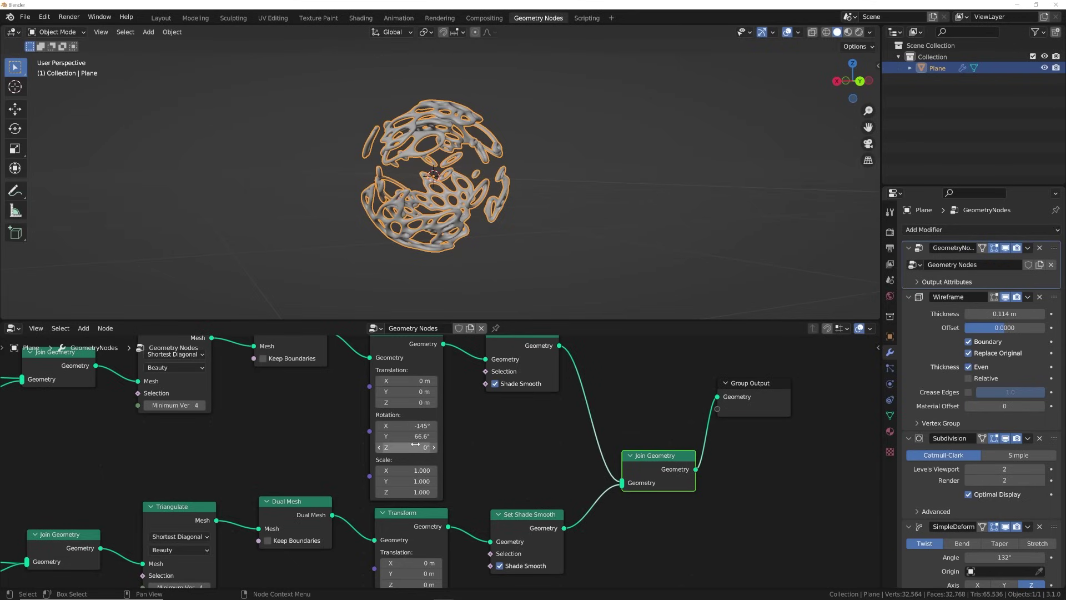
Set the duplicated Transform node's X rotation to -31.3° and its scale to 1.160 on all axes, and deselect the object
middle_drag(426, 461, 454, 403)
drag(444, 549, 381, 549)
middle_drag(523, 214, 747, 211)
middle_drag(497, 501, 558, 370)
drag(502, 464, 493, 486)
middle_drag(551, 210, 496, 206)
drag(508, 420, 529, 419)
middle_drag(466, 238, 391, 242)
click(293, 197)
middle_drag(292, 198, 409, 183)
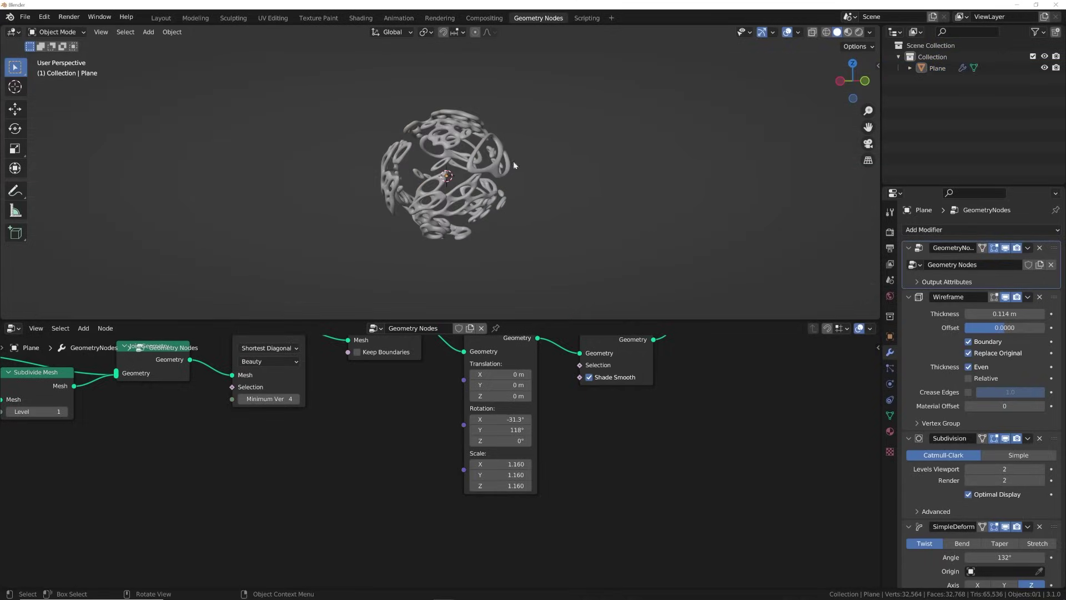
scroll(562, 151, up, 4)
key(shift+a)
mouse_move(562, 149)
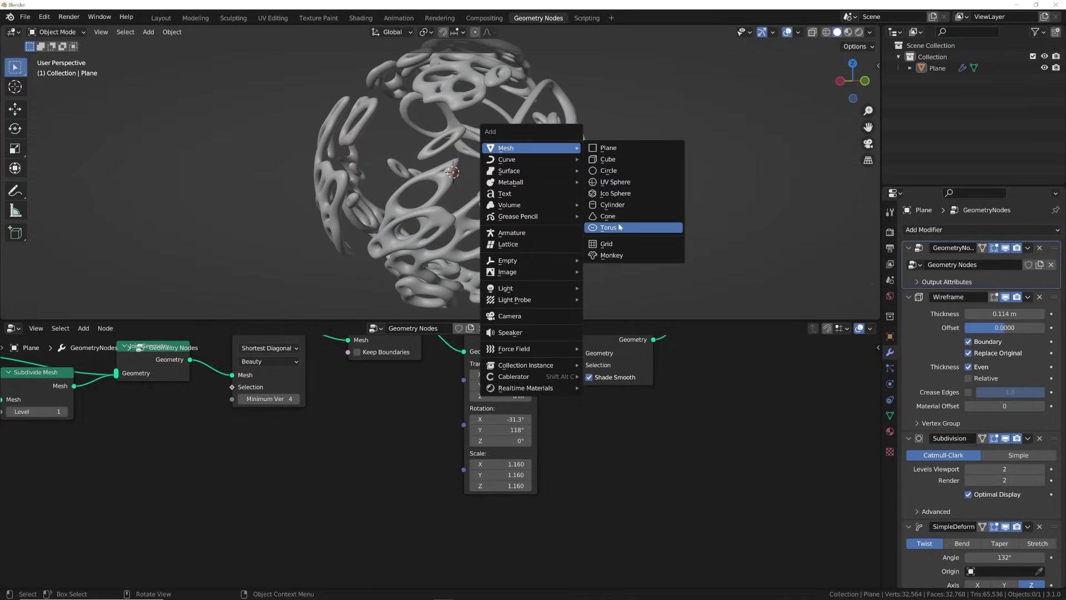
click(616, 183)
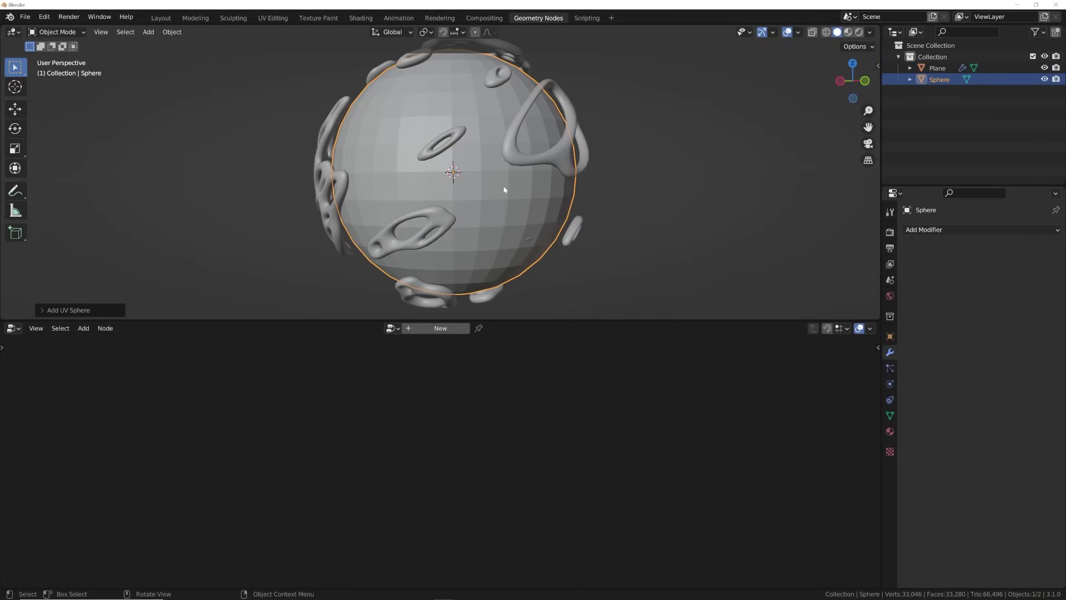
key(Delete)
Add an ico sphere with 4 subdivisions at the centre of the wire sphere and shade it smooth
key(shift+a)
mouse_move(504, 187)
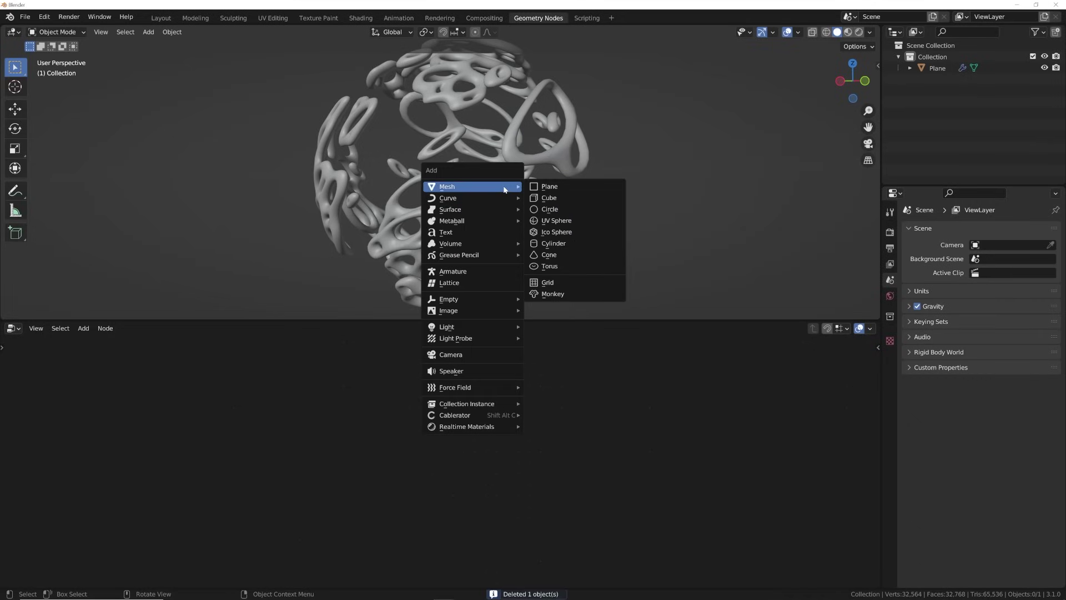
click(567, 232)
click(75, 310)
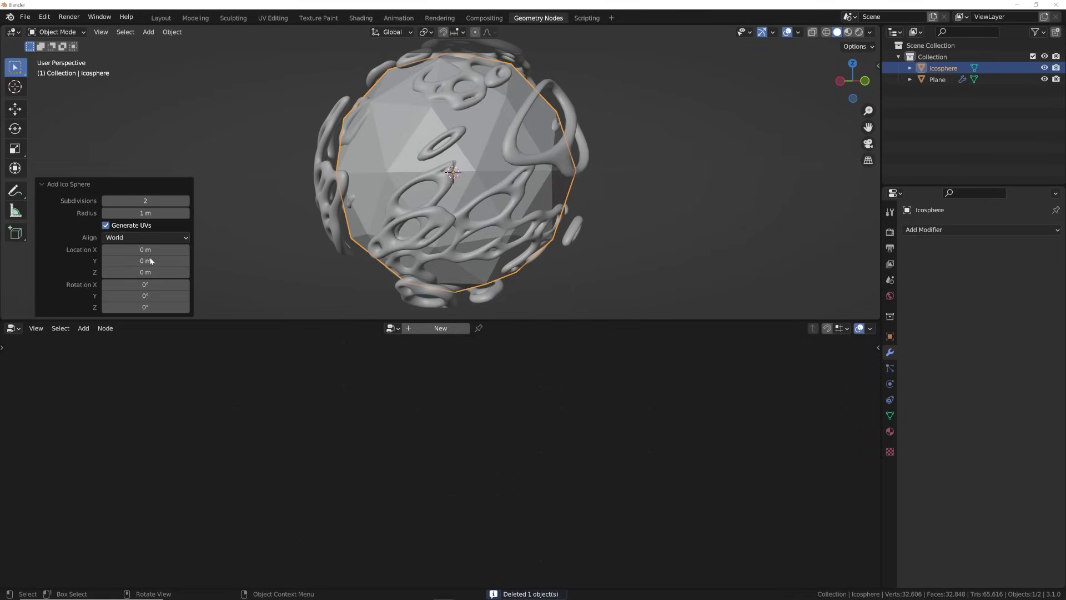
click(184, 202)
click(184, 202)
right_click(528, 112)
click(528, 113)
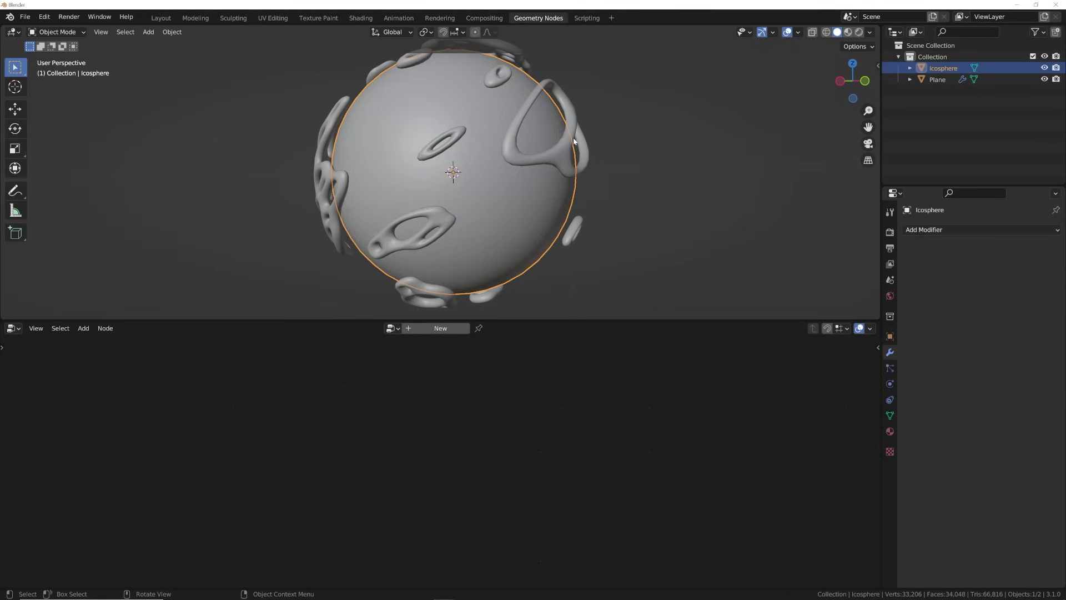
Scale the ico sphere to 0.810 so it sits inside the wire shells, and deselect it
key(s)
click(550, 137)
click(674, 147)
middle_drag(673, 148, 506, 185)
scroll(425, 211, down, 4)
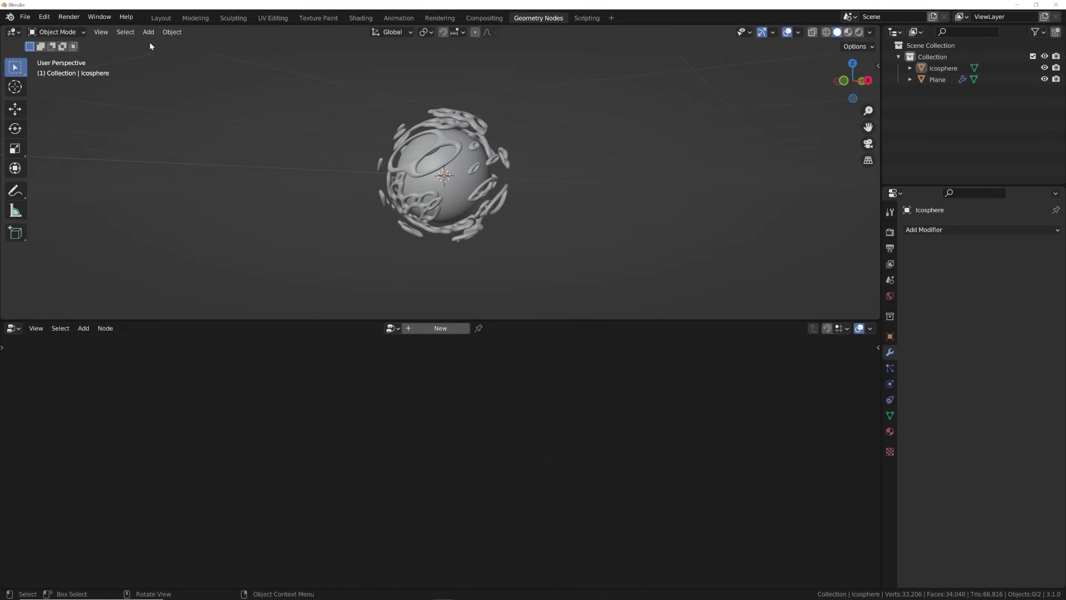
In the Layout workspace, select the ico sphere and the wire shells and move them up about 1.32 m along Z
click(161, 18)
middle_drag(533, 233, 456, 281)
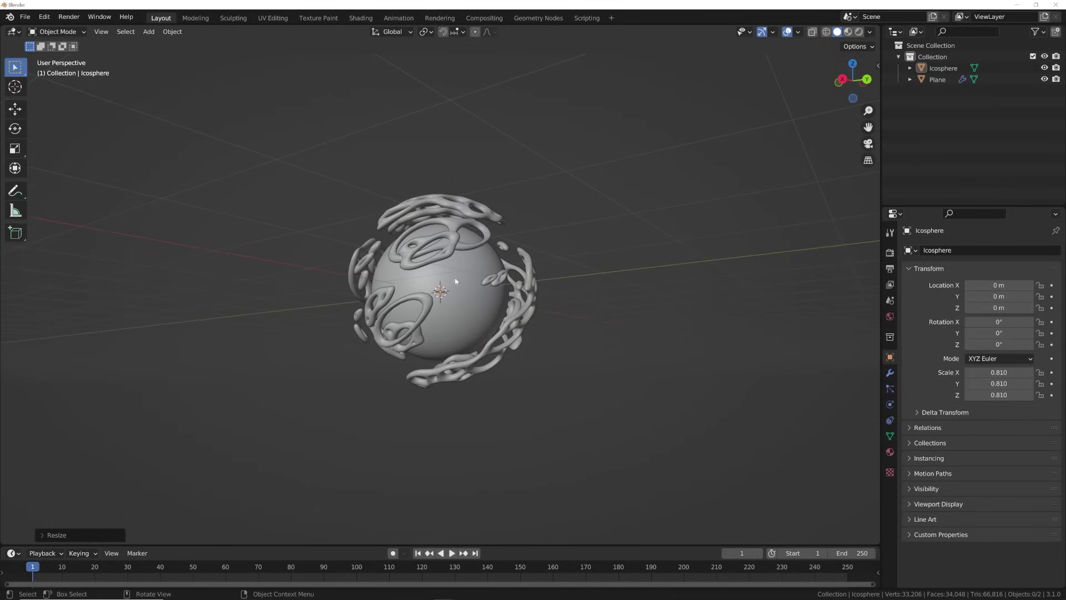
middle_drag(454, 237, 584, 326)
scroll(572, 320, down, 4)
drag(576, 229, 334, 349)
middle_drag(317, 310, 214, 233)
click(14, 117)
middle_drag(554, 268, 425, 248)
drag(442, 252, 440, 186)
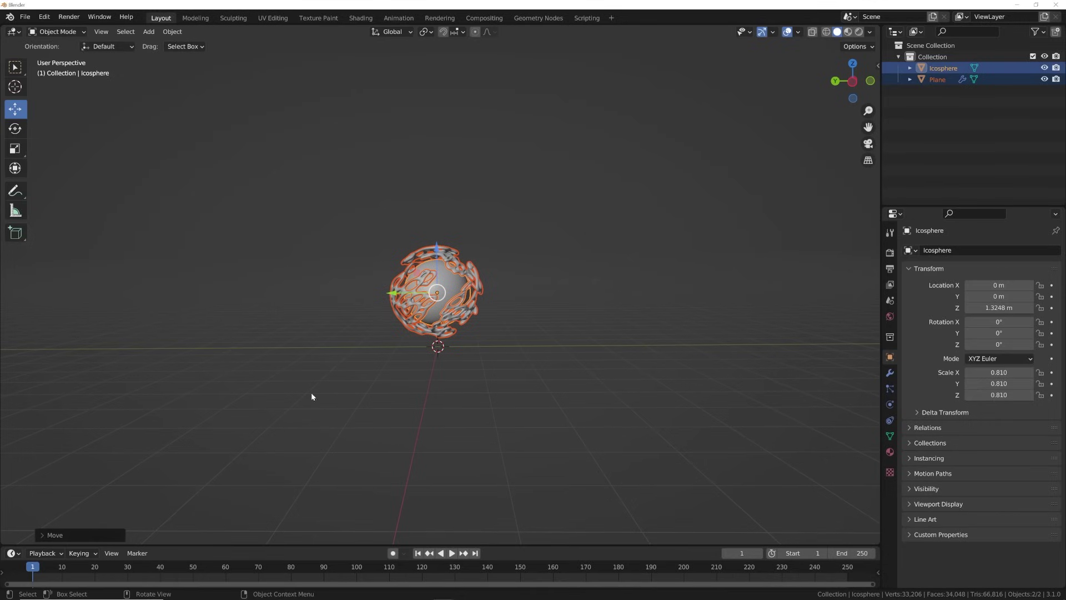
Add a plane at the world origin beneath the sphere and scale it by 5 as the ground
key(shift+a)
mouse_move(489, 247)
click(583, 246)
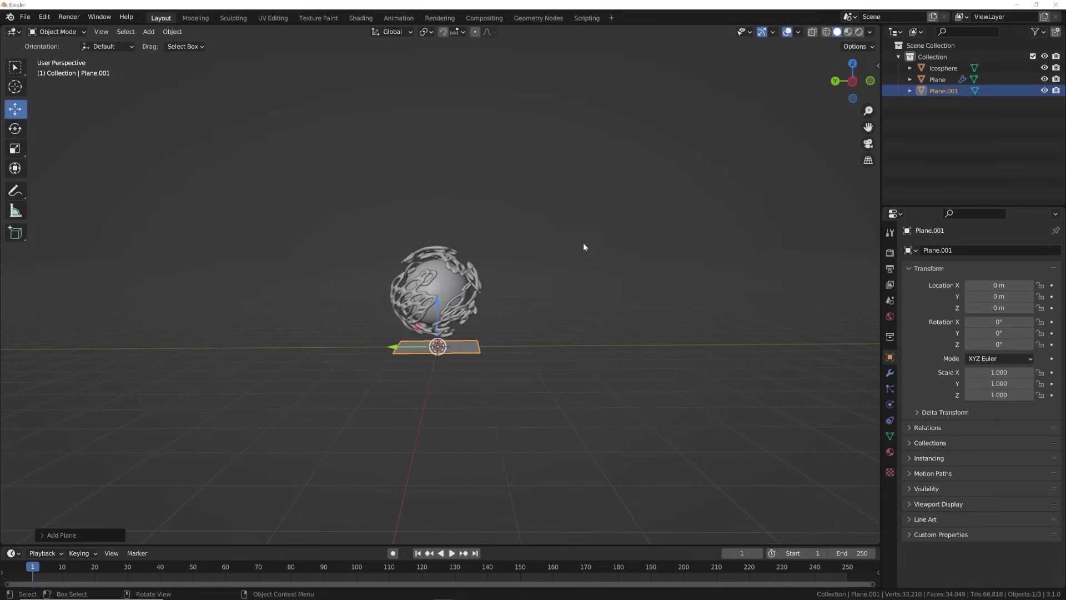
scroll(498, 346, up, 3)
key(s)
key(5)
key(Return)
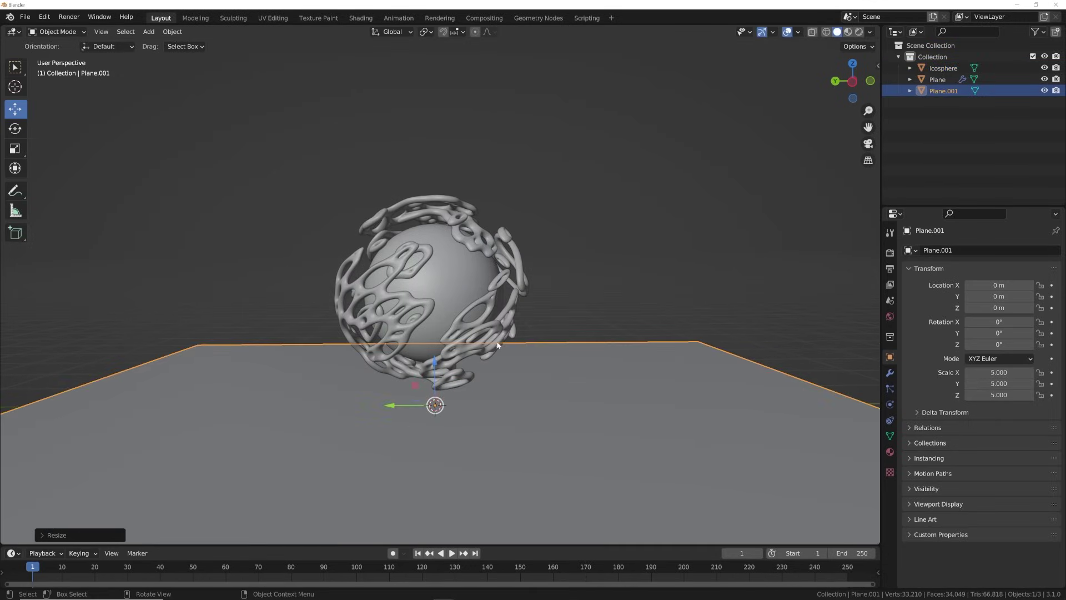
Apply the ground plane's scale and UV unwrap its whole mesh with Unwrap, returning to Object Mode
key(ctrl+a)
click(557, 286)
middle_drag(557, 287, 557, 279)
scroll(557, 279, down, 3)
key(Tab)
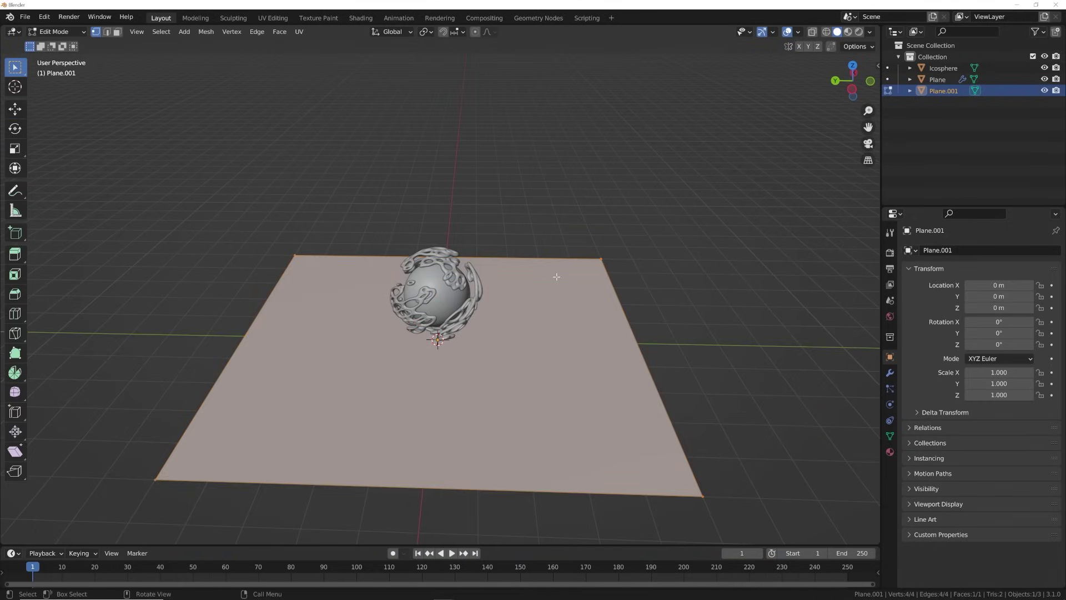
key(u)
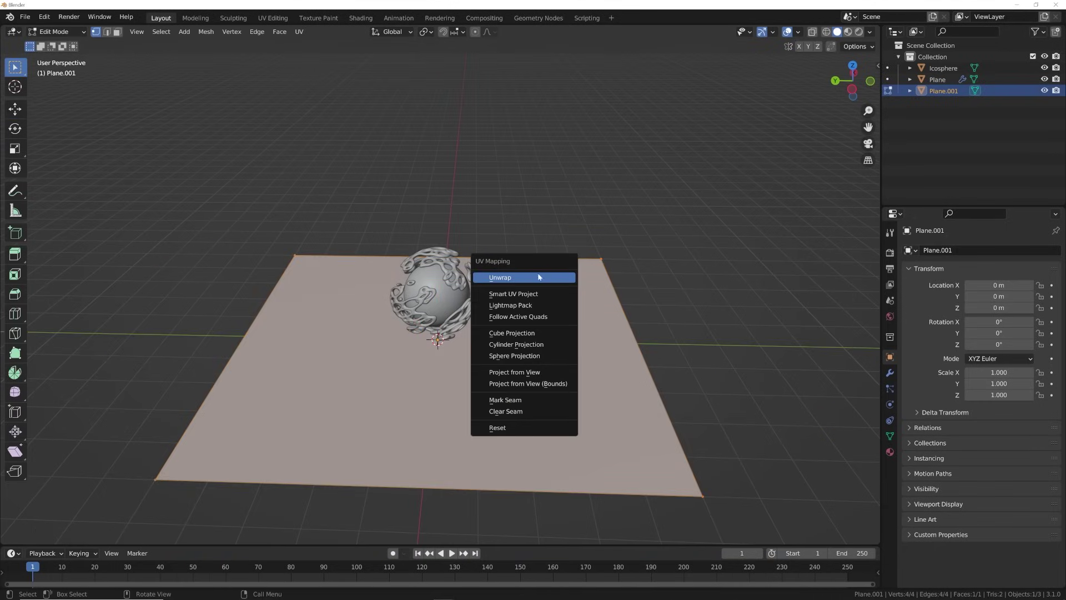
click(538, 276)
key(Tab)
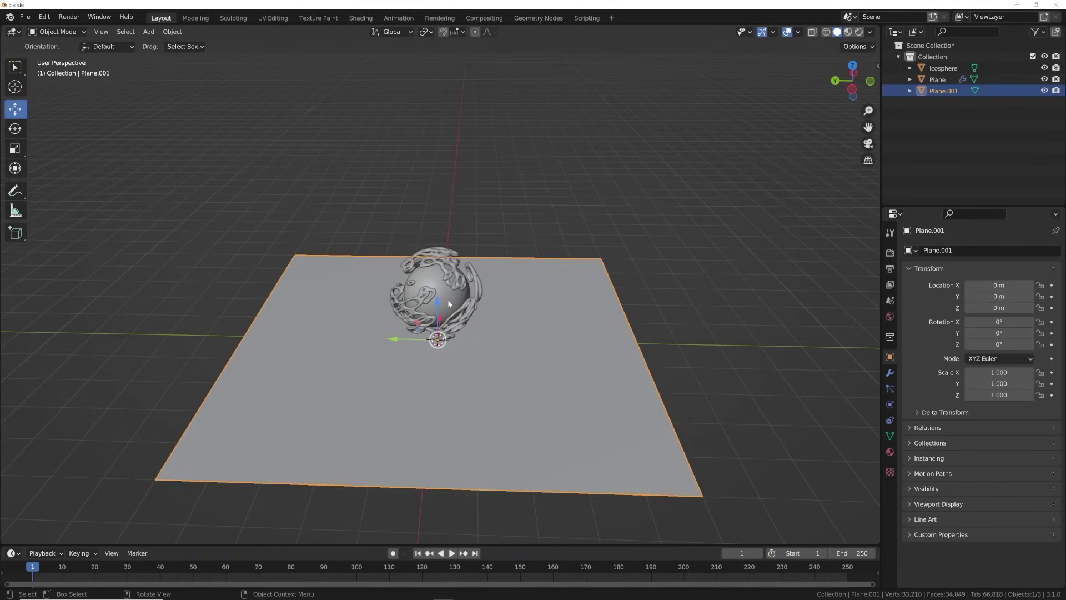
Switch to the browser and search all ambientCG assets for "rock"
click(278, 592)
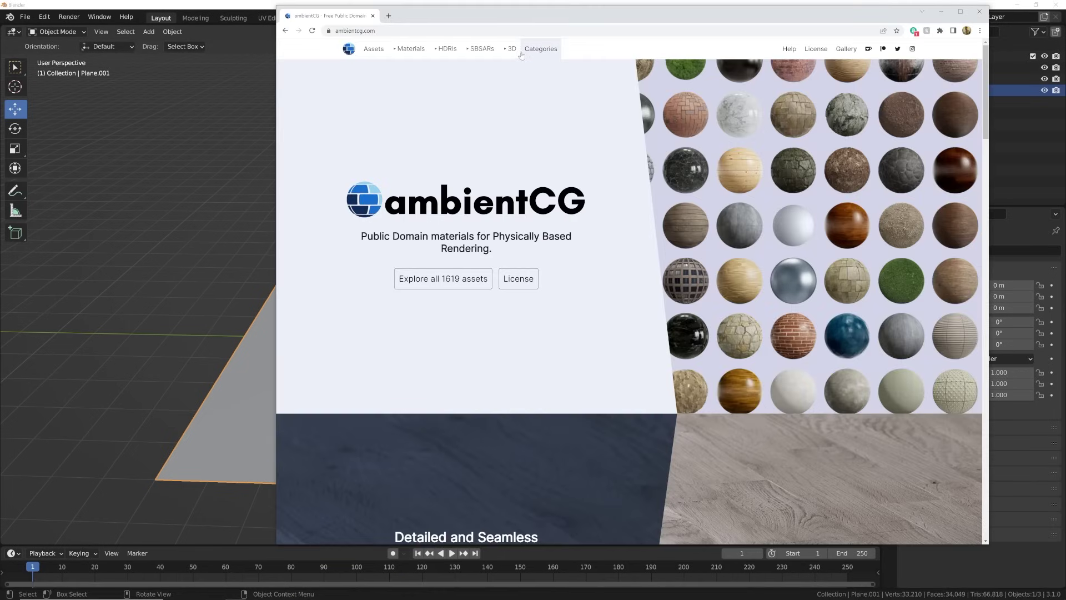
click(367, 30)
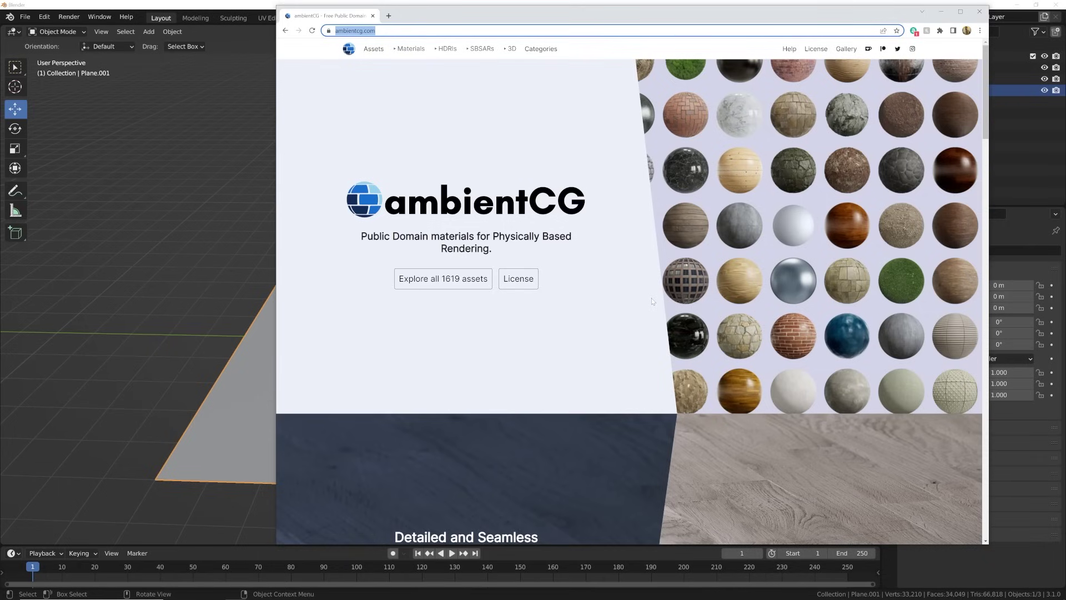
click(670, 300)
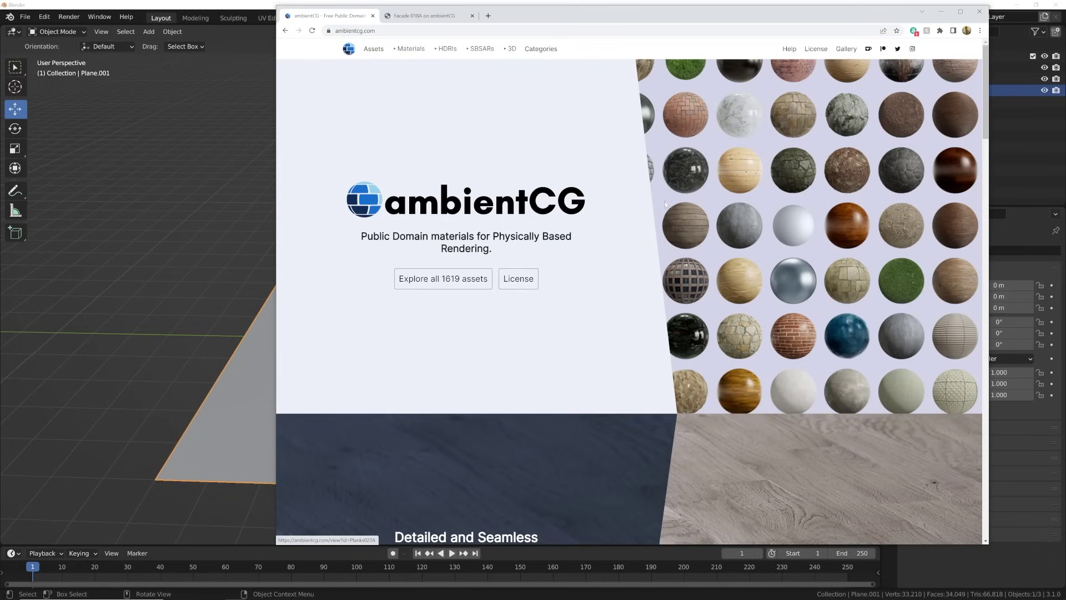
click(419, 287)
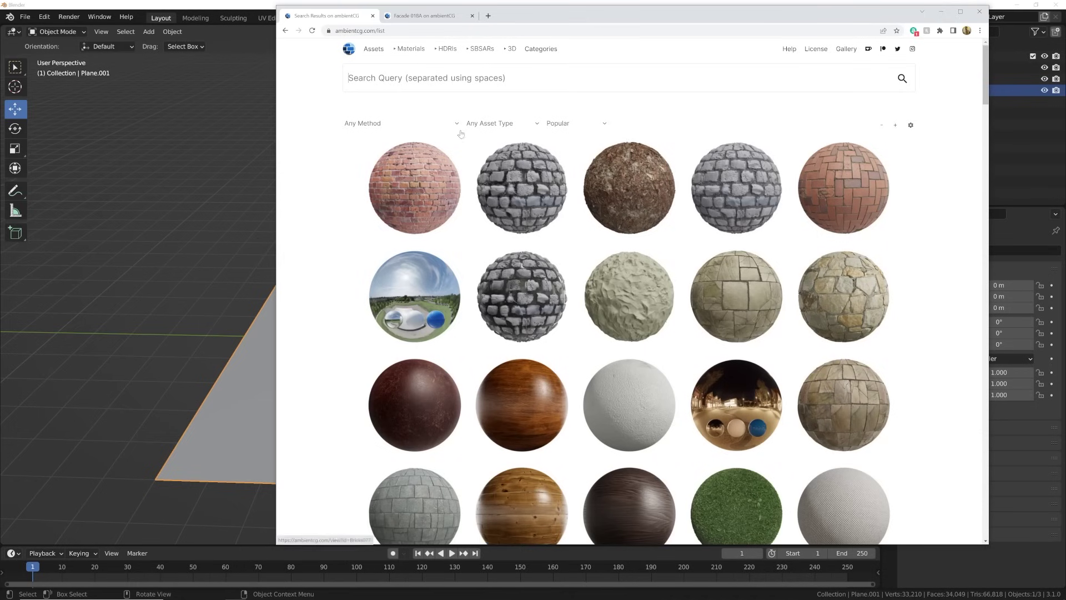
text(rock)
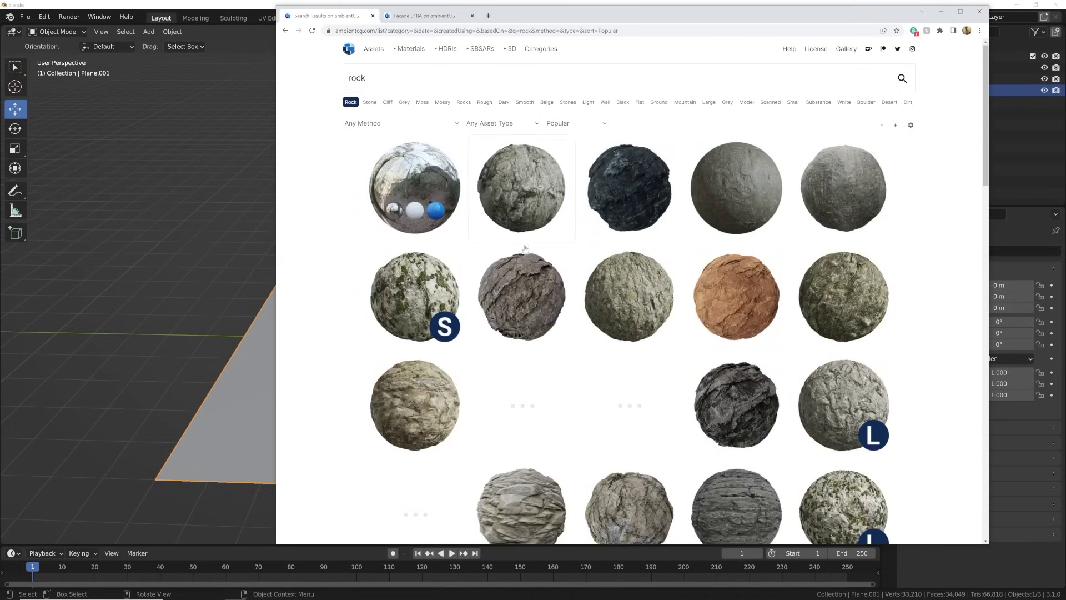
Look through the rock materials on ambientCG for a texture that suits the ground plane
mouse_move(820, 270)
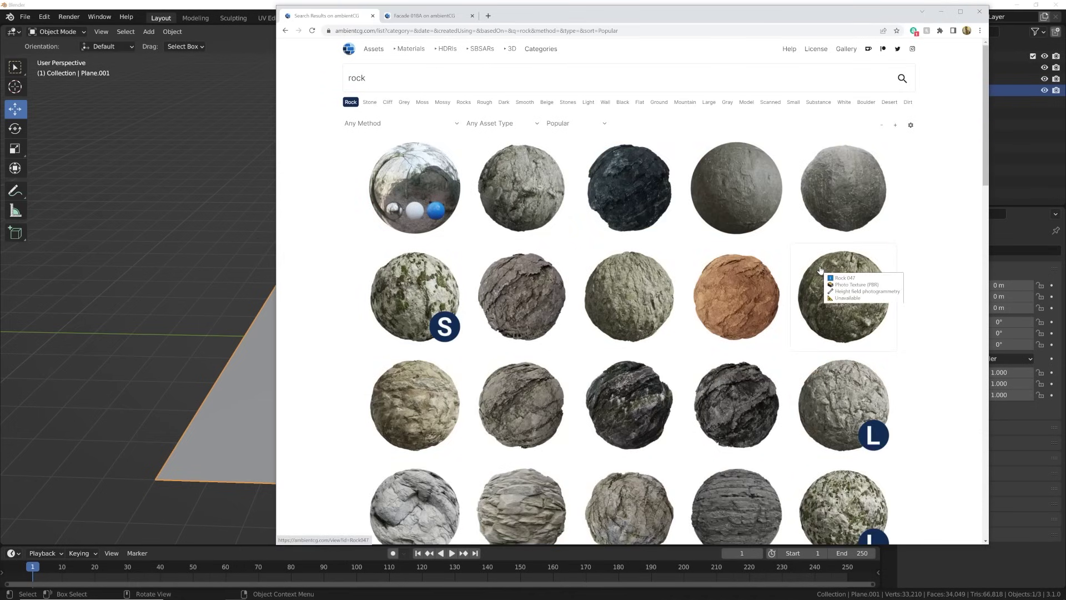
scroll(805, 270, down, 5)
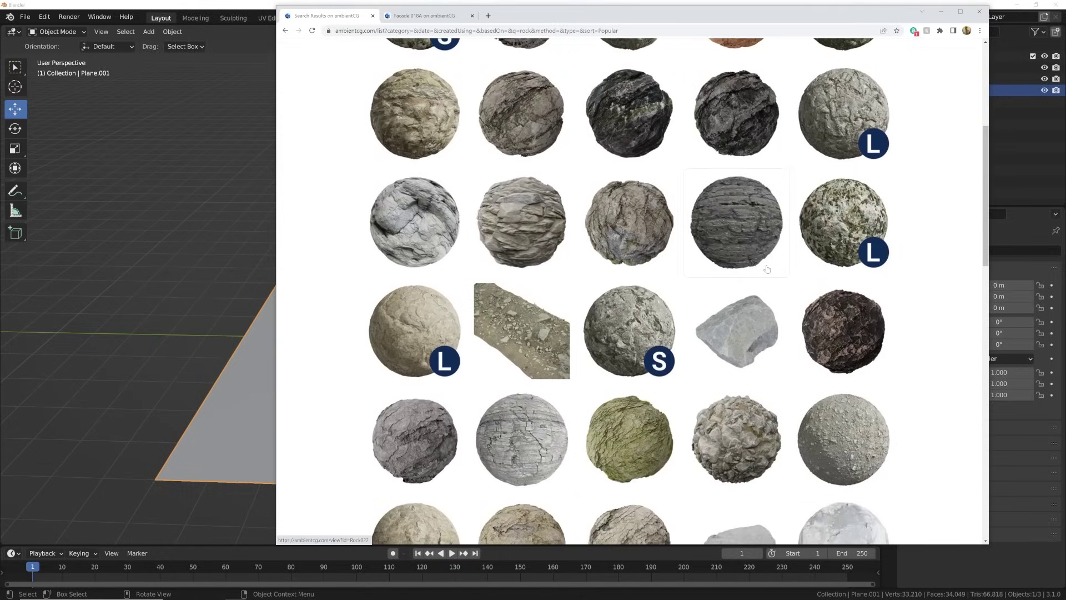
scroll(767, 270, down, 7)
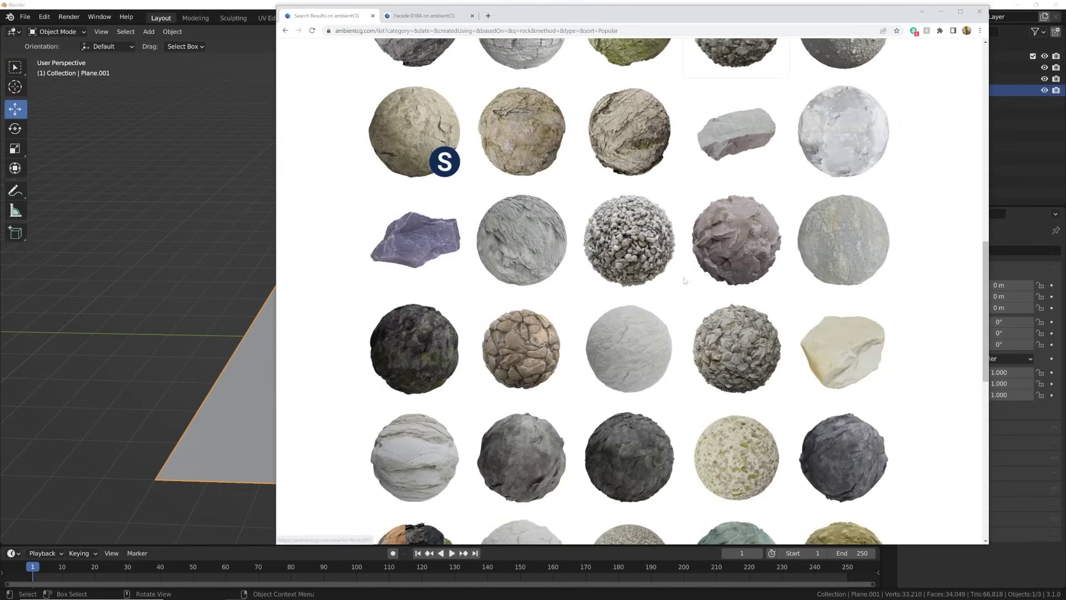
scroll(685, 276, down, 4)
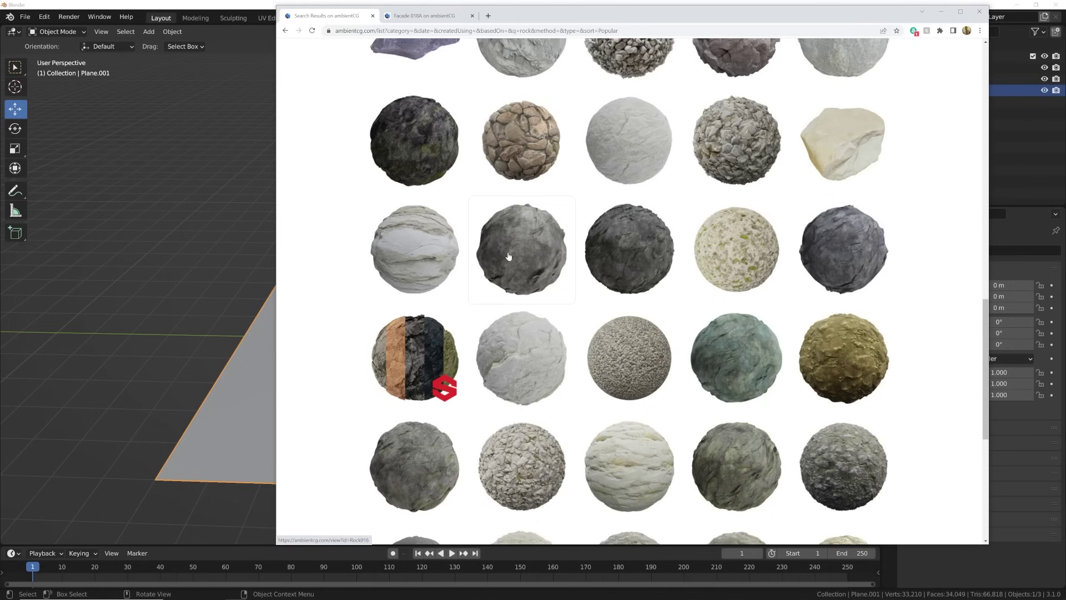
scroll(564, 307, up, 11)
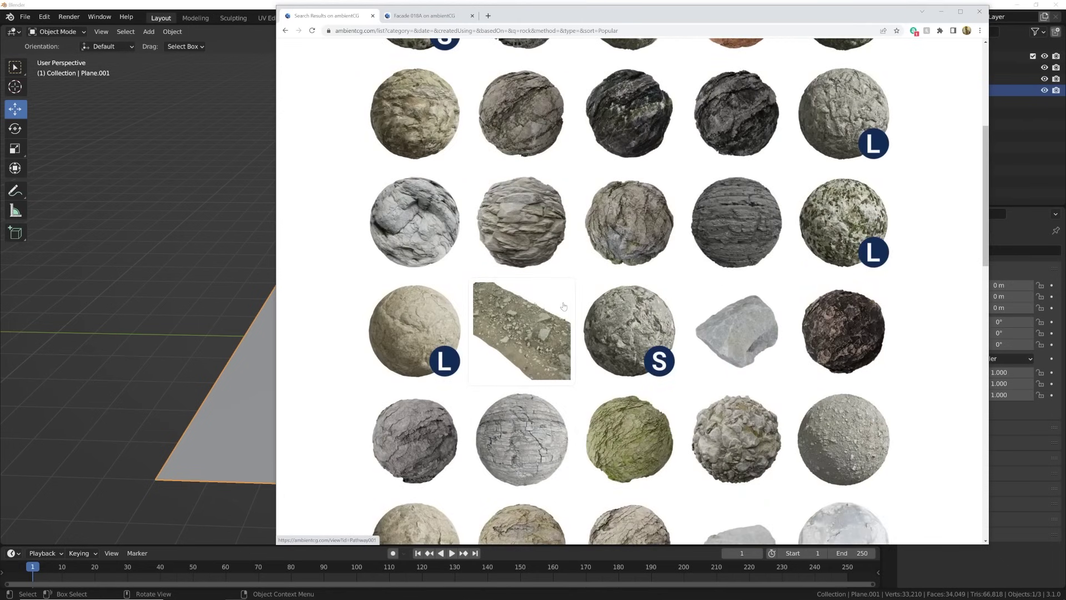
mouse_move(563, 305)
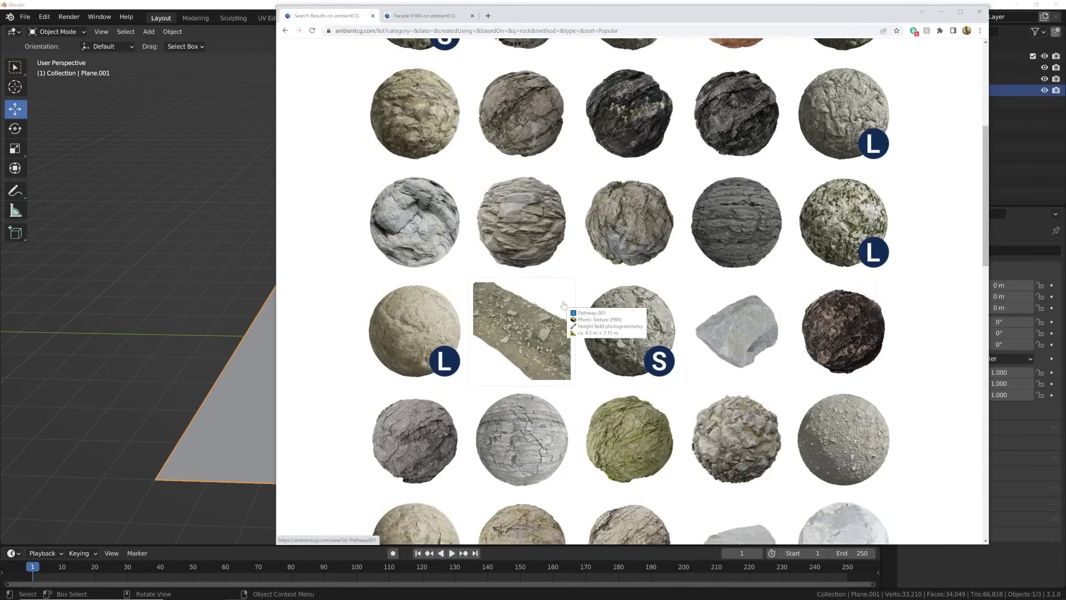
scroll(561, 303, up, 5)
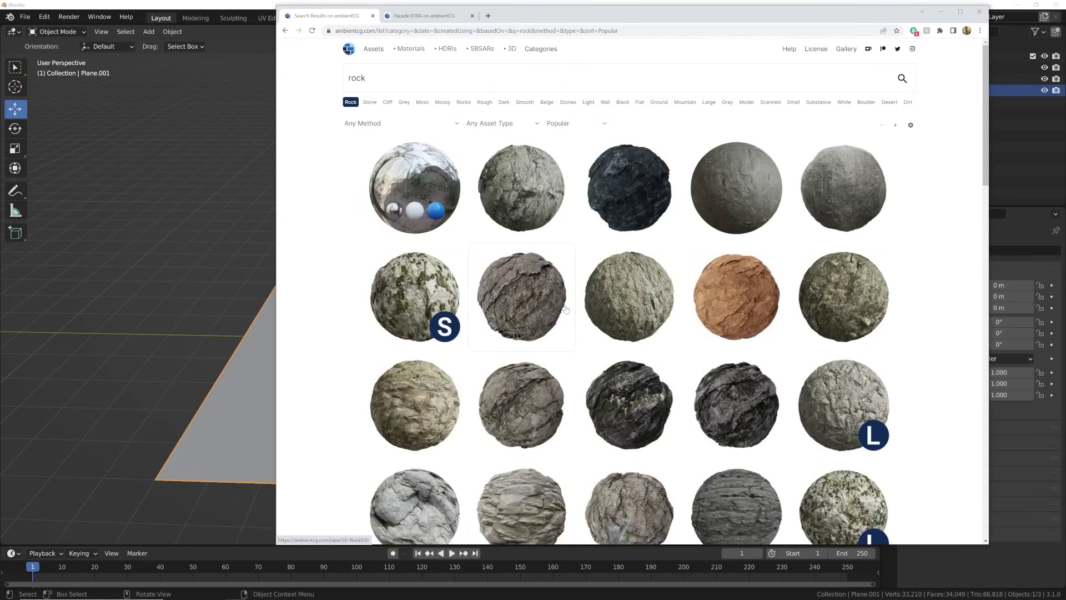
scroll(476, 268, down, 5)
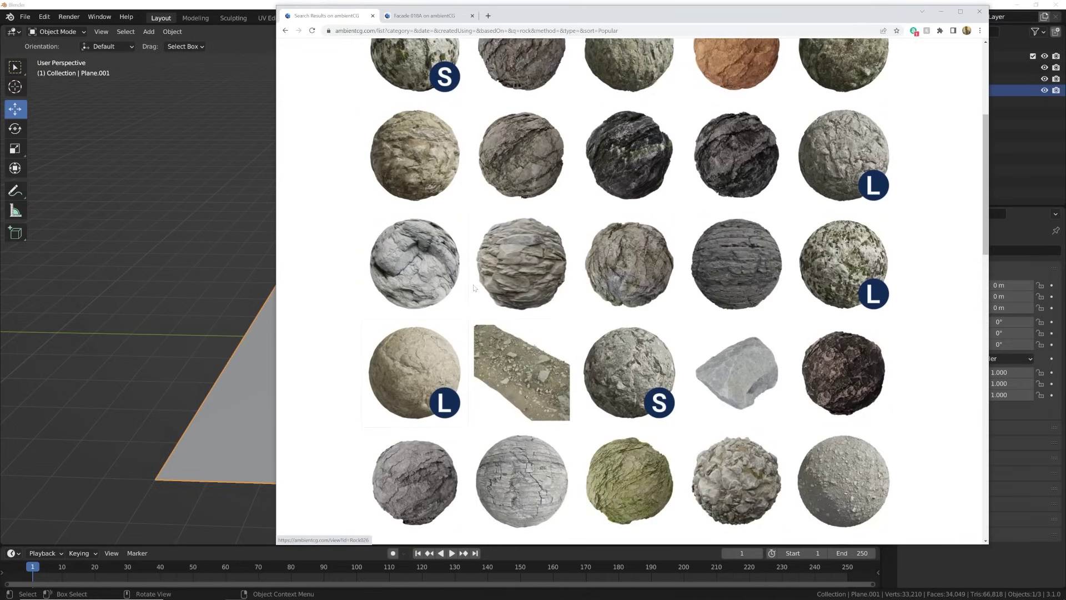
click(515, 290)
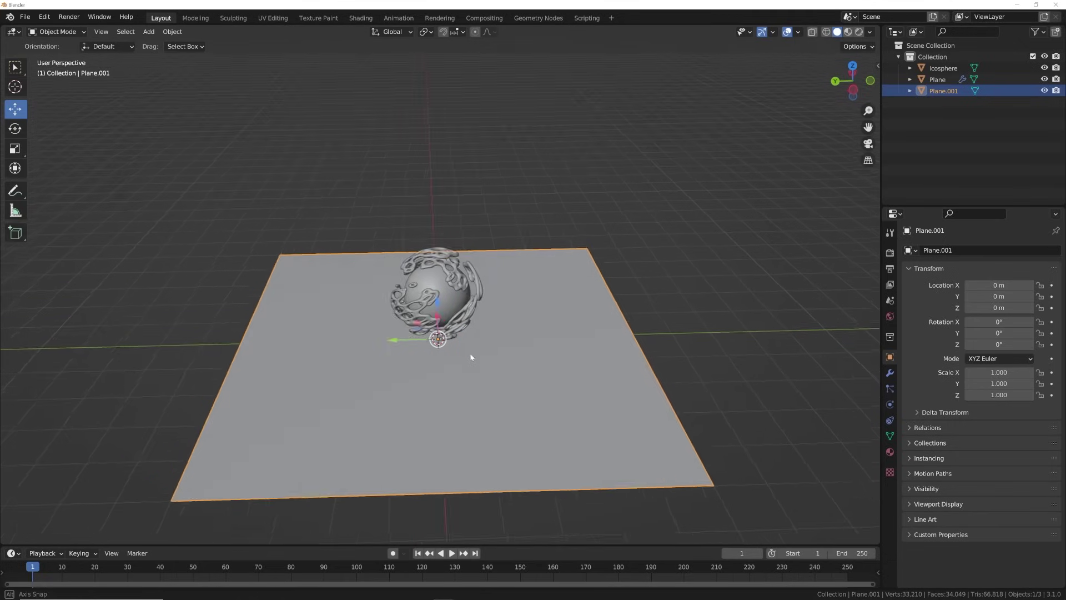
Back in Blender, subdivide the ground plane's mesh with 100 cuts and return to Object Mode
middle_drag(471, 357, 518, 338)
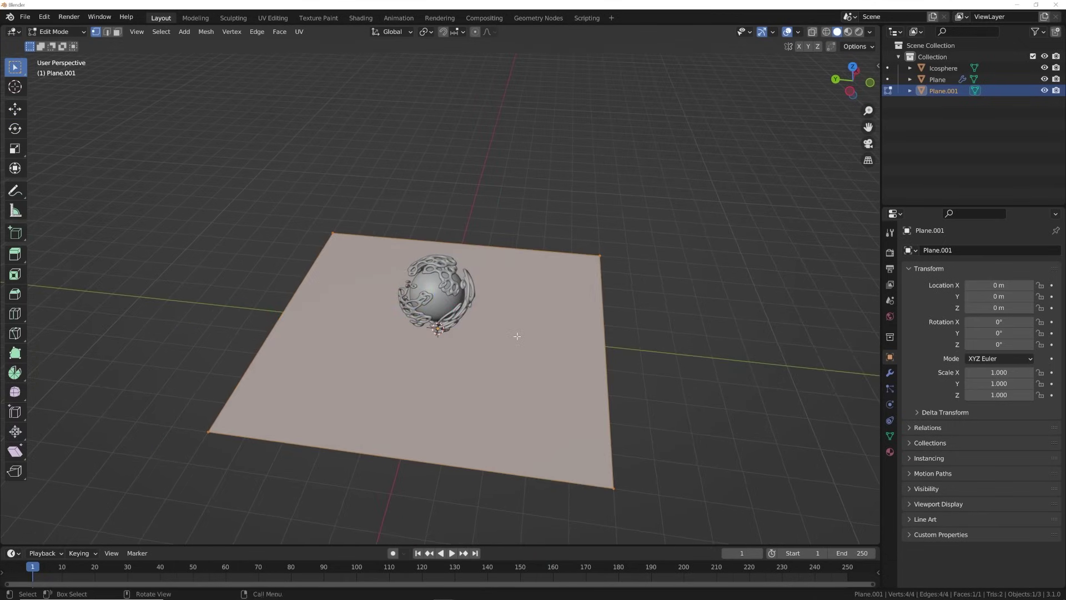
right_click(518, 339)
click(518, 337)
click(73, 535)
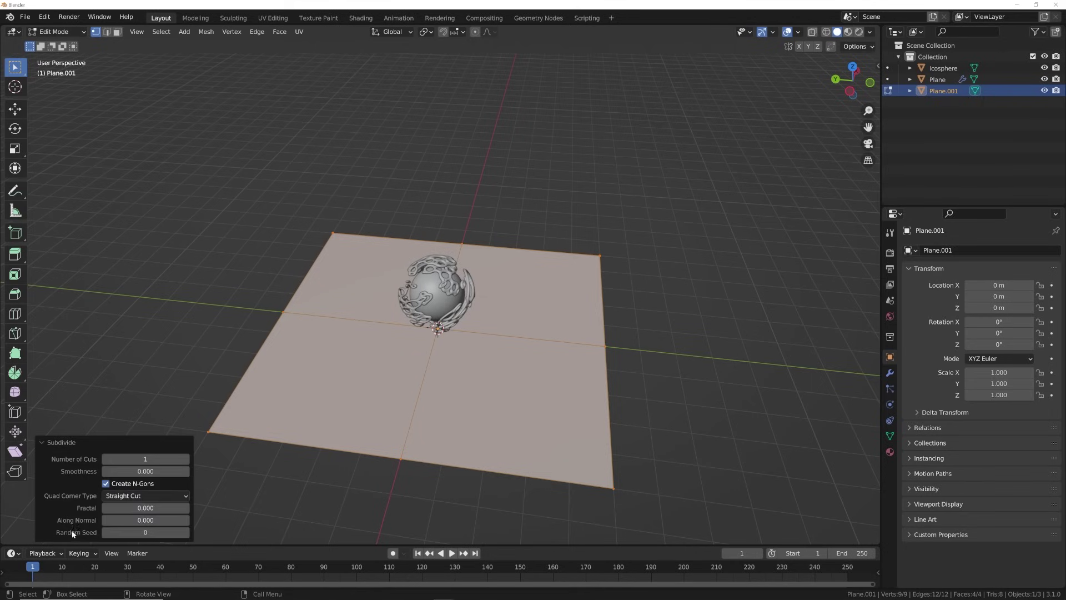
click(156, 459)
text(10)
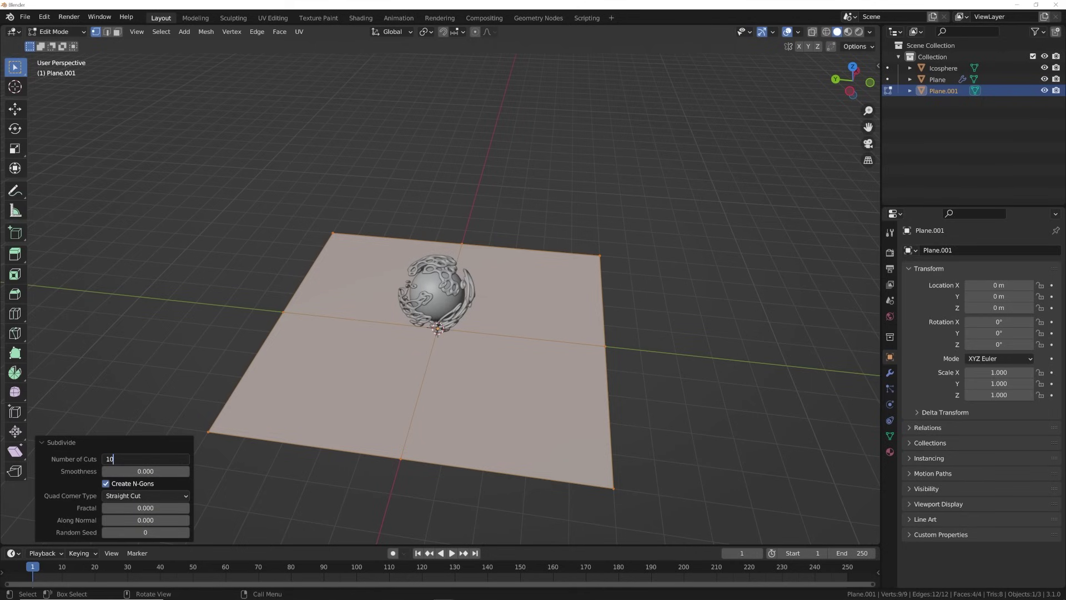
text(0)
key(Return)
key(Tab)
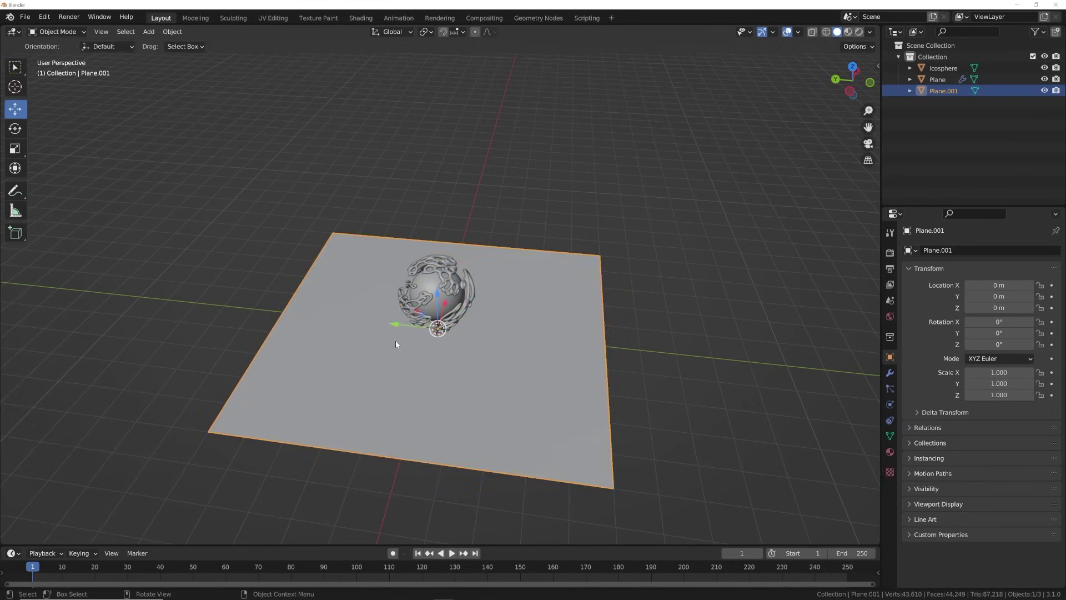
Set the render engine to Cycles and the device to GPU Compute
middle_drag(396, 341, 491, 345)
scroll(404, 391, up, 5)
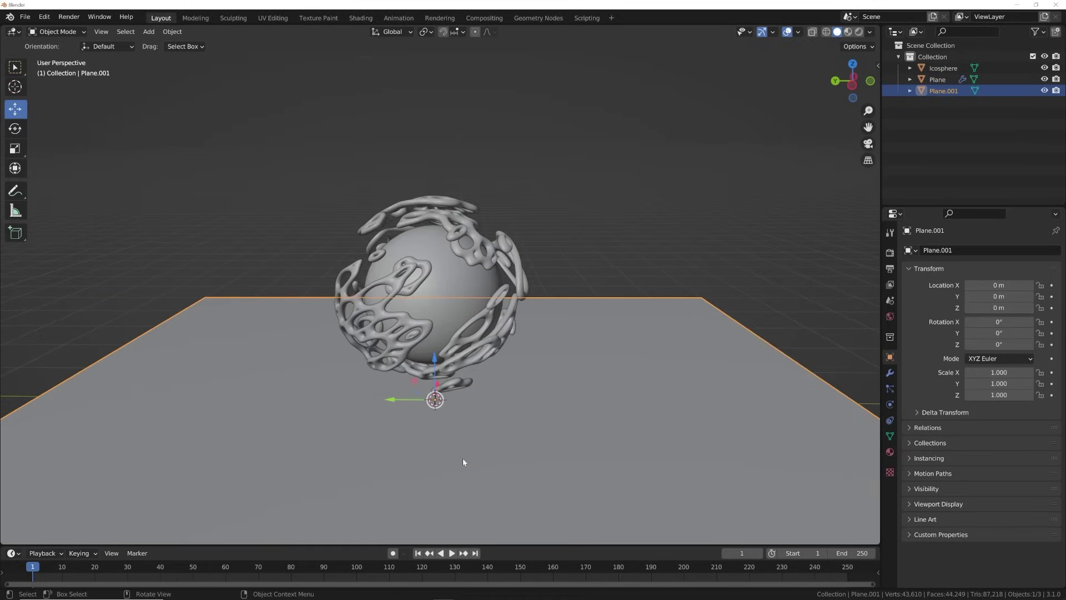
scroll(476, 452, down, 2)
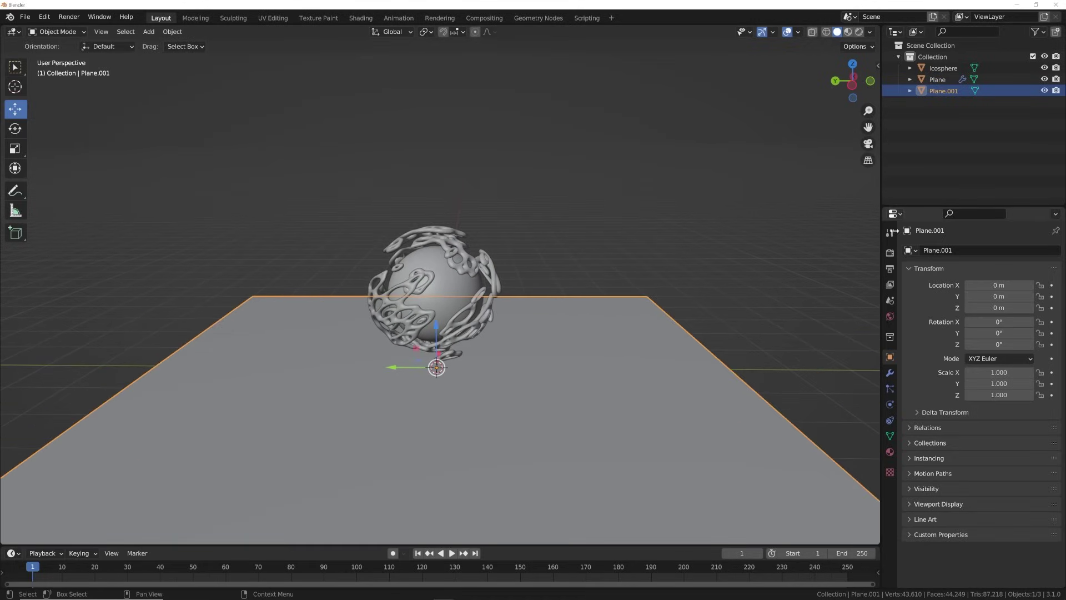
click(888, 254)
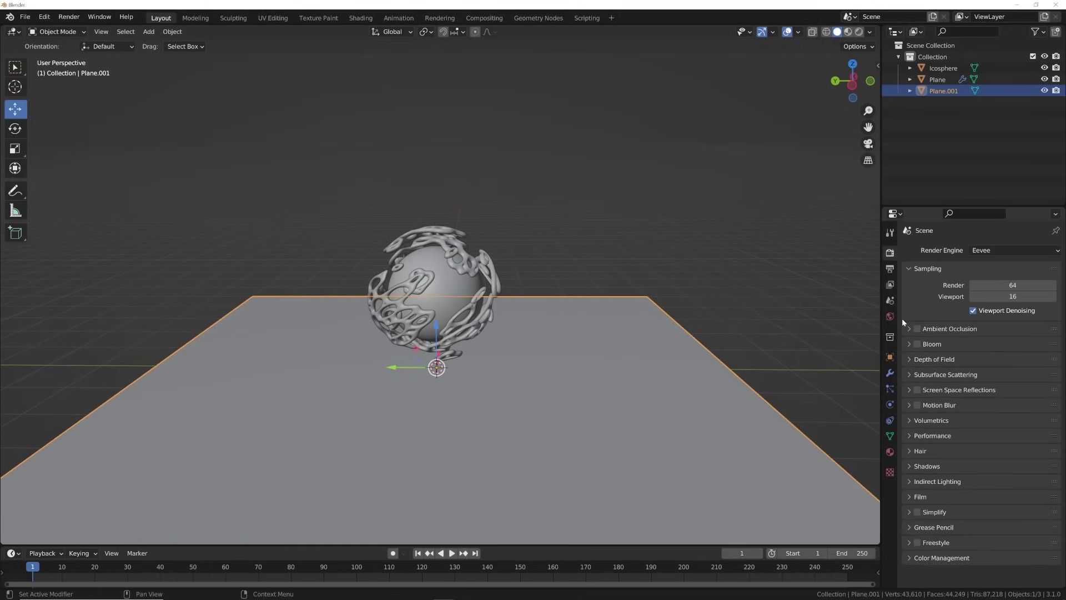
click(888, 269)
click(889, 252)
click(985, 250)
click(996, 290)
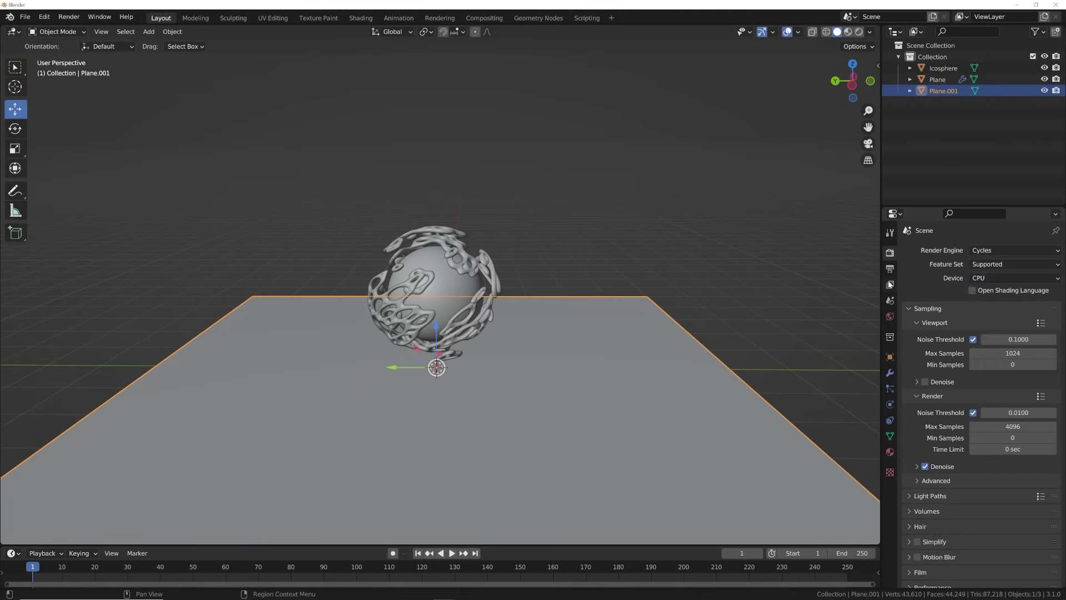
click(983, 278)
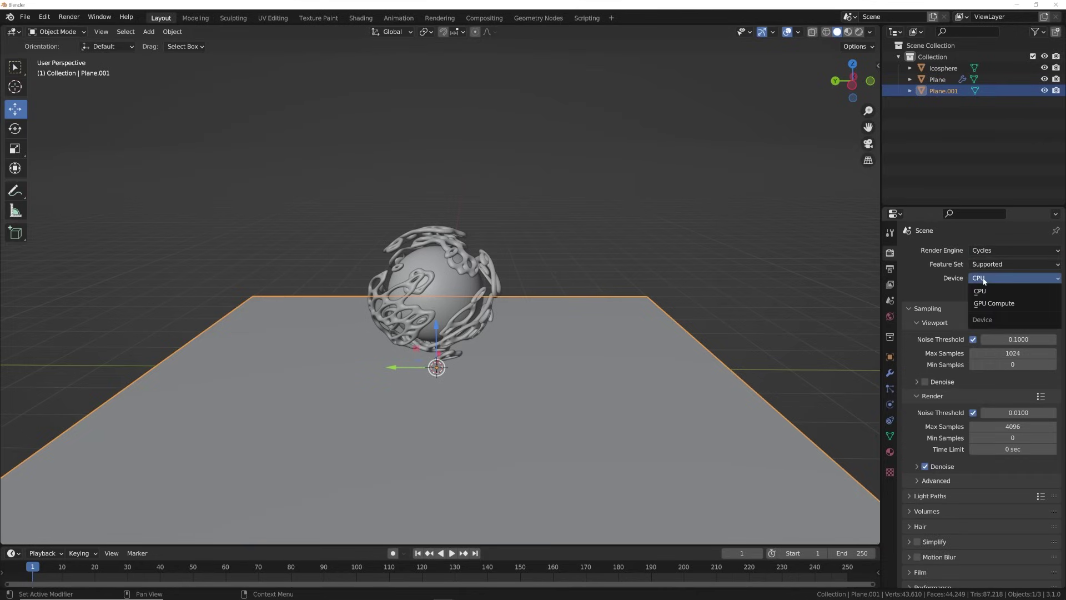
click(956, 303)
Set the maximum samples to 32 for the viewport and 300 for the render, and deselect the ground plane
click(1003, 341)
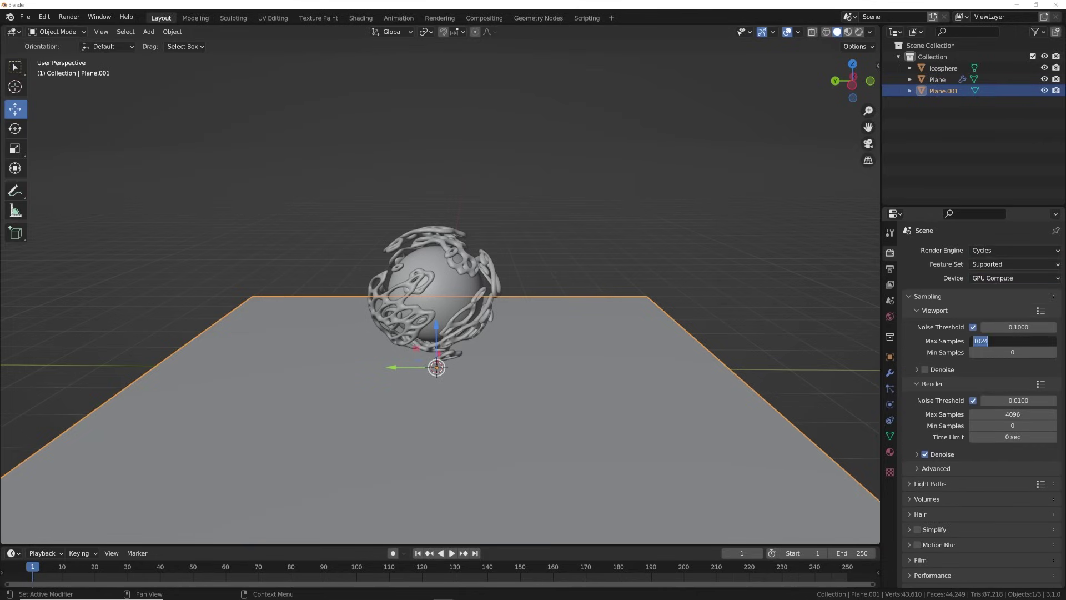
key(Return)
click(1003, 414)
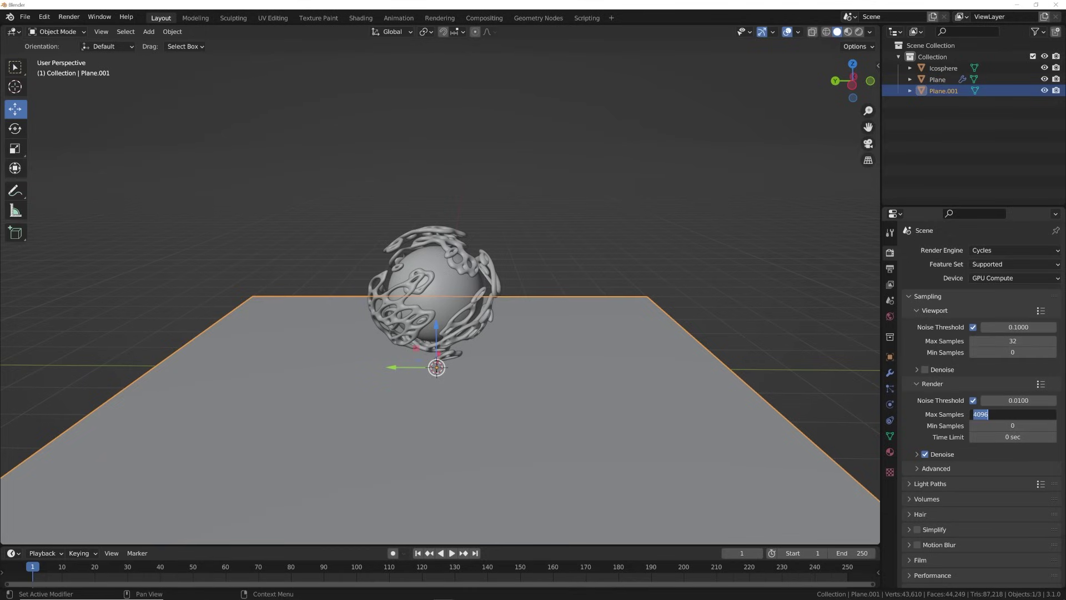
text(300)
key(Return)
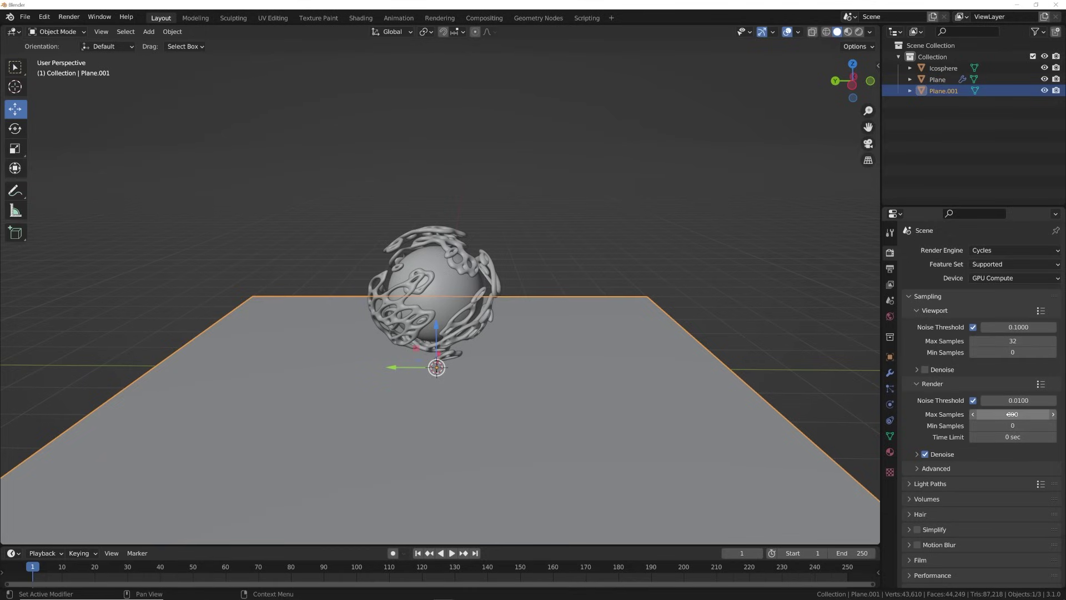
click(733, 224)
Set all Light Paths maximum bounces, from Total through Transparent, to 1
middle_drag(733, 224, 666, 288)
middle_drag(809, 295, 855, 266)
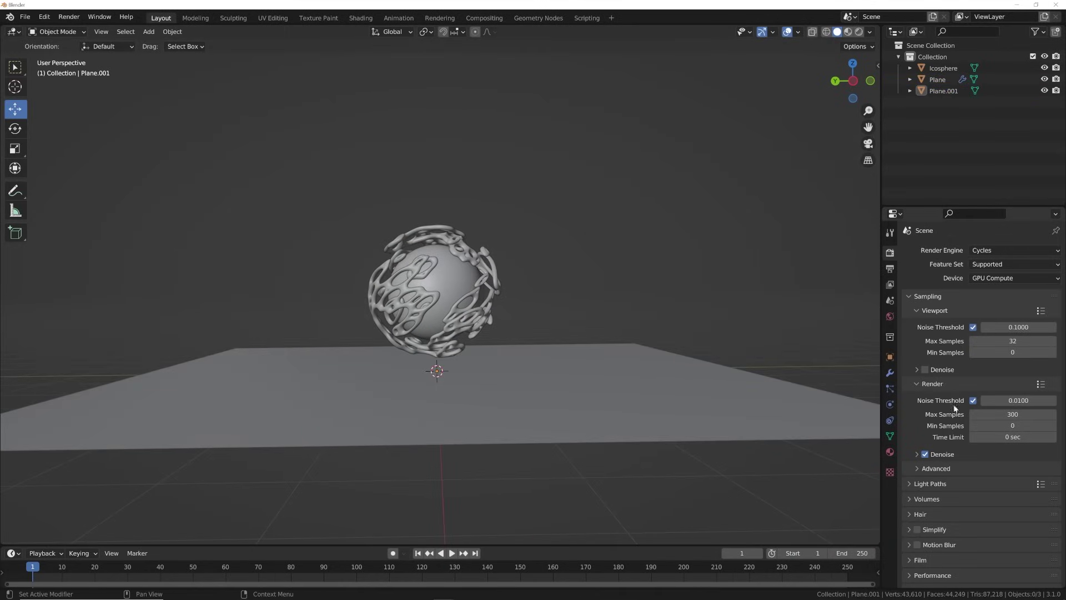
scroll(938, 419, down, 3)
click(916, 428)
scroll(913, 428, down, 2)
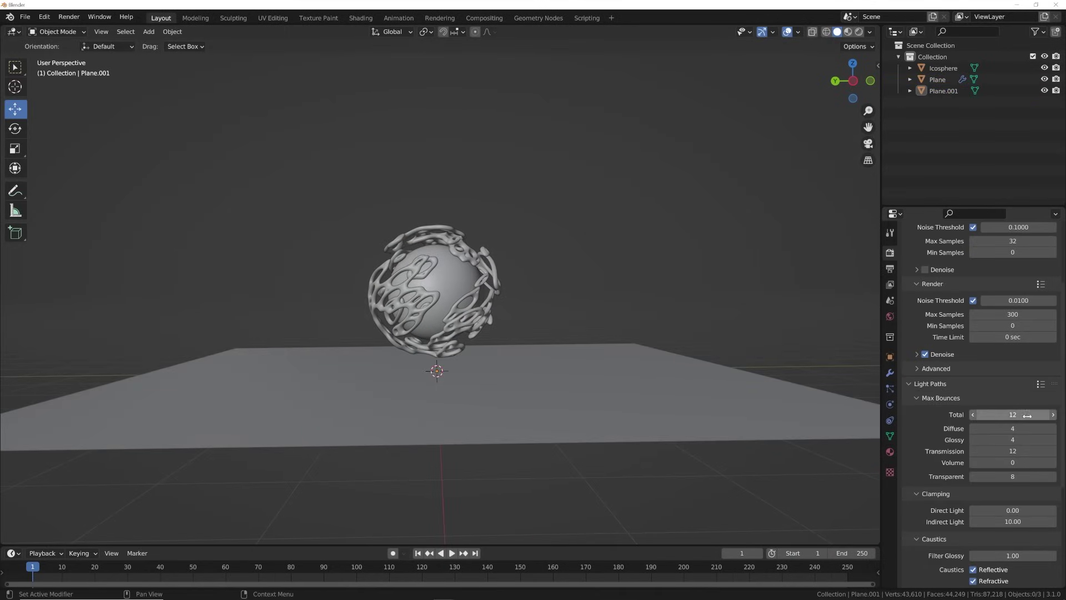
drag(1013, 415, 1013, 476)
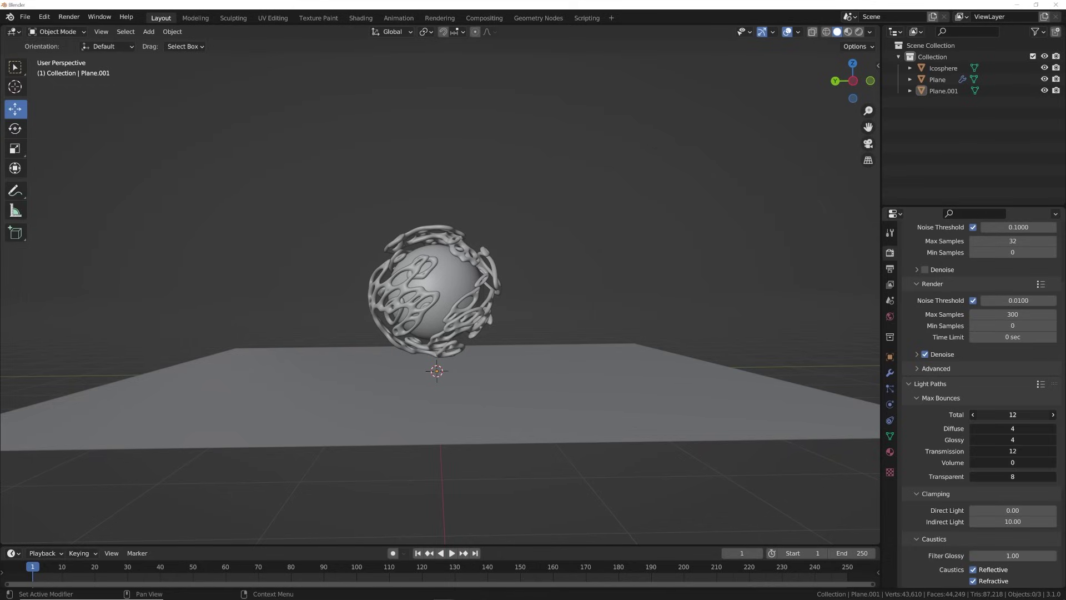
key(Return)
scroll(994, 489, down, 2)
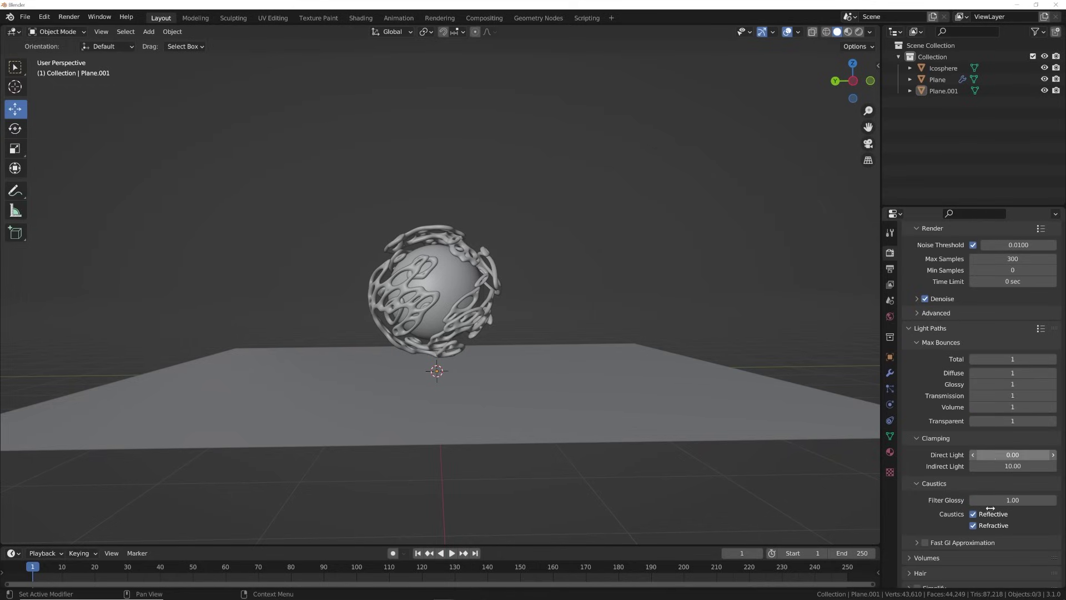
Turn off refractive caustics in the Cycles Light Paths settings
click(973, 525)
scroll(1002, 478, up, 6)
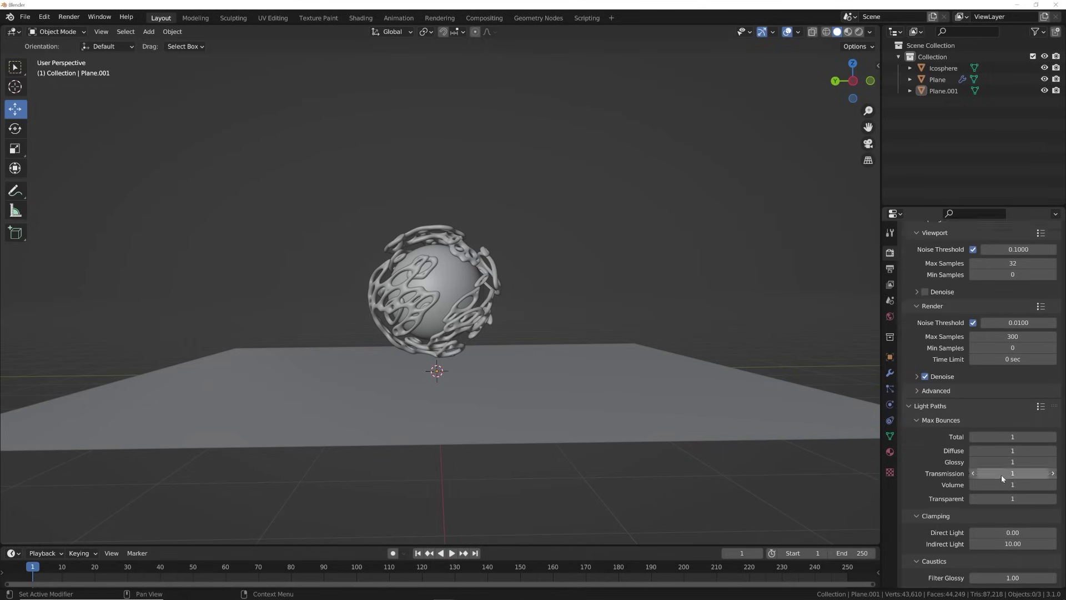
scroll(1000, 472, down, 5)
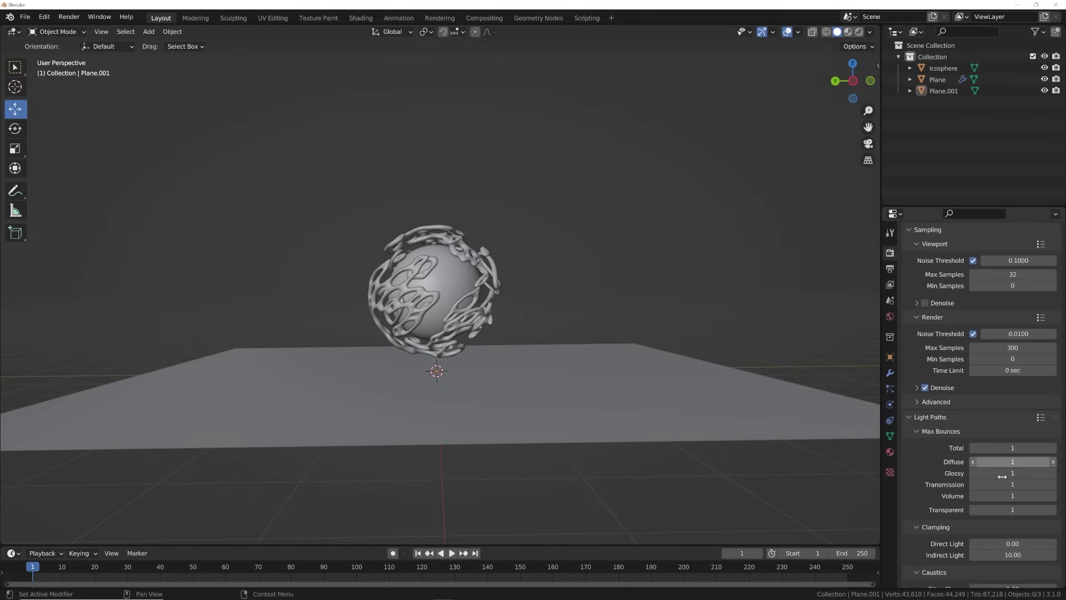
scroll(1003, 484, up, 5)
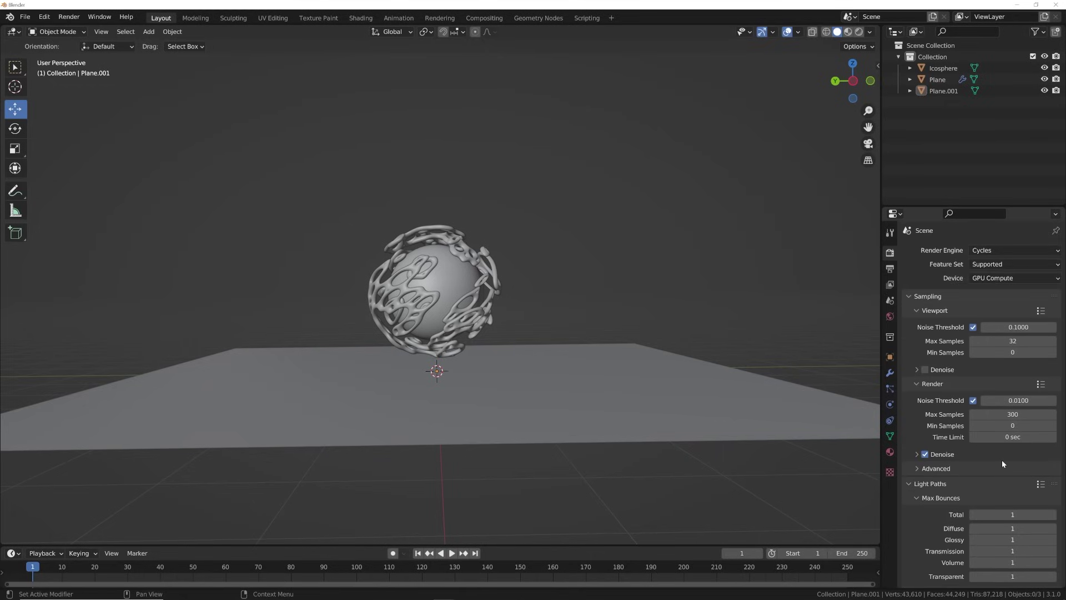
scroll(1033, 422, down, 2)
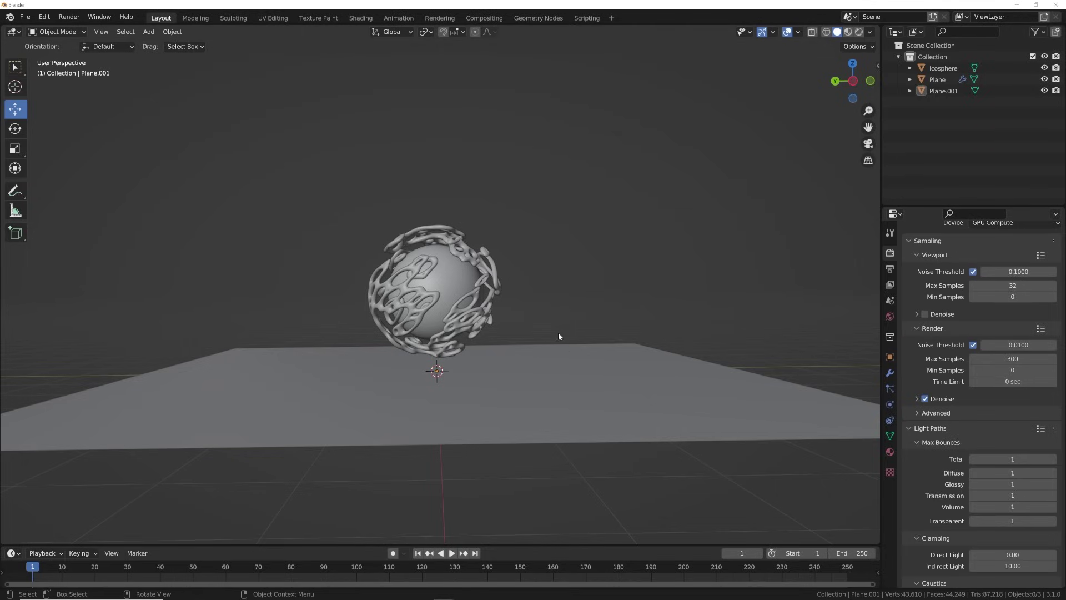
Switch to the Shading workspace, create a new material on the ground plane, and enlarge the node editor
middle_drag(559, 333, 560, 325)
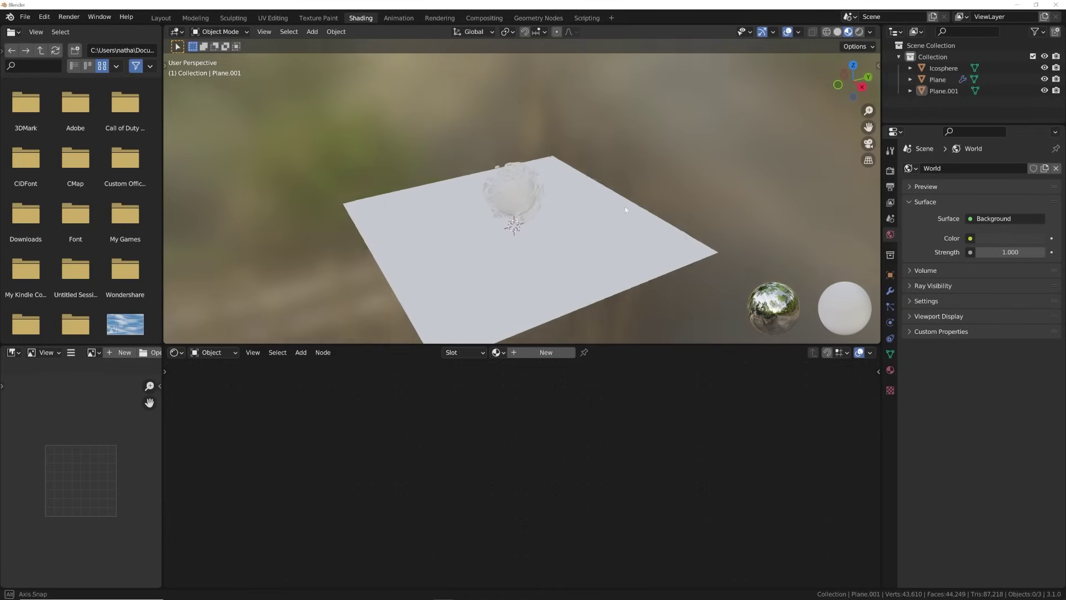
middle_drag(625, 209, 550, 218)
mouse_move(166, 340)
mouse_down()
mouse_move(125, 325)
mouse_move(162, 351)
mouse_up()
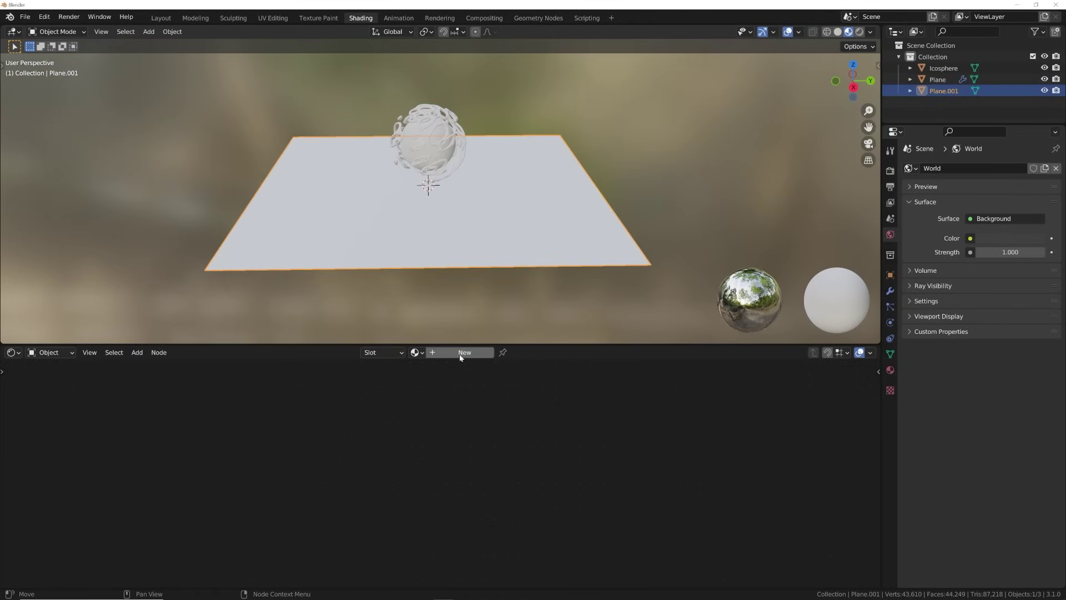
click(460, 352)
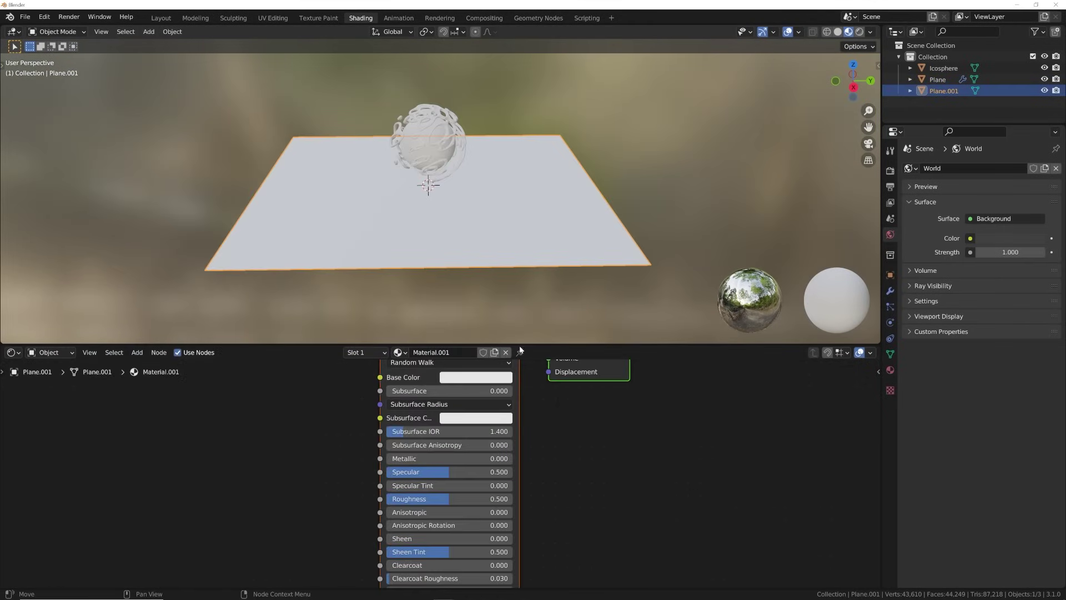
drag(519, 345, 518, 270)
Add linked Texture Coordinate, Mapping and Image Texture nodes to the Principled BSDF's Base Color and spread the nodes out
click(447, 368)
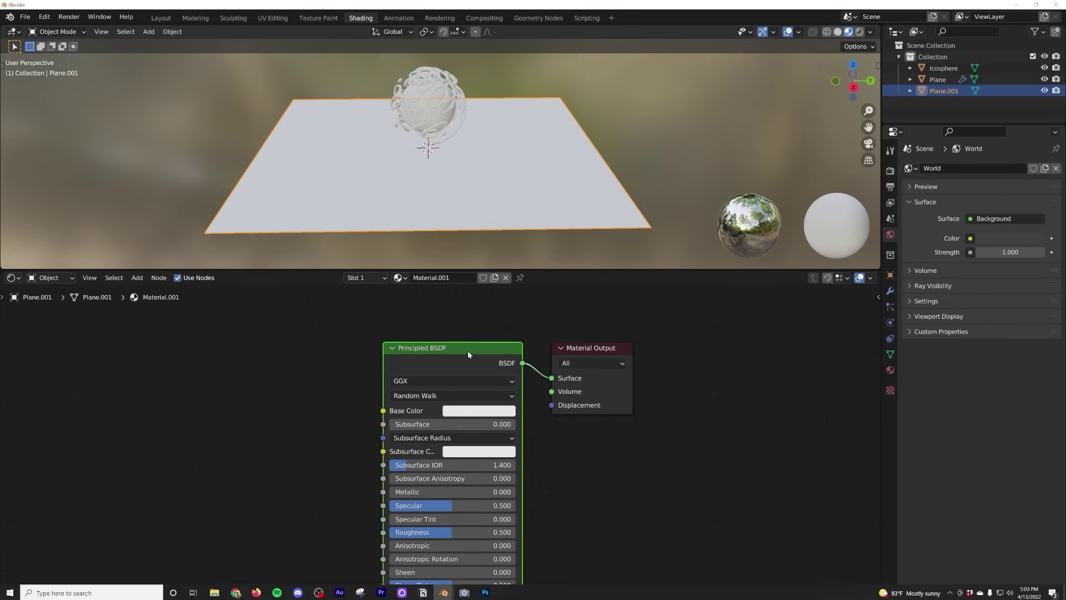
key(ctrl+t)
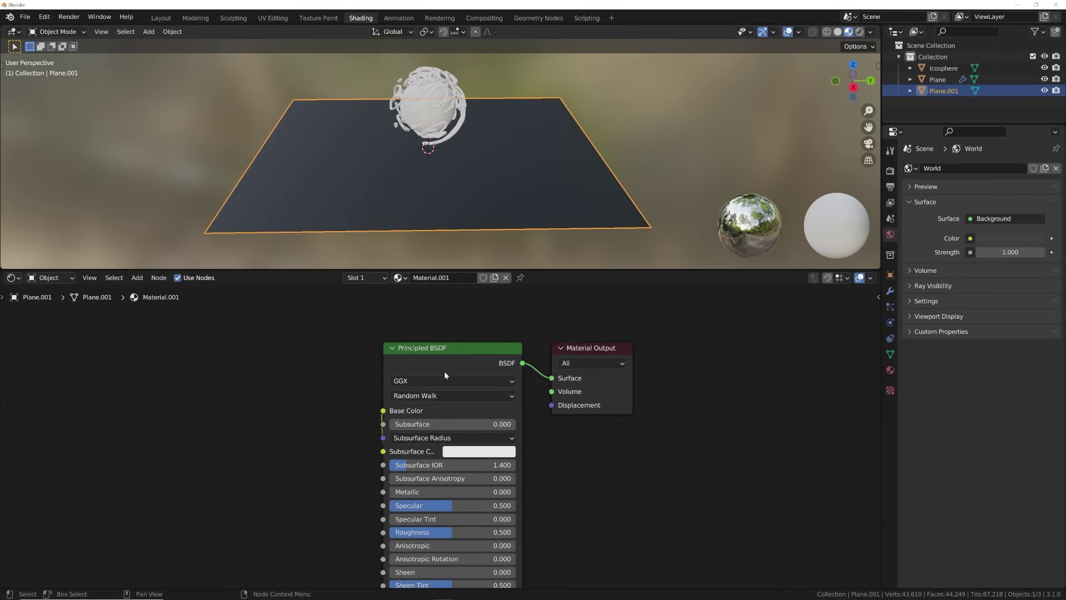
scroll(444, 371, down, 2)
key(g)
click(355, 312)
drag(235, 454, 228, 431)
middle_drag(277, 430, 351, 424)
click(371, 358)
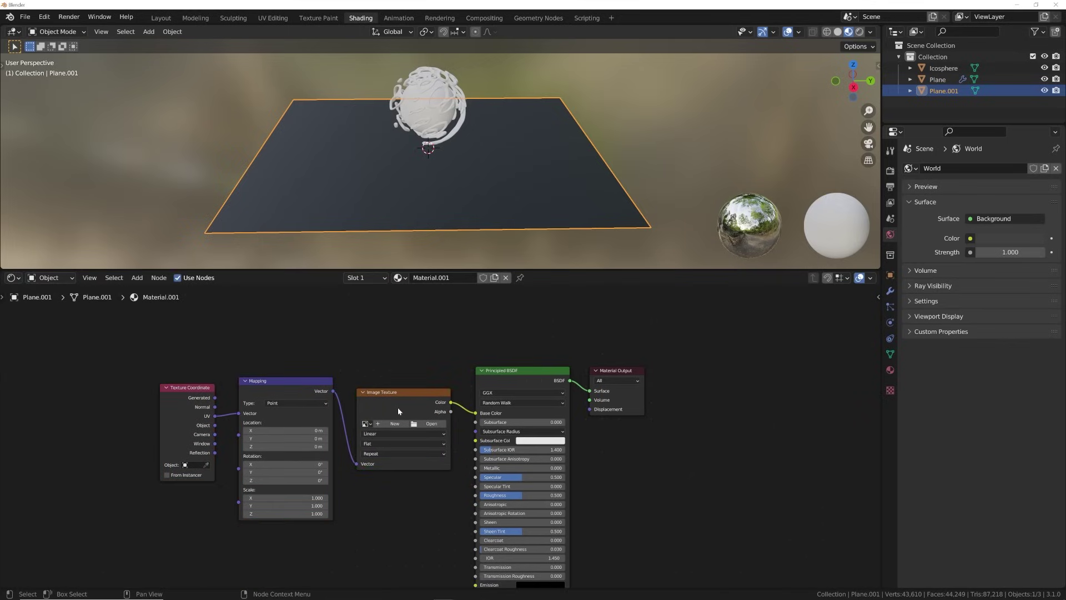
scroll(399, 410, up, 3)
drag(142, 413, 131, 400)
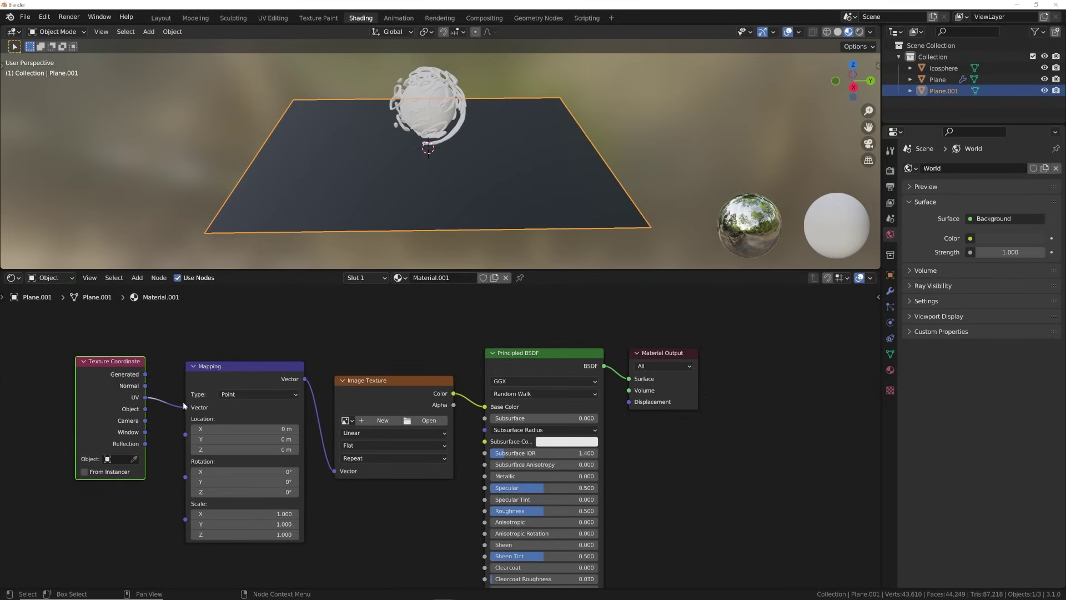
Load Rock016_4K_Color.jpg from the Desktop's rocks folder into the Base Color image texture
click(435, 424)
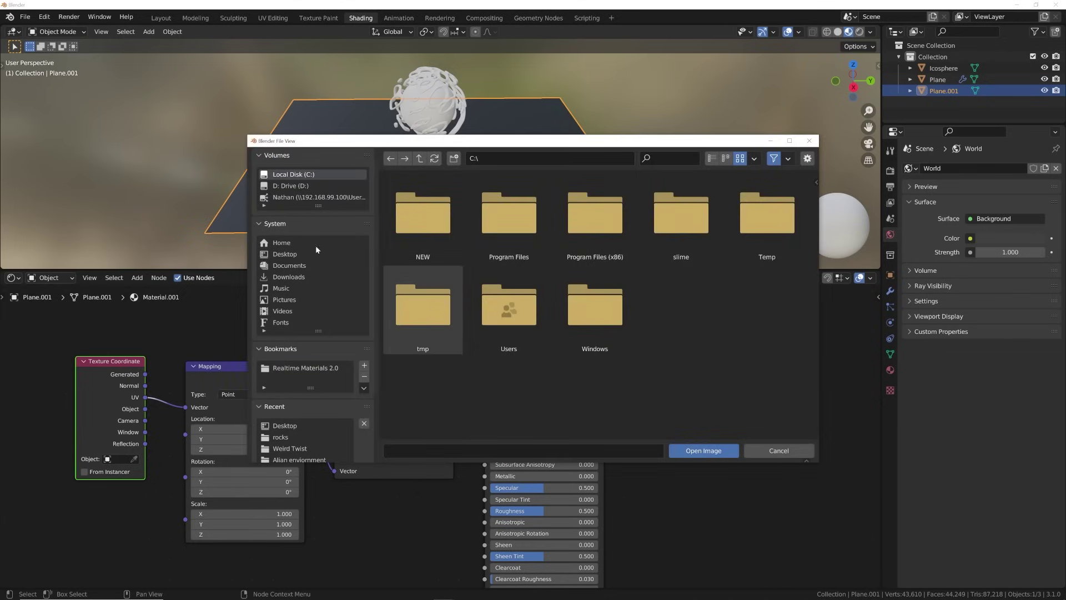
click(348, 254)
scroll(587, 340, down, 2)
click(624, 345)
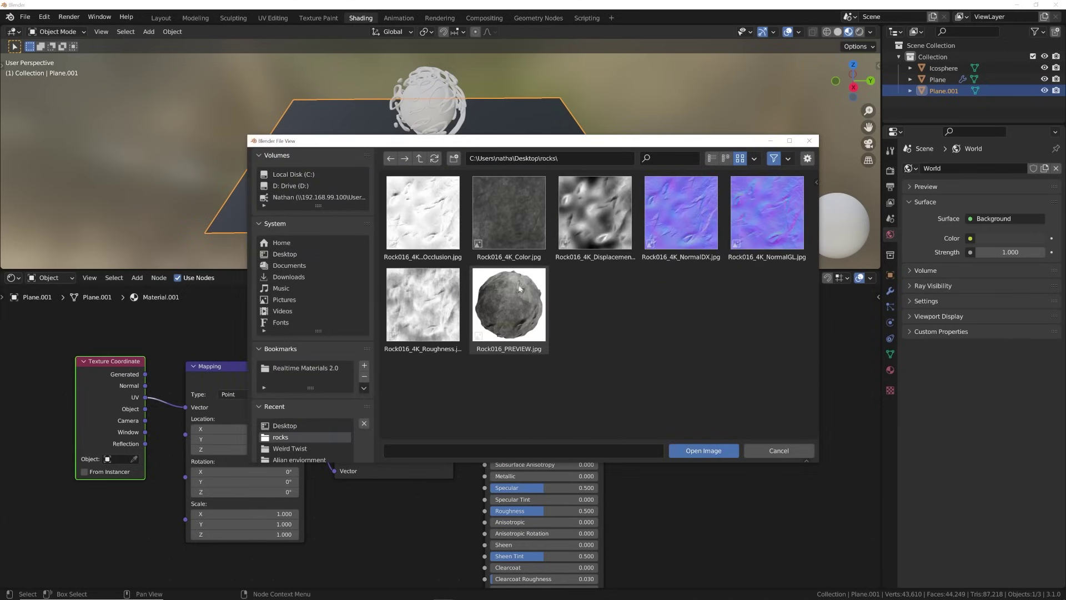
double_click(504, 224)
middle_drag(525, 233, 471, 64)
middle_drag(530, 168, 509, 132)
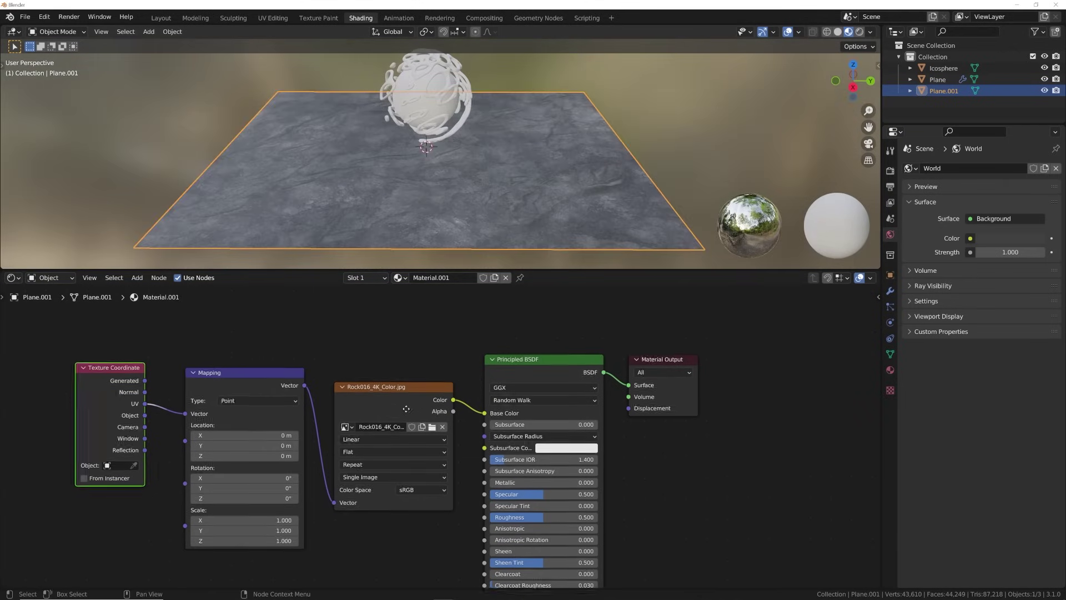
Duplicate the colour texture node below the original and link the Mapping node's Vector to the copy
scroll(392, 438, down, 2)
drag(392, 438, 402, 326)
key(shift+d)
click(403, 447)
drag(315, 435, 349, 539)
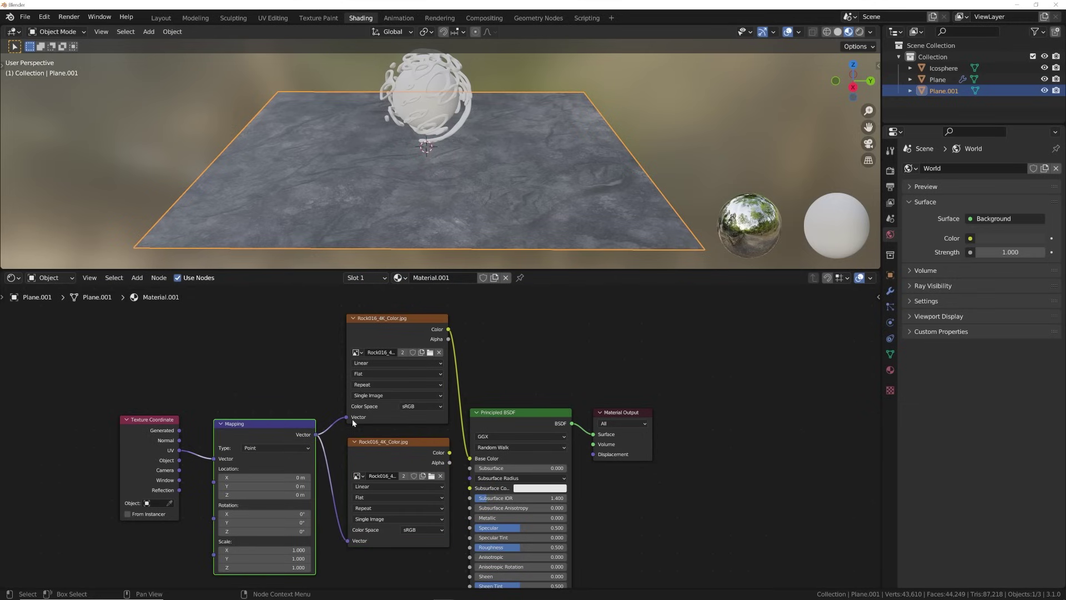
Set the separate duplicate texture to Non-Color, load Rock016_4K_Roughness.jpg into it, and link its Color to the Principled BSDF's Roughness
scroll(389, 477, up, 2)
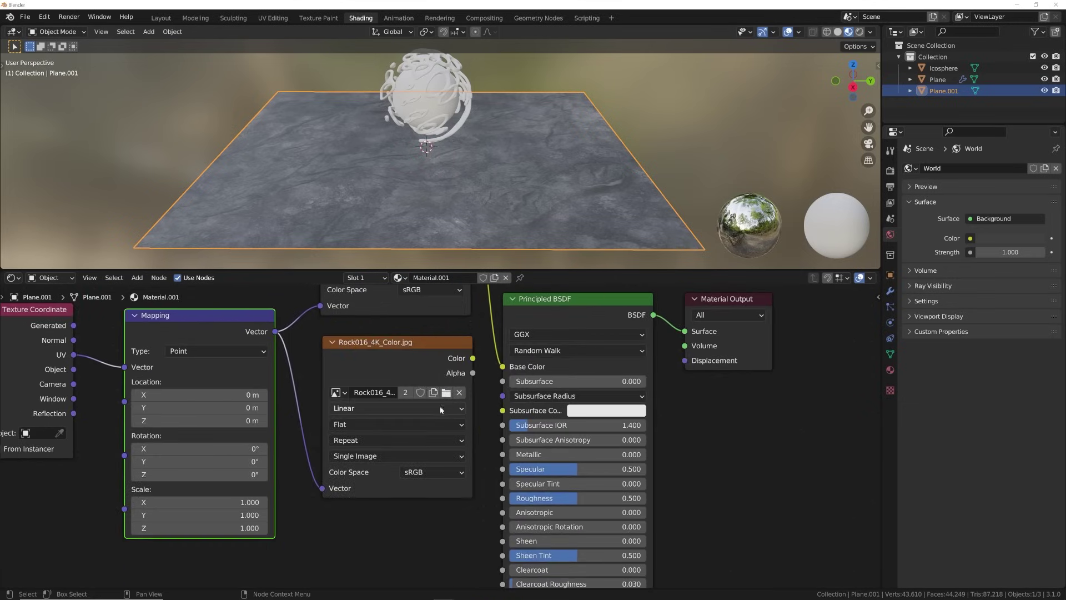
click(438, 472)
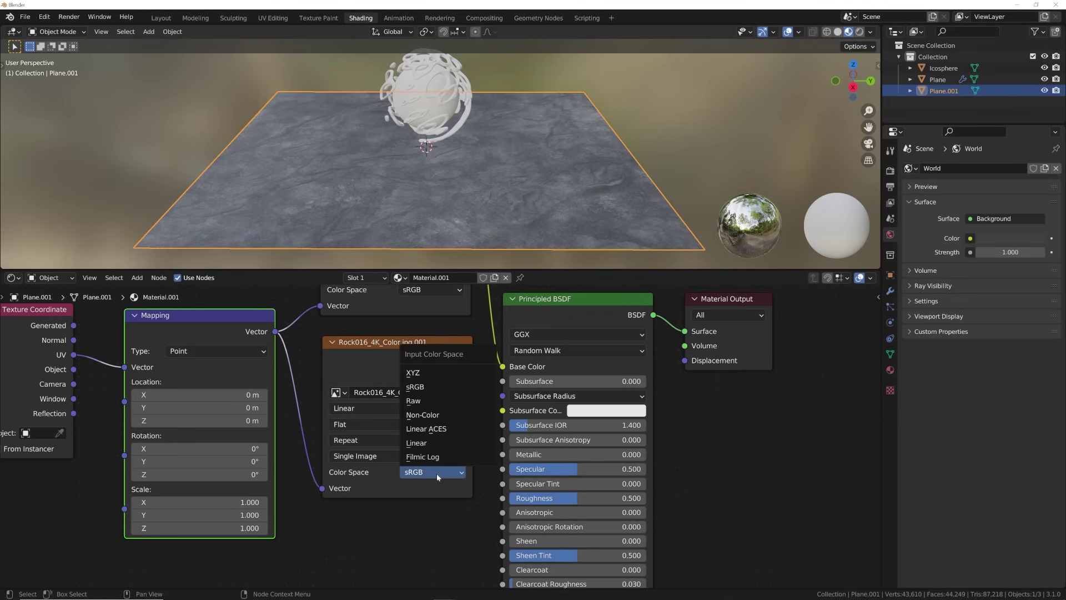
click(422, 415)
click(448, 393)
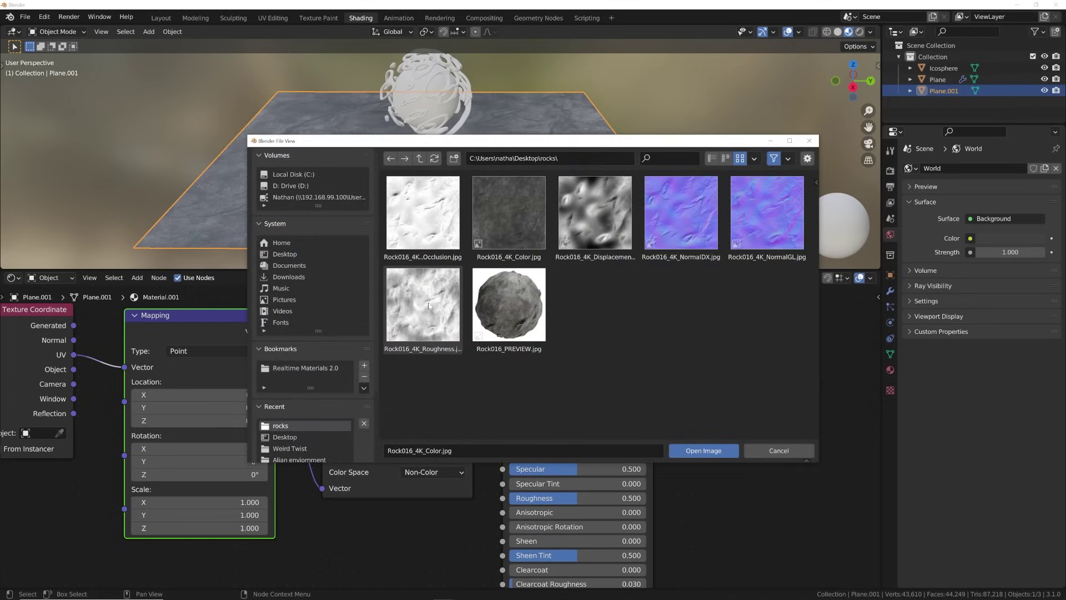
double_click(427, 302)
mouse_move(449, 357)
mouse_down()
mouse_move(435, 358)
mouse_move(473, 409)
mouse_move(502, 498)
mouse_up()
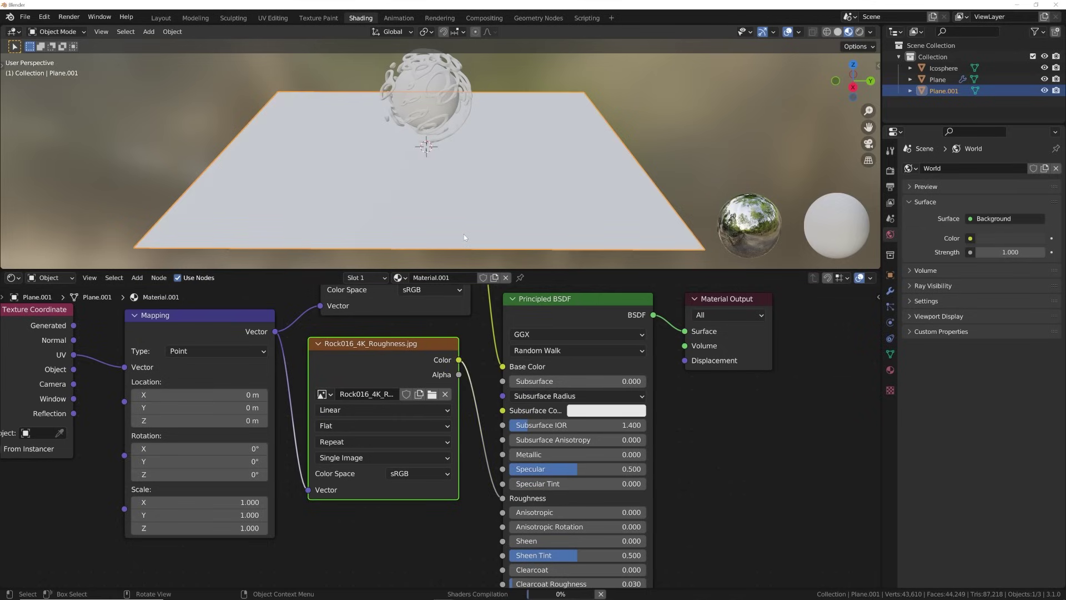
middle_drag(463, 233, 458, 204)
Add a Displacement node to the ground material
scroll(446, 438, down, 5)
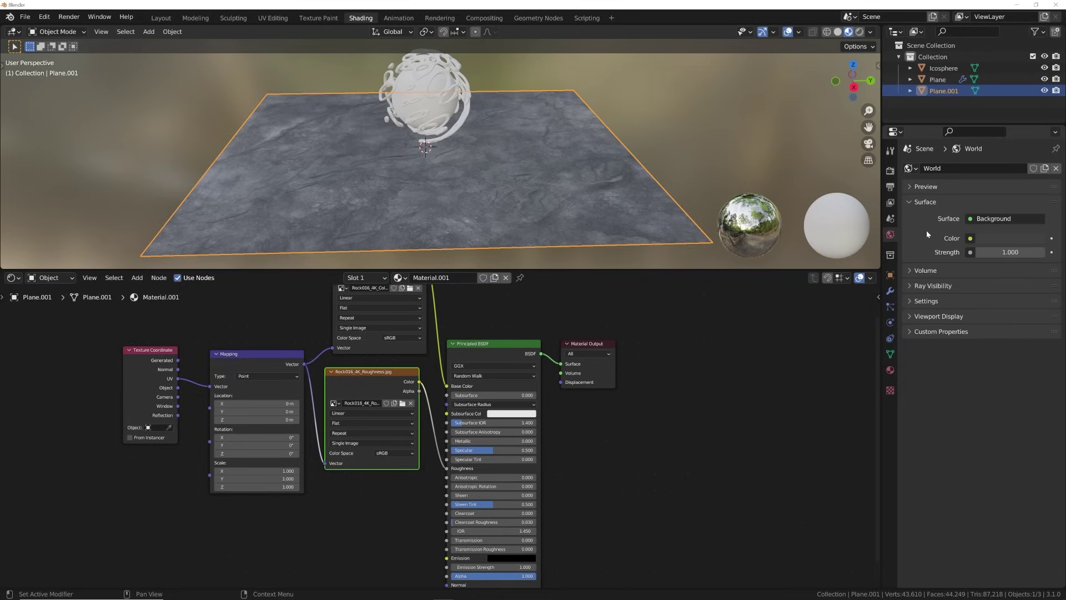
key(shift+a)
click(686, 373)
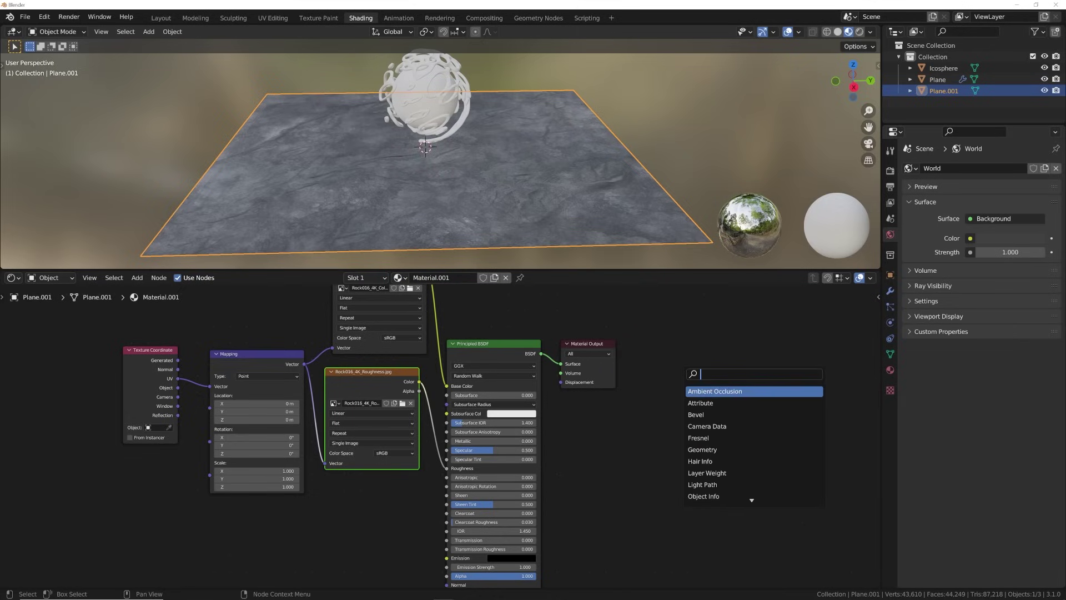
text(dis)
key(Return)
click(655, 466)
Arrange the Displacement and Material Output nodes below the Principled BSDF and link Displacement to the output's Displacement socket
middle_drag(655, 466, 647, 346)
drag(630, 360, 521, 512)
middle_drag(650, 391, 611, 437)
scroll(611, 436, down, 1)
drag(538, 284, 554, 509)
middle_drag(548, 453, 588, 309)
scroll(540, 420, up, 8)
drag(548, 391, 607, 381)
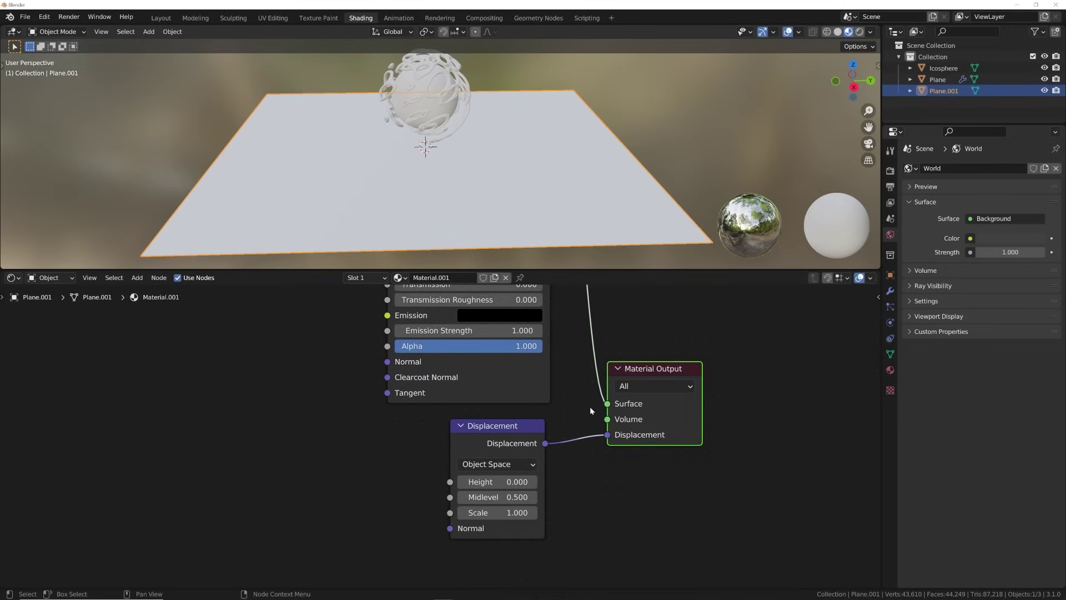
Move the Texture Coordinate and Mapping nodes lower to make room for another texture
scroll(590, 406, down, 4)
middle_drag(536, 407, 564, 462)
middle_drag(395, 322, 433, 382)
drag(316, 305, 239, 367)
drag(323, 359, 311, 465)
Duplicate the roughness texture node below, link the Mapping Vector to the copy, and make its image single-user
click(411, 341)
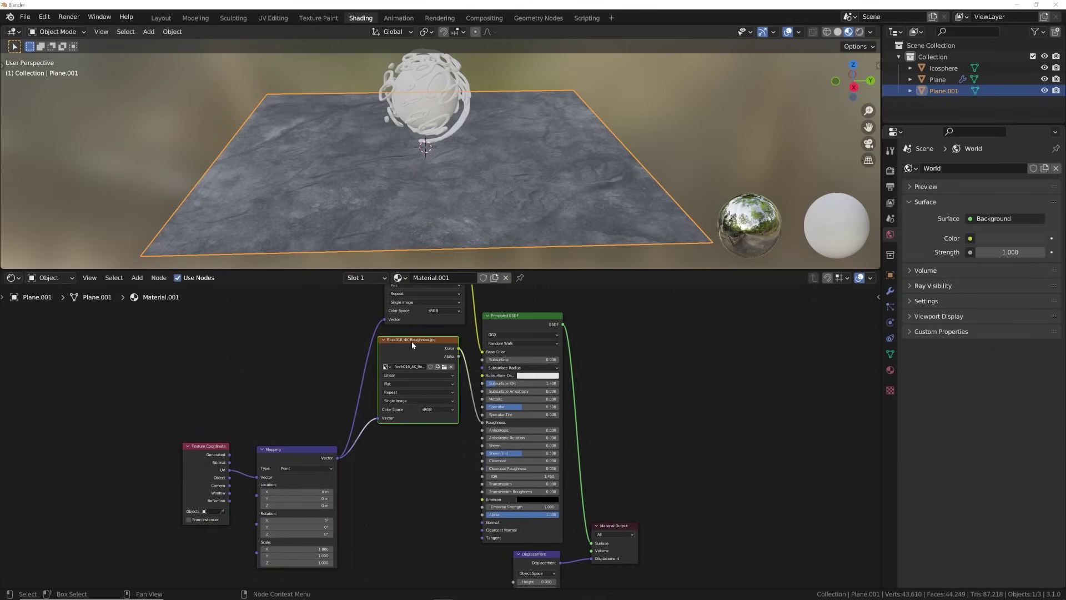
key(shift+d)
click(415, 492)
scroll(411, 363, up, 2)
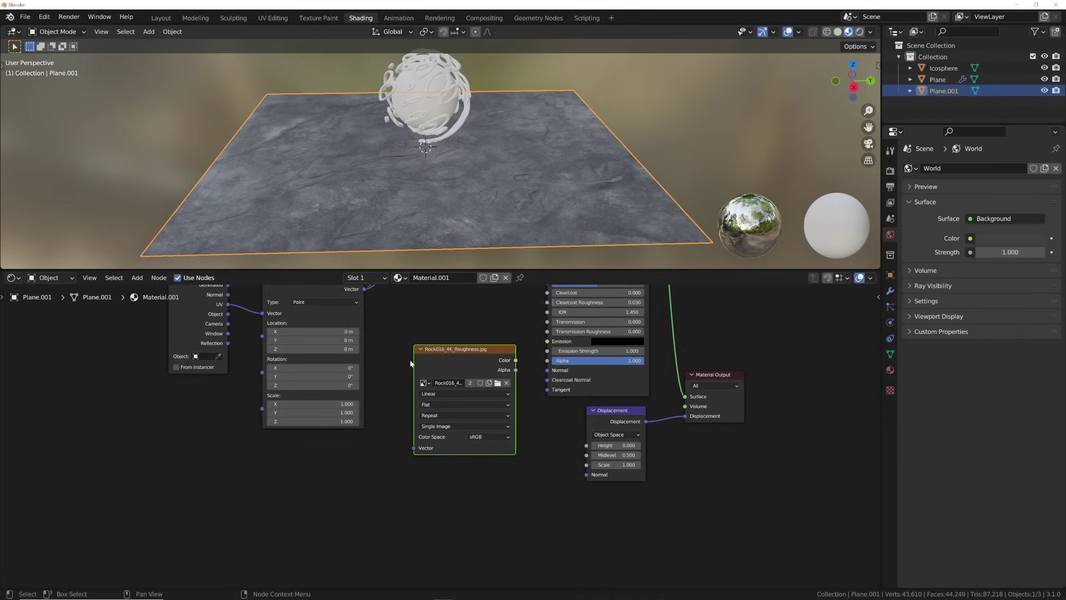
drag(365, 289, 412, 444)
drag(364, 290, 415, 448)
click(469, 383)
Set the original roughness texture's color space to Non-Color
scroll(470, 372, up, 4)
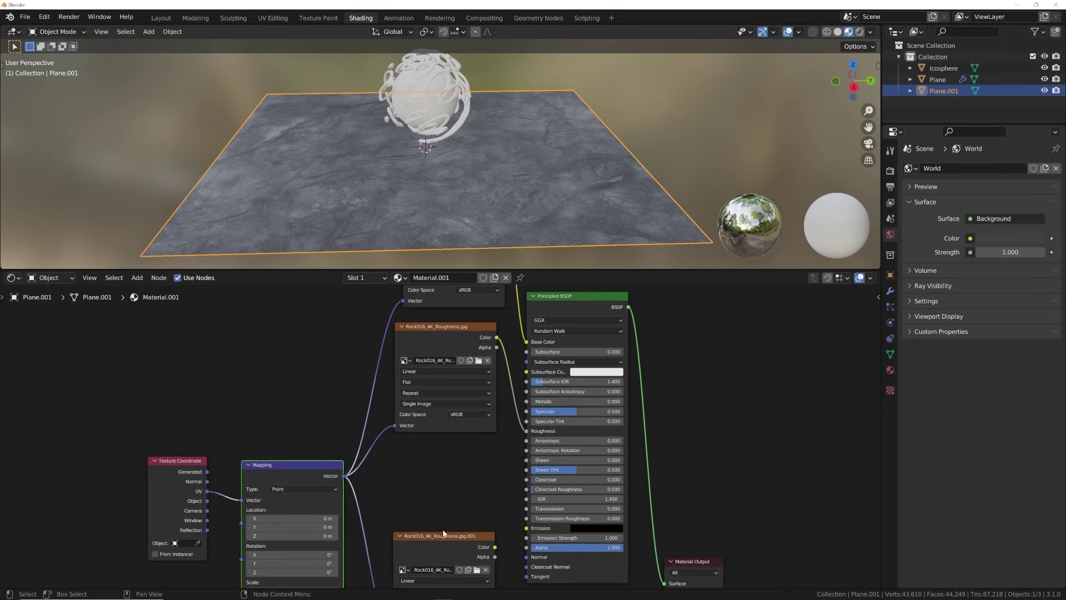
middle_drag(470, 355, 450, 485)
middle_drag(410, 431, 412, 501)
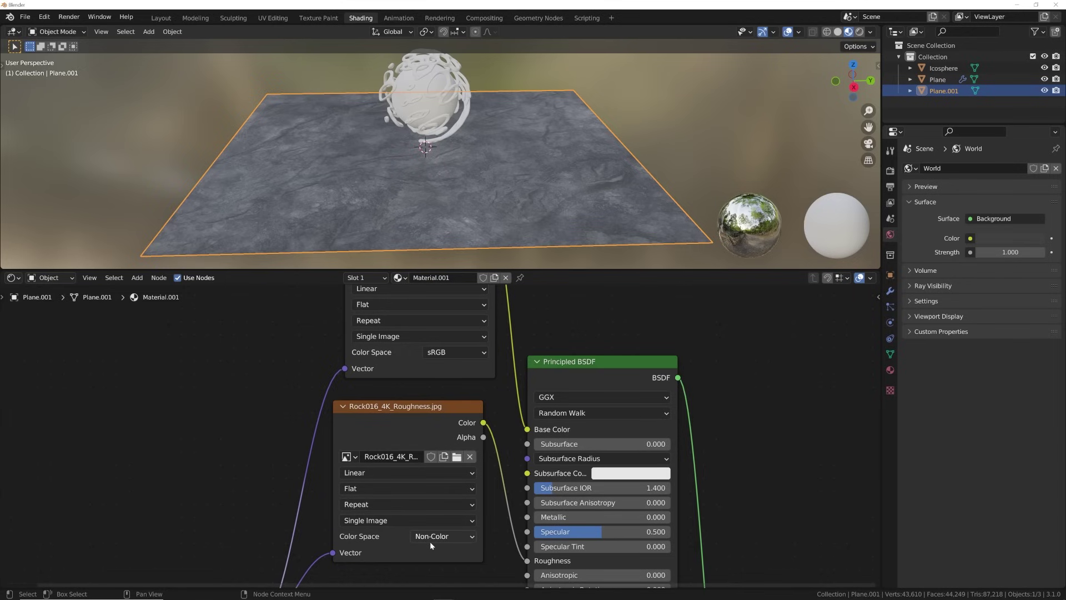
Load Rock016_4K_Displacement.jpg into the lower duplicated texture node and set its color space to Non-Color
middle_drag(429, 542, 405, 425)
middle_drag(444, 583, 473, 352)
click(442, 520)
click(442, 519)
click(470, 439)
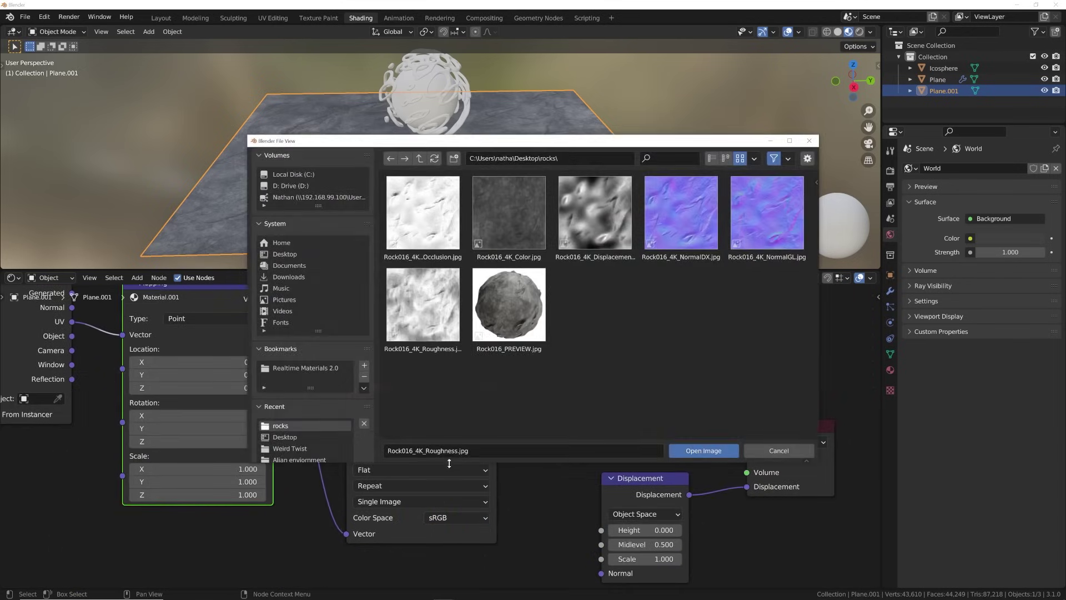
double_click(602, 218)
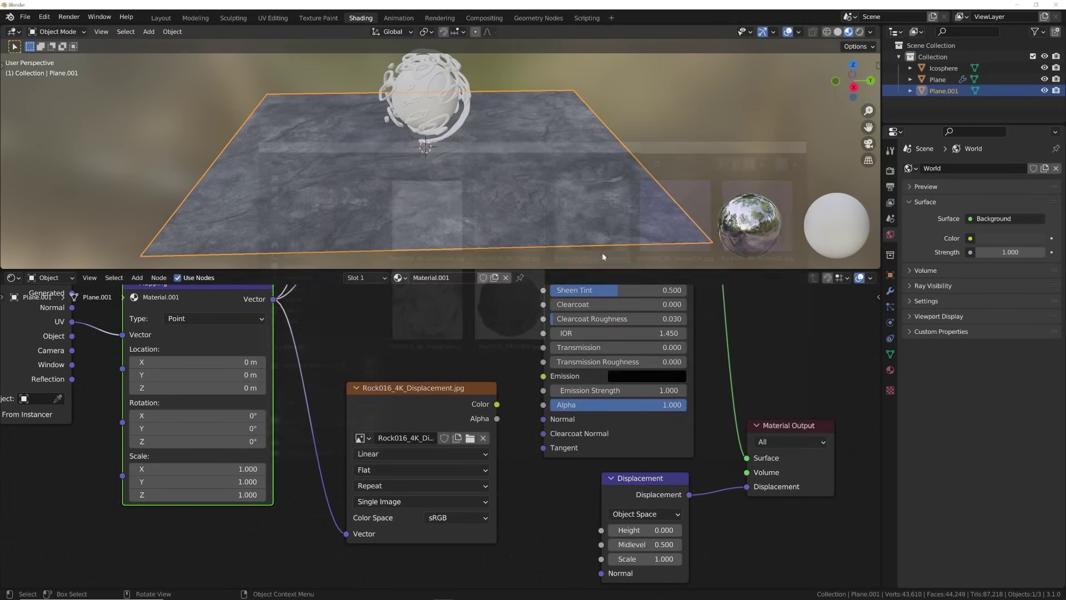
click(461, 517)
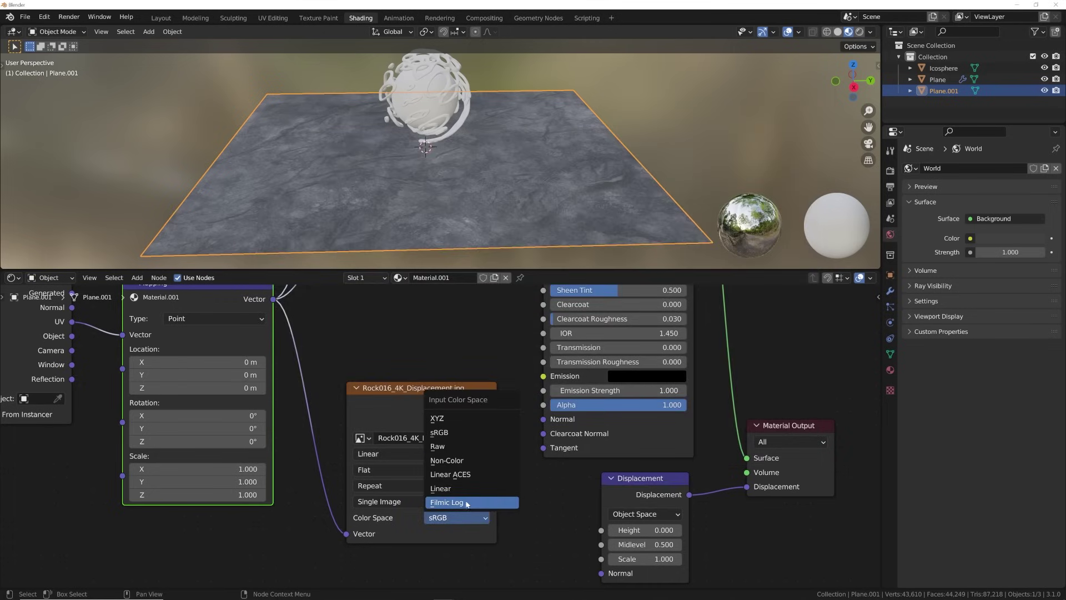
click(461, 464)
Connect the displacement texture's Color to the Displacement node's Midlevel
middle_drag(459, 378, 432, 487)
scroll(434, 485, down, 5)
middle_drag(435, 357, 398, 469)
middle_drag(384, 516, 393, 263)
scroll(398, 402, up, 5)
middle_drag(389, 371, 423, 402)
drag(436, 345, 546, 488)
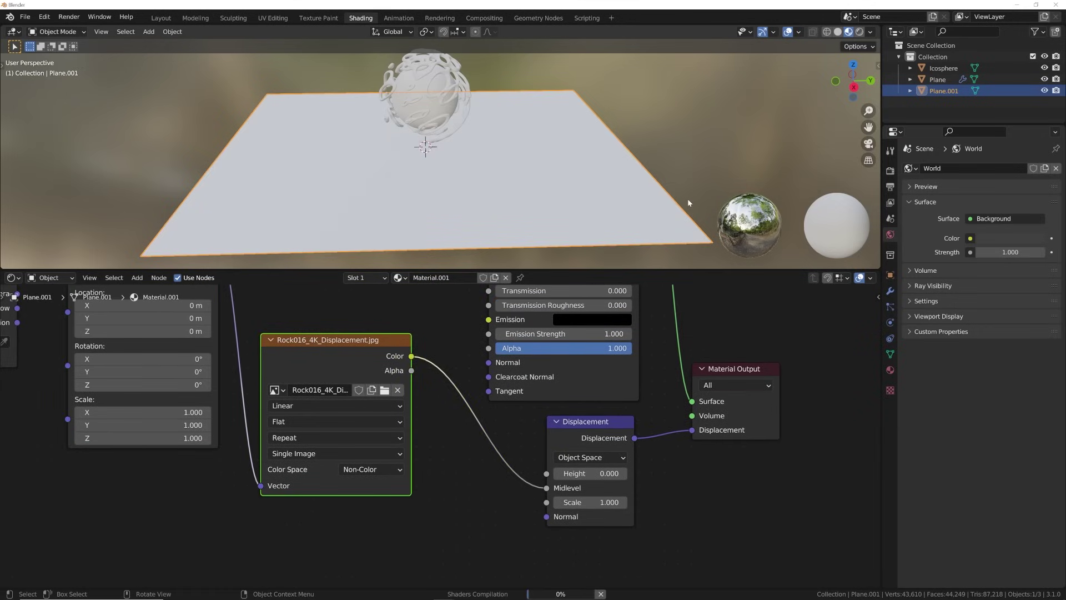
mouse_move(688, 196)
middle_down()
mouse_move(554, 245)
mouse_move(558, 198)
mouse_move(592, 197)
mouse_move(611, 252)
mouse_move(545, 242)
middle_up()
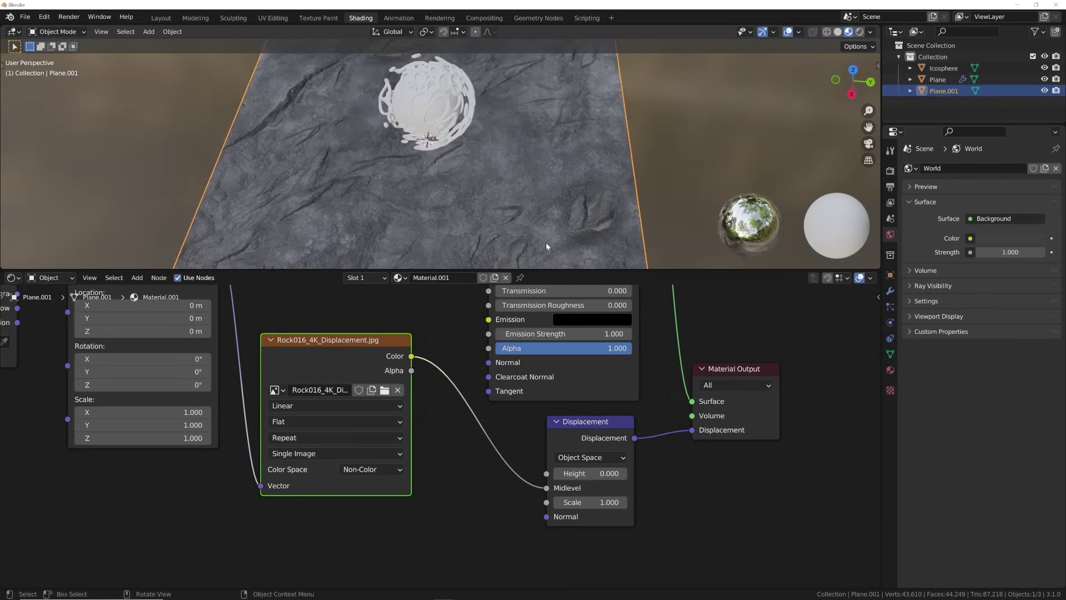
Switch the viewport to Rendered shading and light it with the preview HDRI, with Scene Lights and Scene World off
click(861, 32)
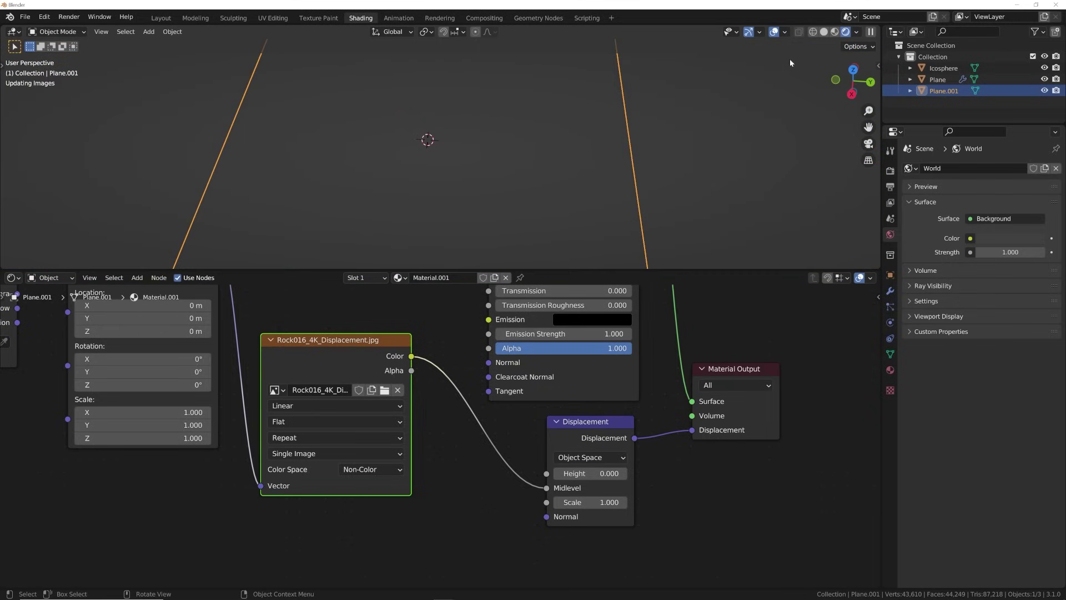
click(856, 33)
click(797, 92)
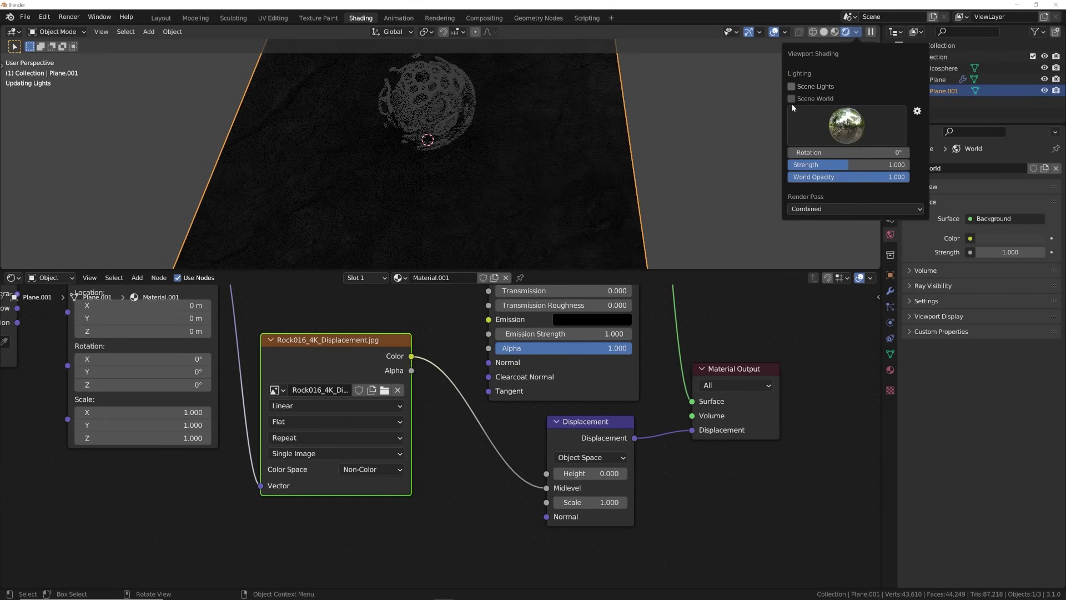
scroll(606, 137, down, 4)
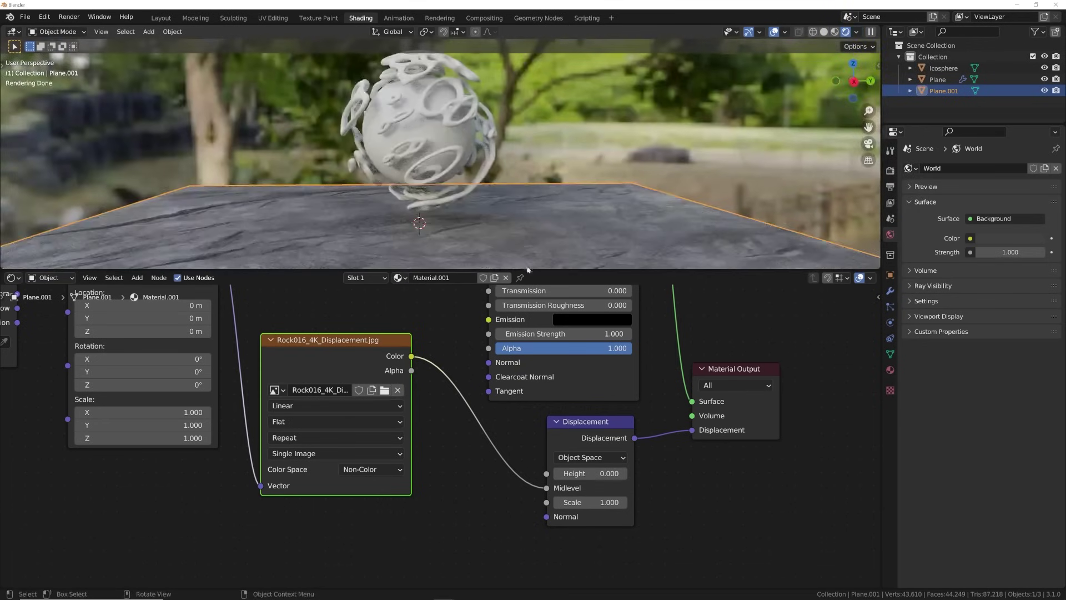
scroll(617, 156, up, 5)
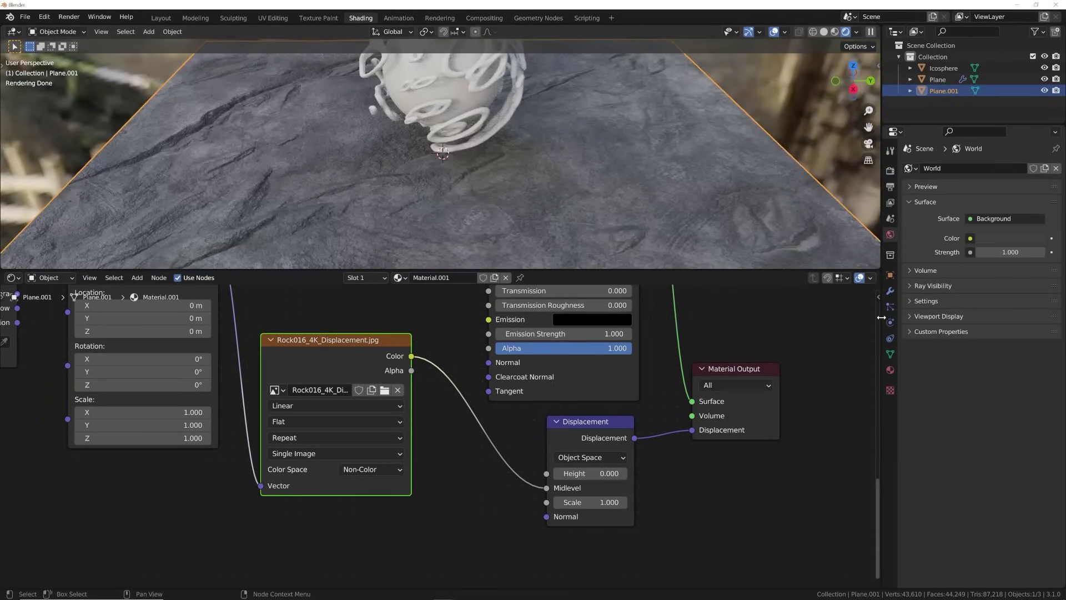
Set the rock material's surface displacement method to Displacement and Bump
click(890, 370)
scroll(1003, 500, down, 12)
click(926, 534)
scroll(944, 537, down, 6)
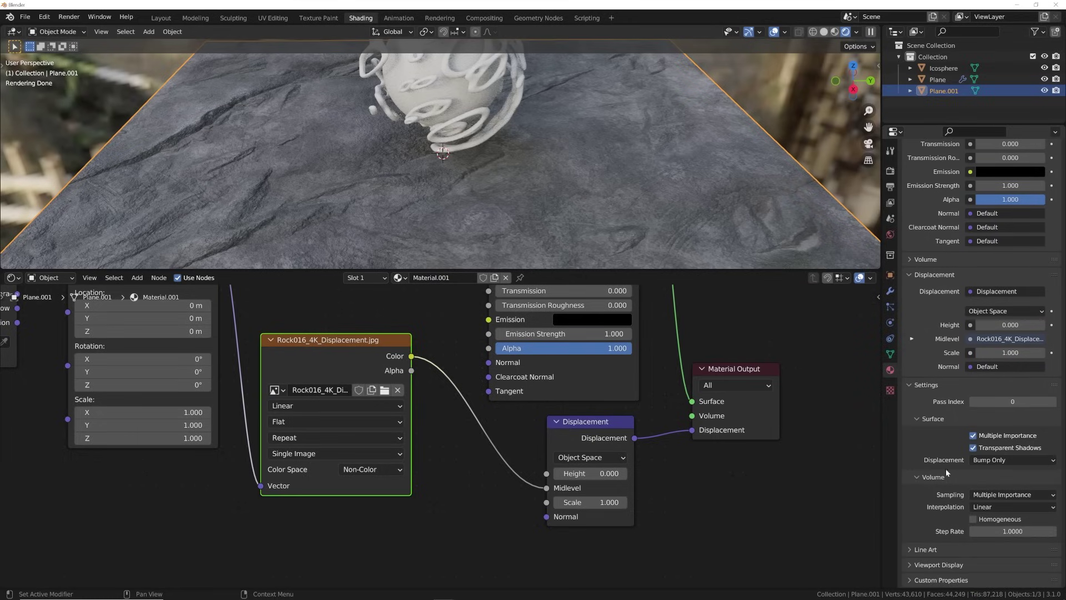
click(998, 462)
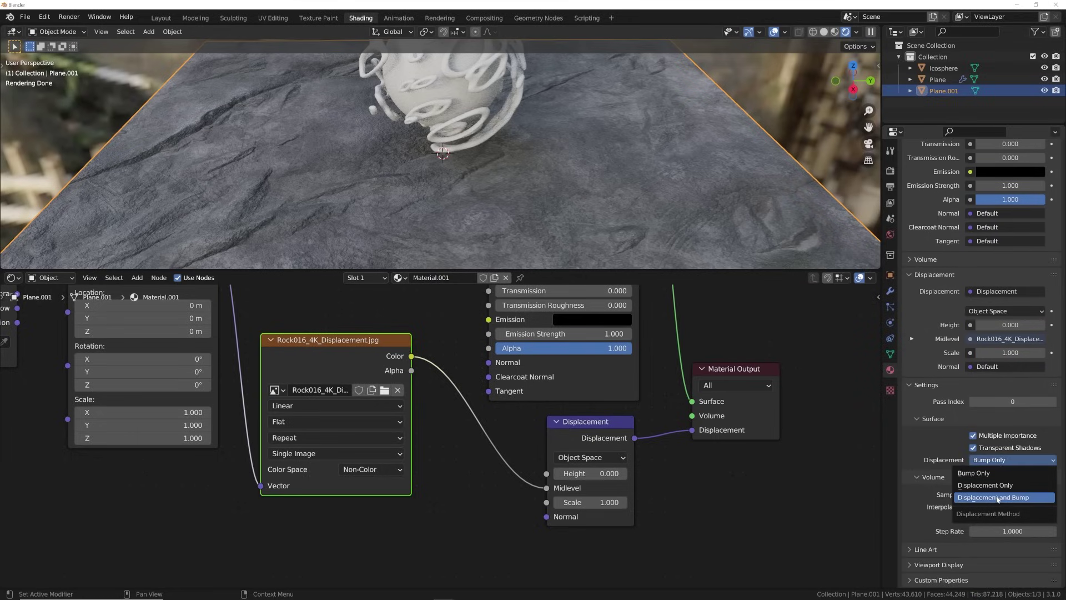
click(988, 485)
scroll(618, 195, down, 3)
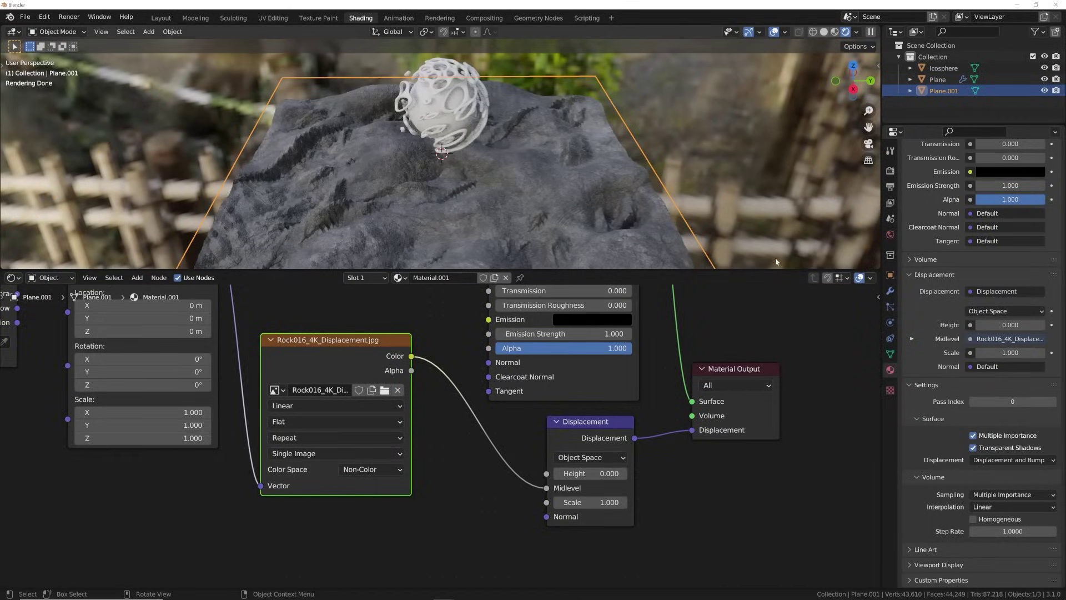
Add a Subdivision Surface modifier to the rock-textured ground plane
click(890, 290)
click(927, 168)
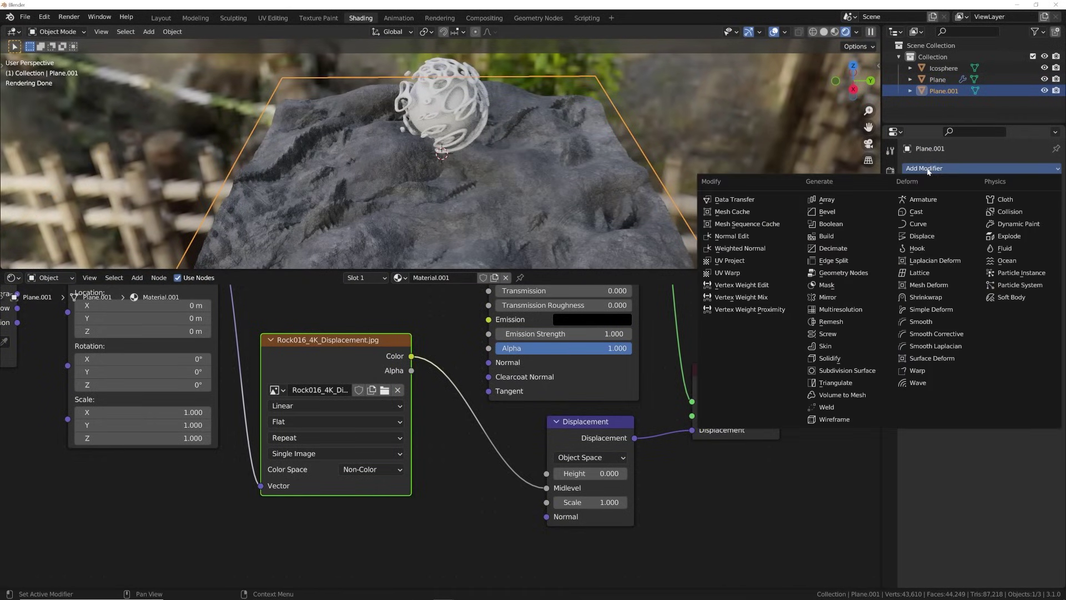
click(854, 372)
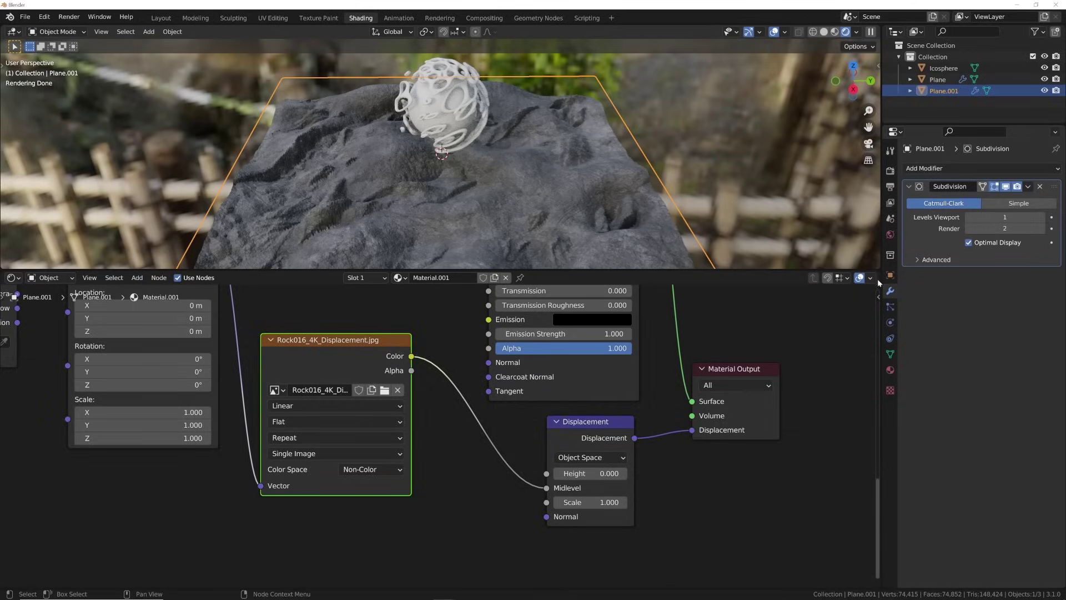
right_click(652, 157)
click(653, 158)
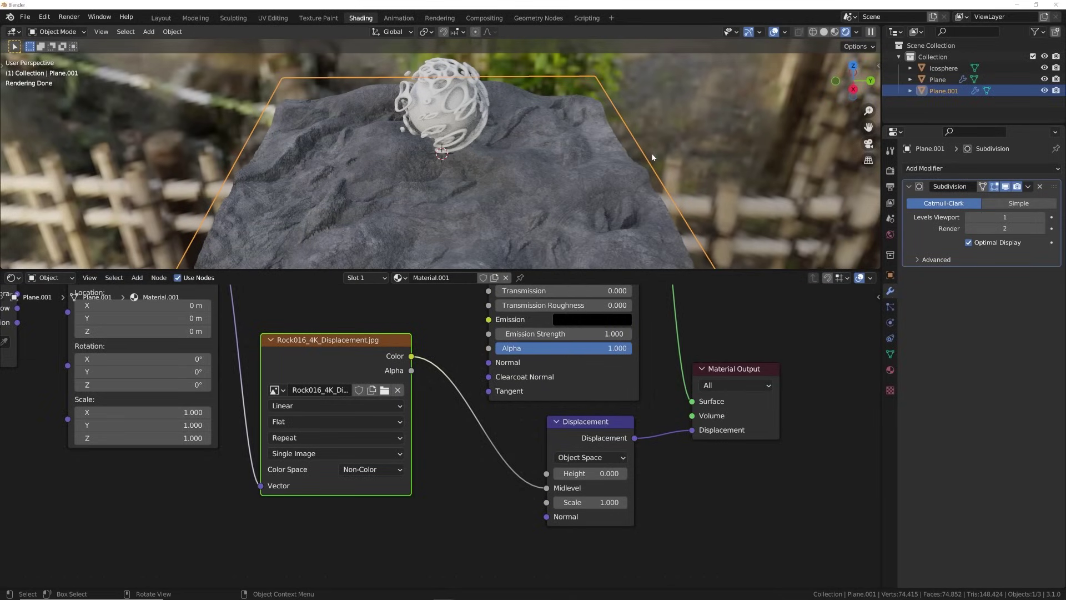
mouse_move(615, 152)
middle_down()
mouse_move(614, 207)
mouse_move(600, 167)
middle_up()
middle_drag(409, 161, 409, 201)
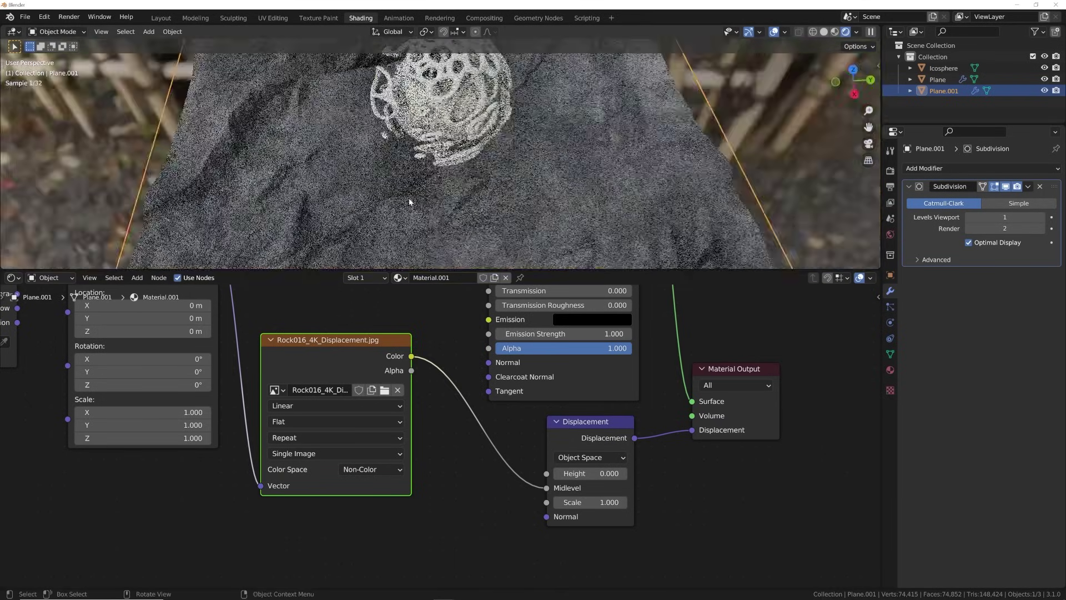
Switch the viewport to Material Preview shading and set the Mapping node's Scale to 2 on all three axes
click(834, 33)
middle_drag(144, 431, 371, 439)
scroll(305, 436, down, 4)
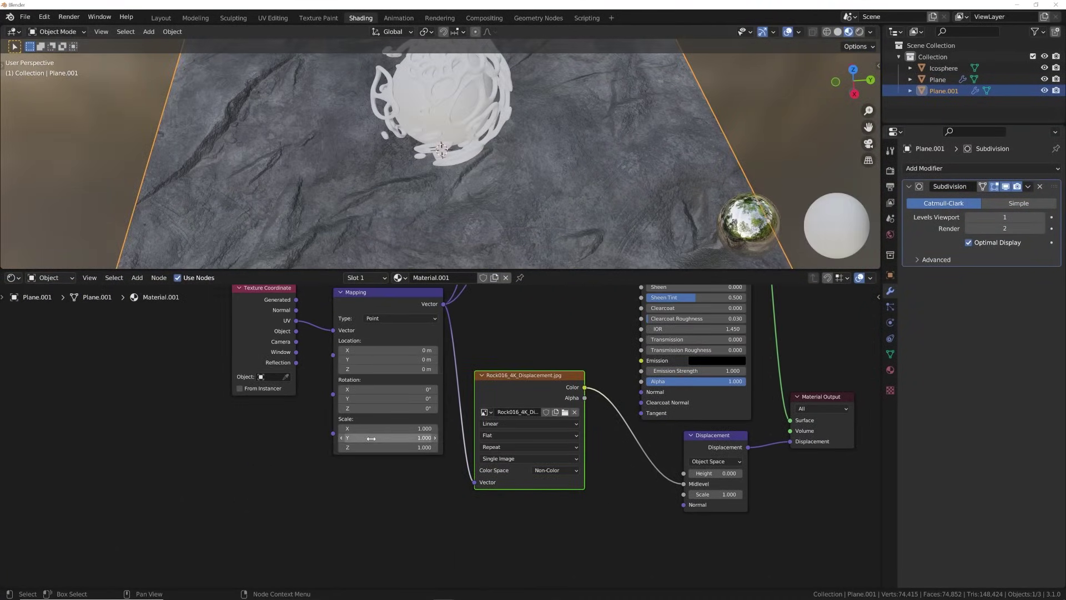
scroll(389, 438, up, 2)
drag(398, 426, 398, 452)
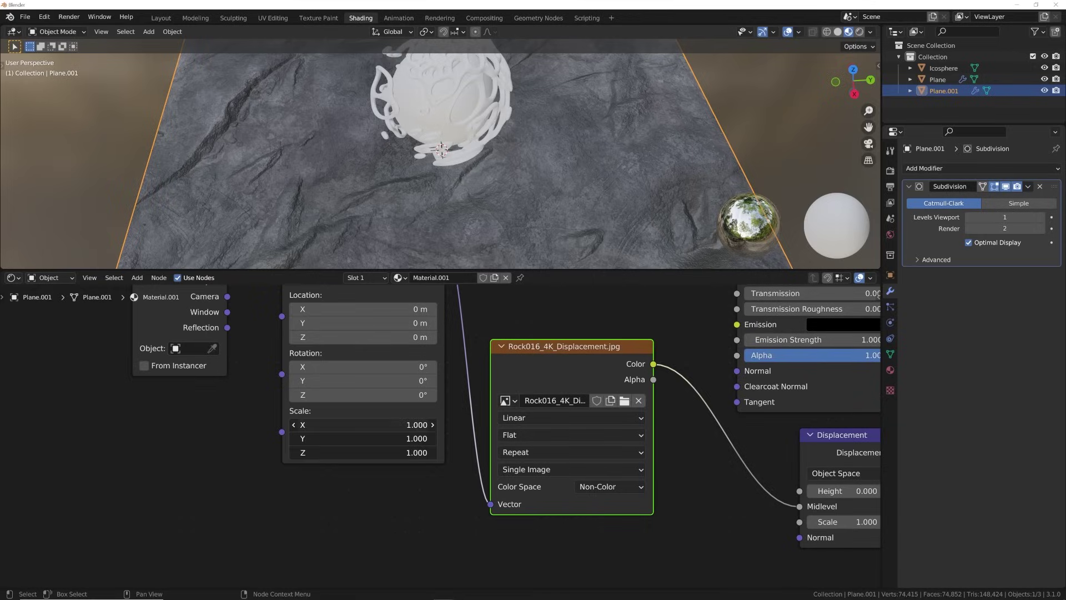
key(Return)
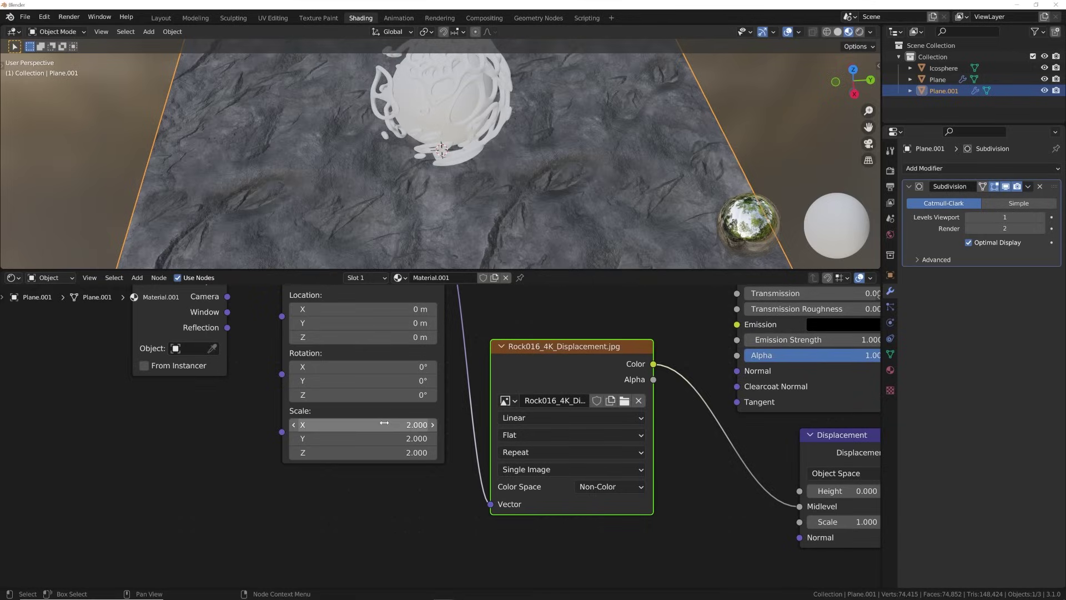
Try a Mapping Scale of 1 on all axes to compare the rock tiling, and restore it to 2
scroll(666, 158, down, 5)
middle_drag(589, 108, 566, 130)
shift+middle_drag(496, 142, 520, 109)
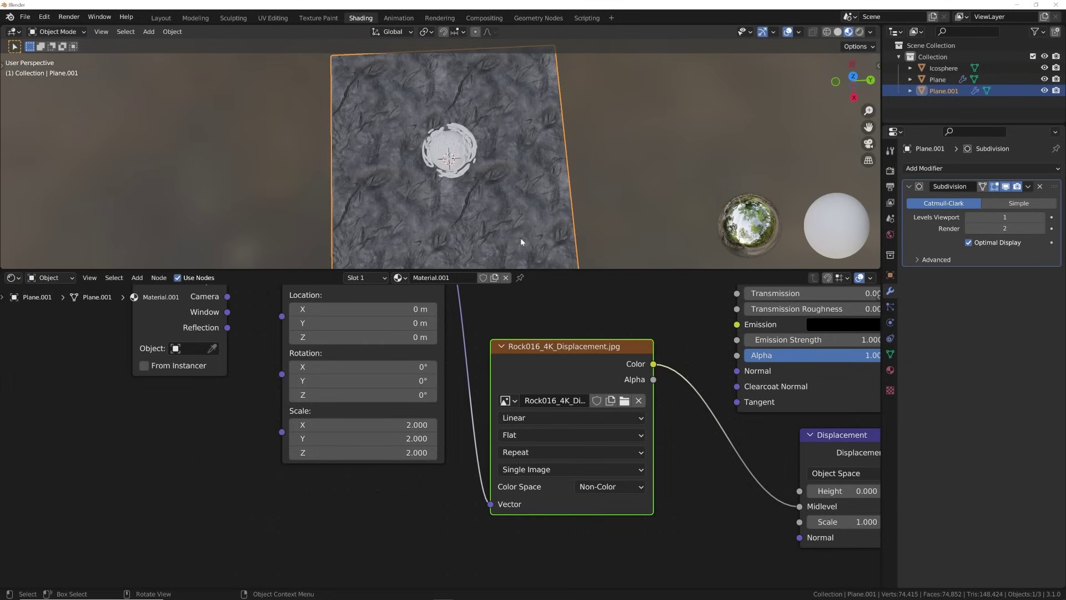
drag(361, 425, 361, 453)
text(1)
key(Return)
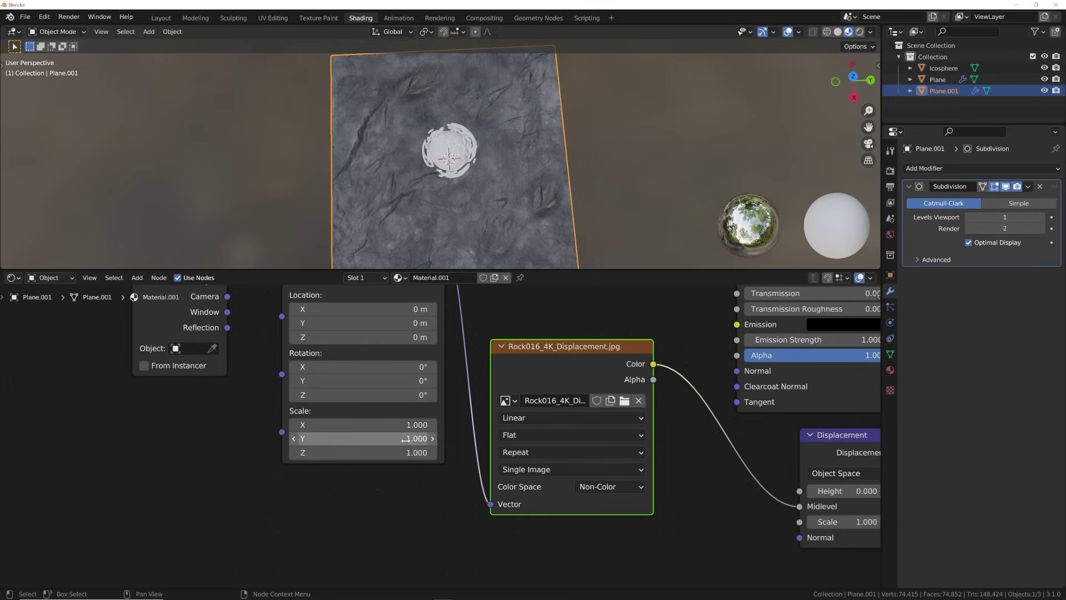
drag(402, 425, 402, 452)
text(2)
key(Return)
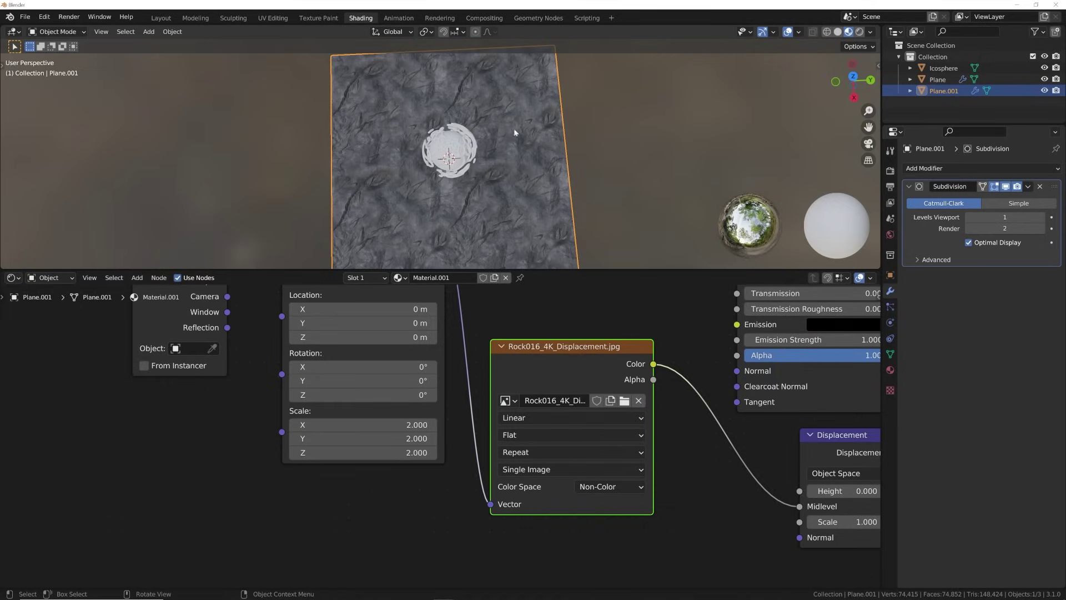
drag(401, 425, 423, 447)
middle_drag(622, 142, 538, 168)
drag(402, 425, 402, 453)
text(2)
key(Return)
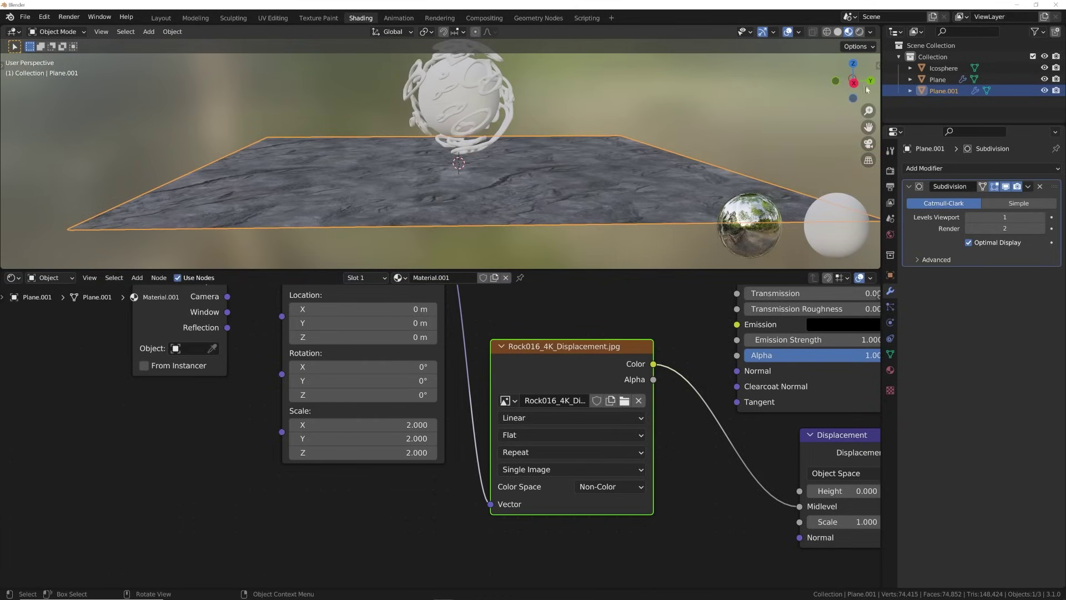
Switch the viewport to Rendered shading and reduce the Displacement node's Scale to 0.39
click(859, 32)
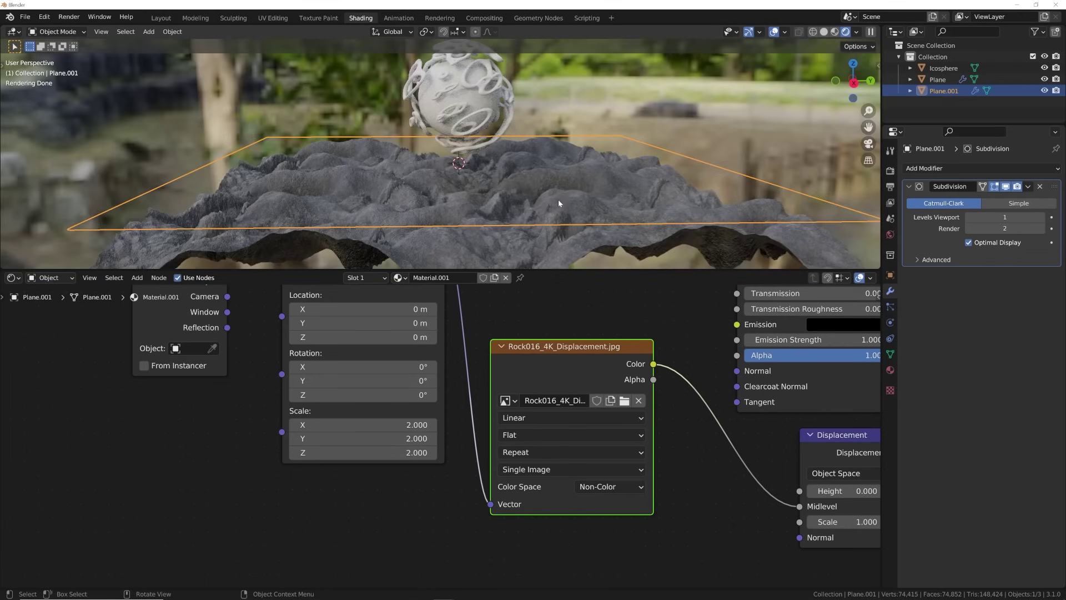
middle_drag(680, 417, 436, 389)
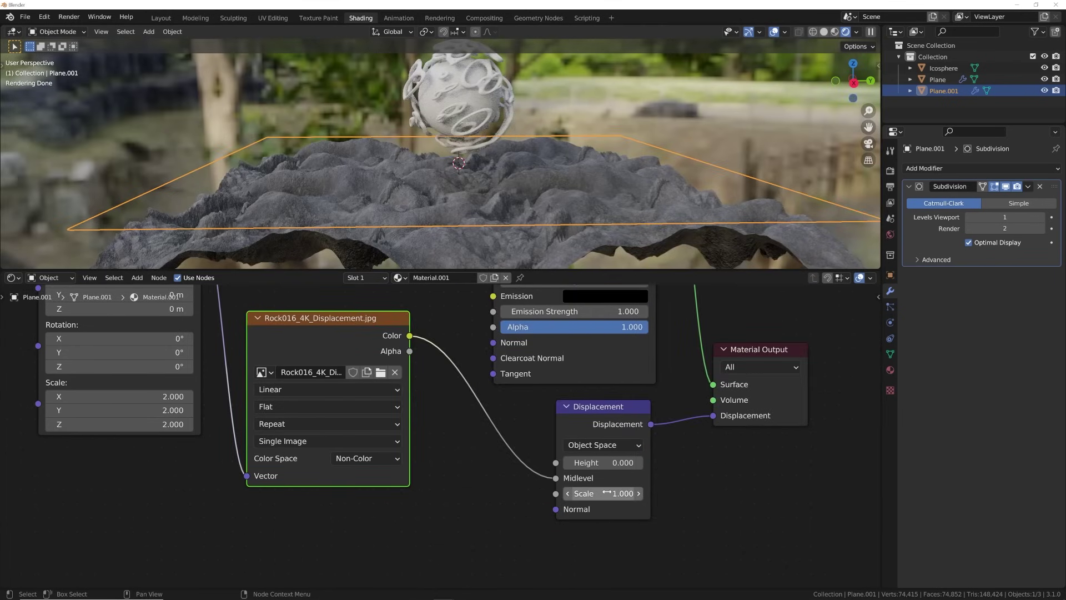
drag(603, 493, 569, 493)
click(614, 493)
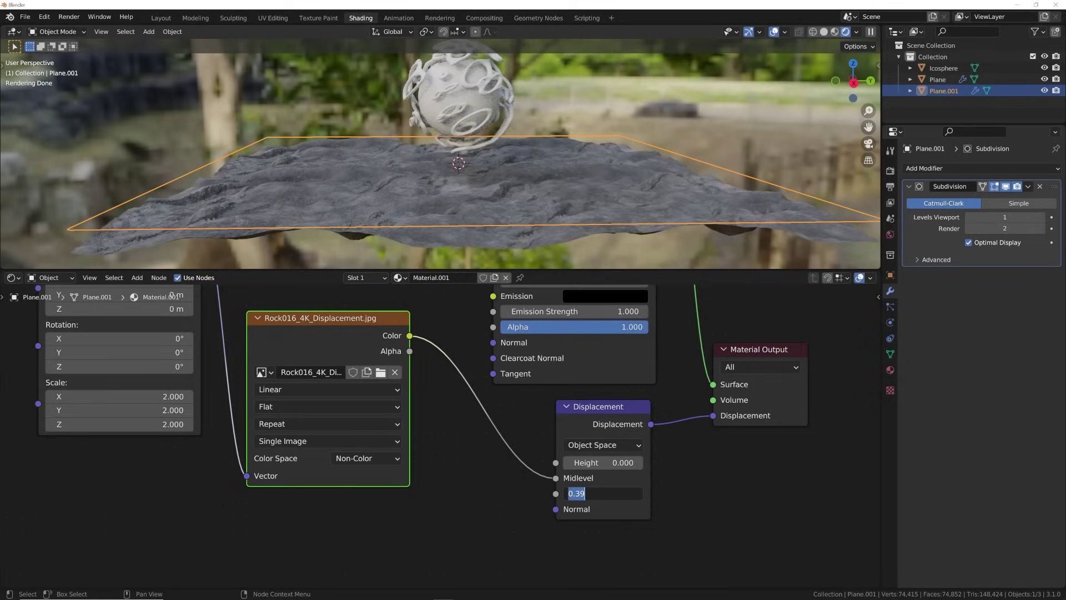
key(Return)
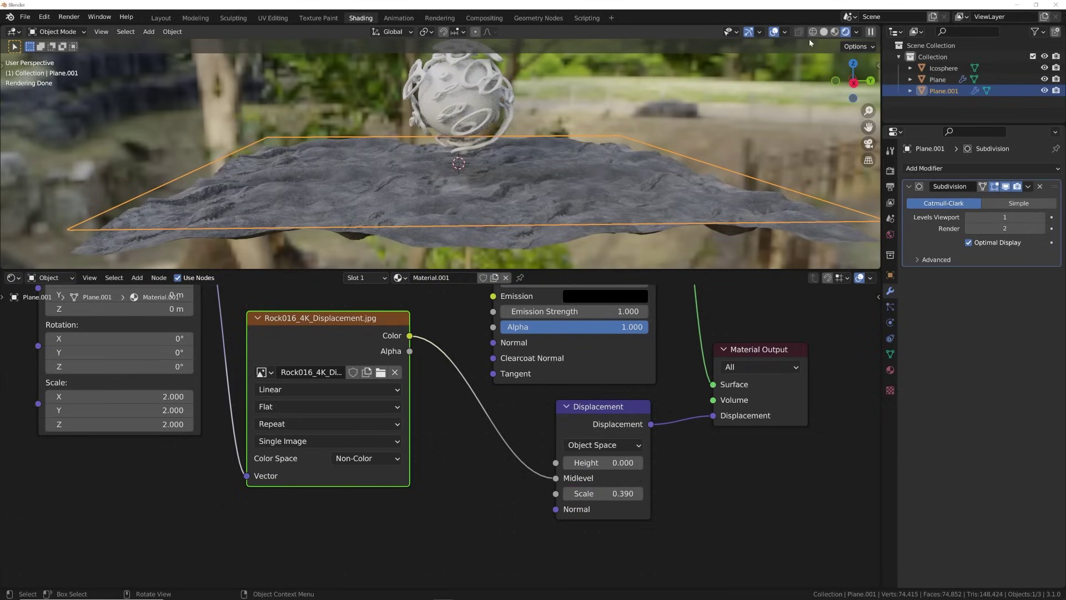
click(824, 33)
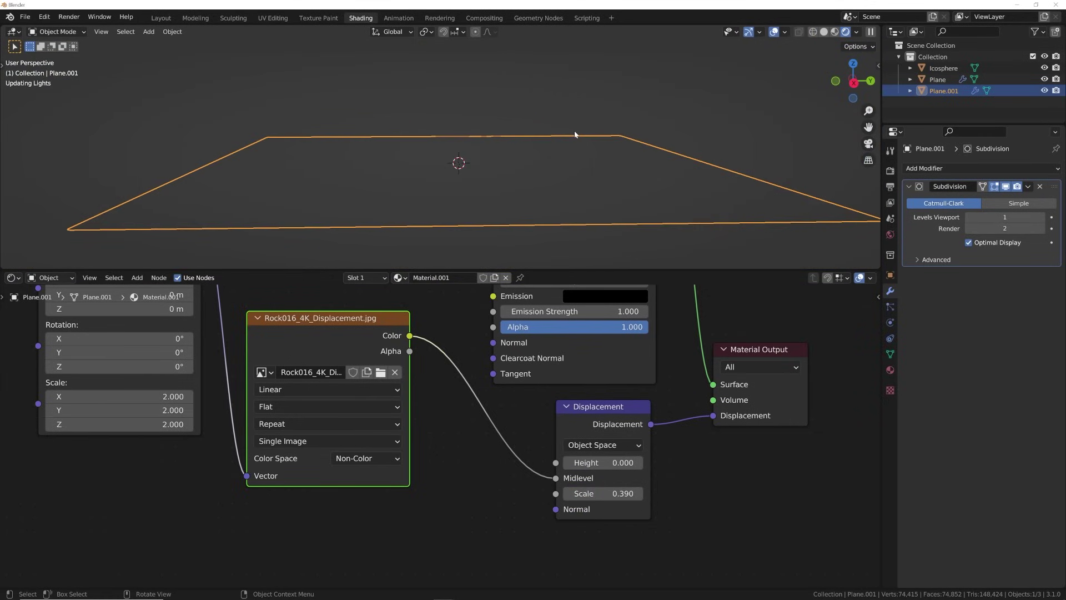
middle_drag(576, 136, 569, 170)
middle_drag(529, 209, 522, 181)
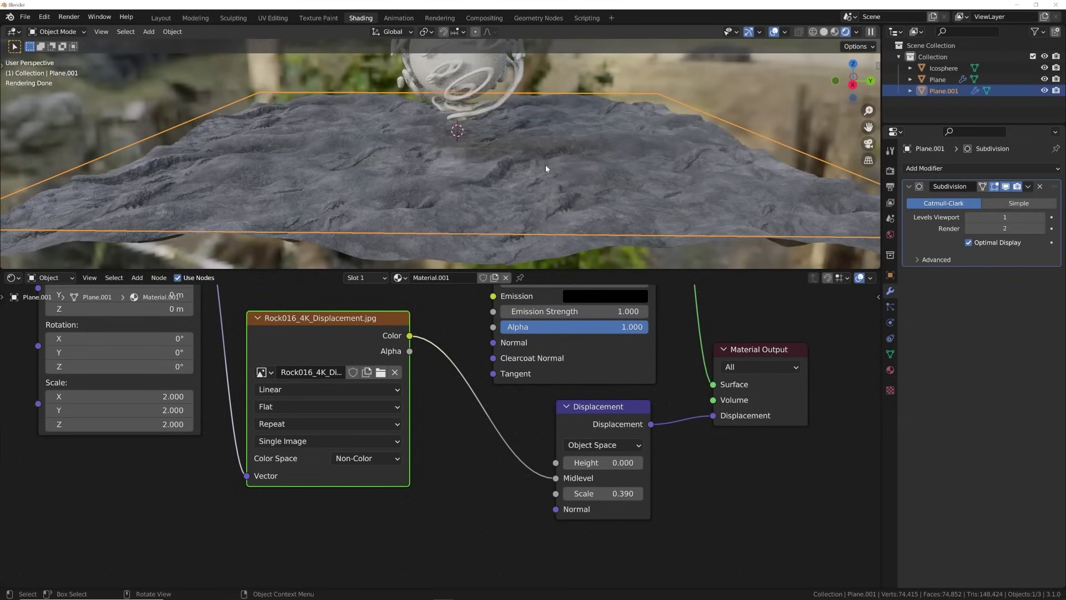
Switch to the Layout workspace and use Material Preview shading with Scene World enabled
click(825, 32)
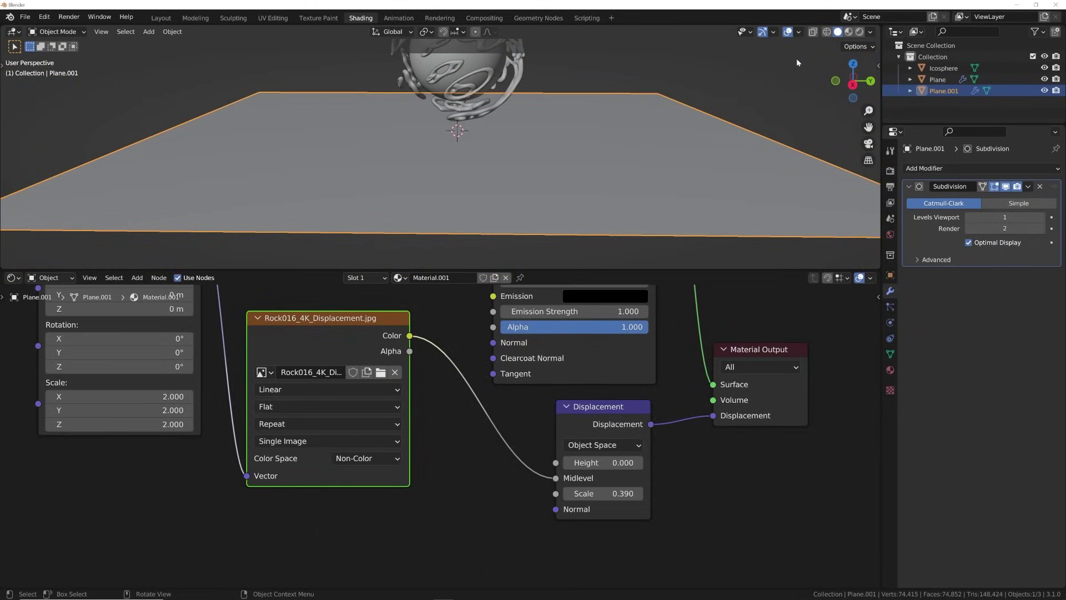
click(161, 19)
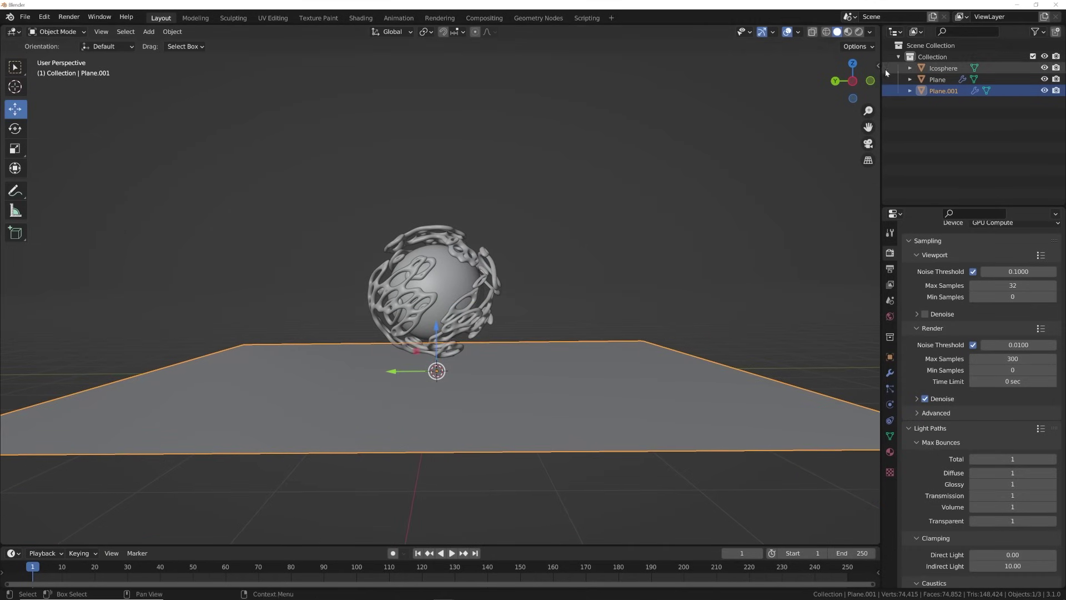
click(847, 32)
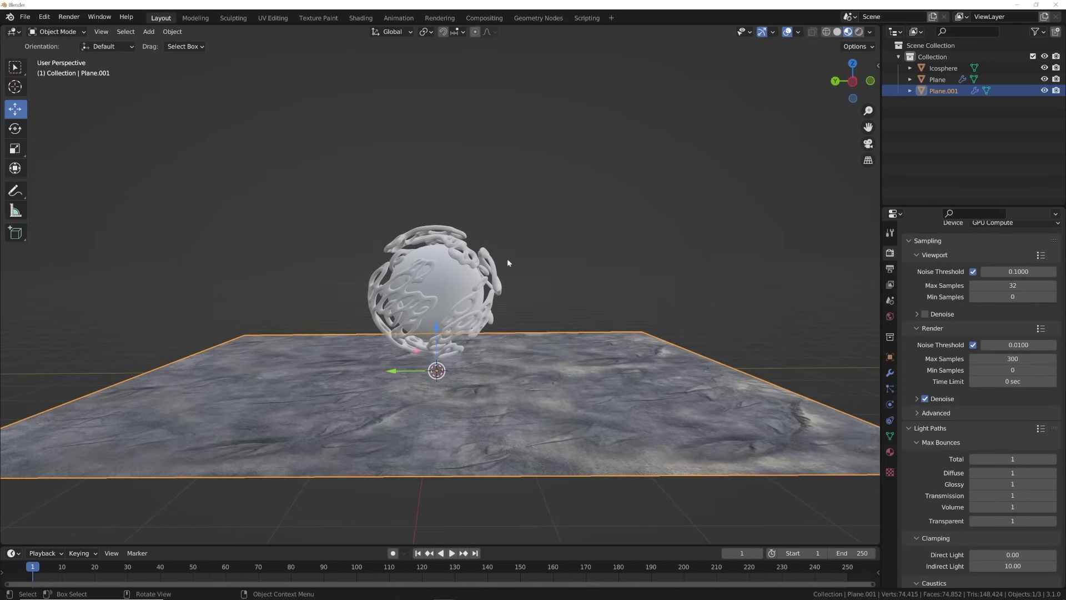
click(869, 32)
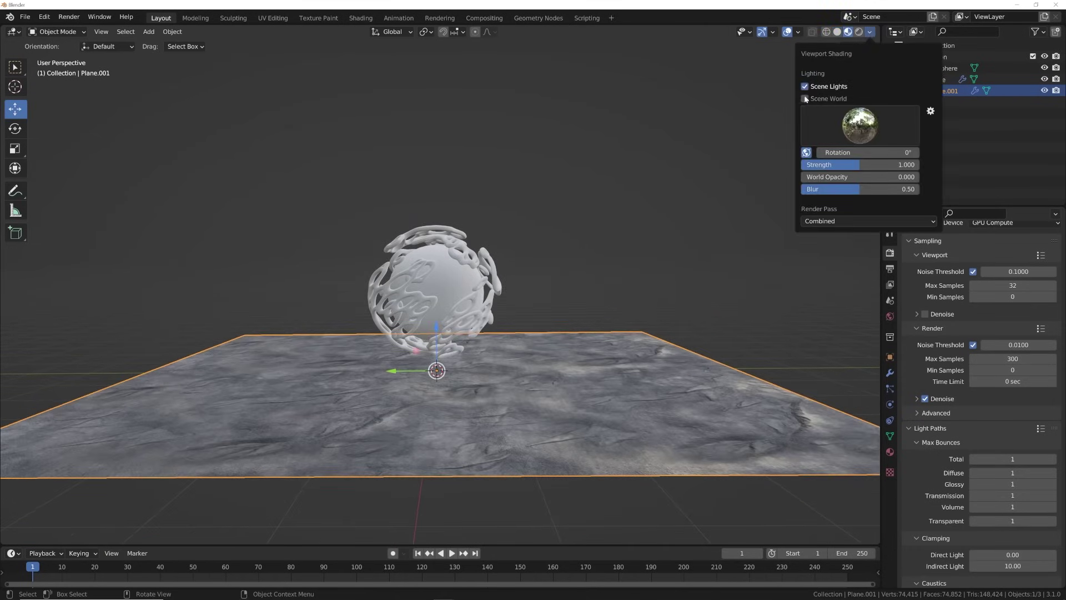
click(805, 99)
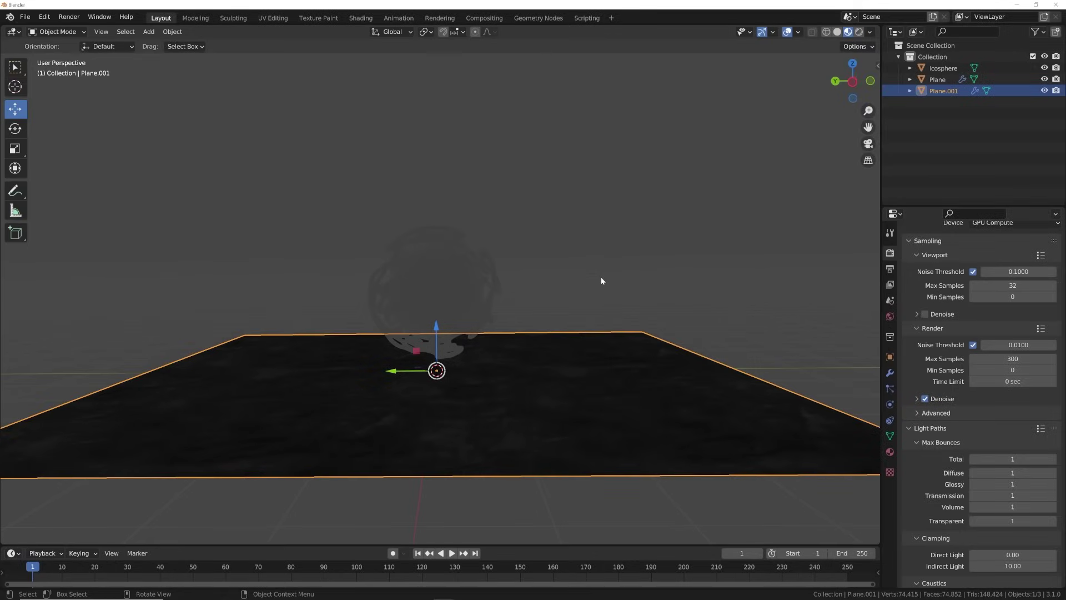
Set the world background color to black
click(890, 317)
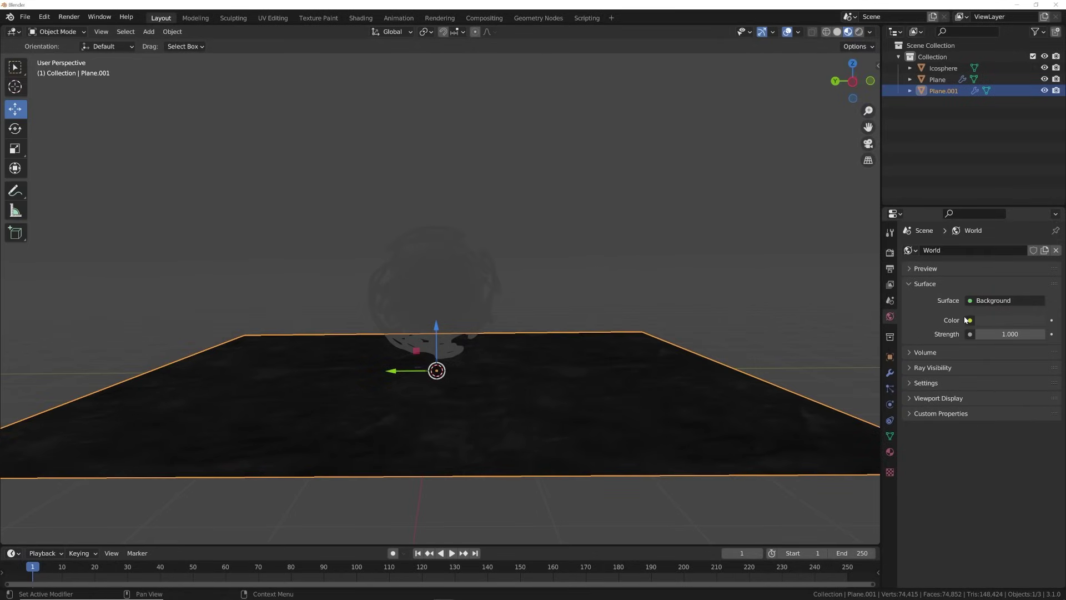
click(1011, 320)
drag(1035, 224, 1035, 244)
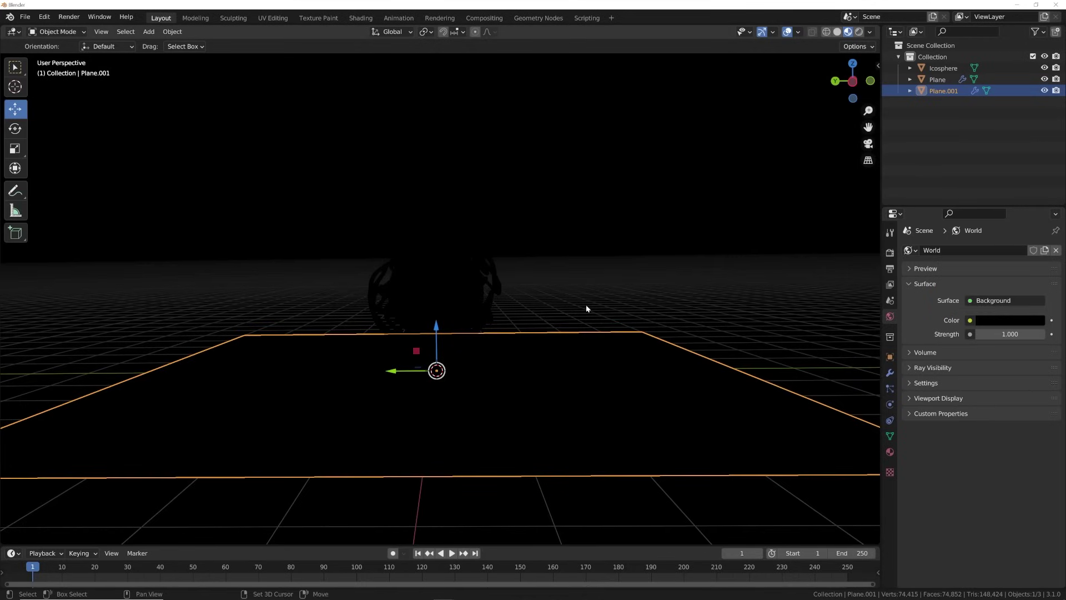
Add a spot light, raise it about 4.12 m above the ground and scale it to about 0.39
key(shift+a)
mouse_move(555, 446)
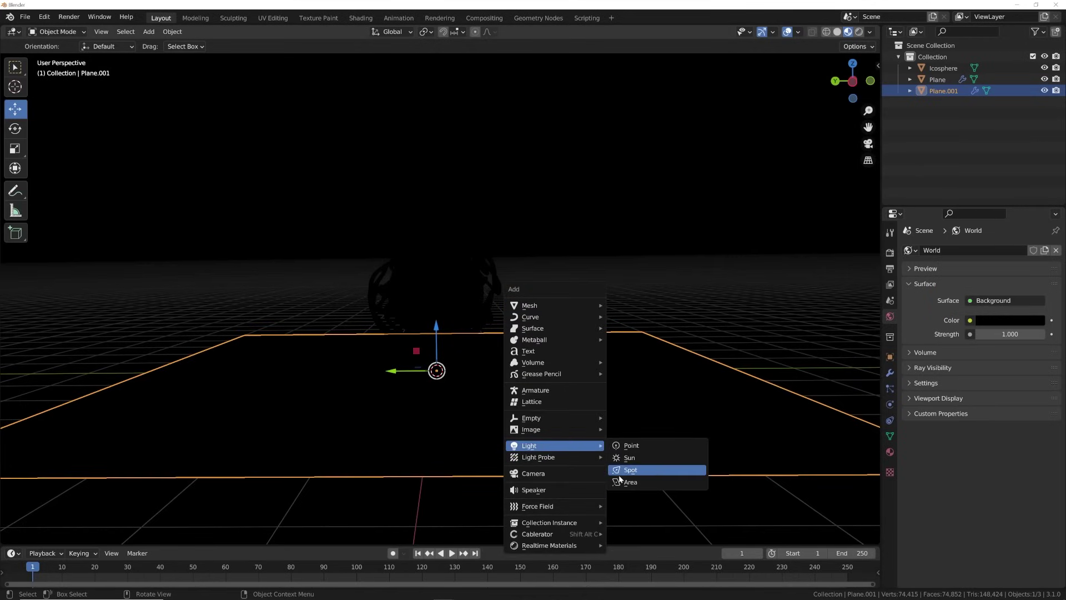
click(626, 471)
drag(438, 323, 438, 77)
key(s)
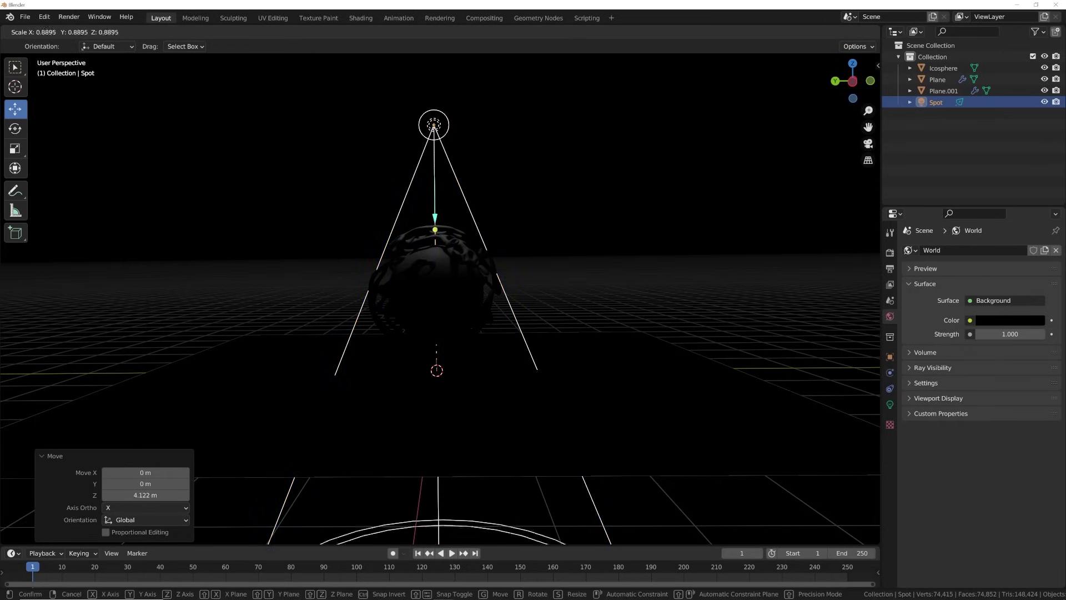
key(Return)
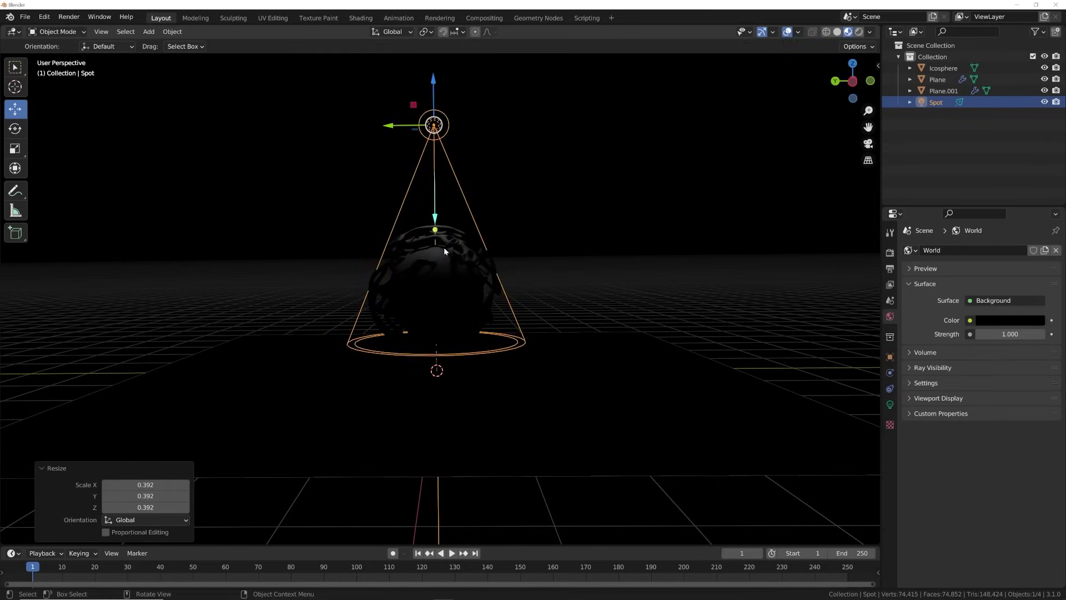
Move the spot light up beside the sphere and rotate it about 57° so it aims at the sphere
scroll(439, 233, down, 3)
key(g)
key(Return)
key(r)
key(Return)
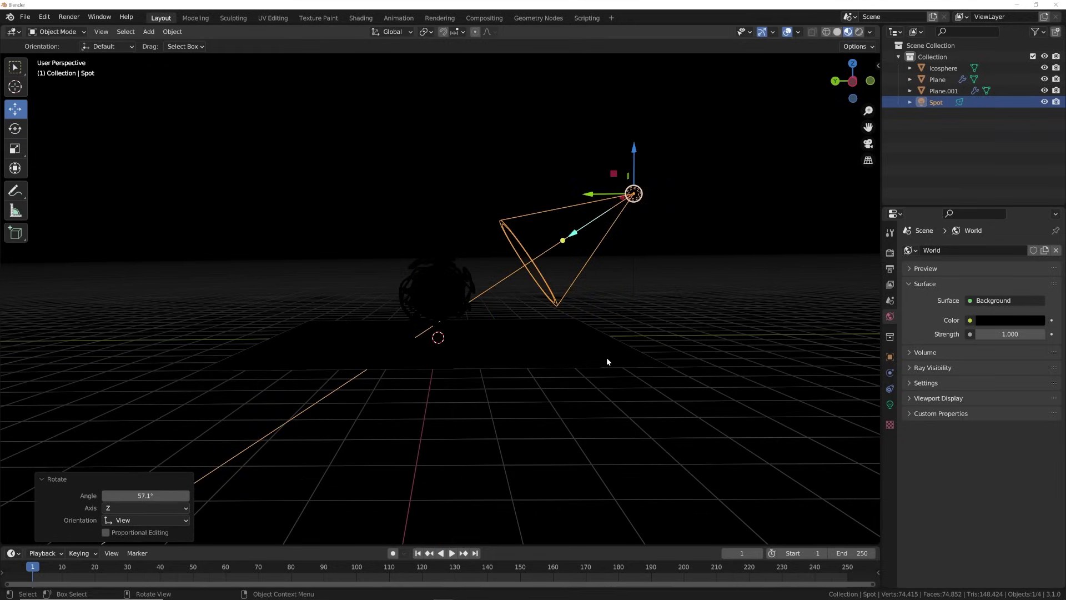
key(g)
click(600, 338)
scroll(603, 331, up, 6)
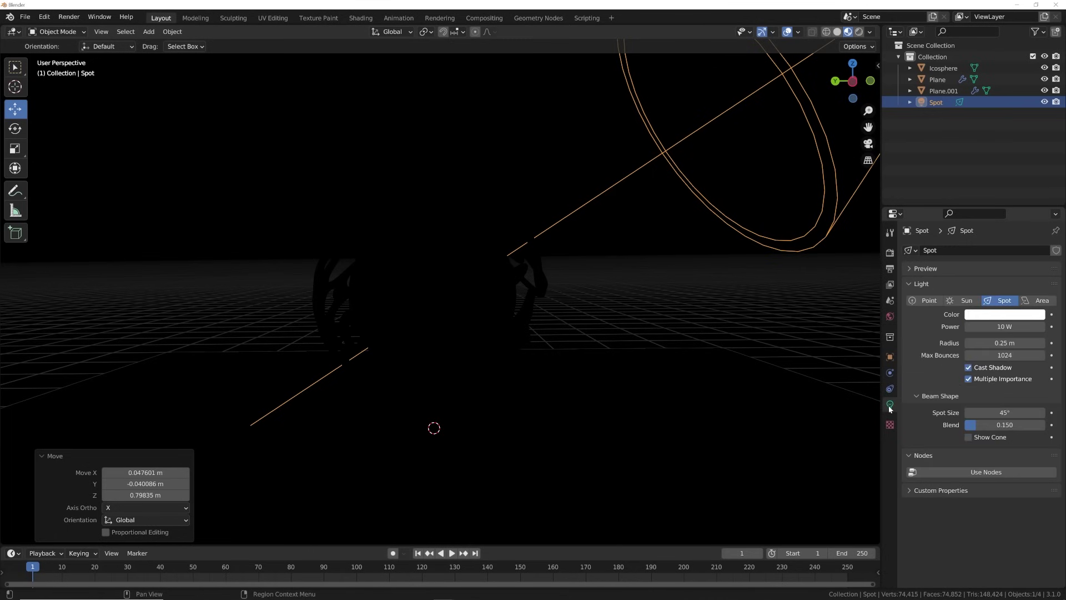
Set the spot light's power to 30000 W
click(1005, 326)
text(30000)
key(Return)
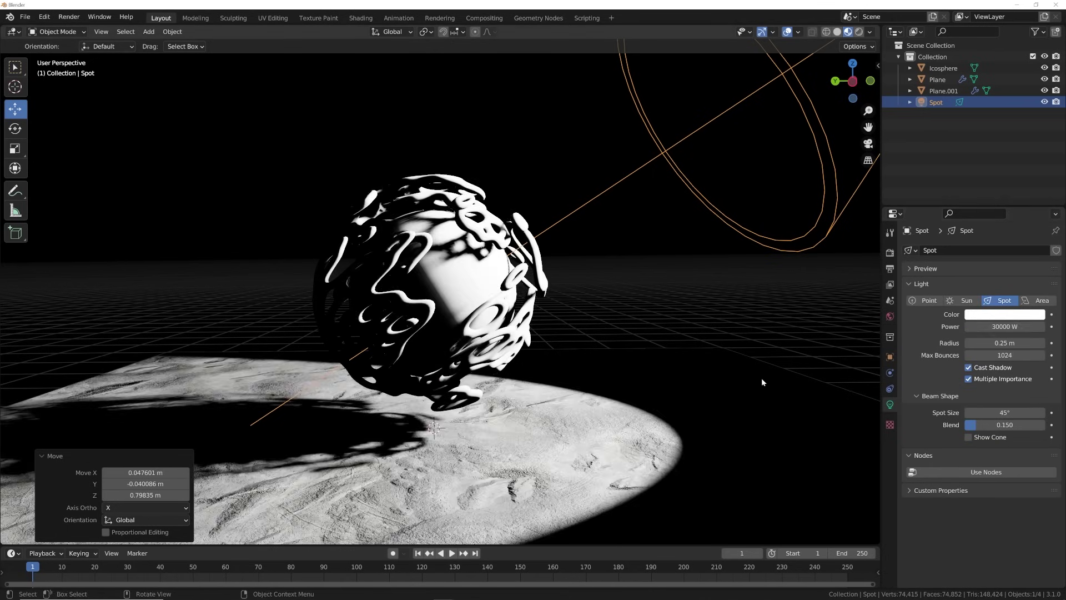
Switch the viewport to Rendered shading and increase the spot light's radius to about 1.16 m
click(859, 32)
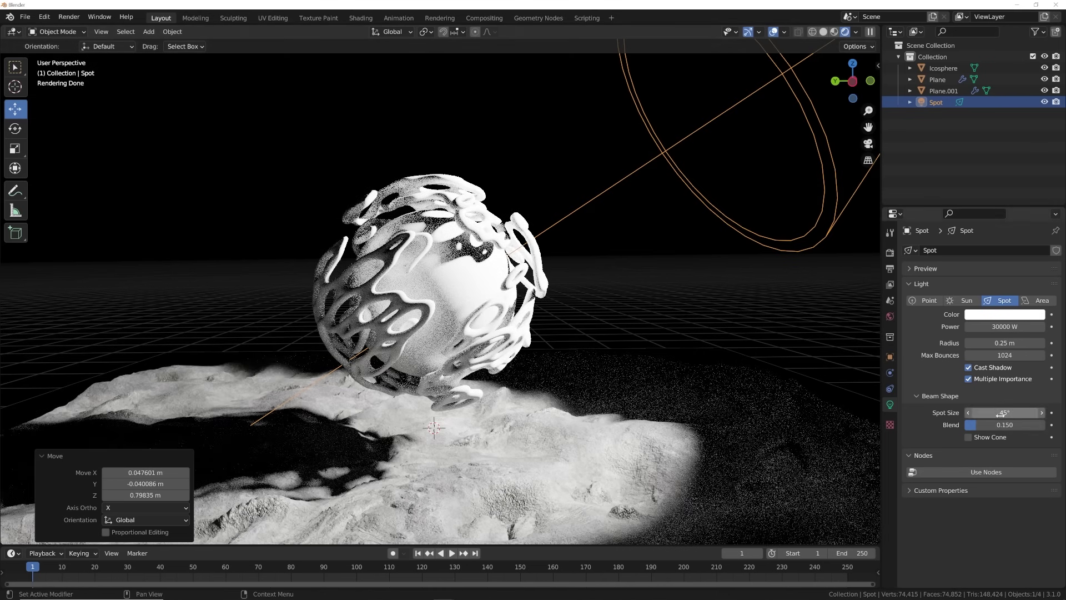
drag(1005, 343, 1035, 343)
scroll(708, 360, down, 4)
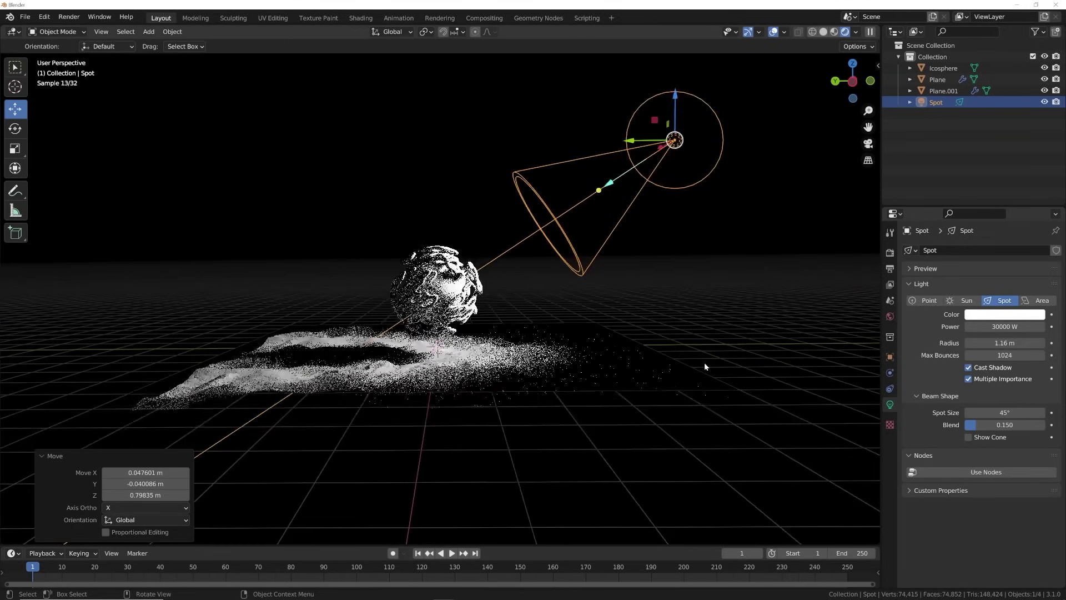
Narrow the spot light's beam to a spot size of 17.8°
drag(1005, 412, 958, 412)
scroll(598, 354, up, 5)
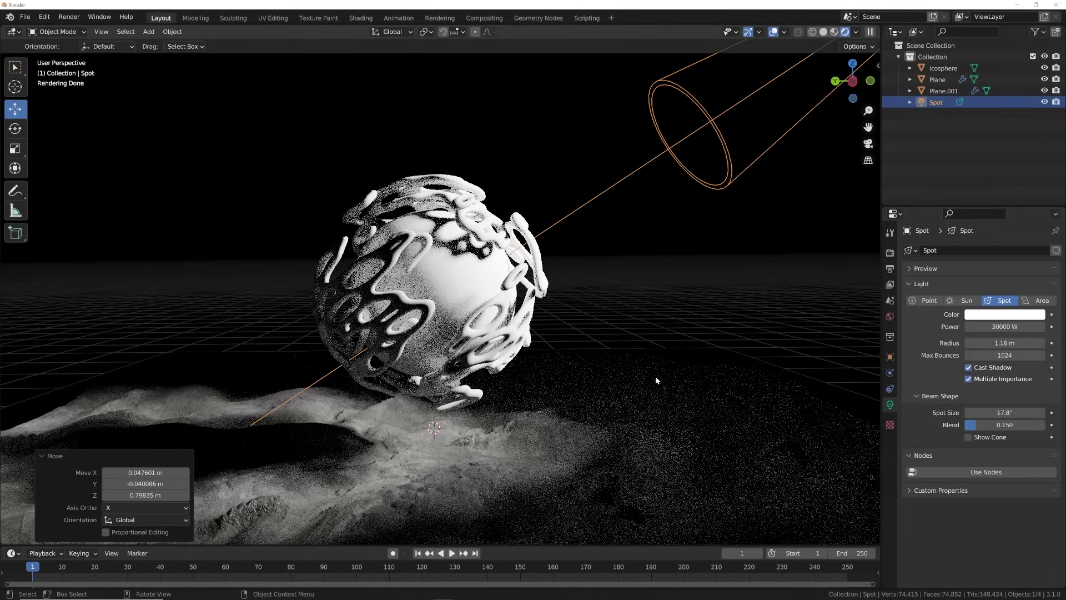
scroll(655, 375, down, 2)
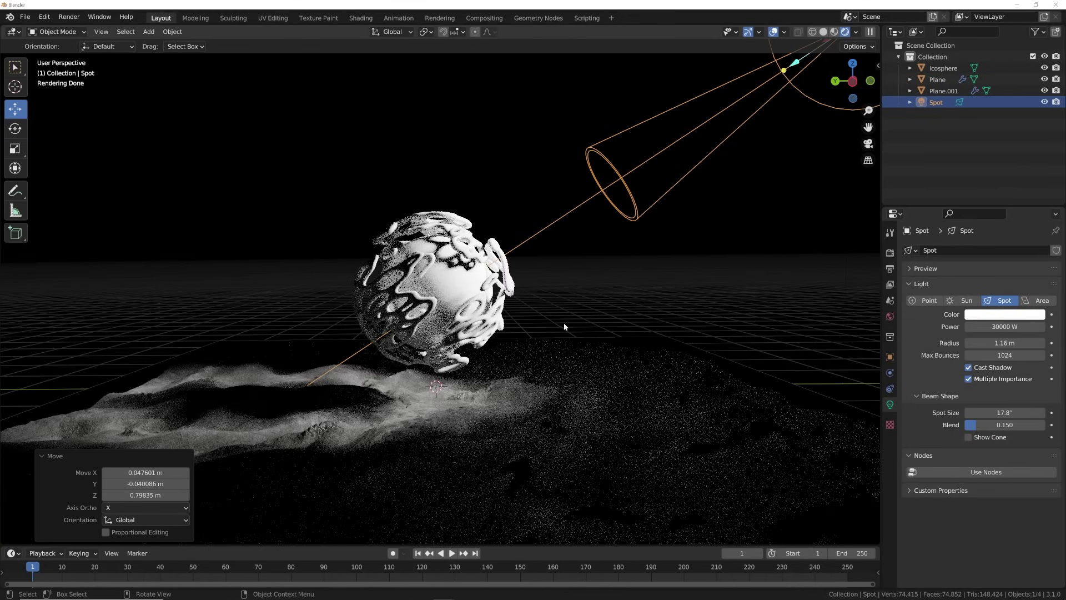
Hide and unhide the spot light to compare, and move it about -1.39 m in Y and 0.61 m in Z, away from the sphere
key(h)
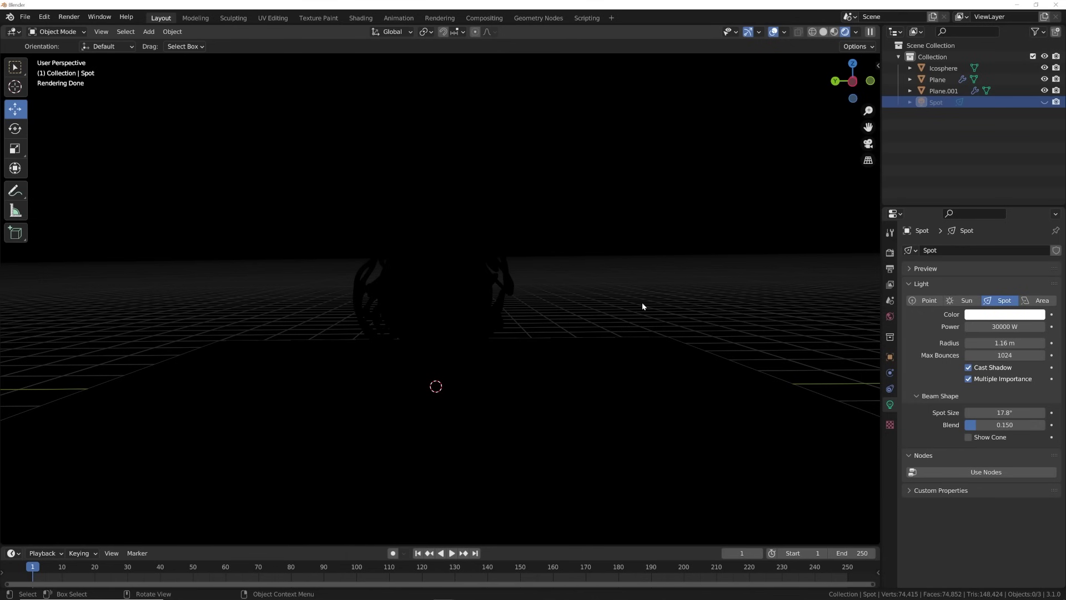
key(alt+h)
key(g)
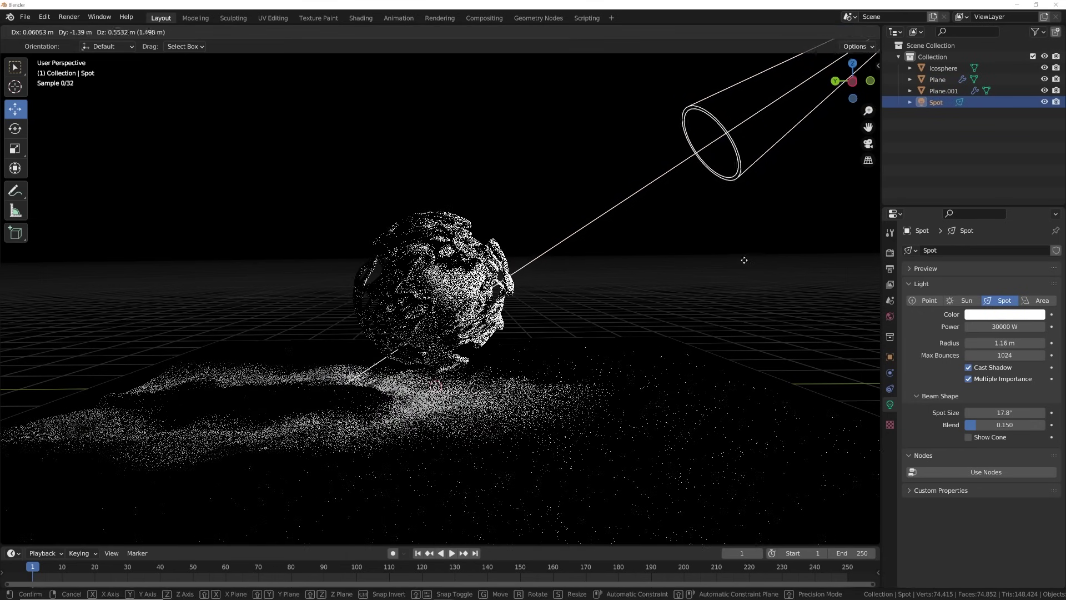
click(744, 256)
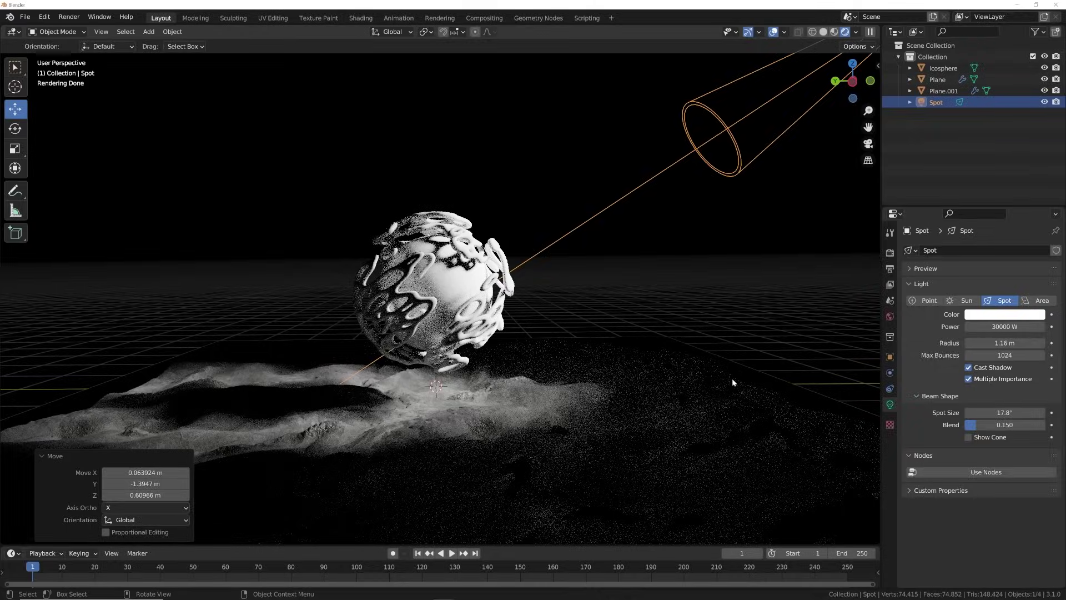
Compare Material Preview with Rendered shading, return to Solid, and add a camera aligned to the current view of the sphere
click(833, 32)
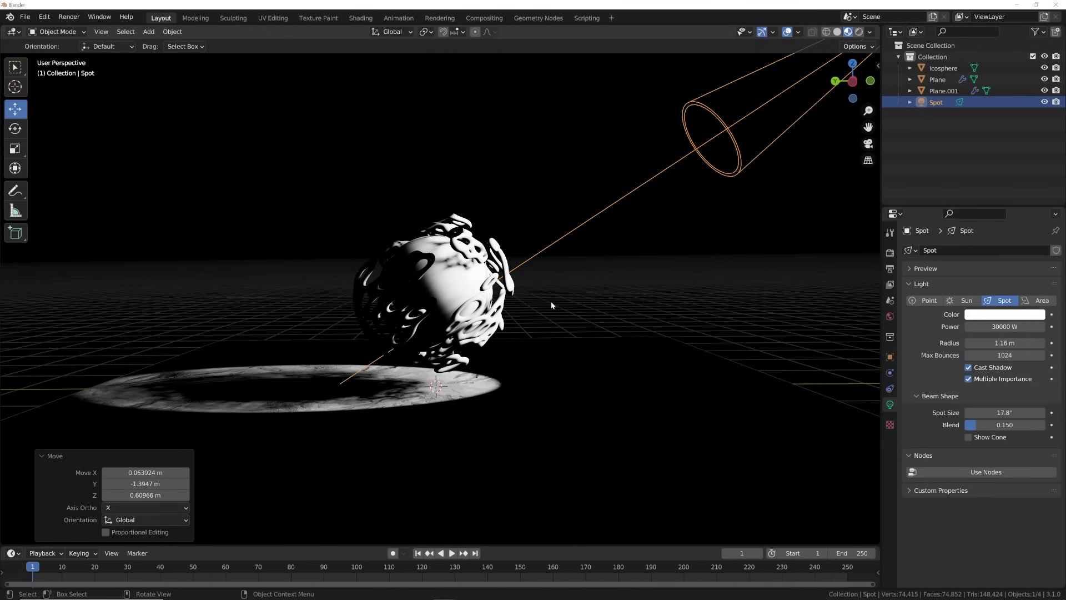
click(858, 32)
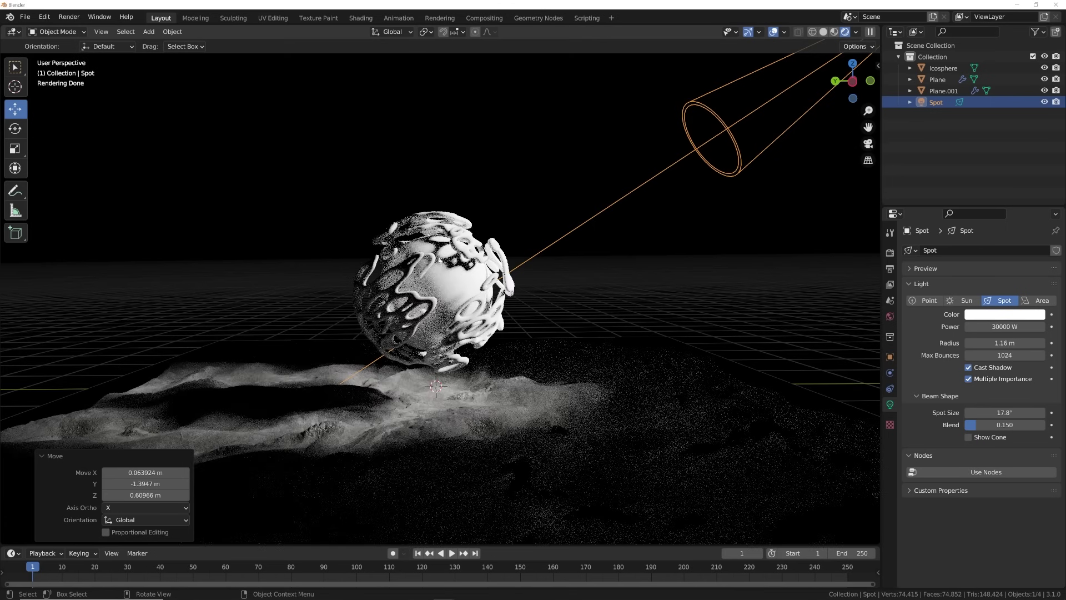
click(822, 33)
key(grave)
middle_drag(594, 311, 594, 294)
key(shift+a)
mouse_move(592, 298)
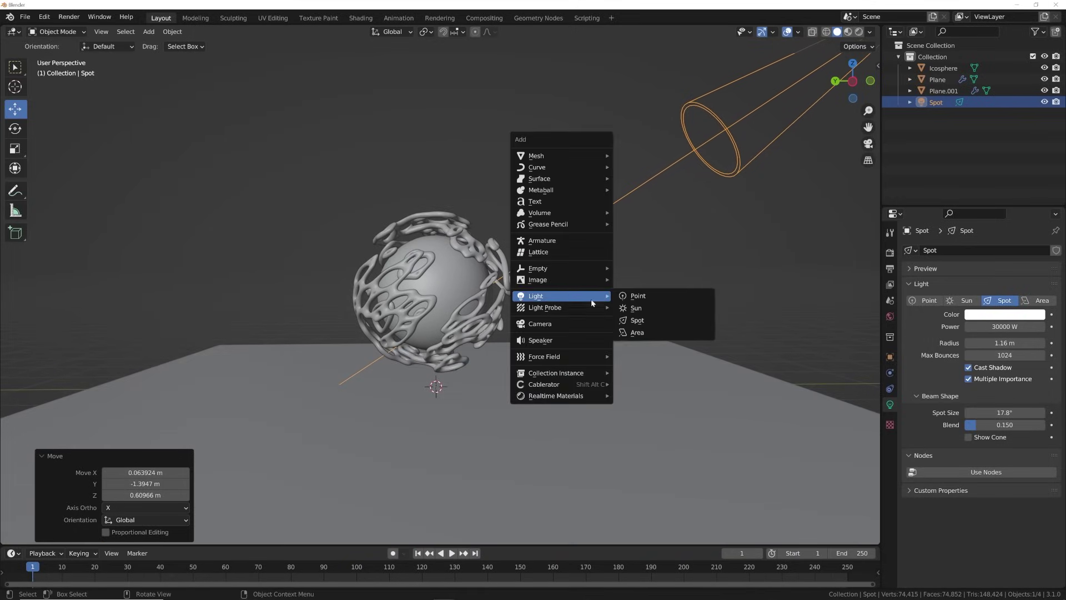
click(569, 322)
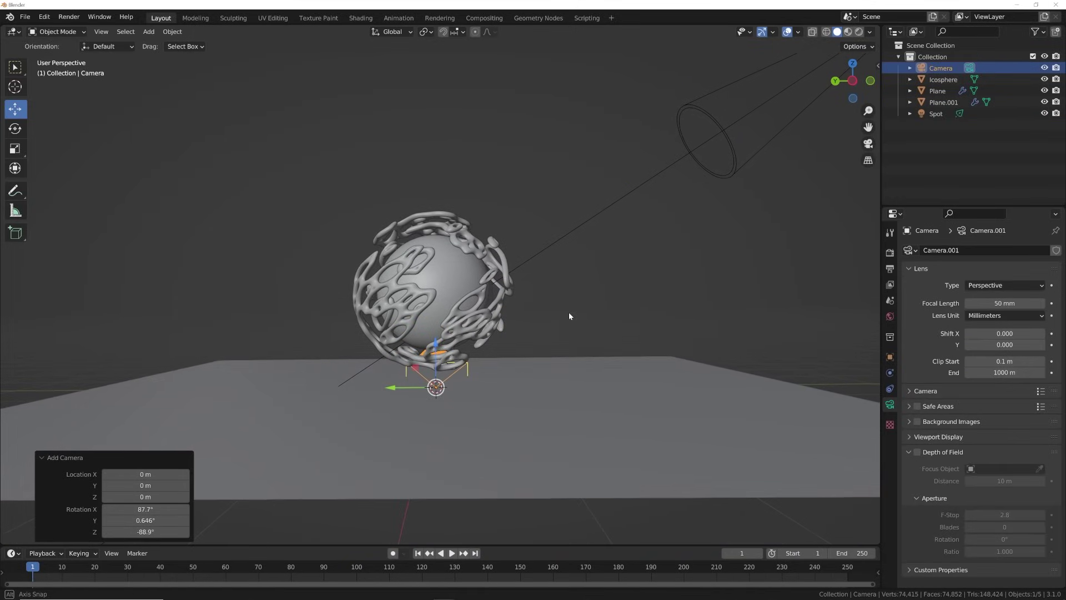
key(ctrl+alt+KP_0)
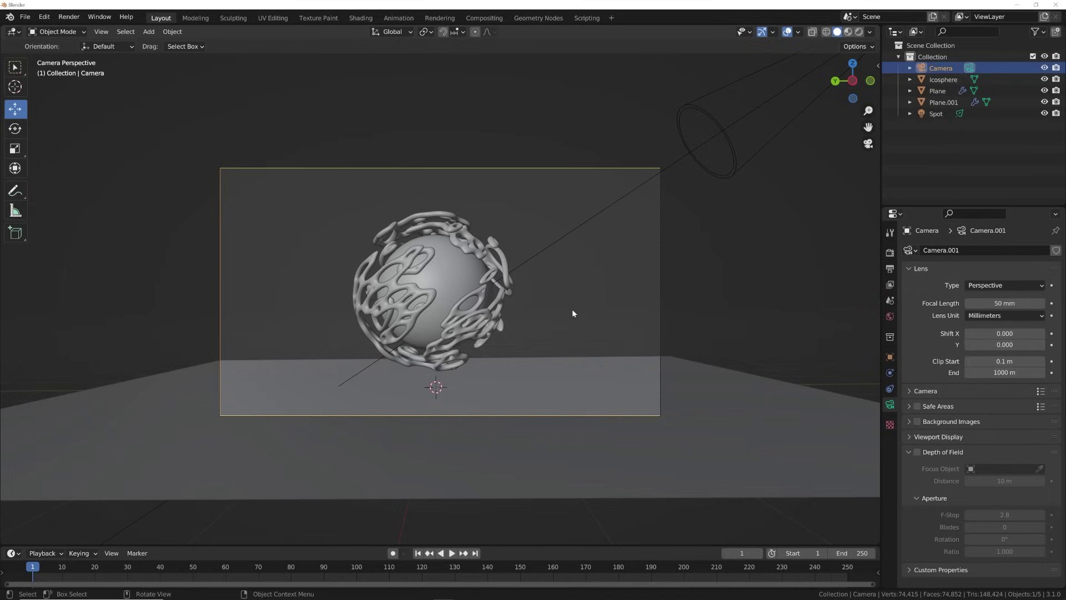
In Rendered shading, pull the camera back about 1.6 m along its local Z axis
click(859, 31)
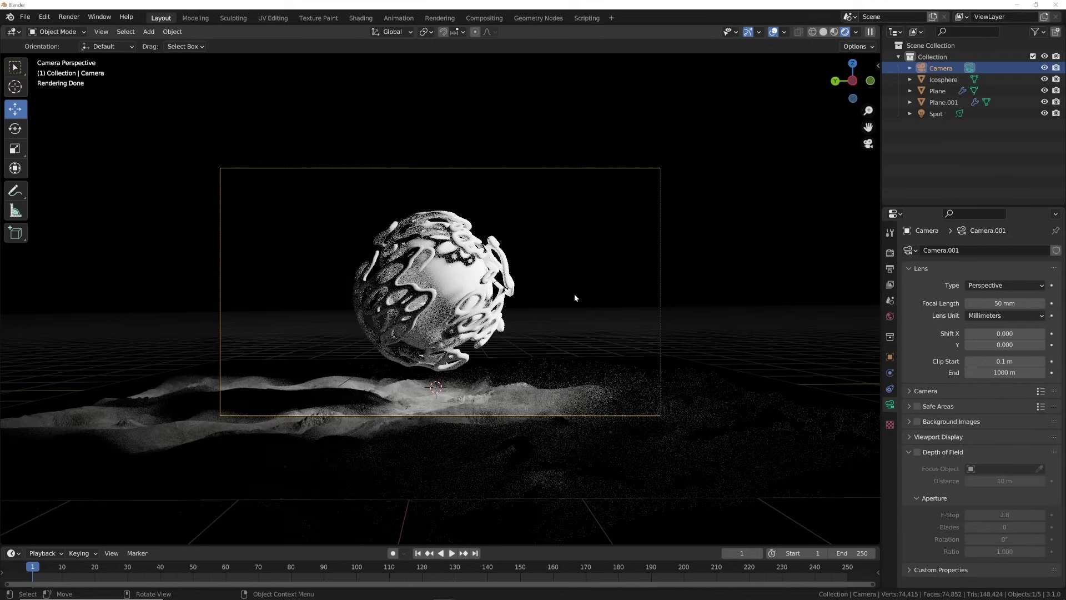
key(g)
key(z)
key(z)
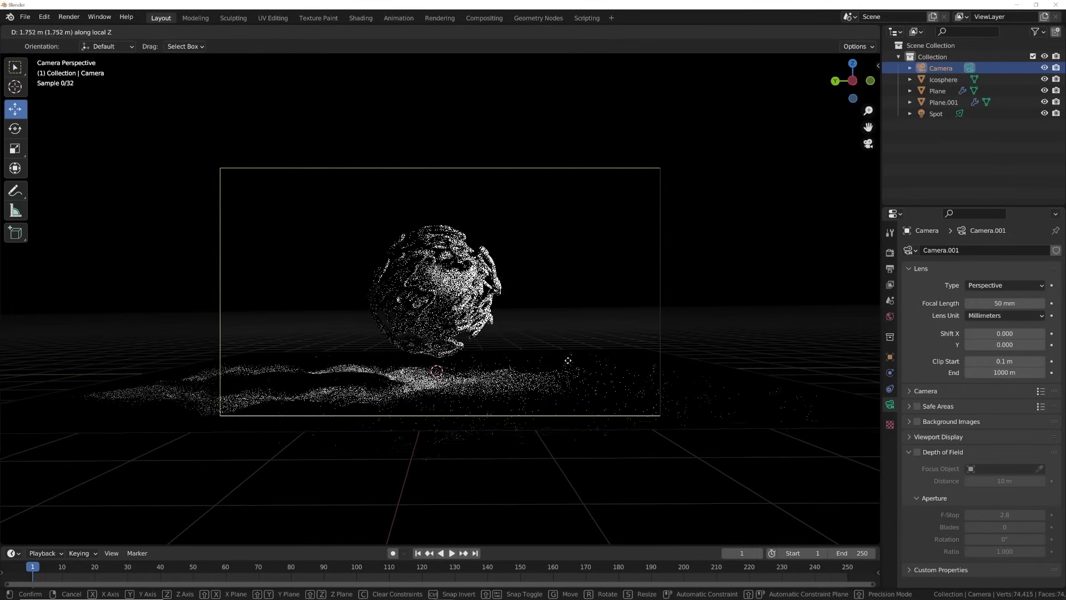
click(558, 275)
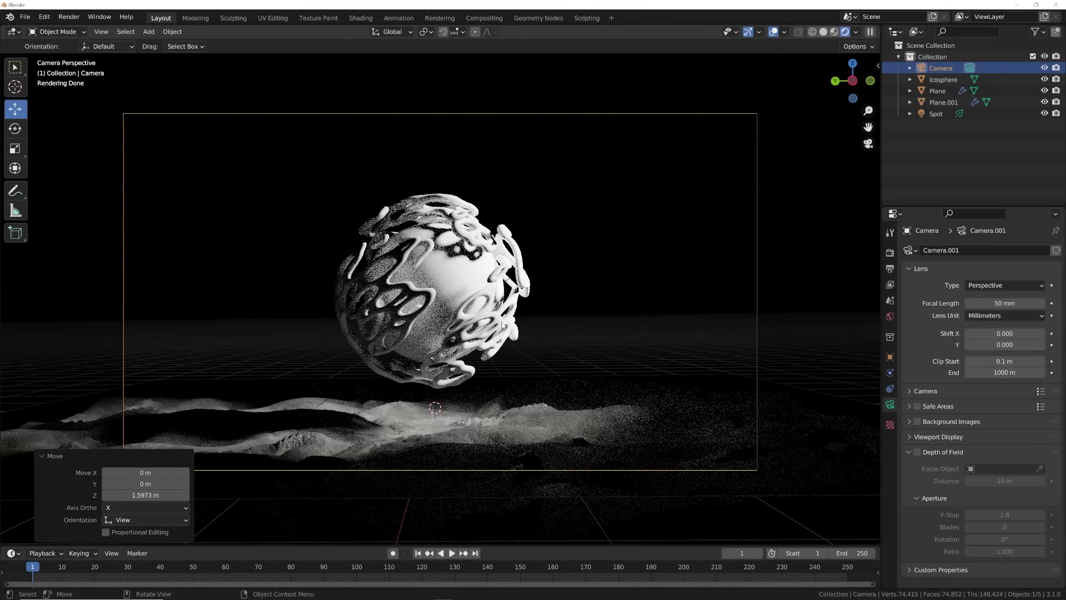
Select the inner sphere together with the wire shell and raise both about 0.077 m along Z
click(480, 293)
click(462, 271)
shift+click(437, 230)
drag(433, 249, 433, 273)
In the Geometry Nodes workspace with Solid shading and camera view, set the outer shell's Transform scale to 1.380 on all axes
click(823, 32)
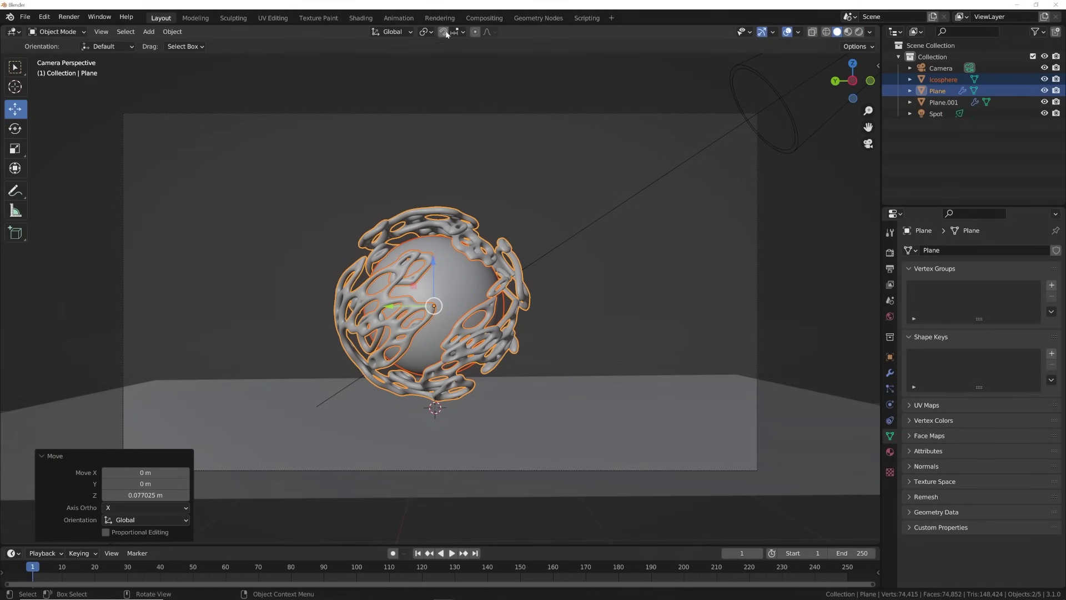
click(538, 18)
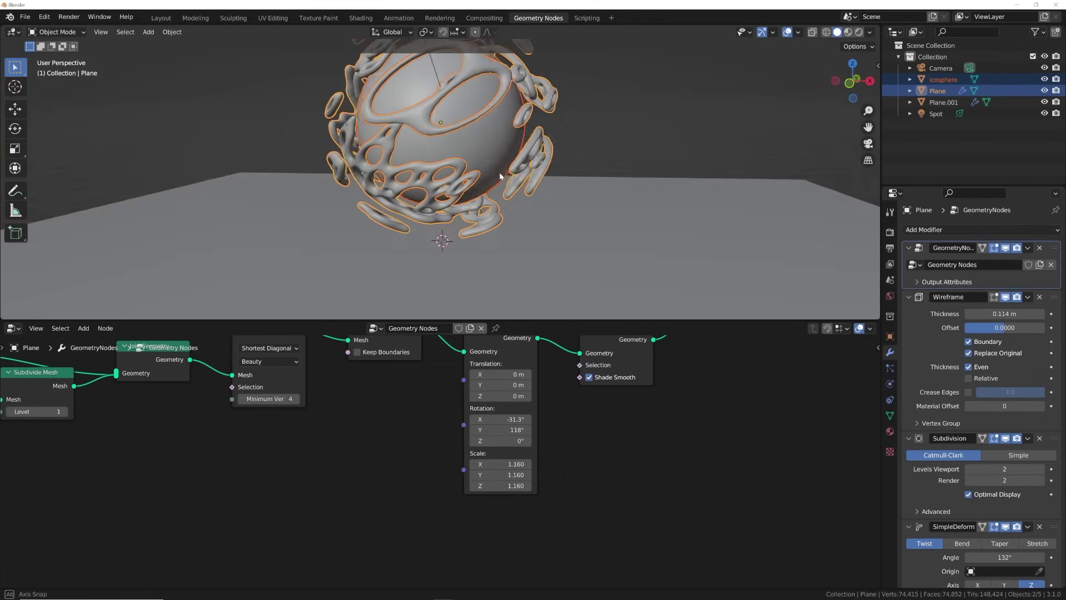
middle_drag(450, 177, 526, 246)
key(KP_0)
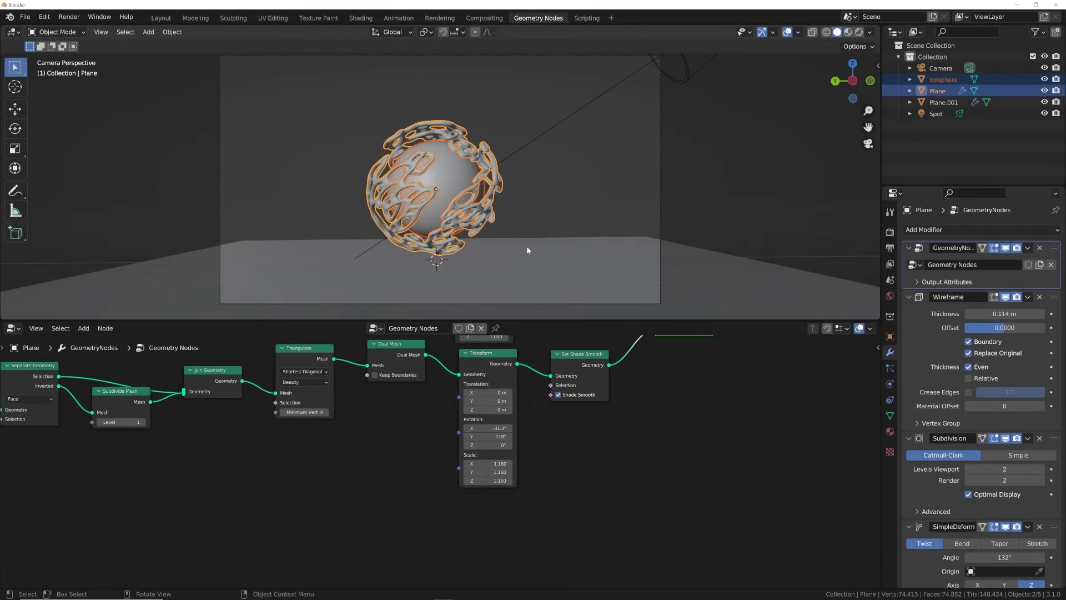
scroll(511, 271, up, 3)
scroll(513, 425, up, 2)
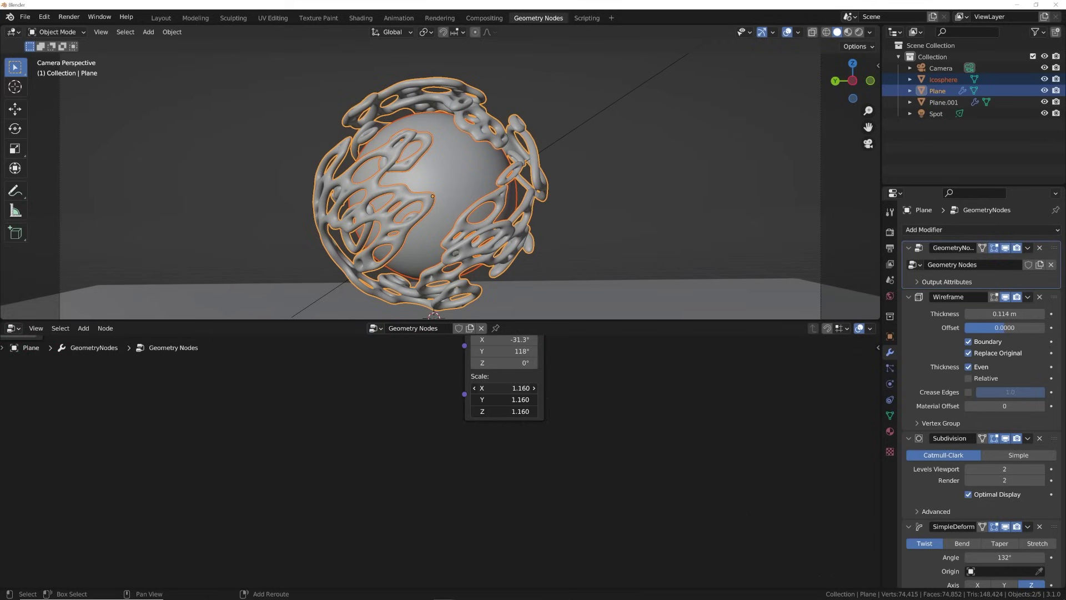
drag(513, 410, 516, 387)
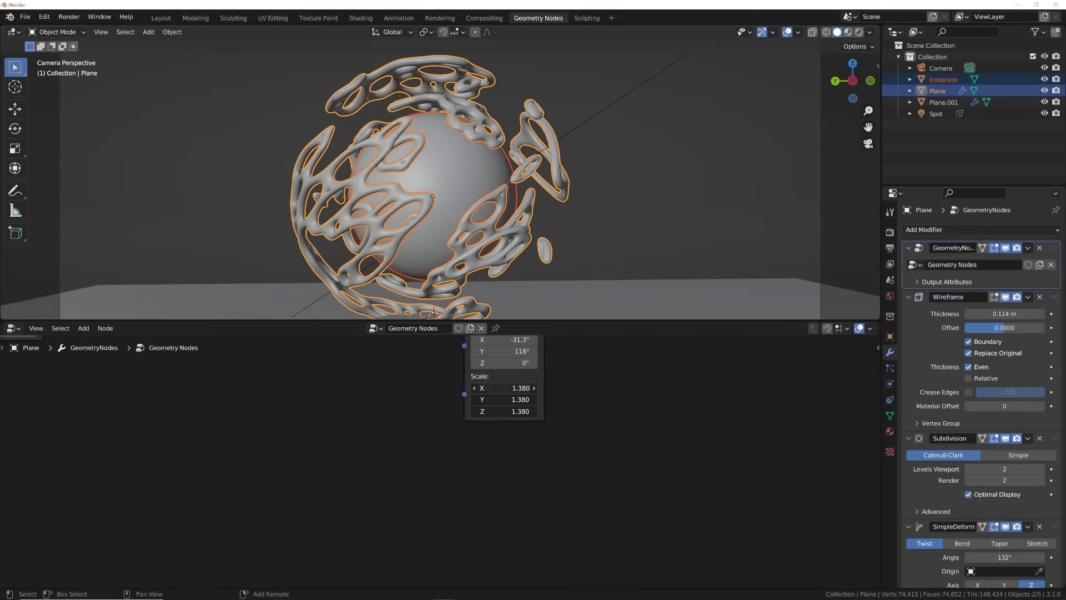
Examine the enlarged shell around the inner sphere through the camera in Rendered shading, comparing it with Solid shading
scroll(549, 231, down, 3)
click(447, 167)
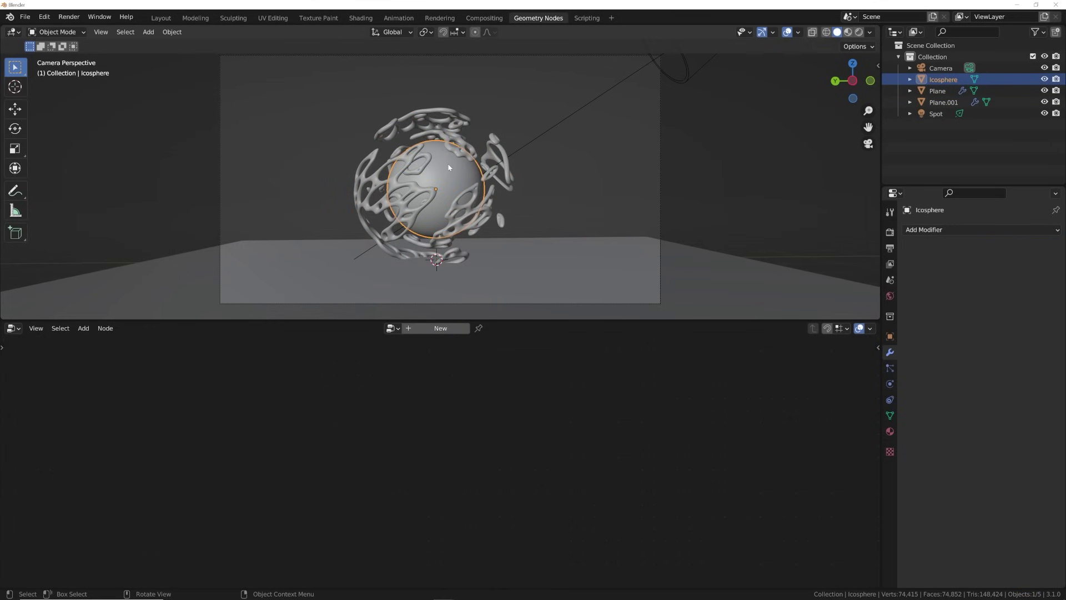
click(859, 32)
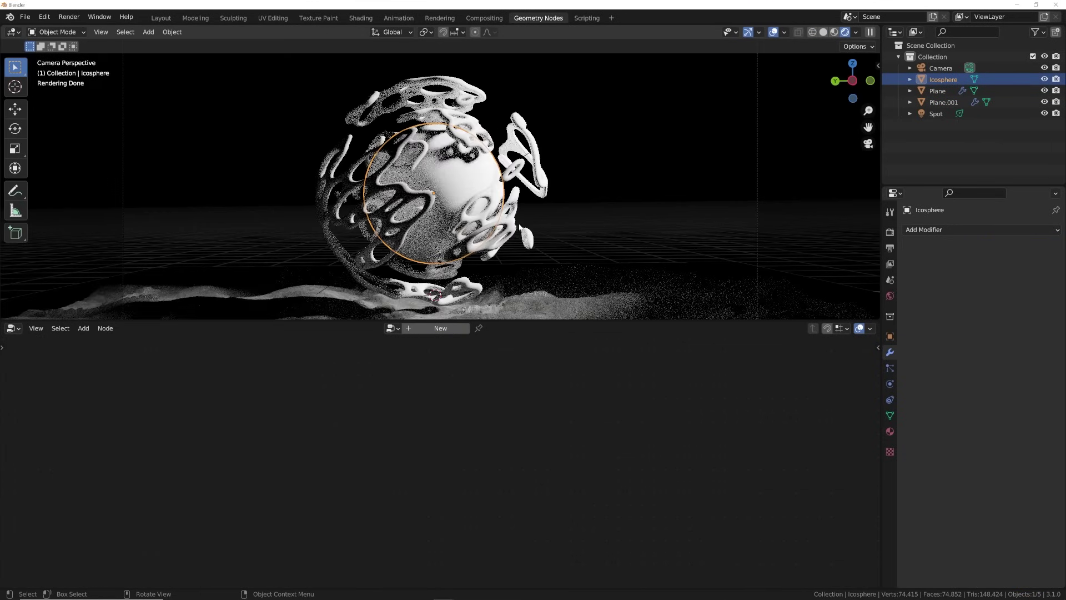
click(621, 127)
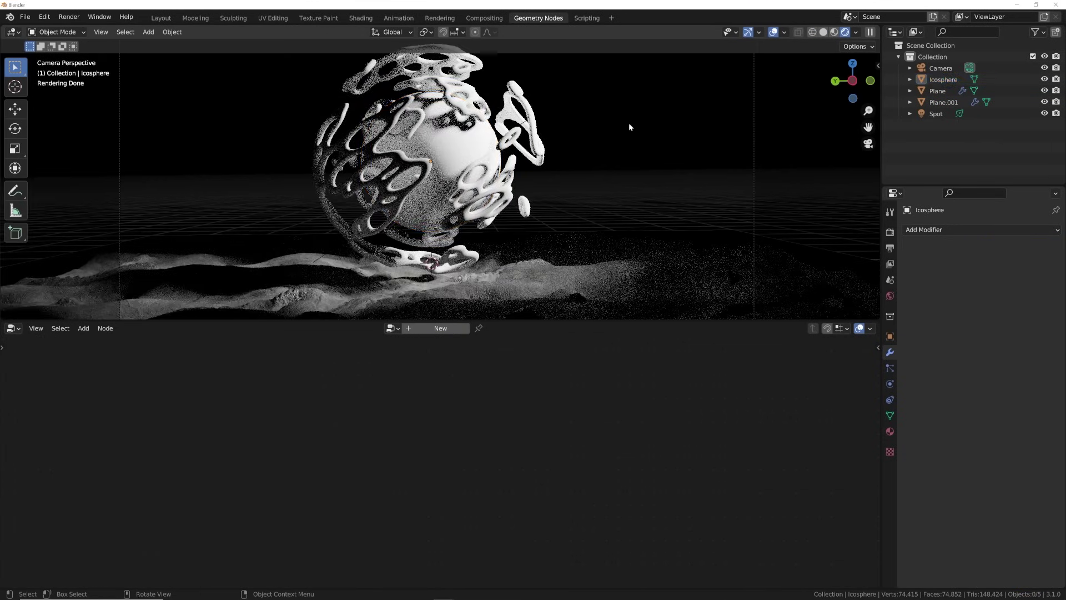
click(825, 33)
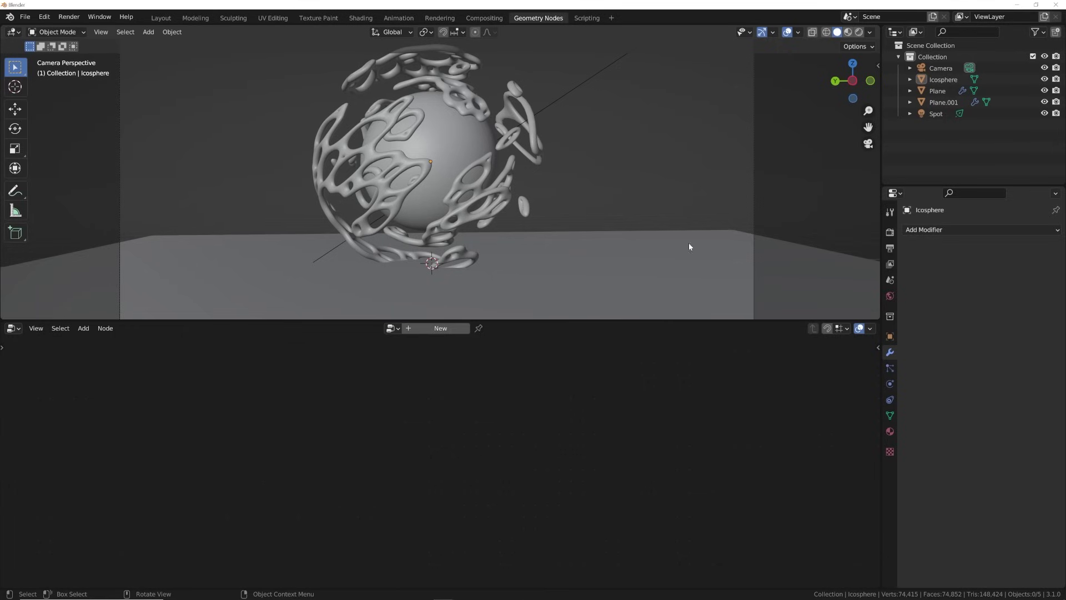
click(510, 248)
drag(449, 137, 413, 169)
click(858, 33)
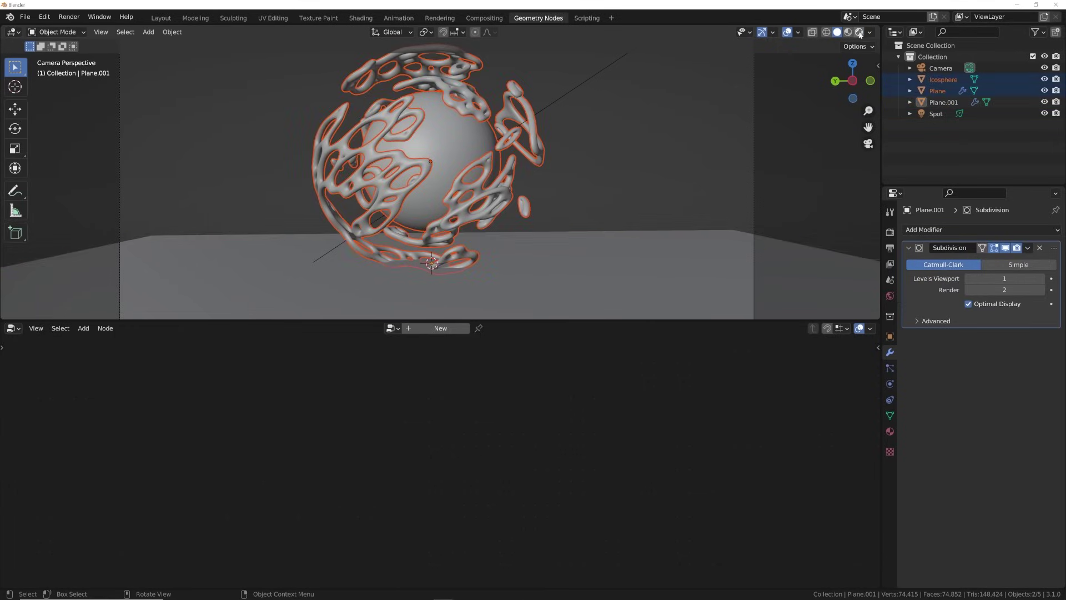
click(623, 164)
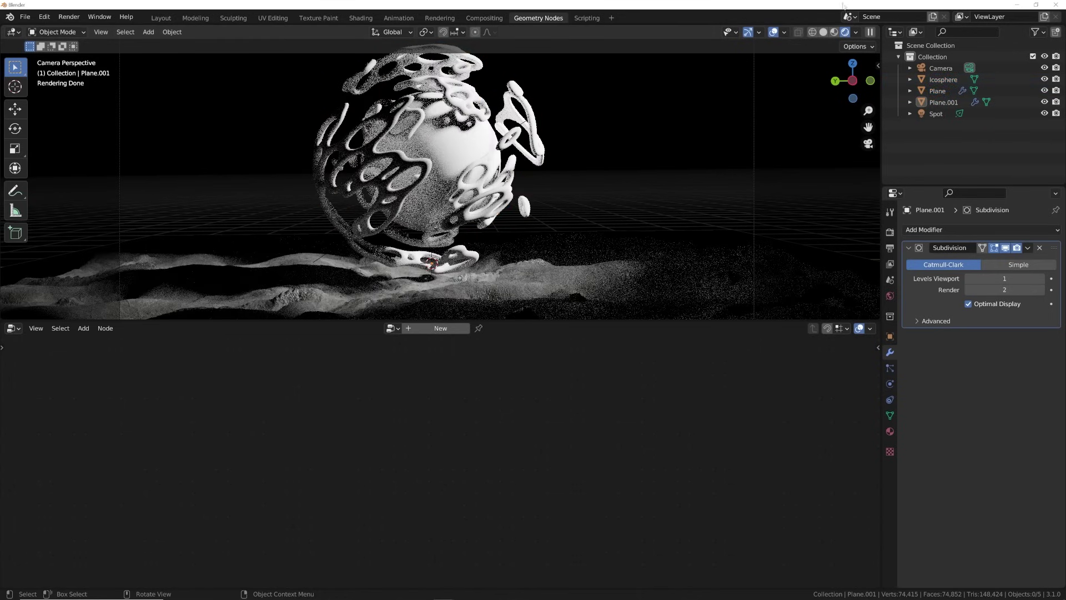
click(824, 32)
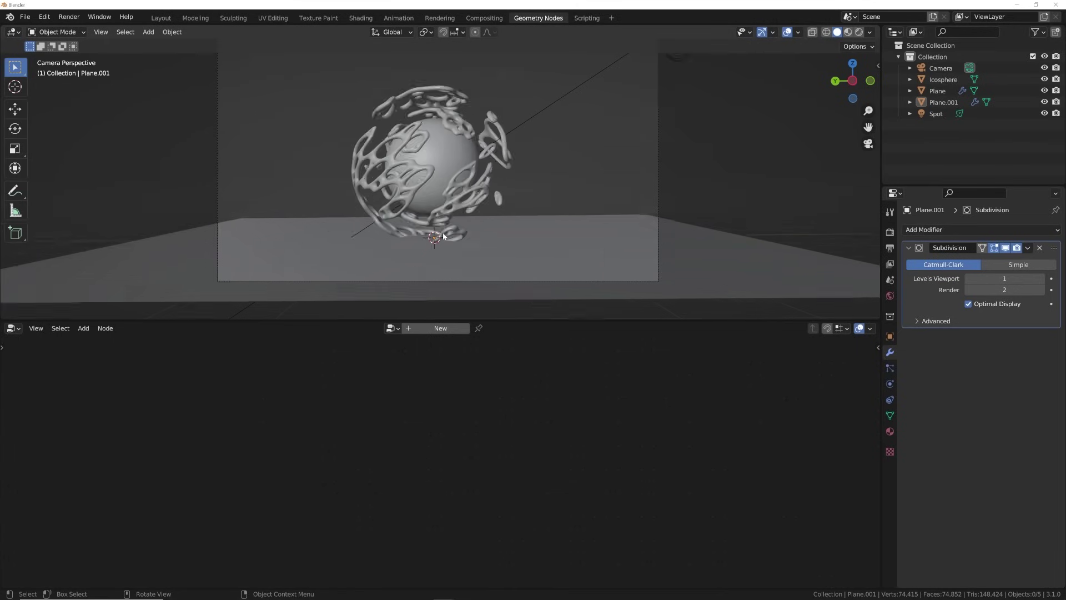
Select the wire shell to show its node tree and open a Timeline area between the viewport and the node editor
click(427, 171)
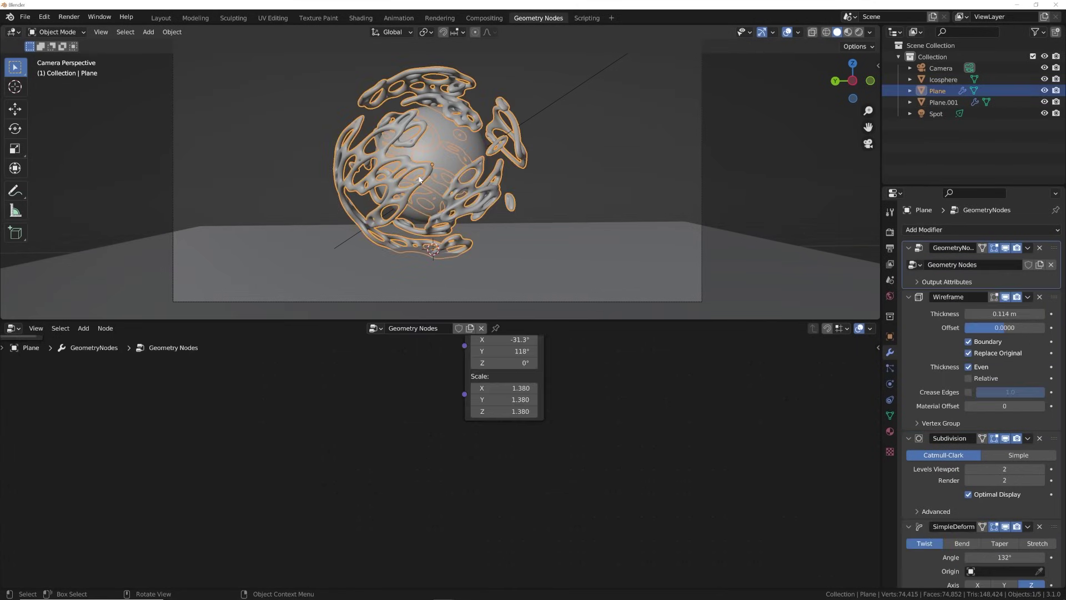
middle_drag(428, 394, 438, 473)
scroll(438, 394, down, 6)
scroll(438, 473, up, 2)
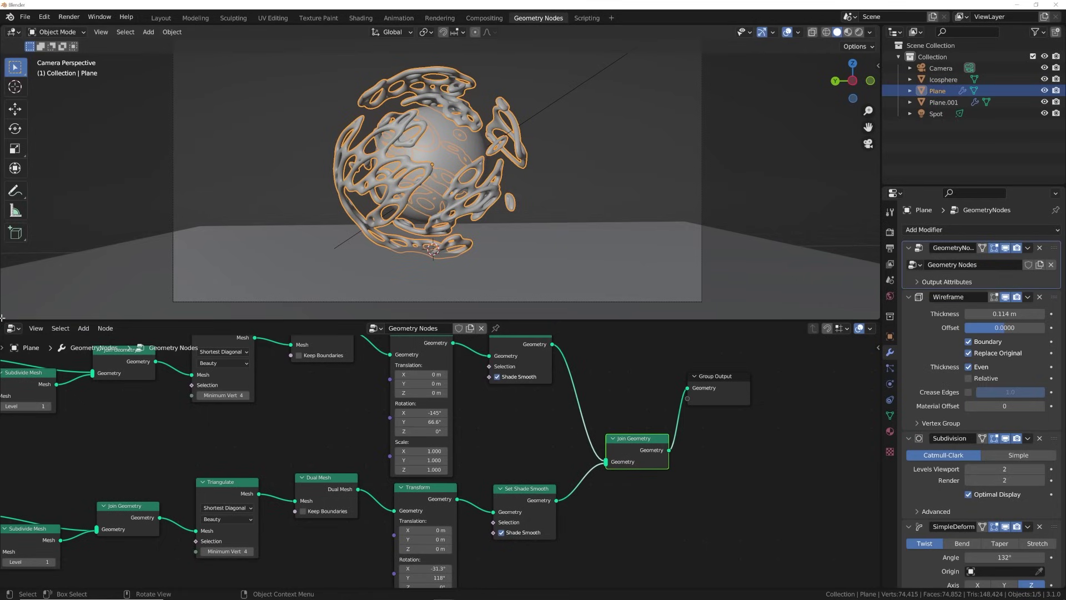
drag(3, 316, 3, 264)
click(14, 272)
click(163, 314)
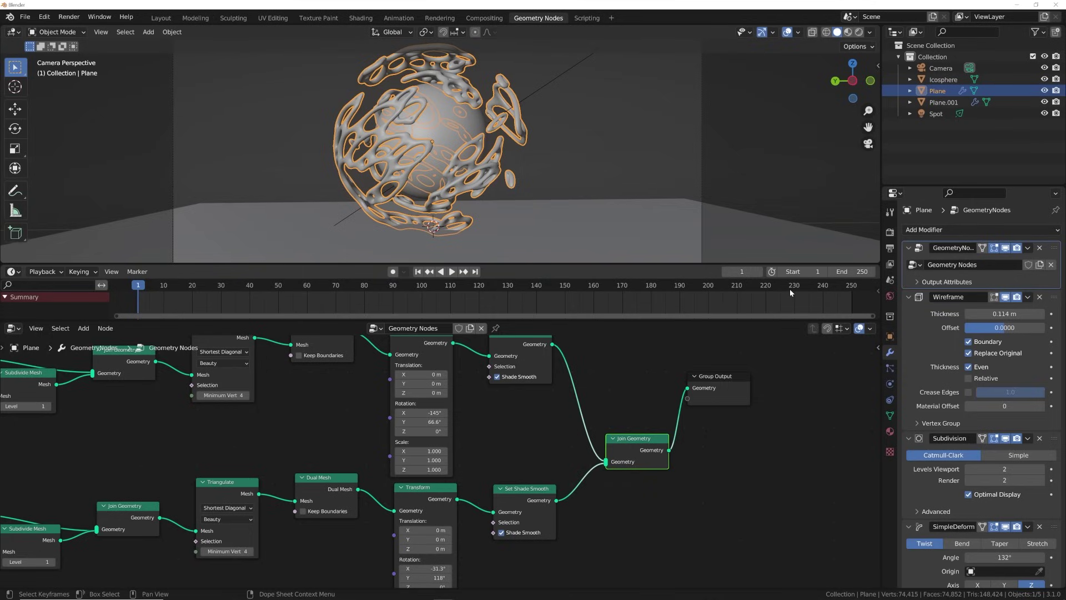
Check in the Animation preferences that new keyframes default to Linear interpolation
click(239, 116)
click(46, 18)
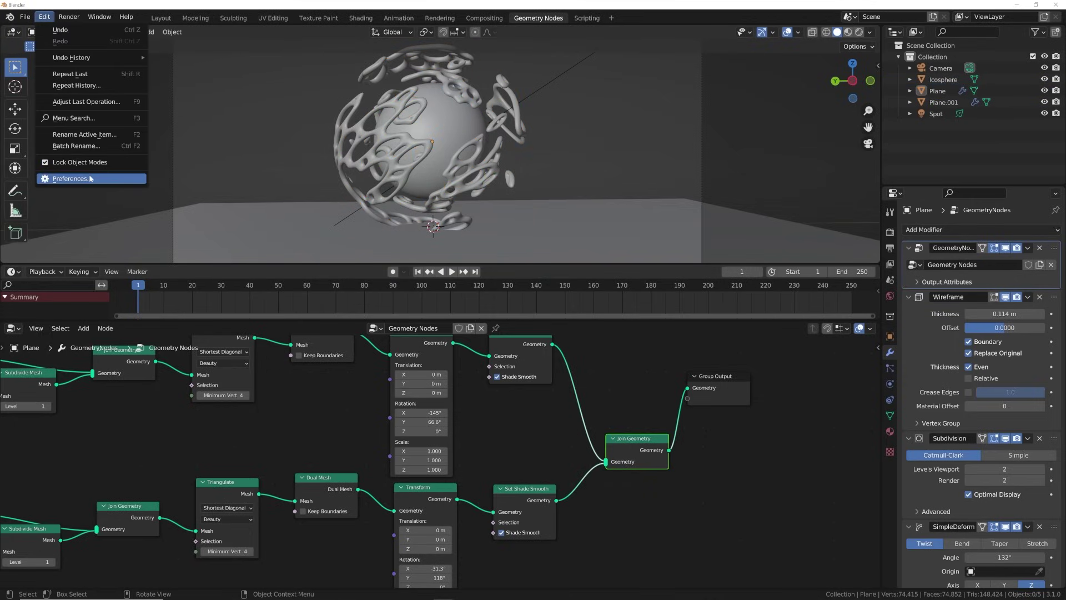
click(72, 178)
click(244, 236)
click(233, 238)
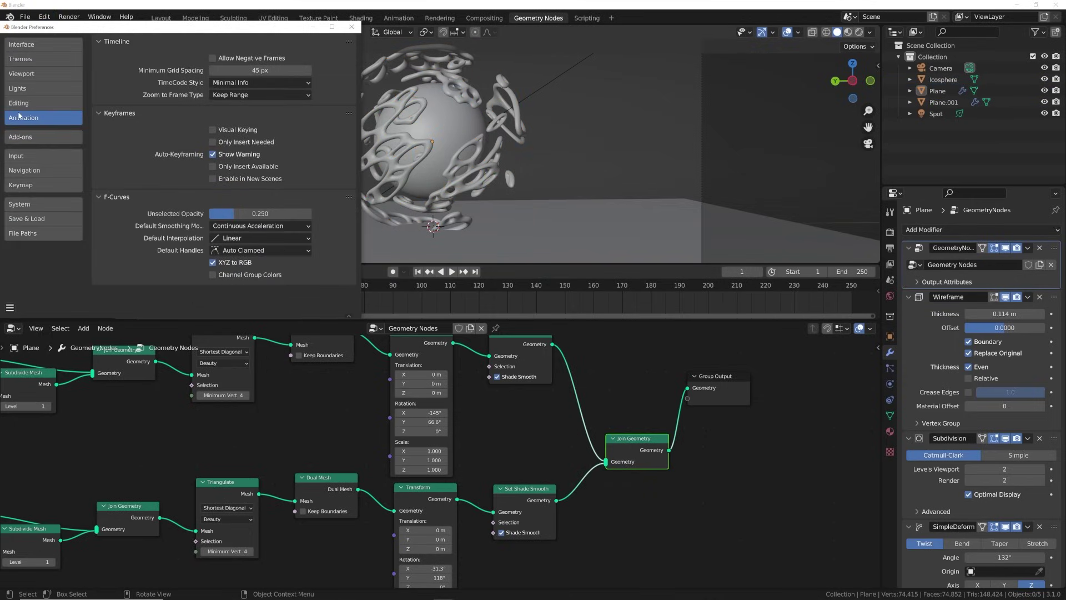
click(224, 240)
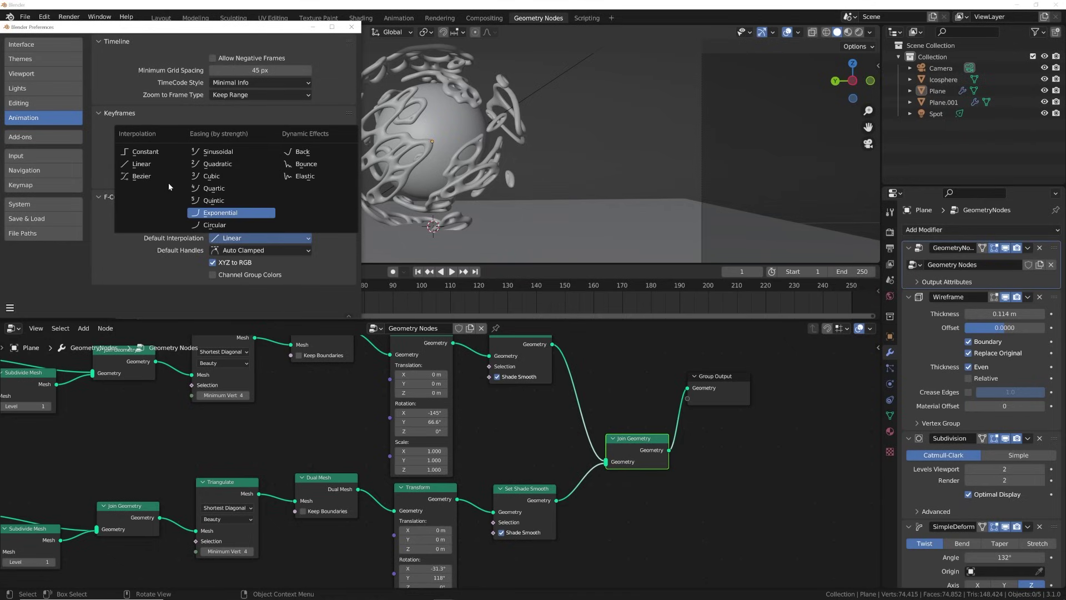
click(352, 27)
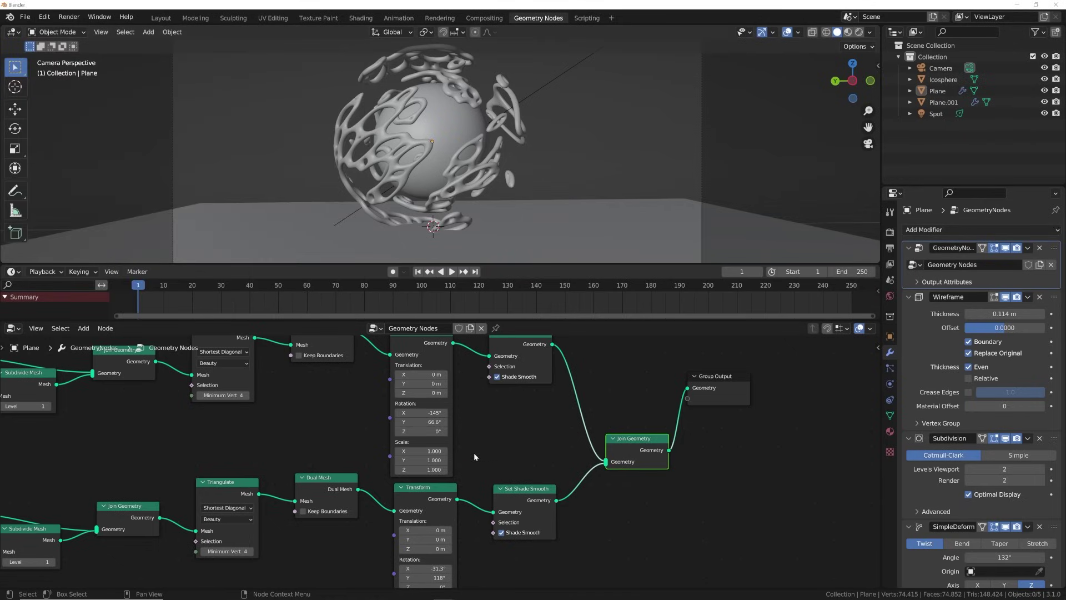
Test and undo a Y rotation on the upper Transform node, and set its scale to 1.040 on all axes
drag(422, 421, 544, 421)
key(ctrl+z)
mouse_move(422, 451)
mouse_down()
mouse_move(422, 469)
mouse_move(432, 469)
mouse_up()
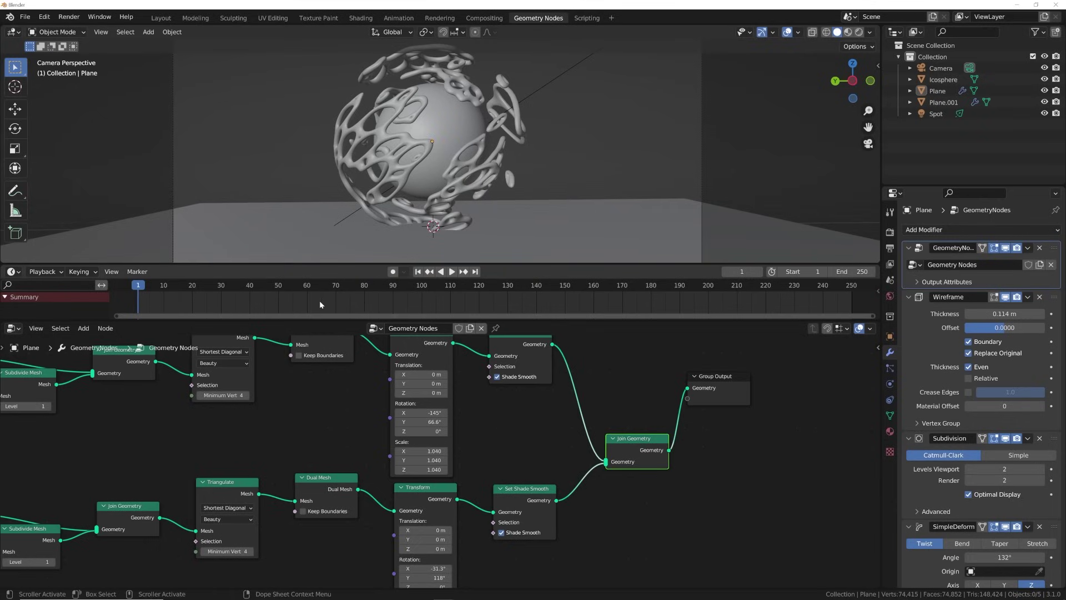
Go to frame 0 and set the upper Transform node's Y rotation to 0°
key(Left)
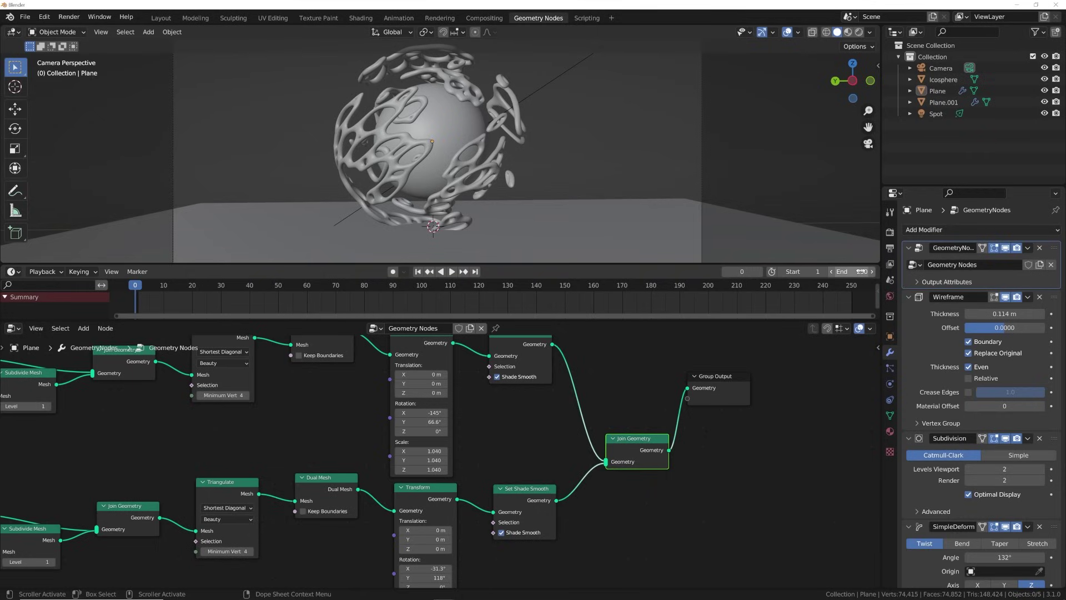
drag(425, 421, 483, 421)
click(425, 421)
text(0)
key(Return)
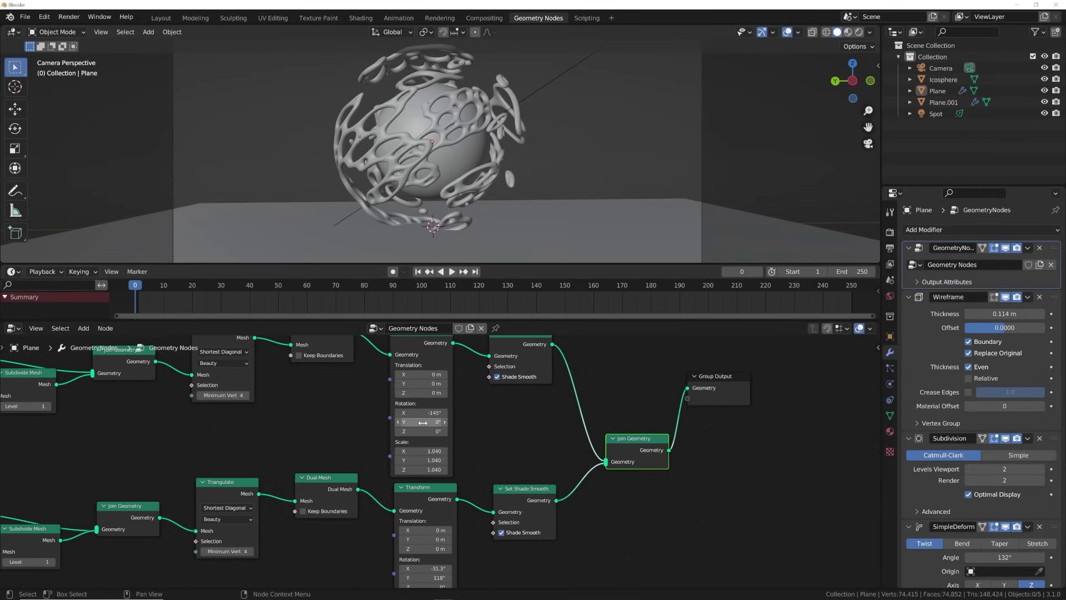
Keyframe the upper Transform node's rotation at frame 0 and, with Y set to 360°, at frame 250, and preview the rotation
right_click(426, 422)
click(422, 409)
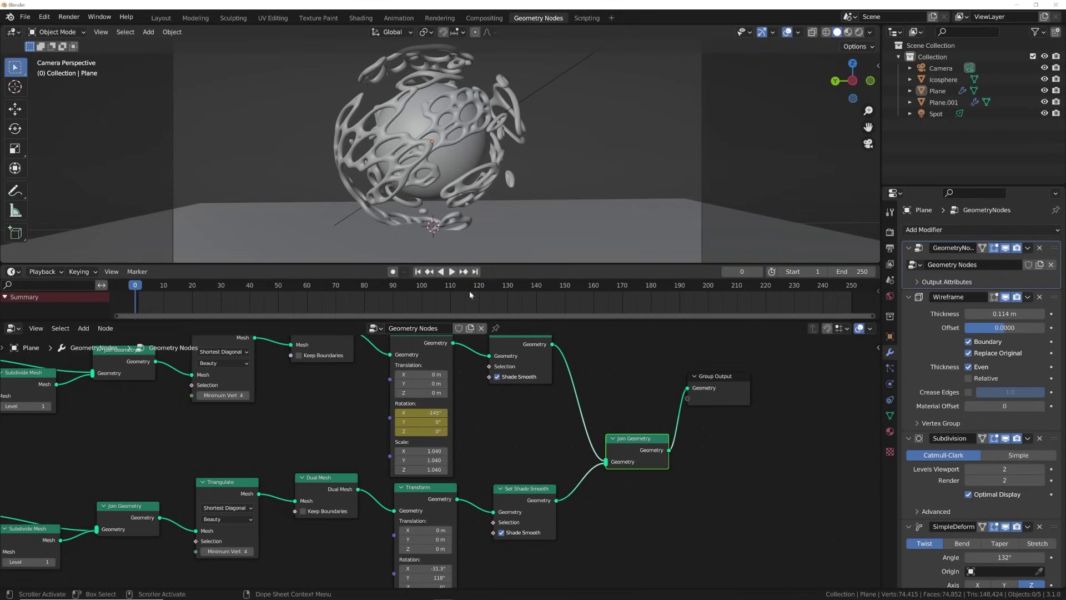
click(475, 272)
click(422, 421)
text(360)
key(Return)
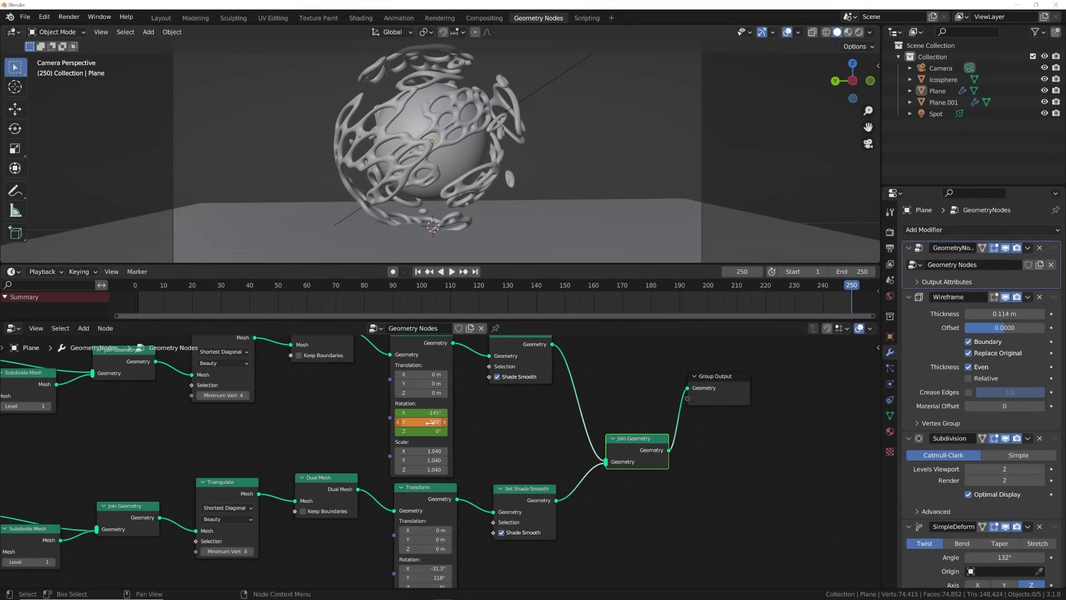
right_click(430, 422)
click(394, 415)
key(space)
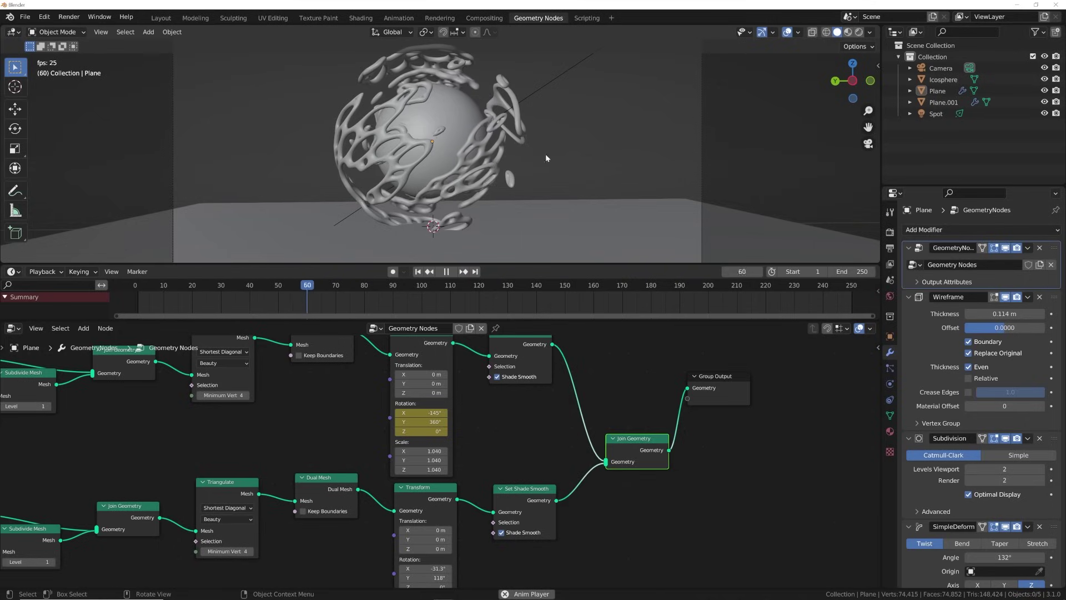
key(space)
At frame 0, test and undo an X rotation on the lower Transform node, and set its Y rotation to 0°
click(417, 272)
key(Left)
shift+scroll(439, 447, down, 5)
scroll(438, 446, up, 2)
drag(428, 453, 510, 453)
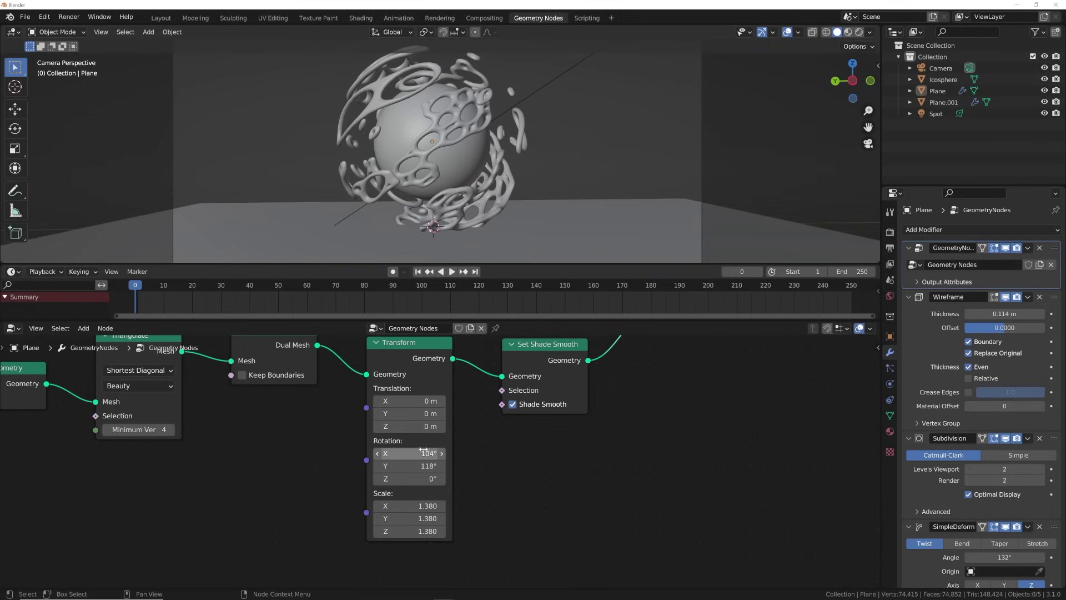
key(ctrl+z)
mouse_move(427, 466)
mouse_down()
mouse_move(415, 466)
mouse_move(445, 466)
mouse_up()
click(422, 466)
text(0)
key(Return)
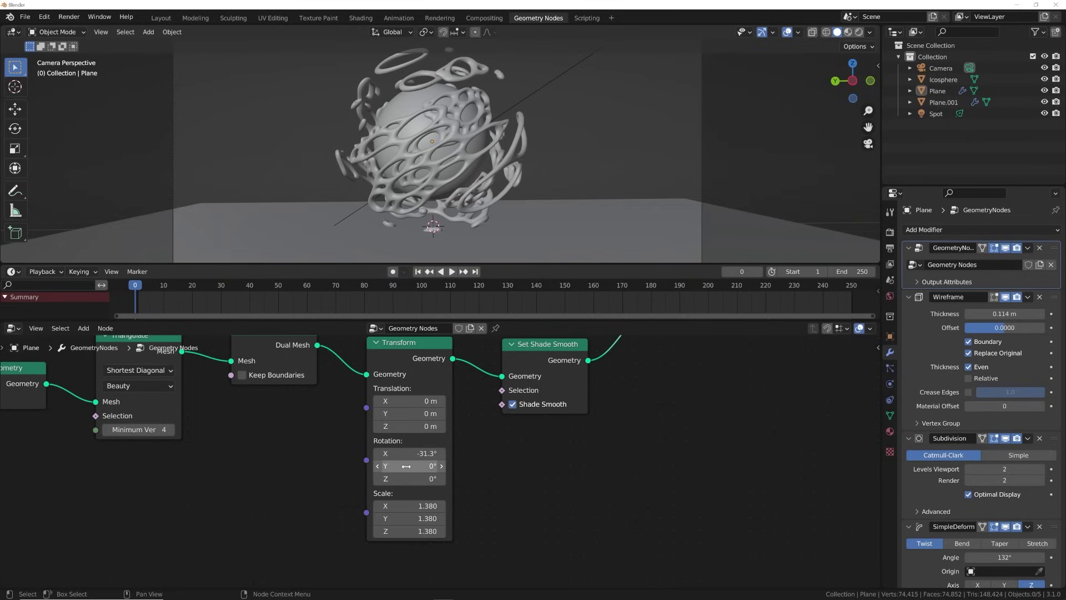
Keyframe the lower Transform node's rotation at frame 0 and, with Y set to -360°, at frame 250
right_click(409, 466)
click(389, 409)
click(475, 272)
click(422, 466)
text(-360)
key(Return)
right_click(409, 466)
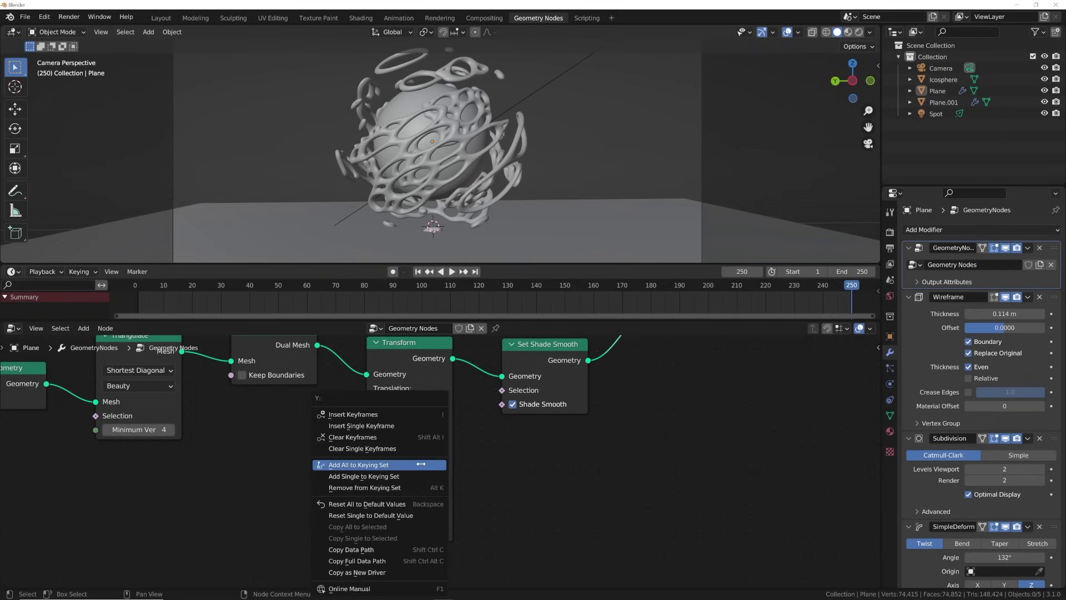
click(397, 414)
Play back the rotation of both wire shells and check the rendered camera view in the Layout workspace
key(space)
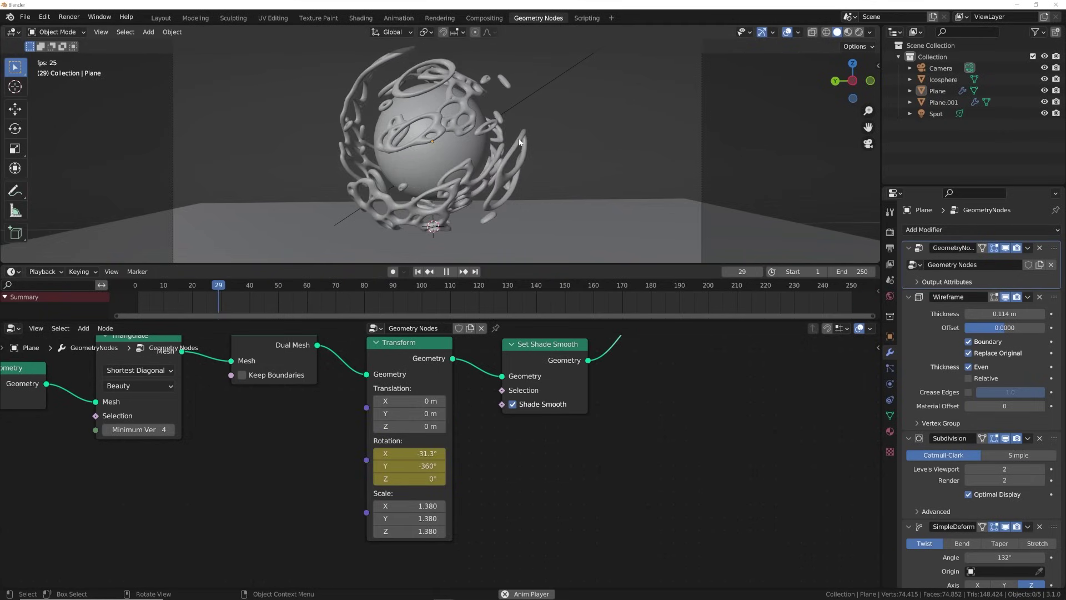
scroll(510, 158, up, 4)
scroll(510, 158, down, 1)
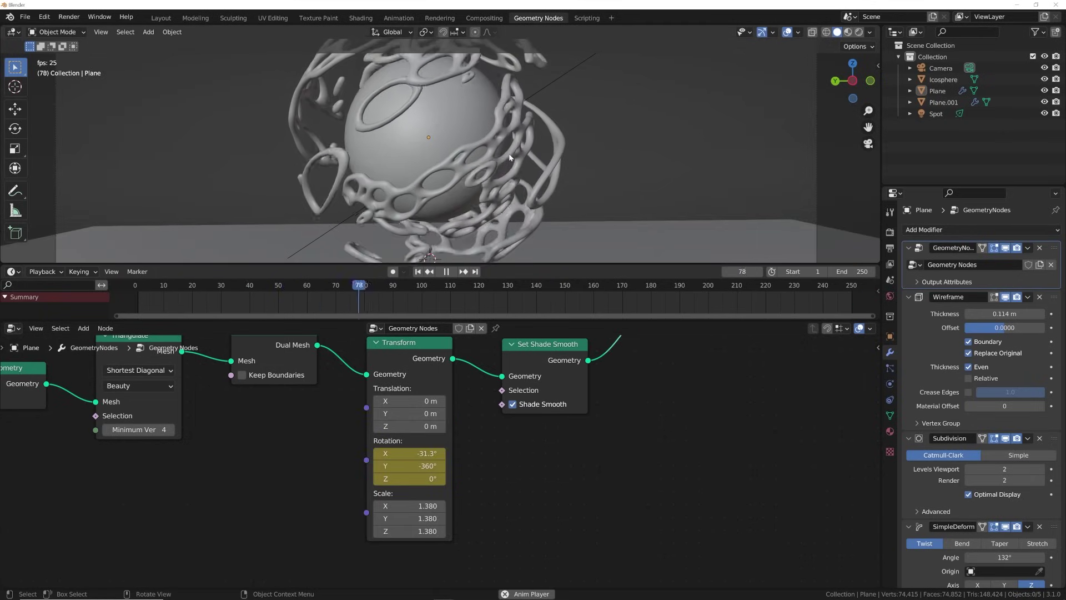
key(space)
click(167, 16)
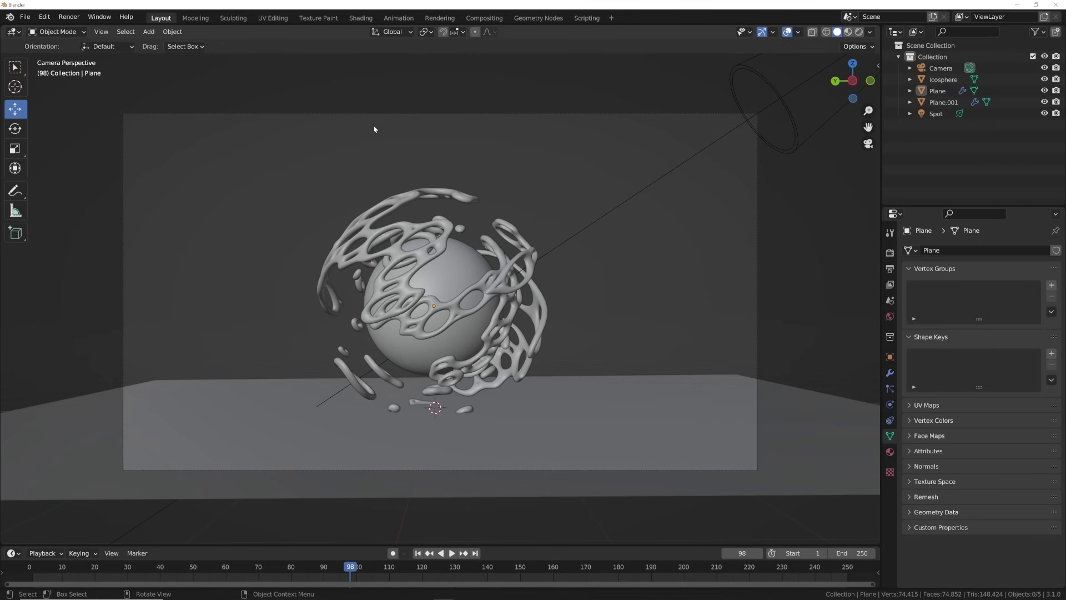
click(859, 32)
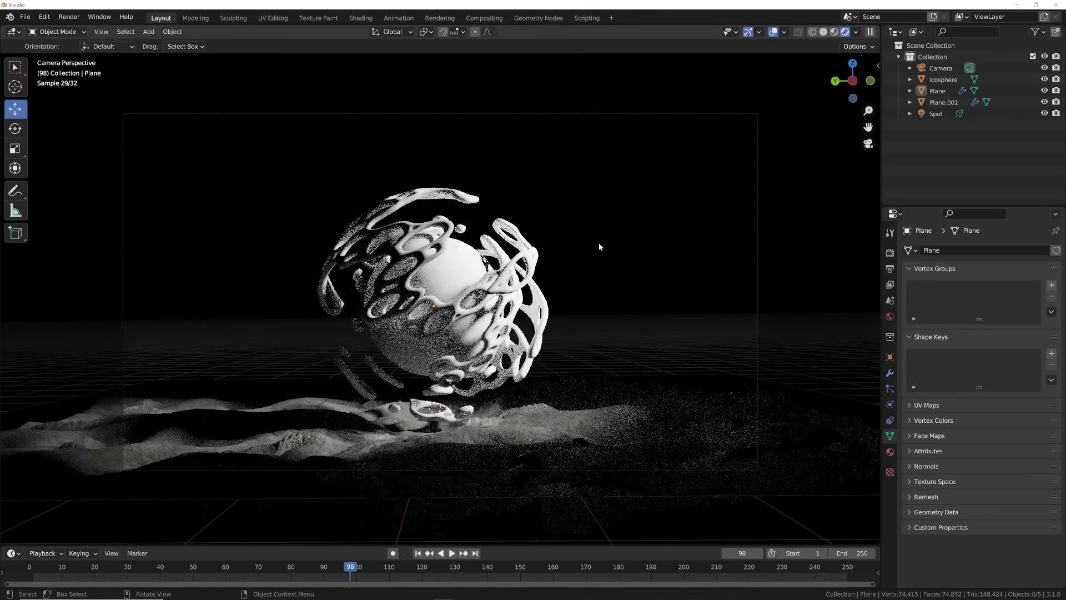
scroll(593, 259, up, 2)
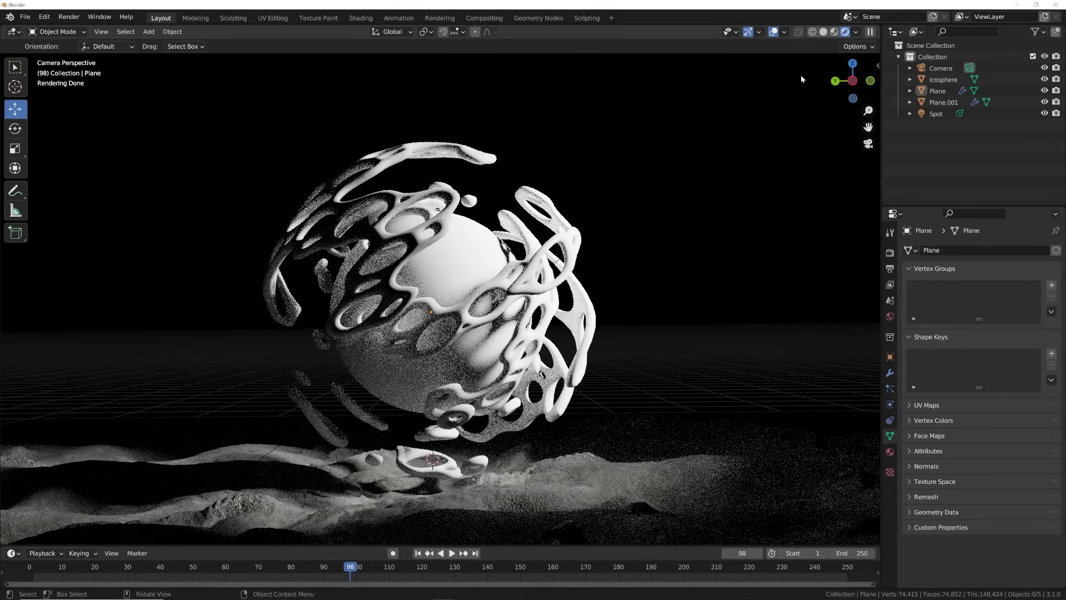
Return the viewport to solid shading and add a plane mesh to the scene
click(823, 32)
mouse_move(544, 288)
middle_down()
mouse_move(577, 316)
mouse_move(677, 251)
mouse_move(626, 318)
middle_up()
key(shift+a)
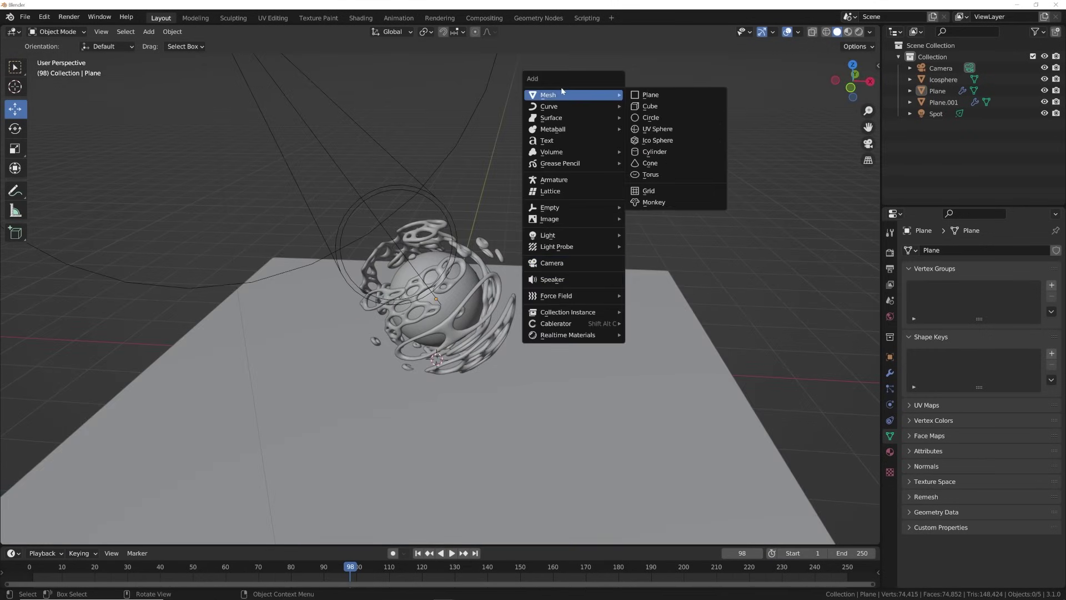
mouse_move(583, 95)
click(648, 97)
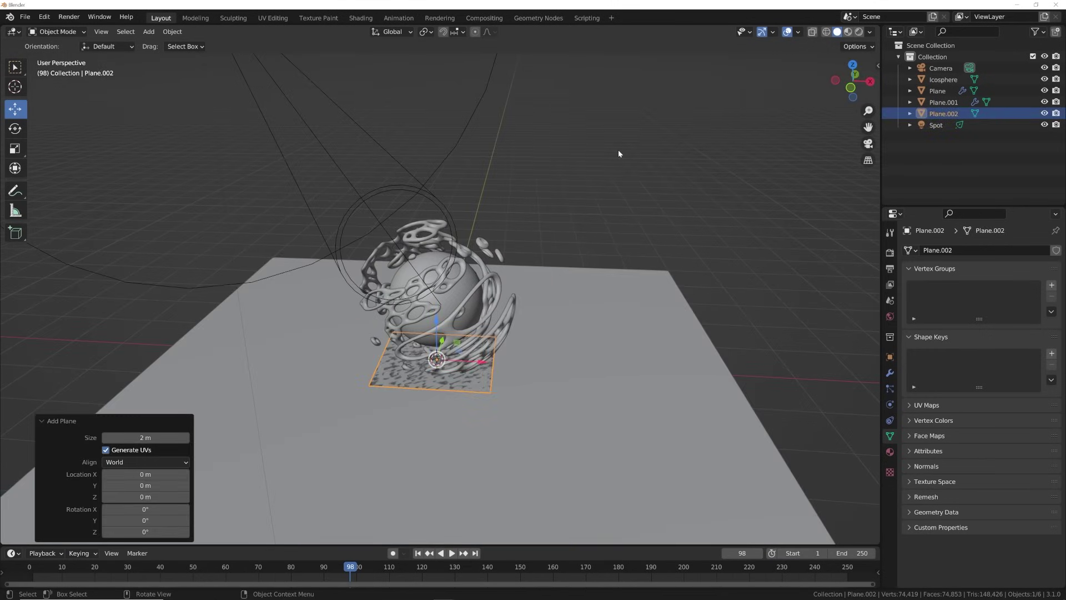
text(rx90)
key(Return)
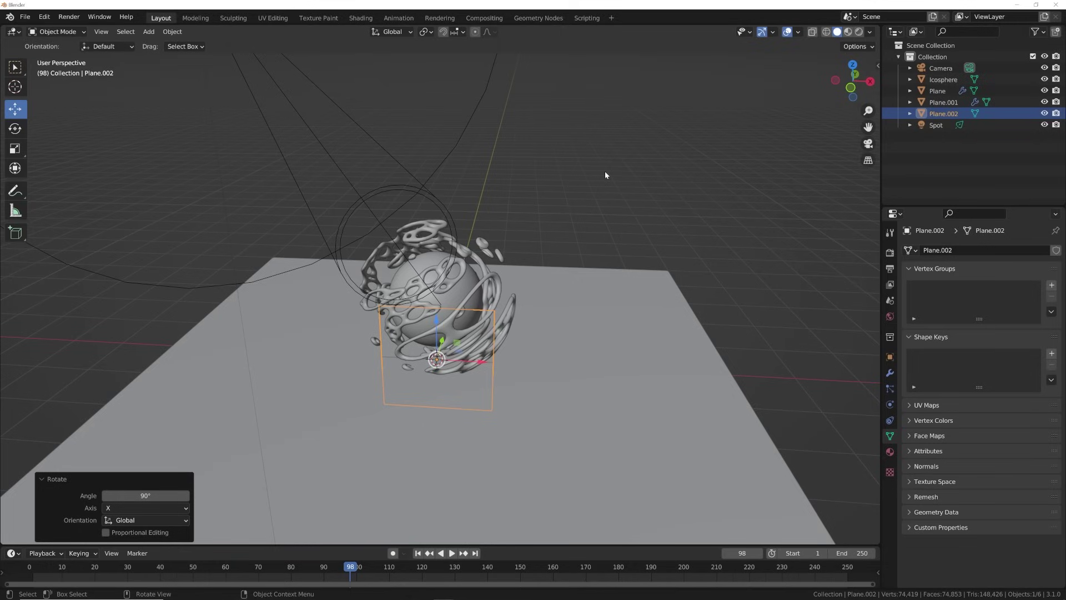
key(ctrl+z)
Rotate the new plane 90° about the Y axis and move it about 6.7 m along X behind the sphere
text(ry)
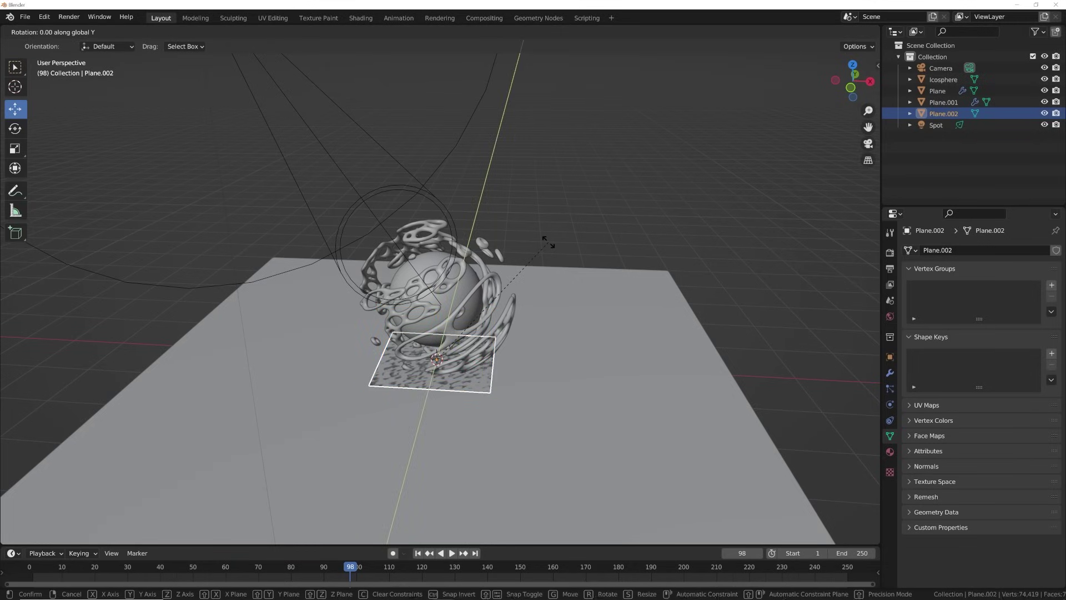
text(90)
key(Return)
scroll(549, 245, down, 3)
drag(480, 335, 717, 339)
Scale the upright plane by about 6.6 so it fills the camera frame as a backdrop
key(KP_0)
key(s)
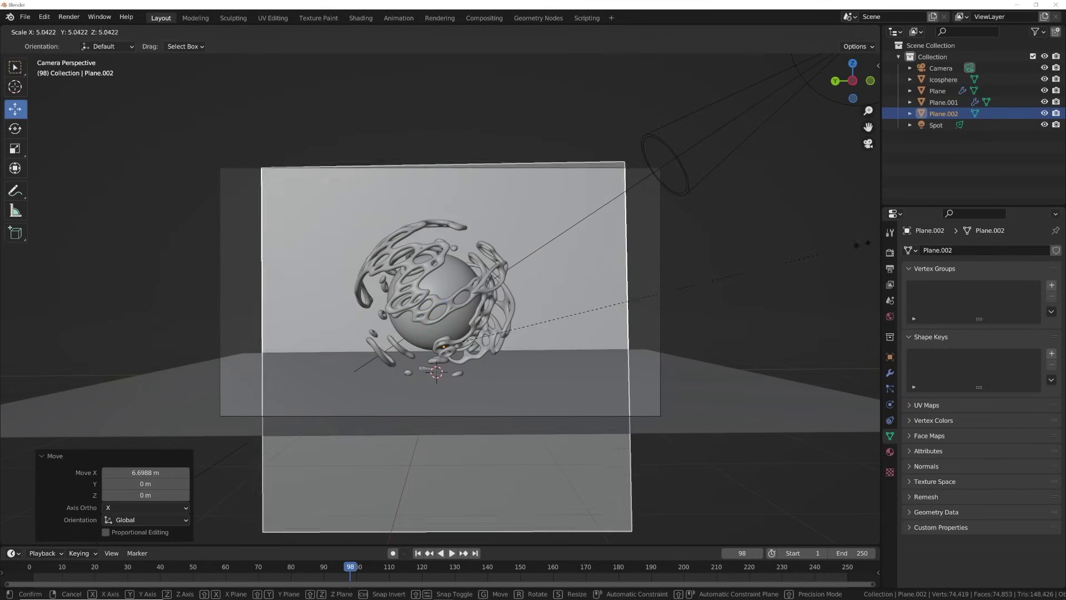
click(109, 226)
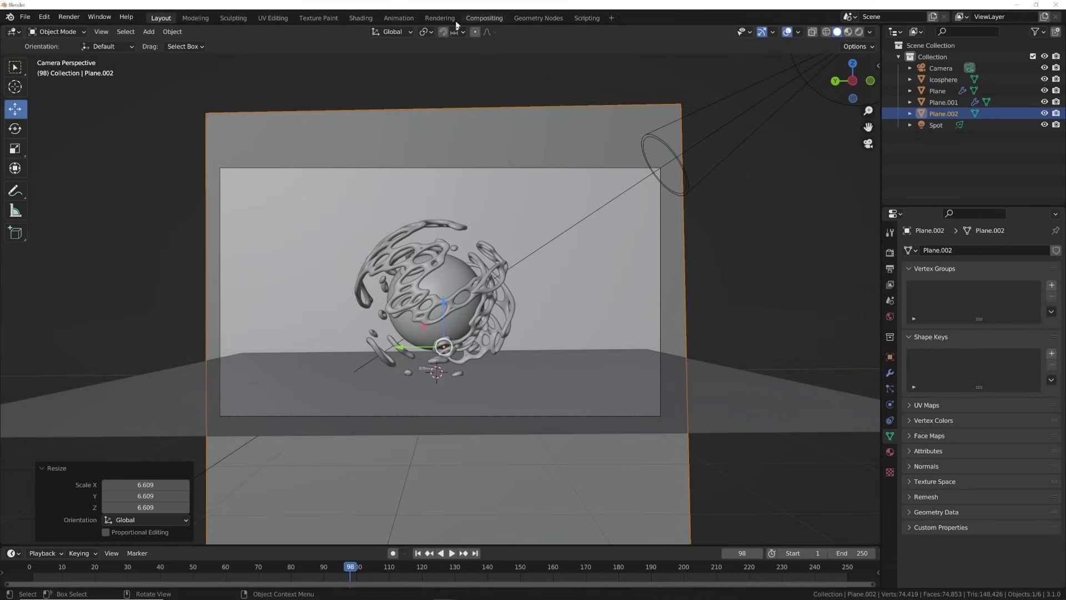
In the Shading workspace, create a new material for the backdrop plane while looking through the camera
key(KP_Decimal)
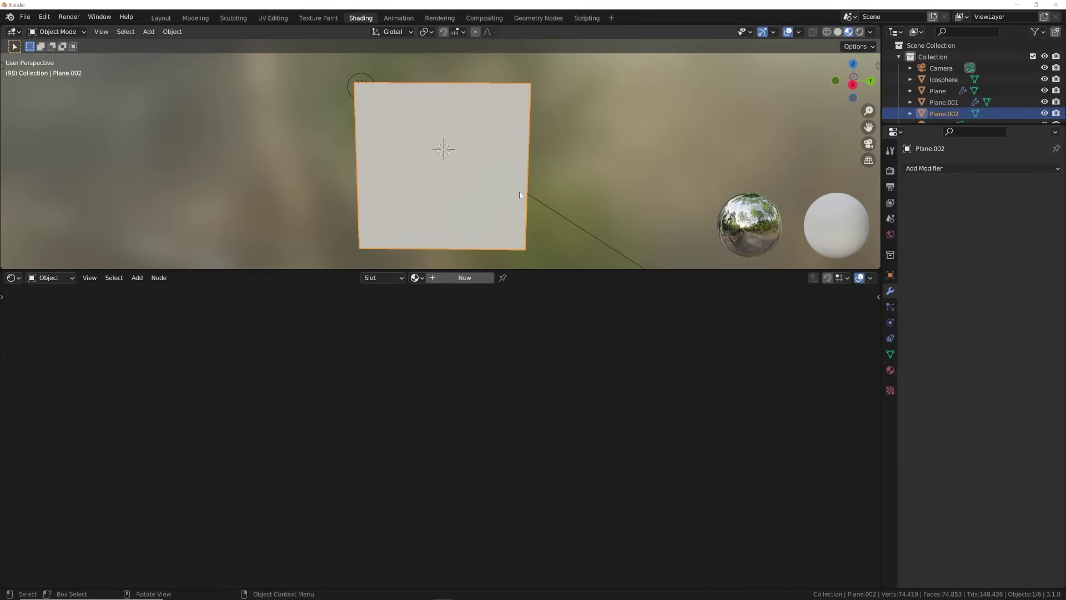
key(KP_0)
scroll(554, 192, down, 3)
scroll(554, 192, up, 4)
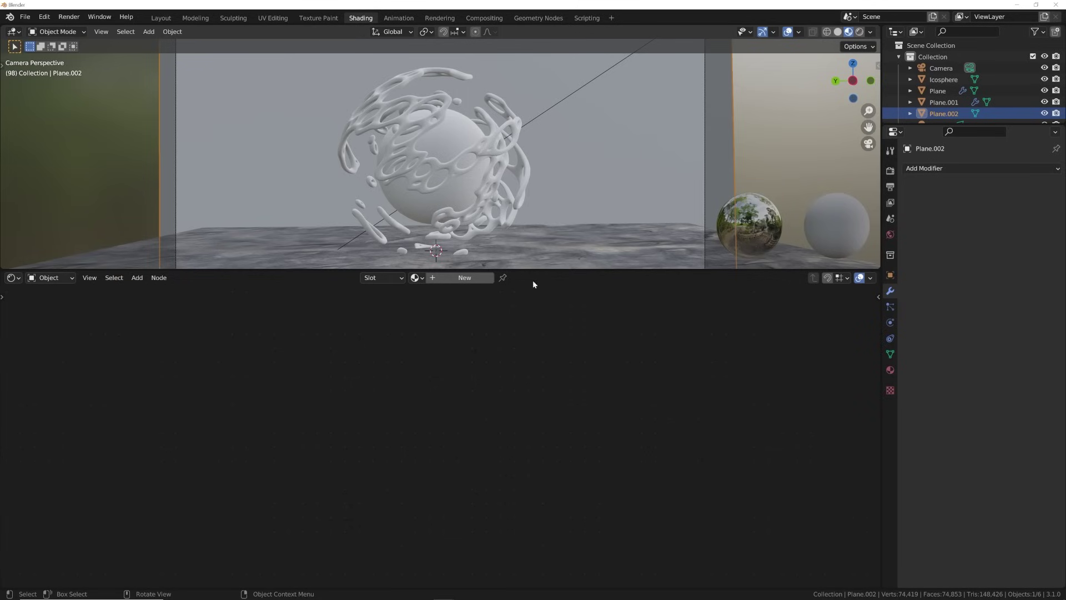
click(465, 277)
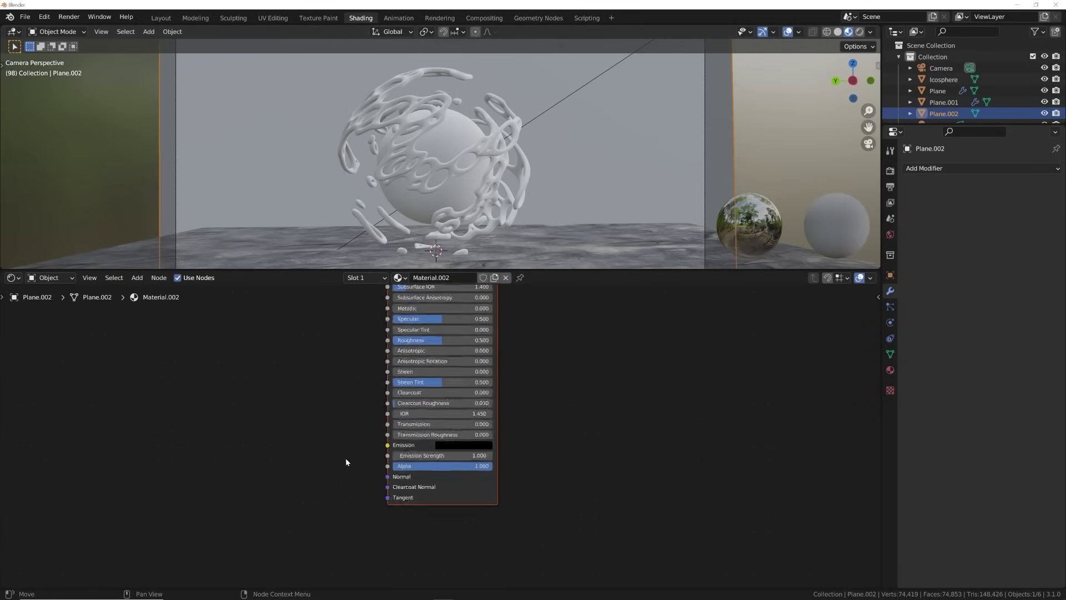
Replace the backdrop material's Principled BSDF with an Emission shader connected to the Material Output's Surface
key(x)
key(shift+a)
text(em)
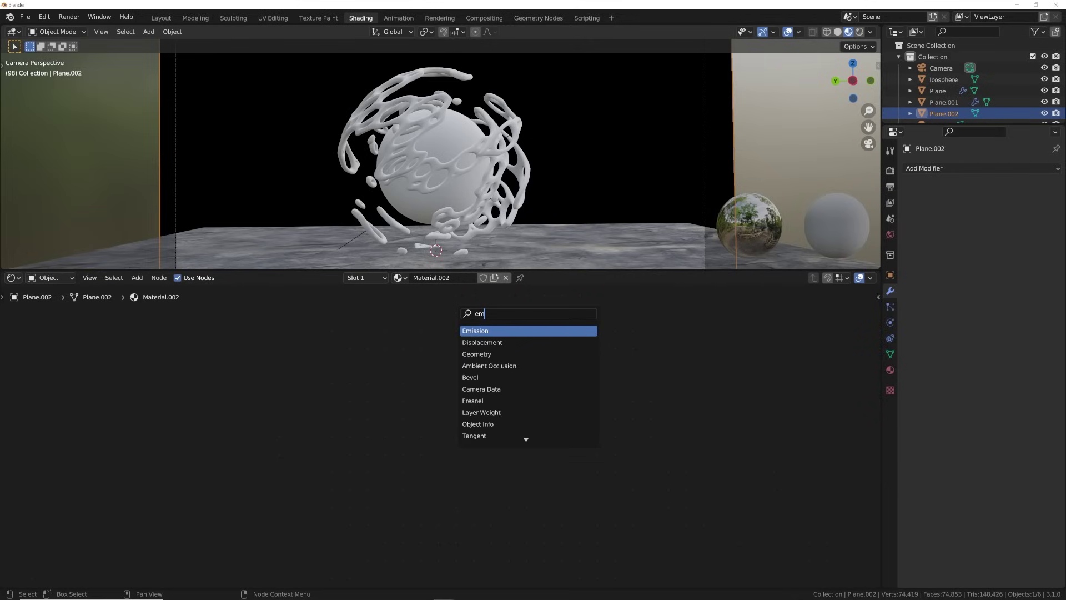
key(Return)
drag(450, 336, 533, 335)
Add a ColorRamp node and connect its Color output to the Emission shader's Color
key(shift+a)
click(387, 326)
text(col)
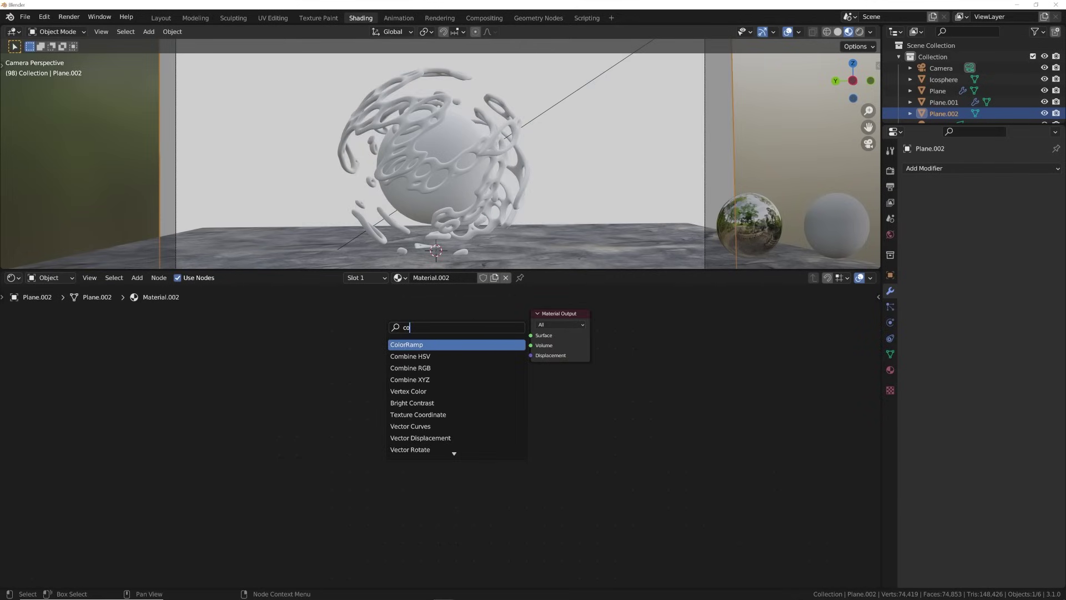
key(Return)
click(318, 346)
drag(391, 345, 417, 348)
Add a Gradient Texture node in front of the ColorRamp node
middle_drag(284, 376, 412, 370)
key(shift+a)
click(344, 350)
text(gra)
key(Return)
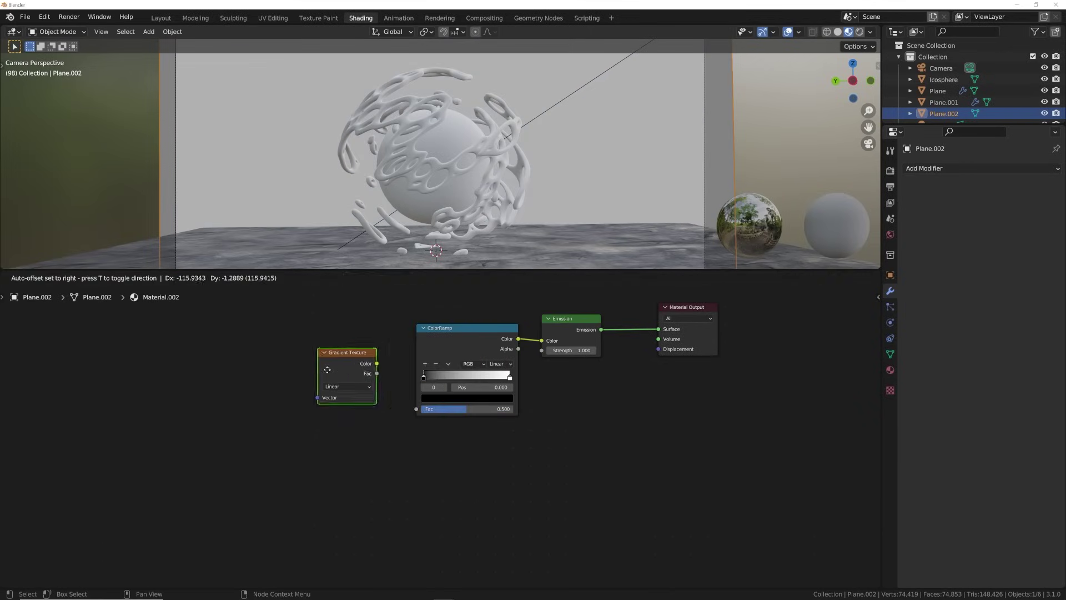
click(312, 364)
scroll(294, 388, up, 4)
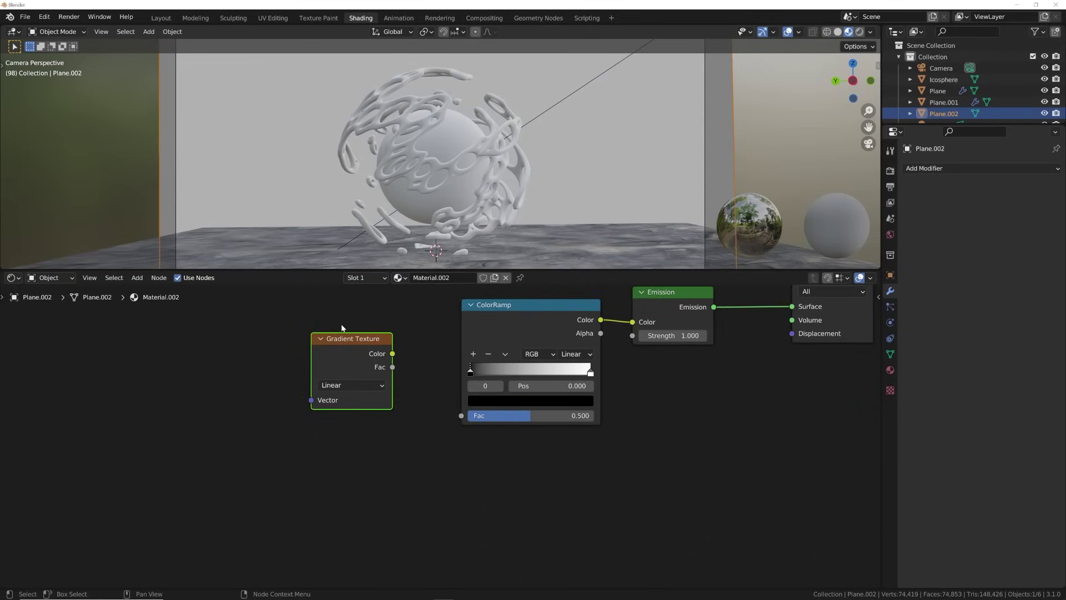
Feed the Gradient Texture from Mapping and Texture Coordinate nodes using Object coordinates, and connect its Color to the ColorRamp's Fac
key(ctrl+t)
drag(103, 398, 143, 380)
drag(391, 354, 480, 418)
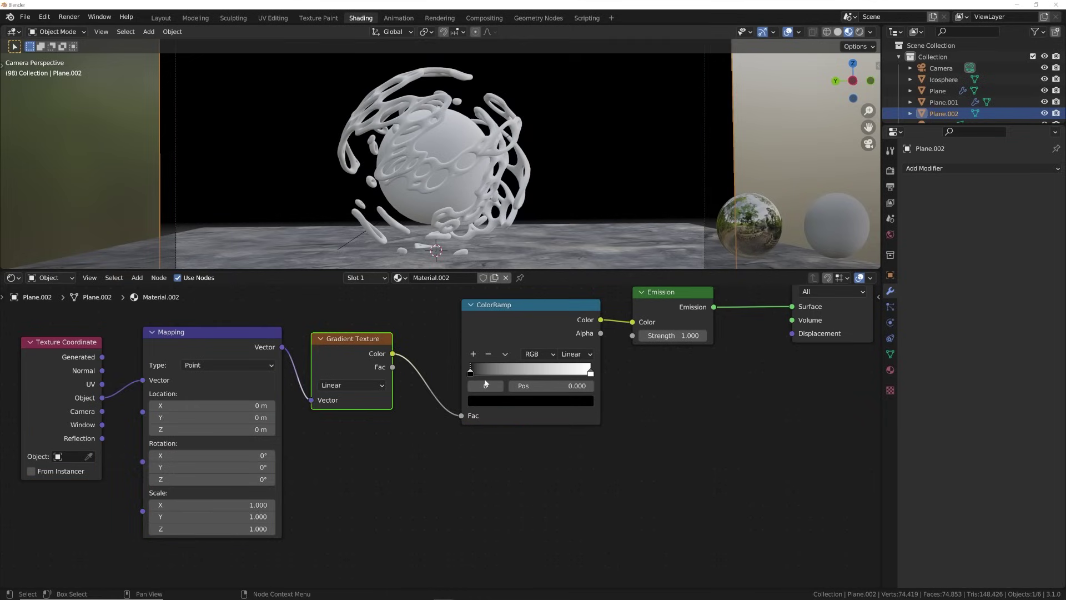
Inspect the gradient on the backdrop plane and set the ColorRamp interpolation to B-Spline
middle_drag(520, 112, 674, 123)
scroll(674, 123, down, 4)
middle_drag(364, 213, 379, 220)
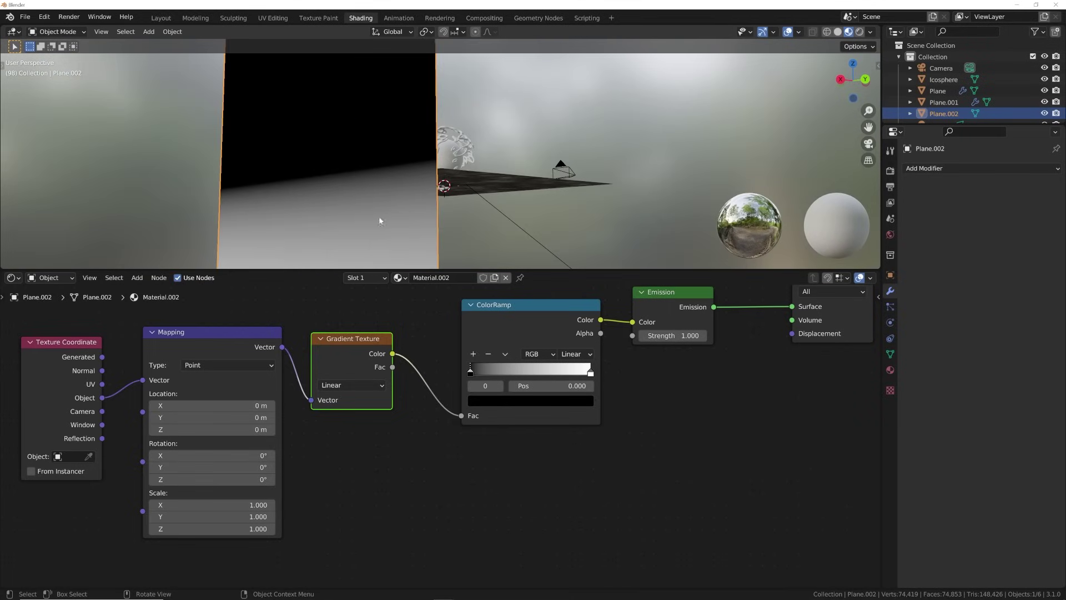
key(KP_0)
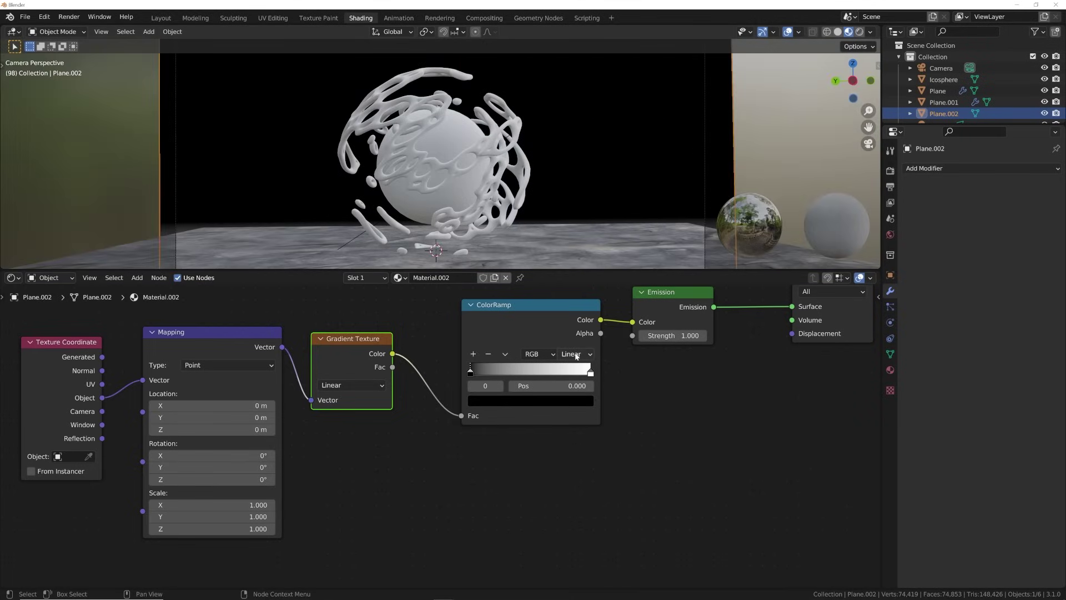
click(575, 354)
click(575, 406)
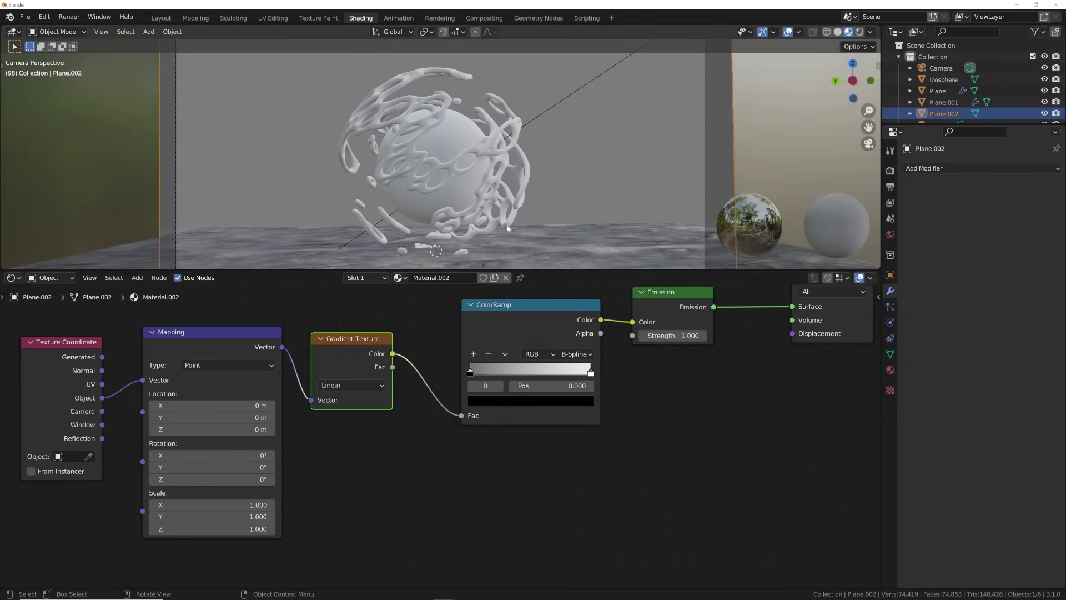
Set the Mapping node's X location to 0.4 m and switch the viewport to rendered shading
scroll(466, 262, down, 3)
drag(235, 407, 258, 406)
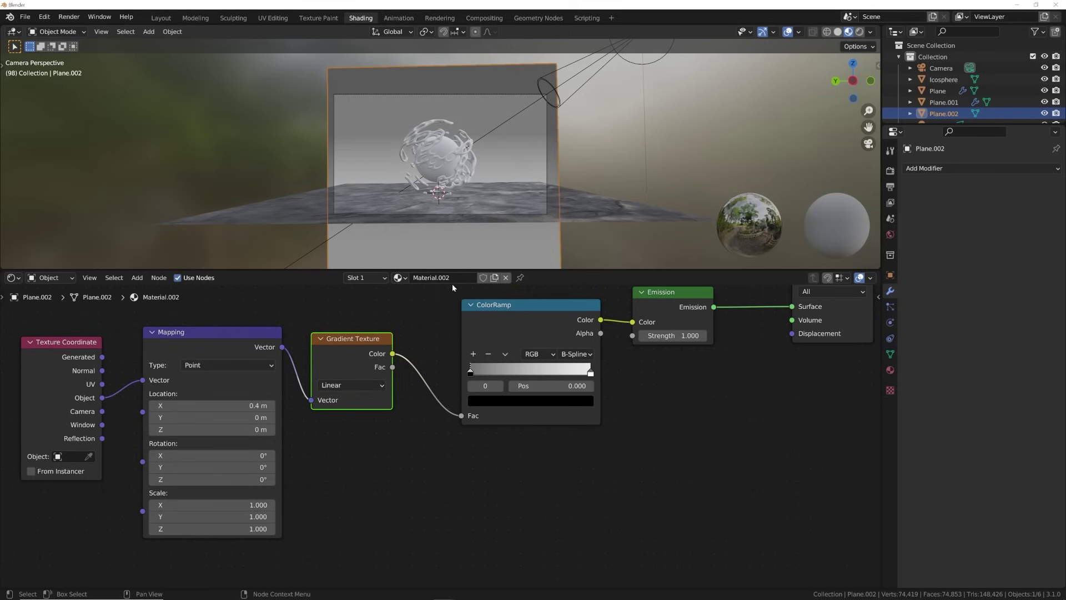
click(860, 32)
scroll(479, 214, up, 2)
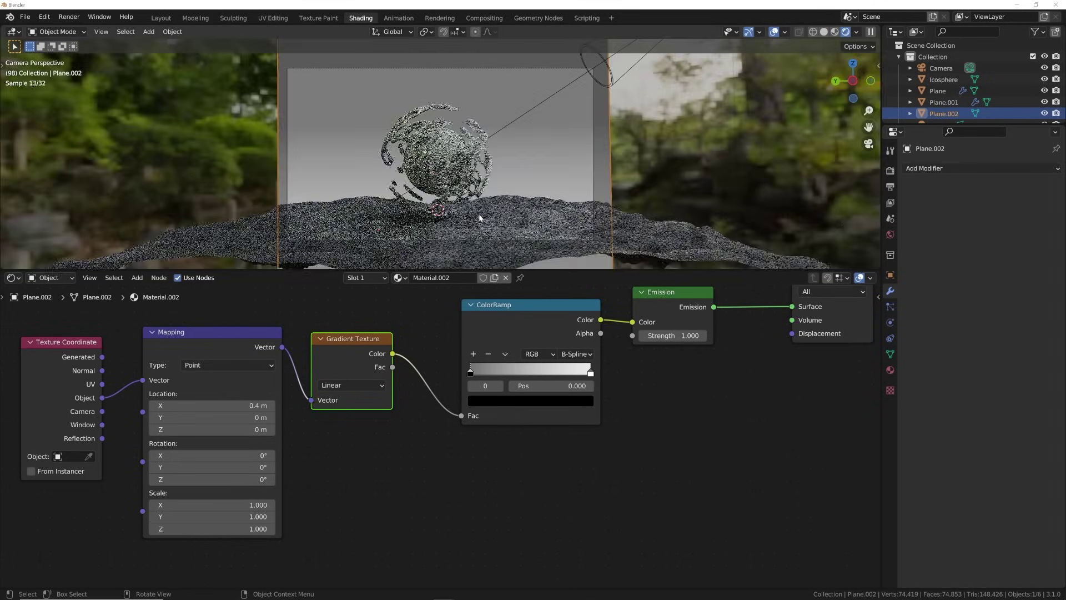
scroll(474, 204, up, 2)
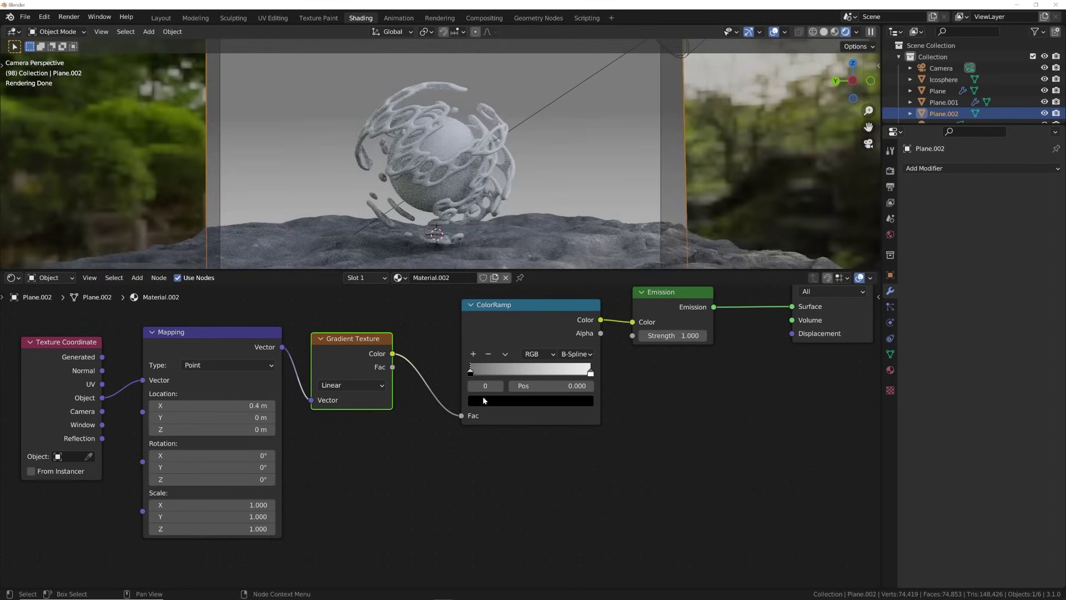
Tune the backdrop gradient by moving the ColorRamp's black stop to 0.468 and setting the Mapping node's X location to 0.66 m
drag(470, 371, 552, 373)
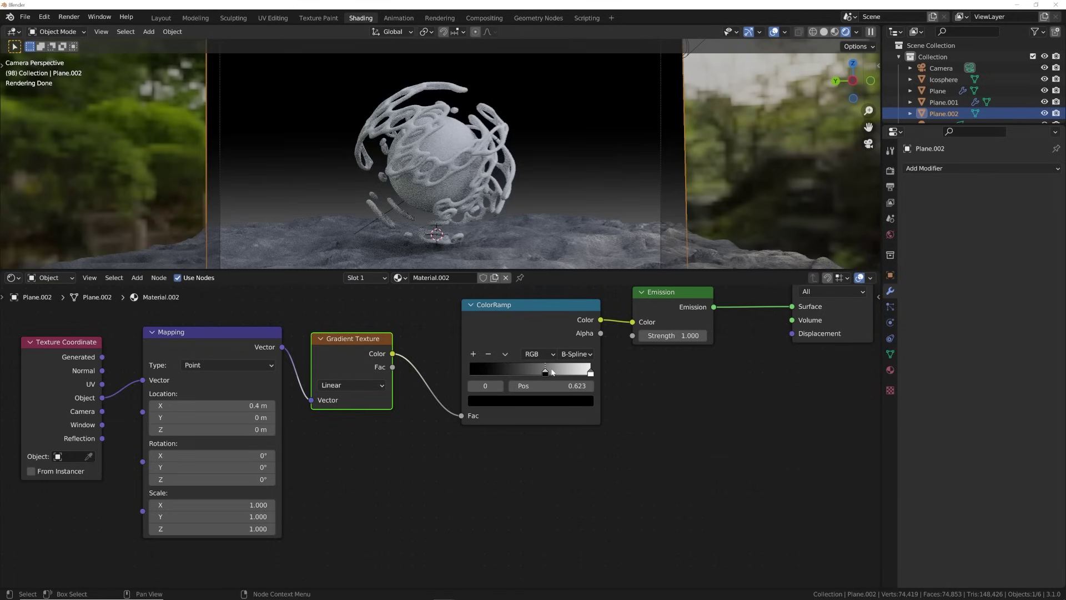
drag(222, 406, 243, 406)
scroll(155, 179, up, 2)
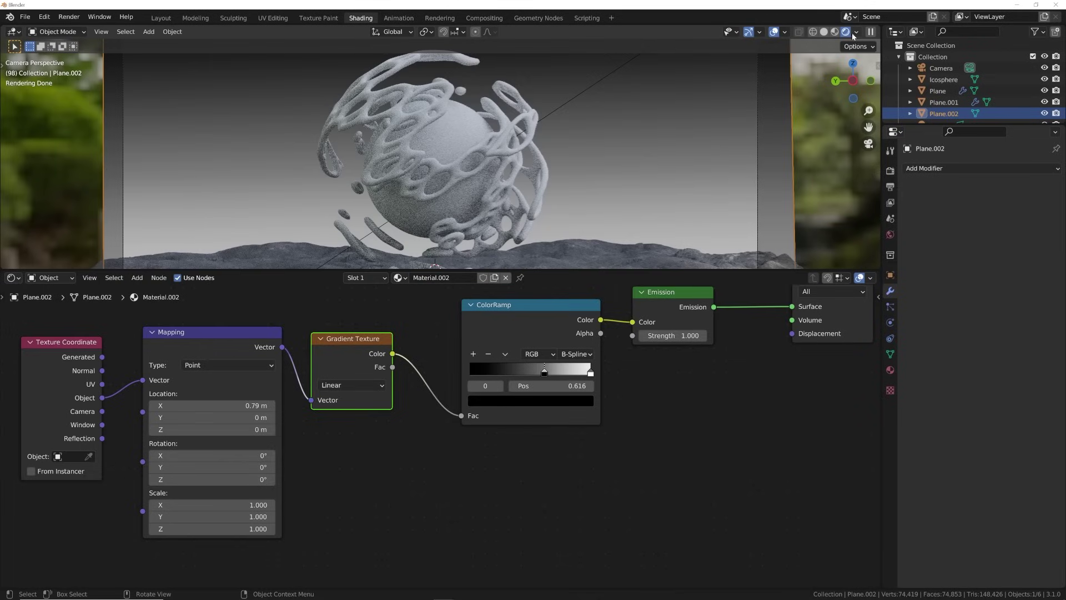
drag(547, 372, 533, 372)
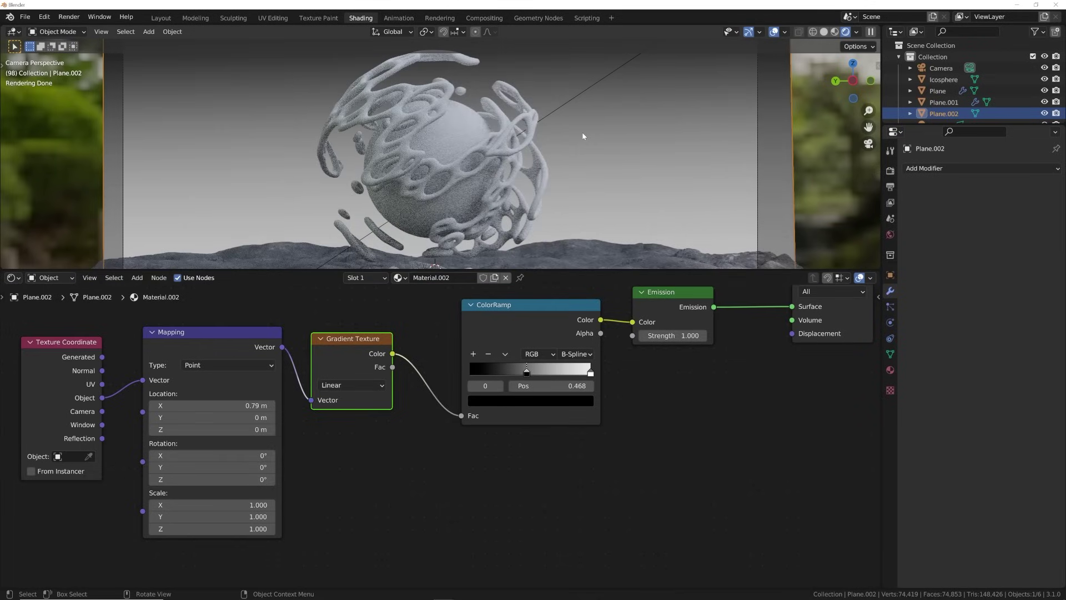
scroll(583, 136, down, 4)
drag(211, 405, 184, 406)
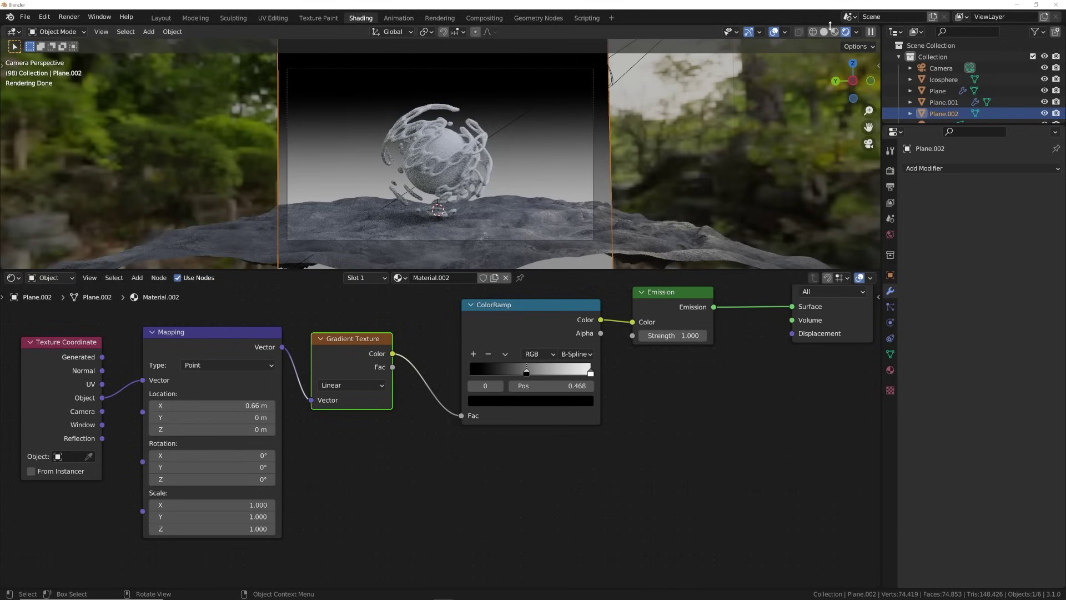
Enable Scene World lighting for the rendered viewport and clear the selection
click(857, 32)
click(791, 98)
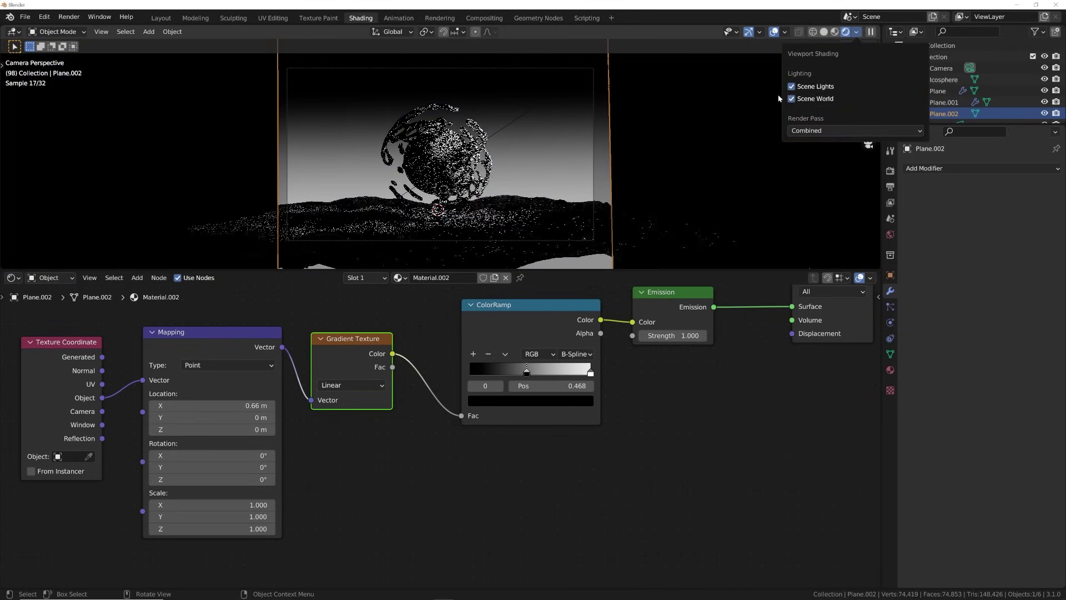
scroll(544, 175, up, 2)
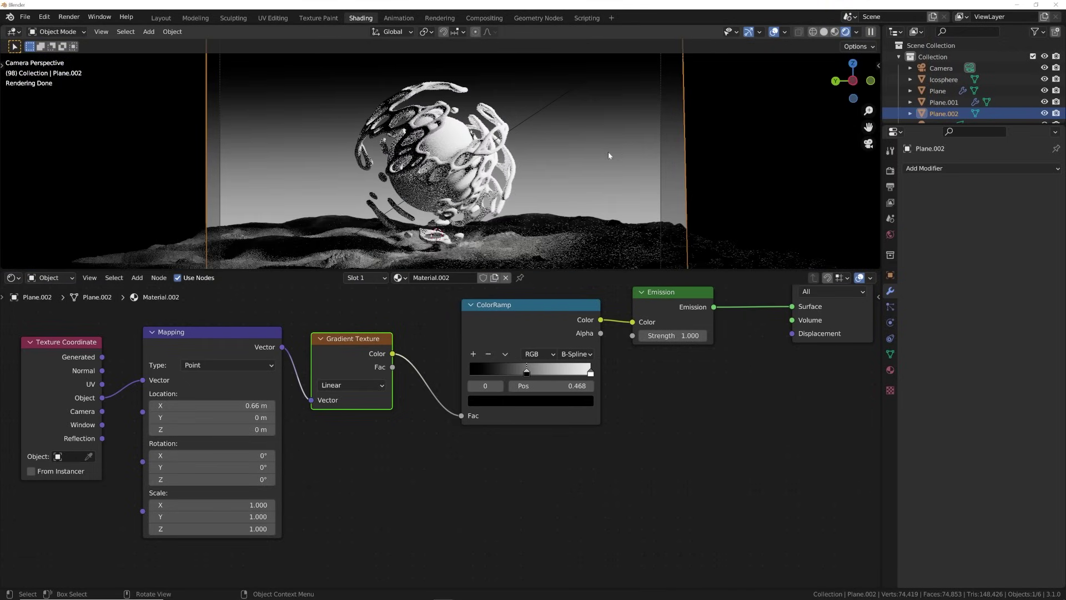
click(753, 134)
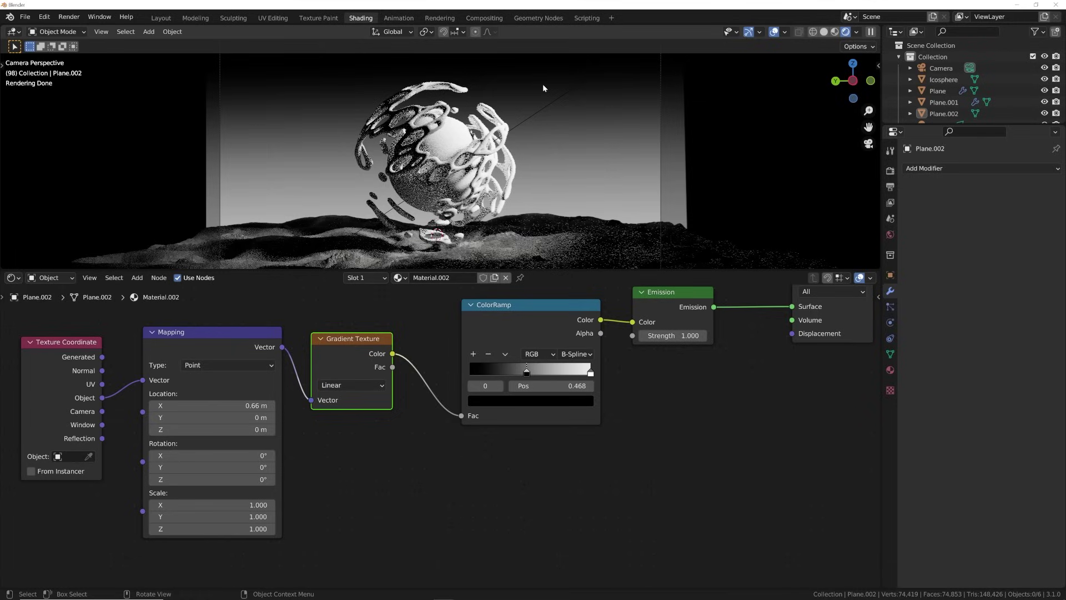
Tint the spot light pale blue with hex D0E7FF and copy that hex value
click(558, 100)
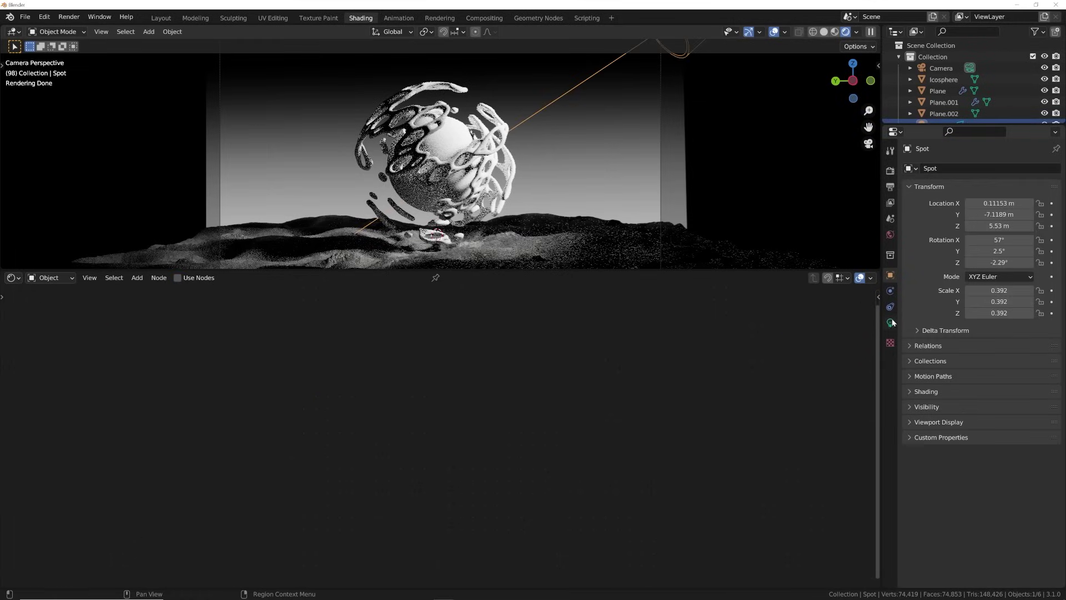
click(891, 323)
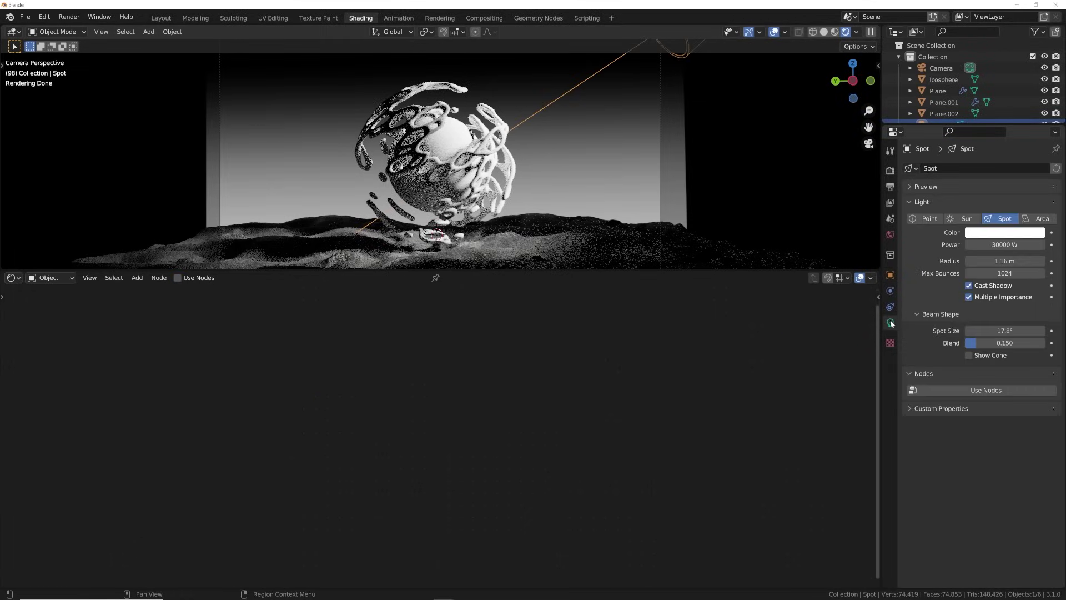
scroll(962, 45, down, 1)
click(997, 233)
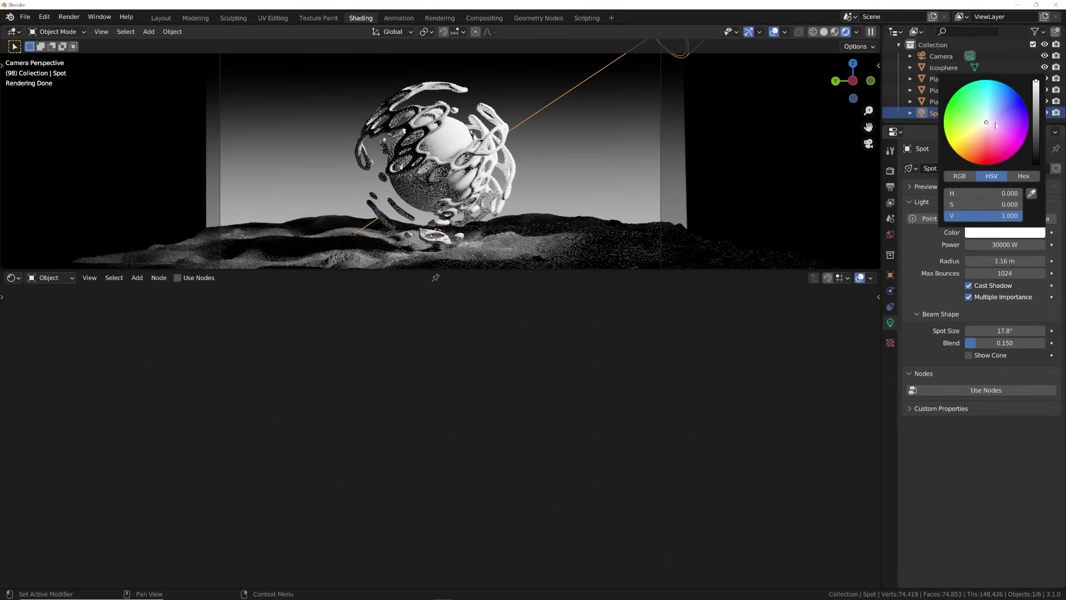
click(991, 116)
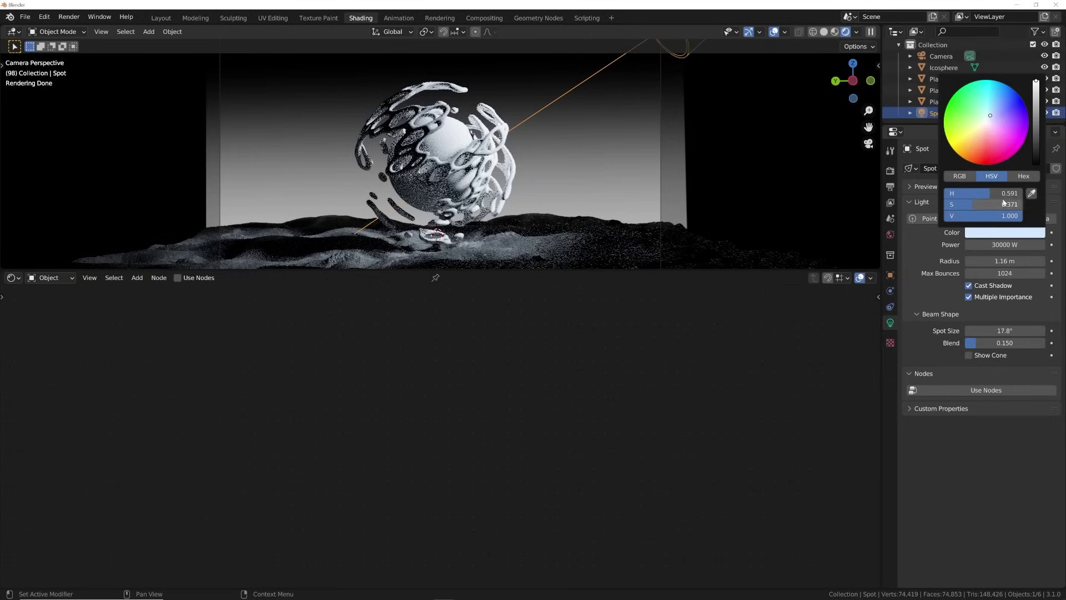
click(1023, 176)
click(1005, 195)
key(ctrl+c)
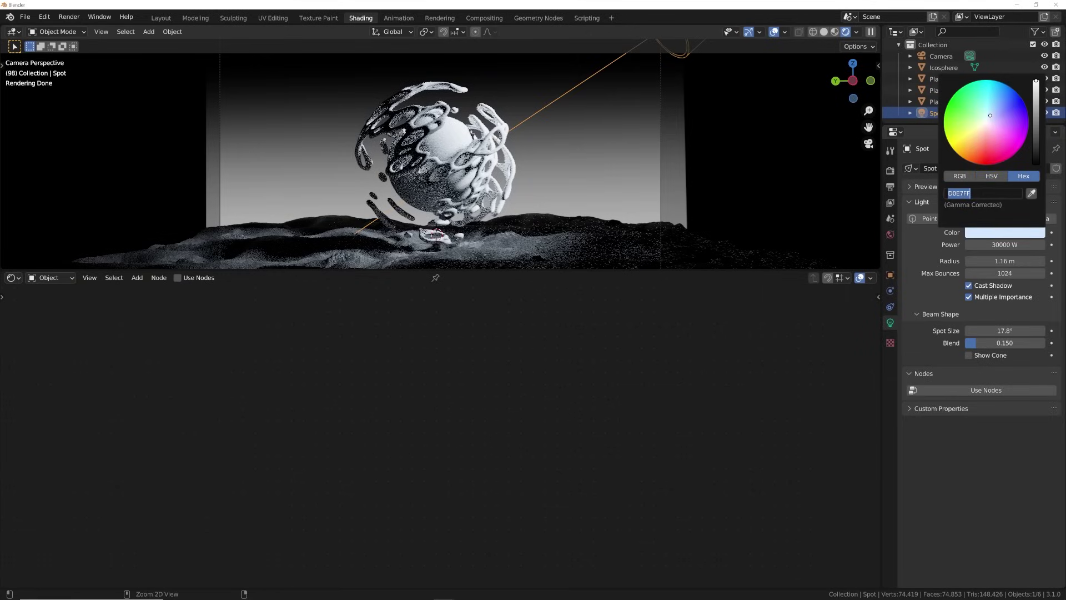
Paste the hex color D0E7FF into the white ColorRamp stop of the backdrop plane's material
click(558, 160)
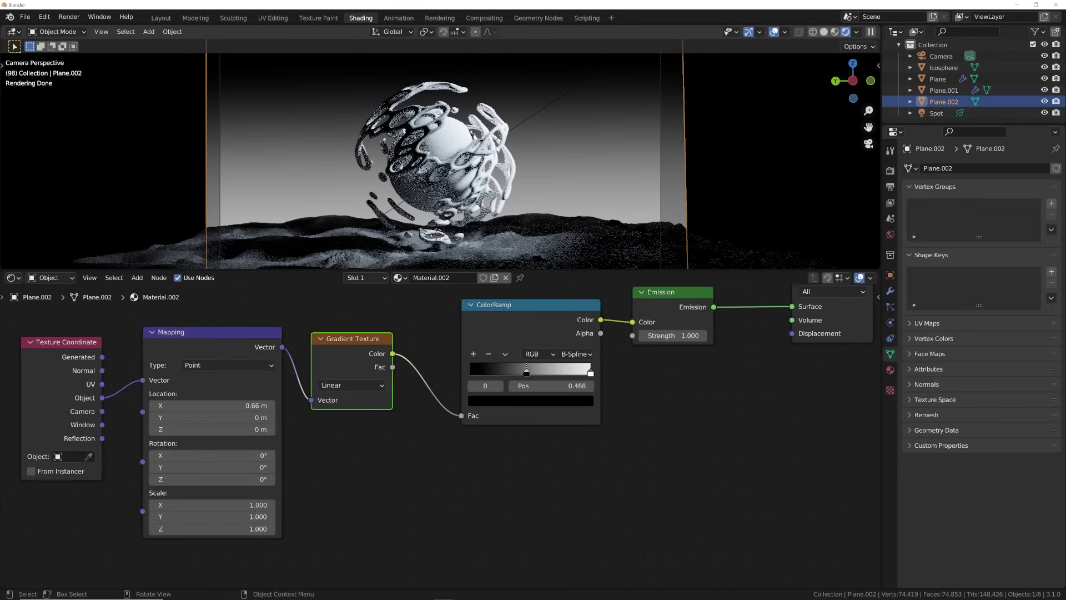
click(590, 372)
click(547, 400)
click(538, 347)
key(ctrl+v)
key(Return)
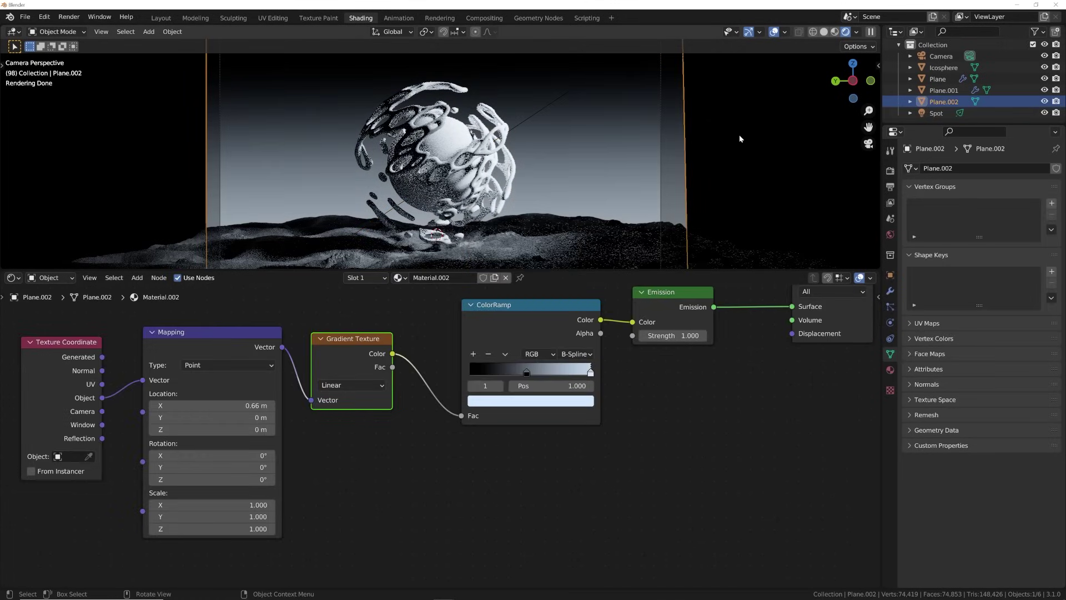
Show the rendered camera view in the Layout workspace and lower the camera by about 0.25 m
click(160, 20)
click(859, 33)
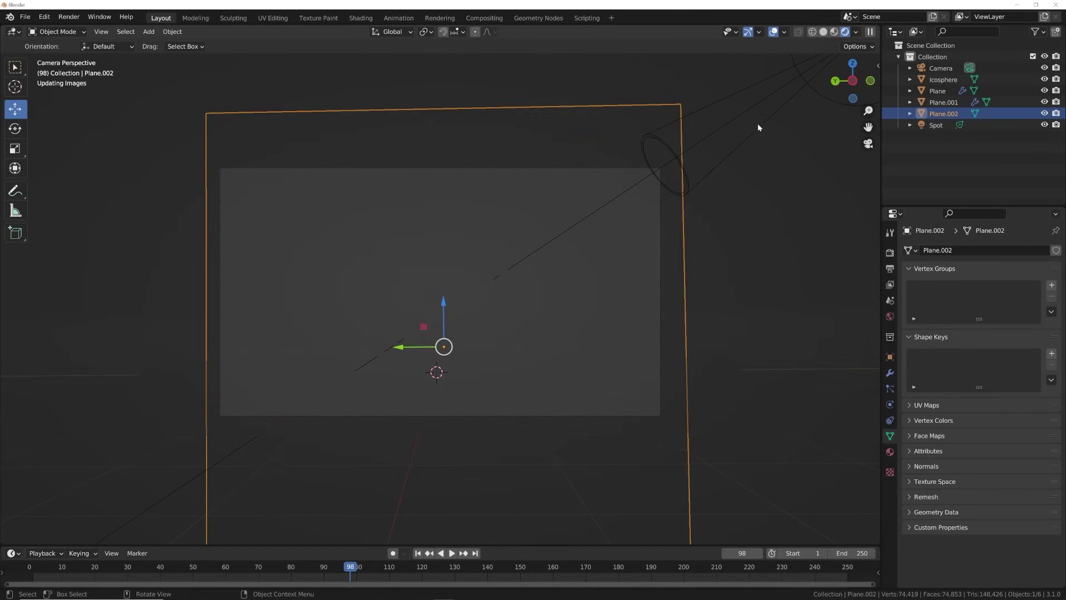
scroll(624, 231, up, 3)
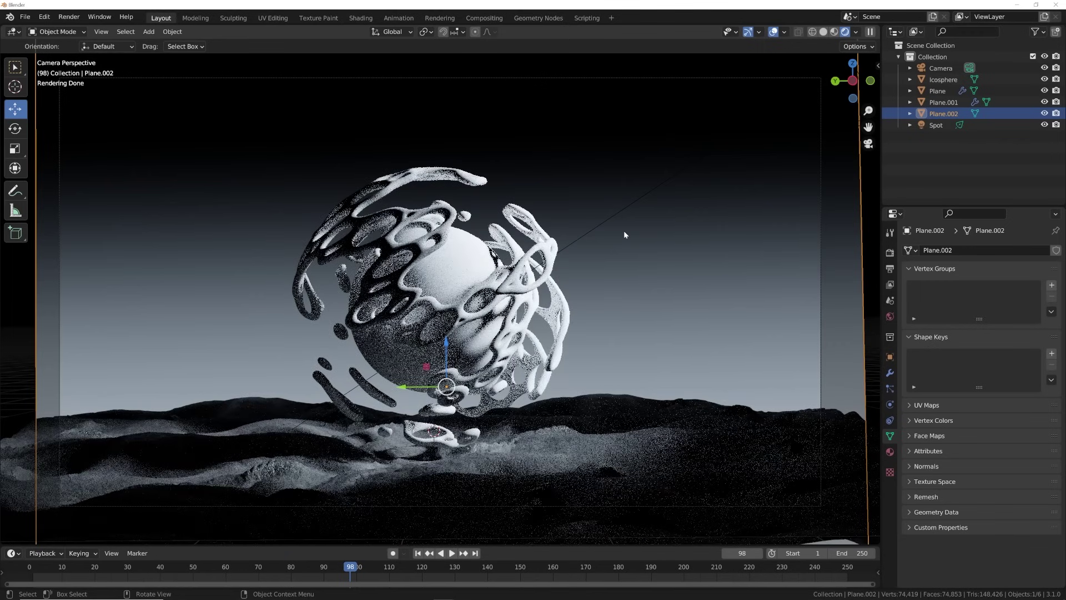
click(941, 68)
key(g)
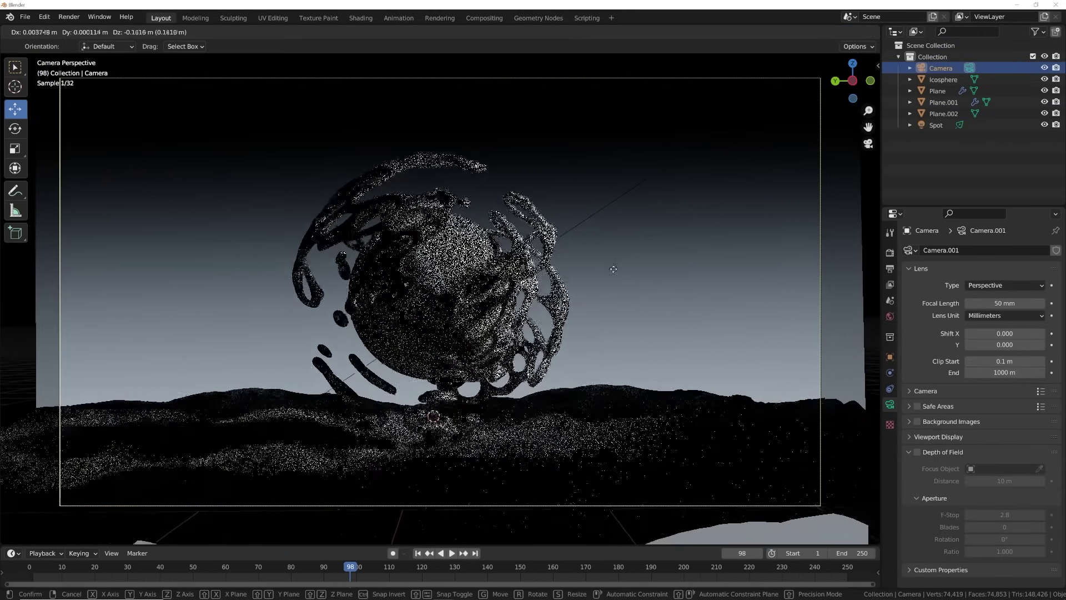
click(613, 286)
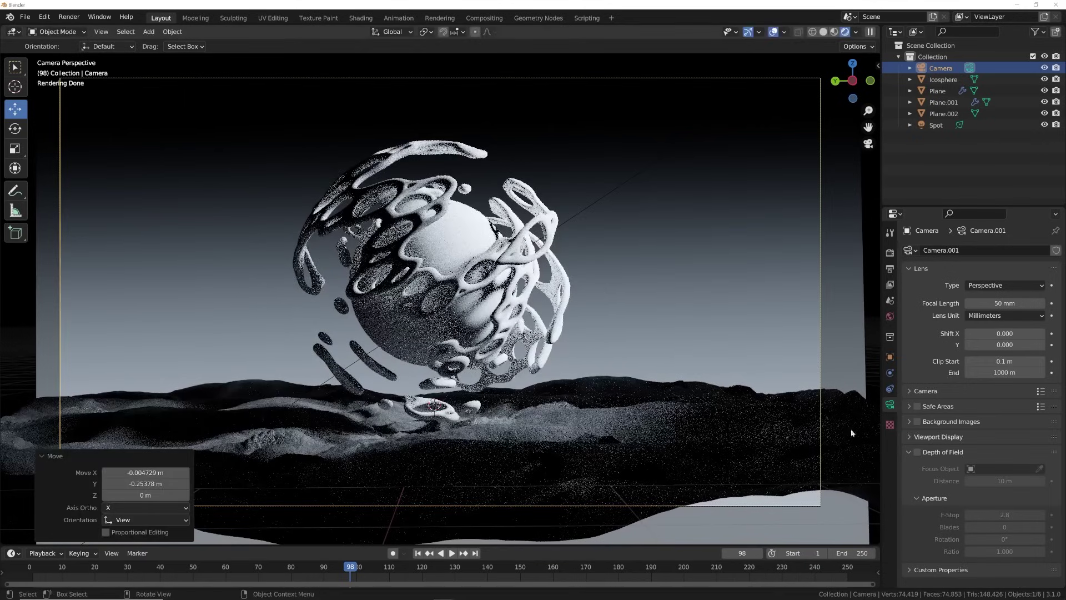
Tilt the camera slightly through its X rotation and set its focal length to 53.8 mm
click(890, 357)
drag(1000, 322, 1003, 322)
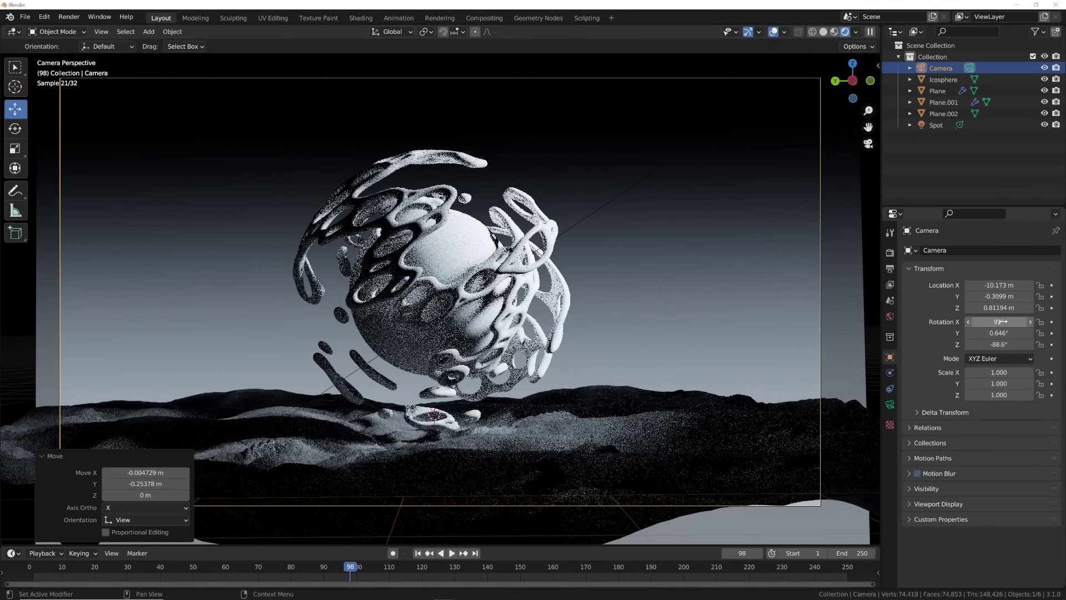
click(890, 404)
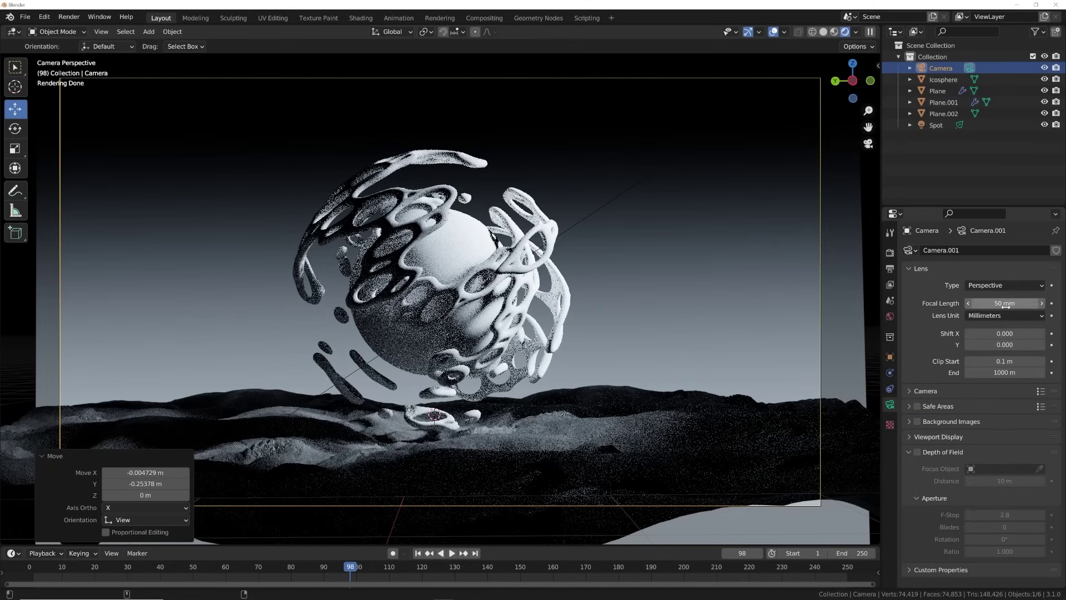
drag(1006, 306, 1020, 306)
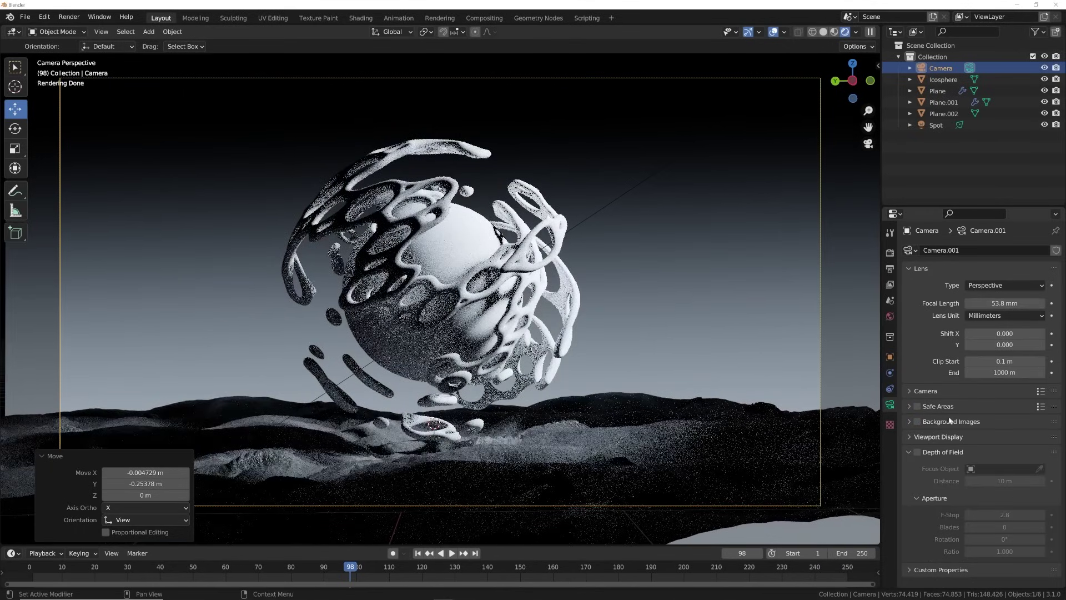
Enable the camera's depth of field with an F-Stop of 0.1 and a focus distance of 9.2 m
click(917, 452)
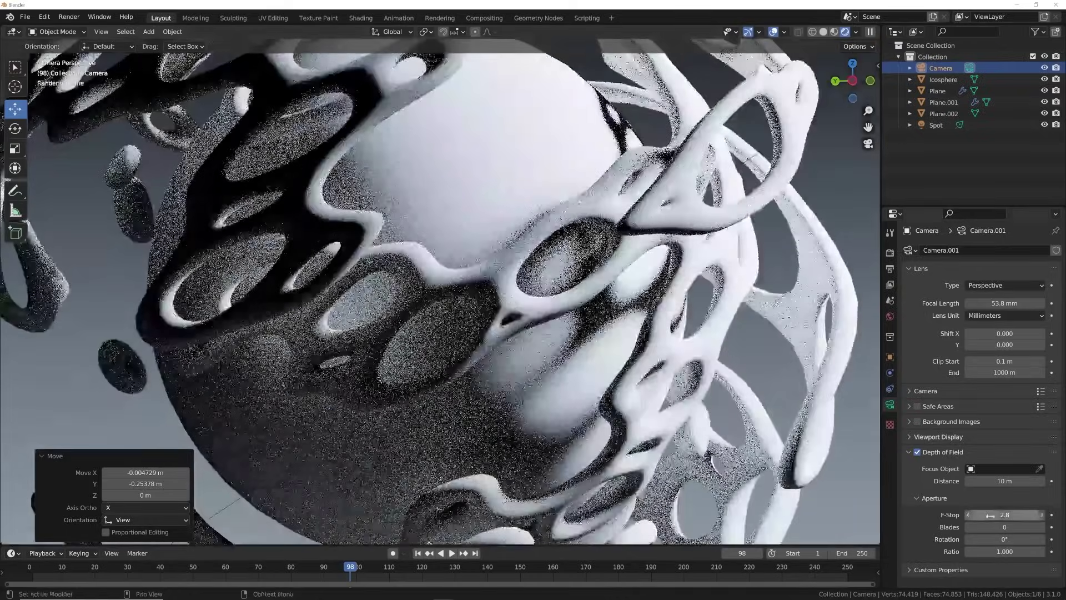
drag(990, 516, 955, 515)
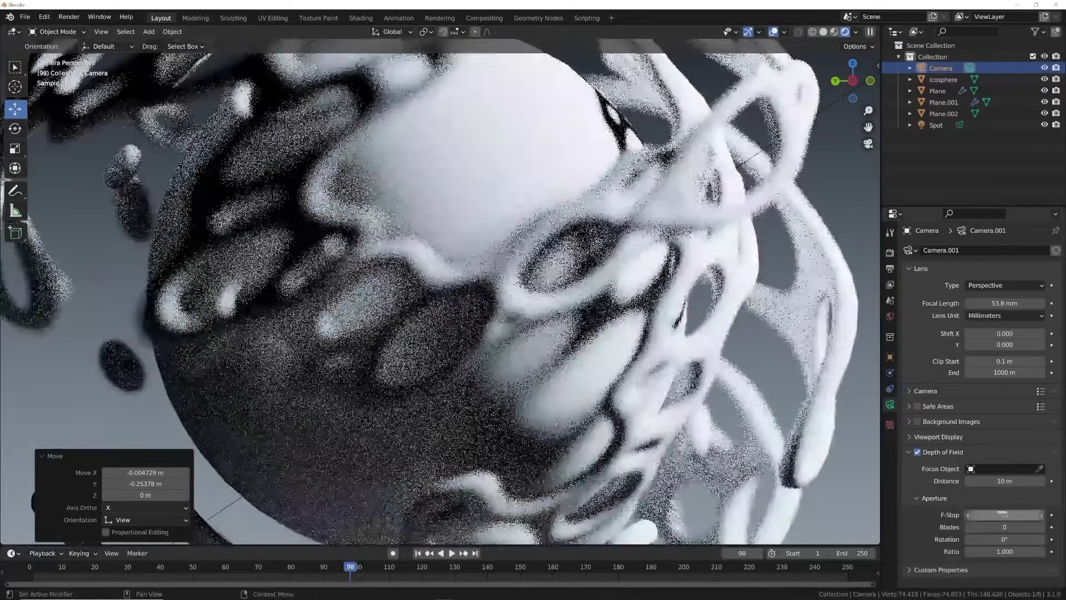
scroll(820, 429, up, 2)
drag(1006, 481, 980, 481)
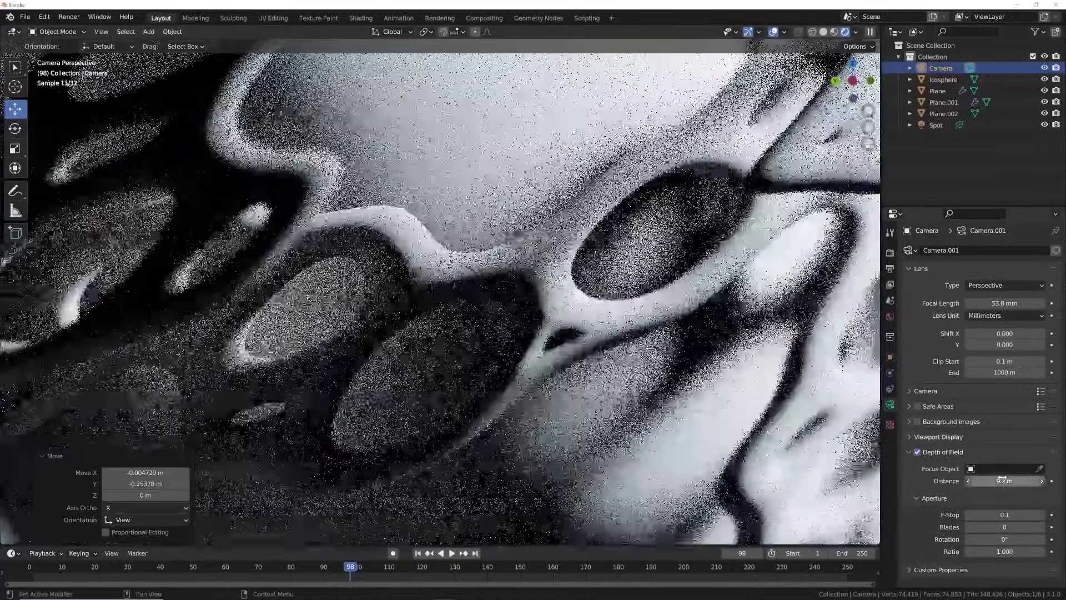
Turn on Depth of Field for solid viewport shading and check the 9.2 m focus distance on the front of the shell
click(825, 32)
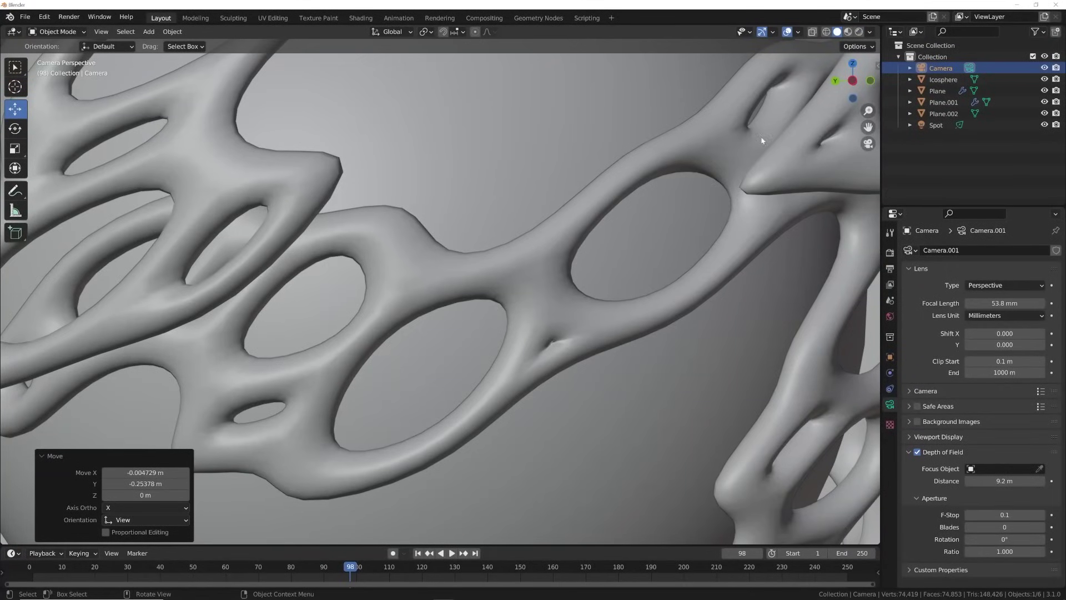
click(870, 31)
click(869, 32)
click(807, 296)
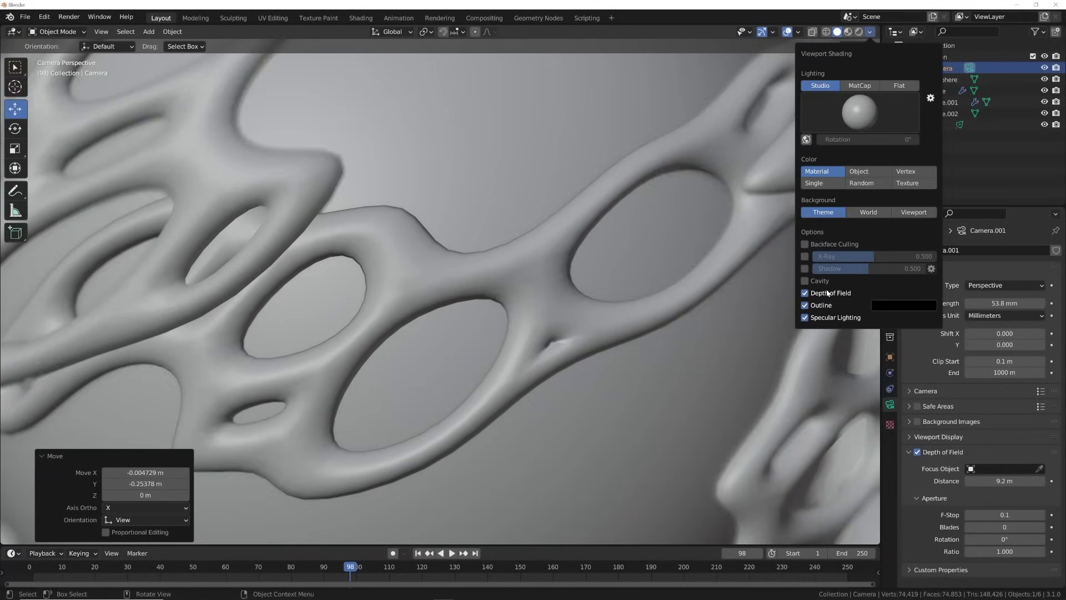
mouse_move(1005, 480)
mouse_down()
mouse_move(1044, 481)
mouse_move(994, 480)
mouse_move(1005, 481)
mouse_up()
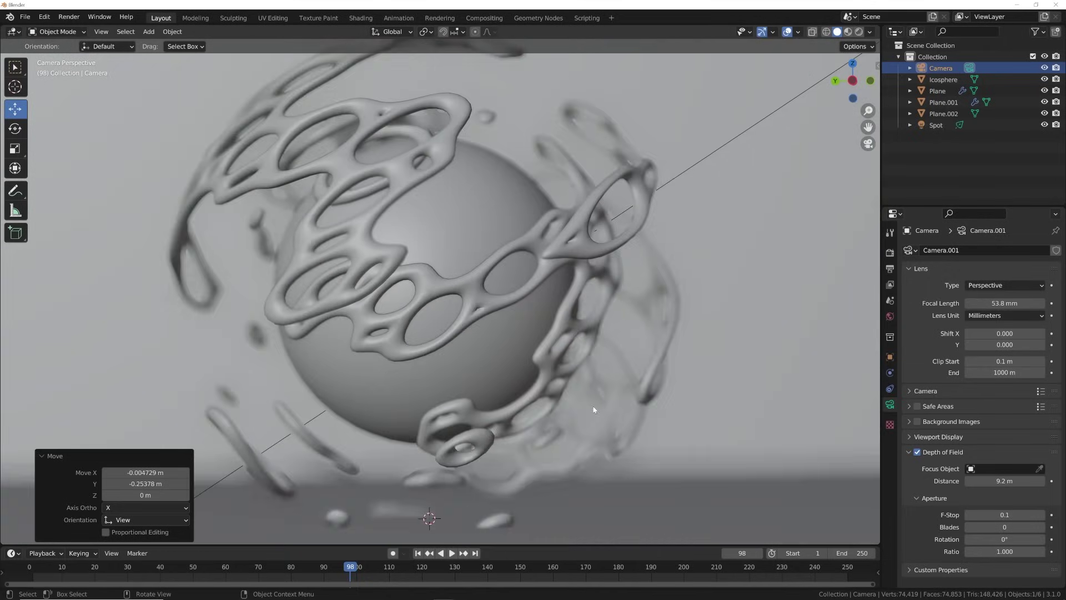
scroll(592, 404, down, 5)
Return to rendered shading and raise the camera's F-Stop to 0.6
click(859, 32)
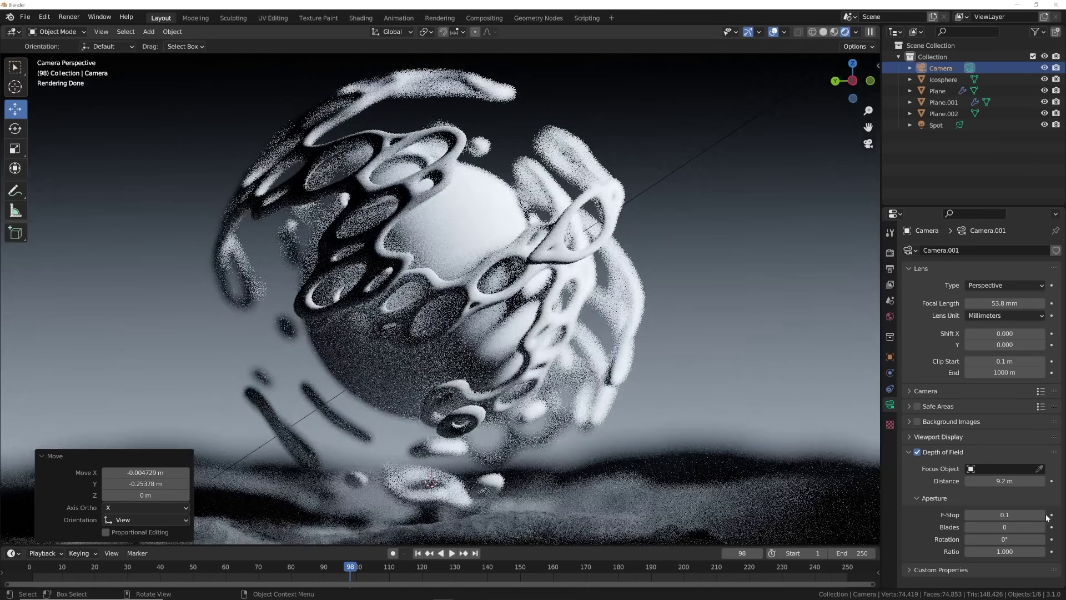
click(1042, 515)
click(1041, 514)
click(1041, 515)
click(1041, 515)
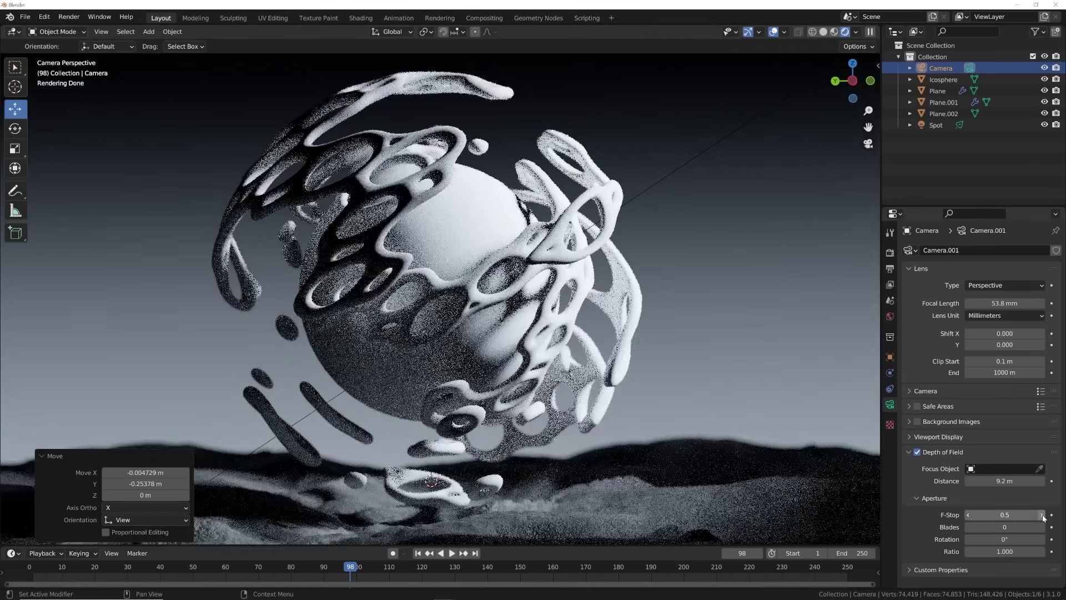
click(1042, 515)
scroll(467, 342, down, 2)
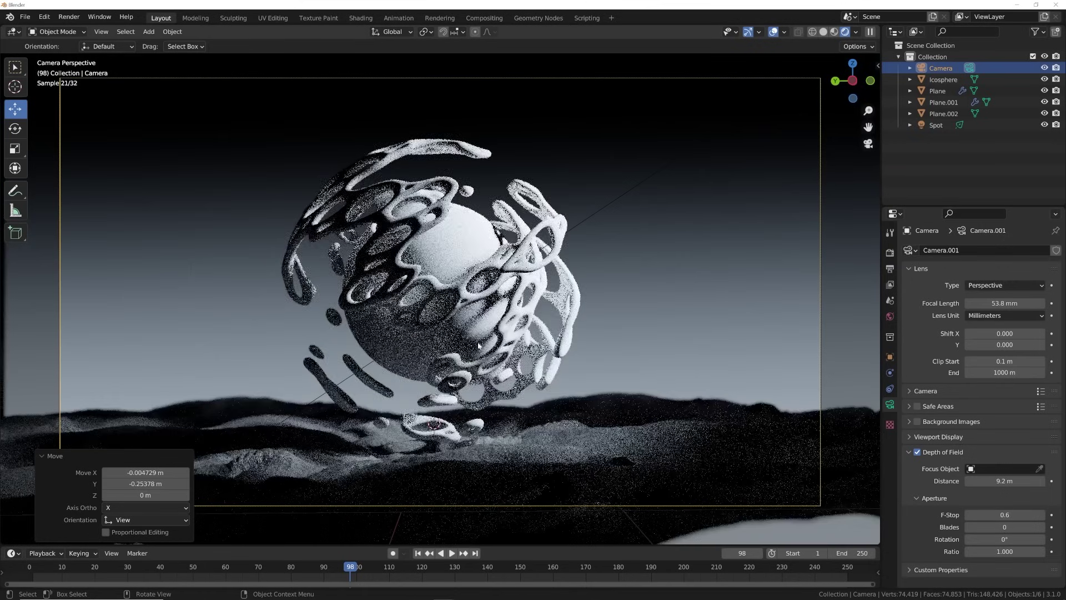
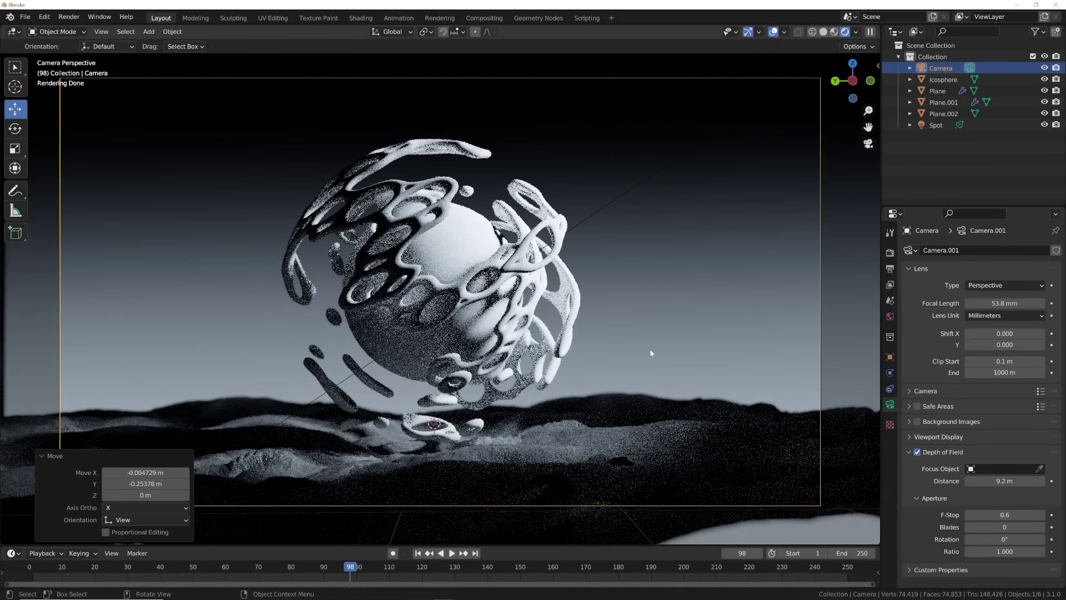
Add a Principled Volume with density 0.03 to the world, and return the viewport to solid shading
click(824, 32)
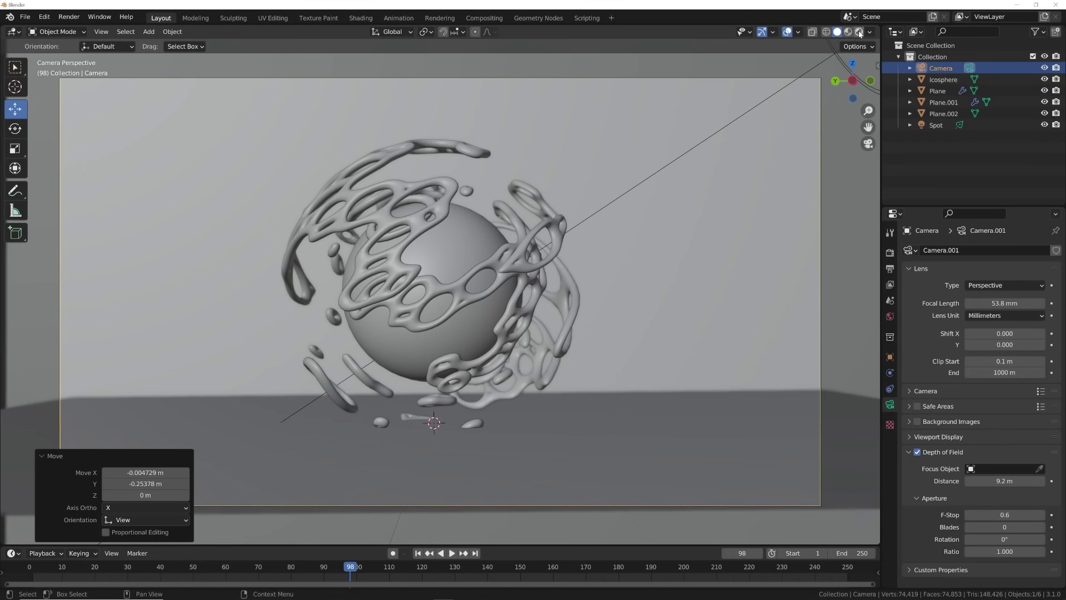
click(859, 32)
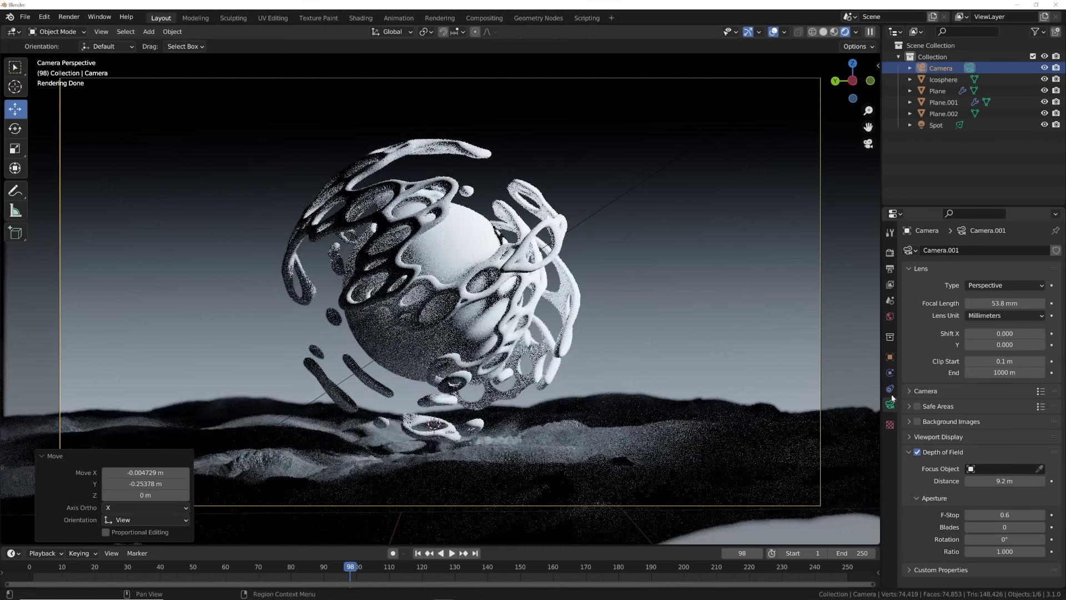
click(890, 318)
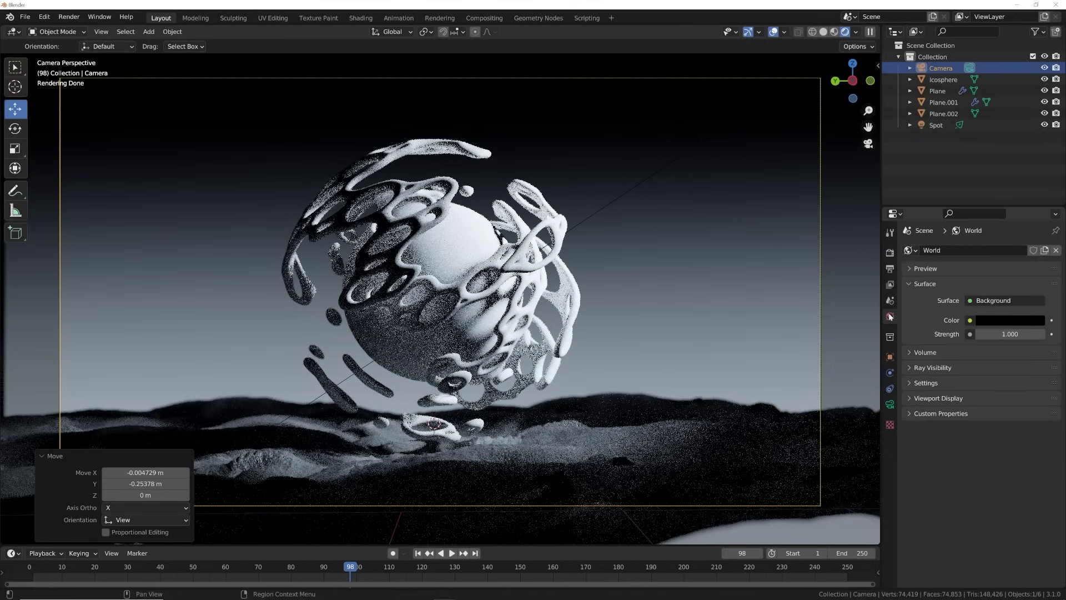
click(924, 352)
click(973, 372)
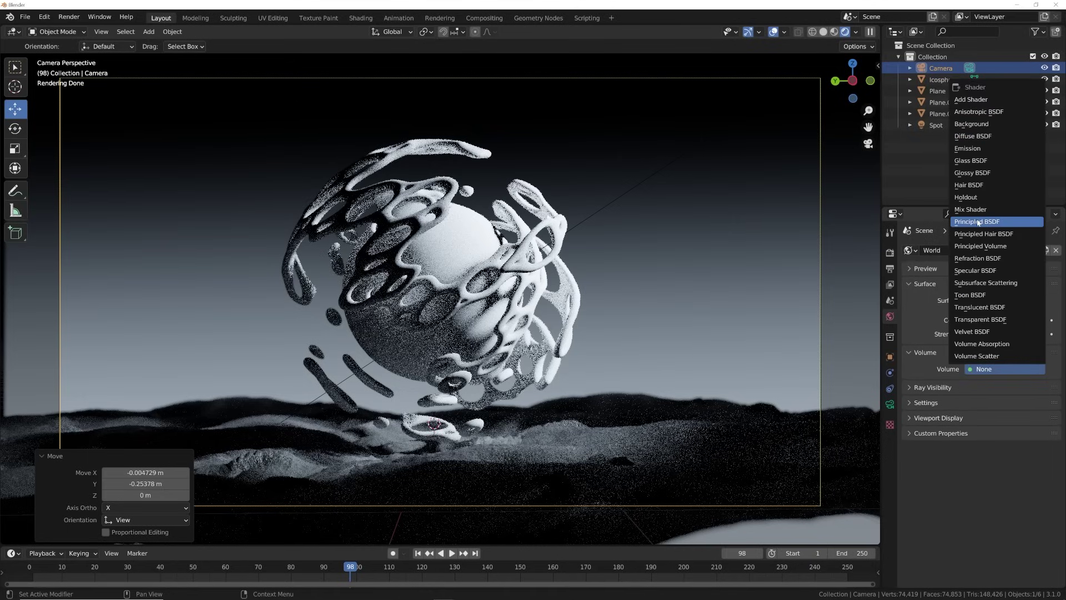
click(982, 246)
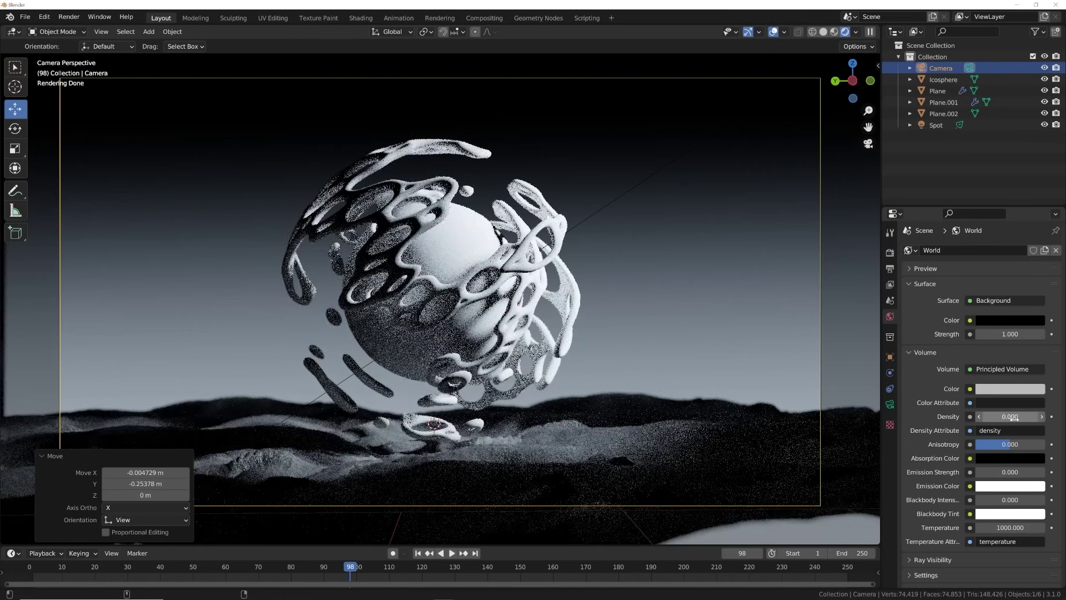
drag(1014, 418, 1025, 419)
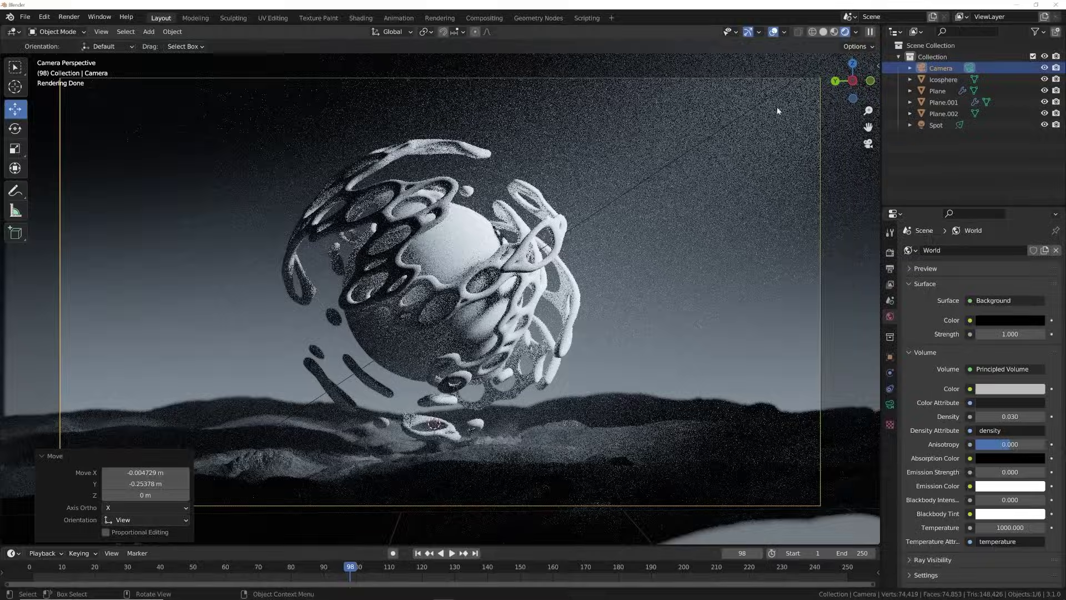
click(824, 32)
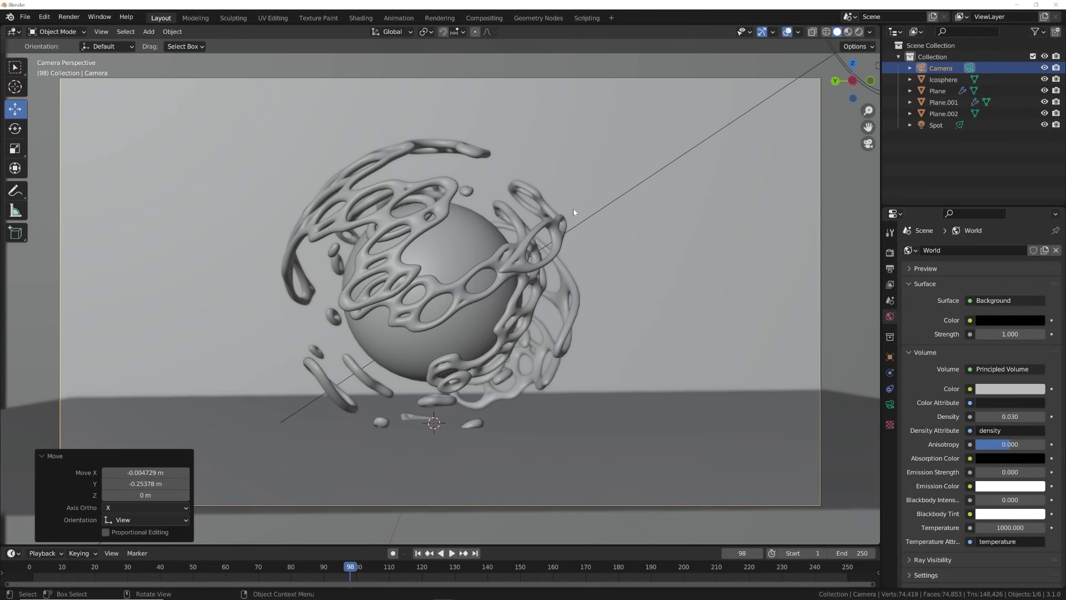
scroll(401, 304, up, 5)
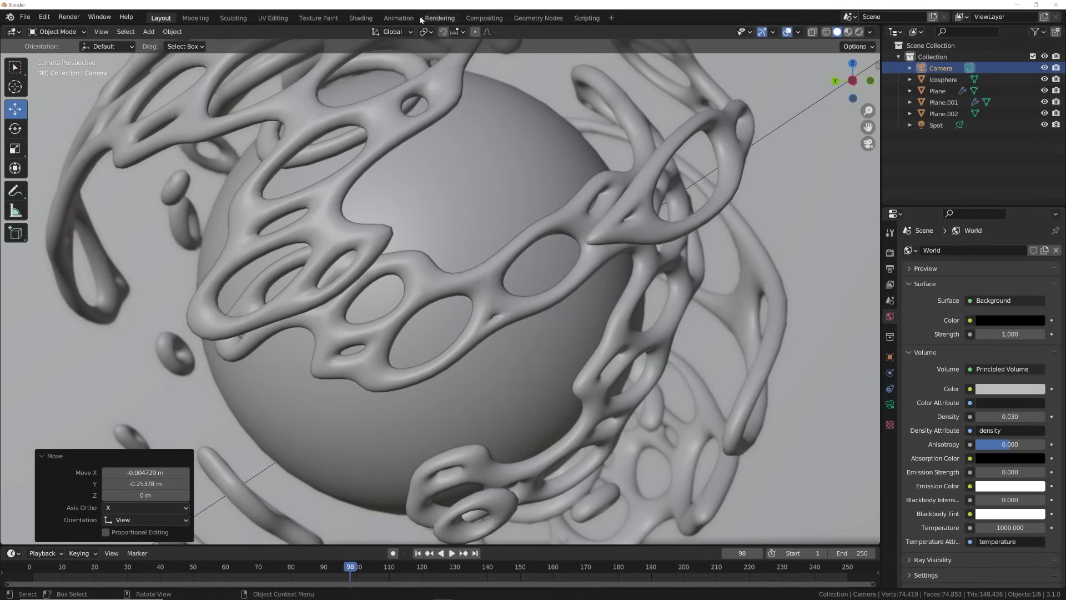
Add a material slot to the wire shell object and create a new material in it
click(603, 232)
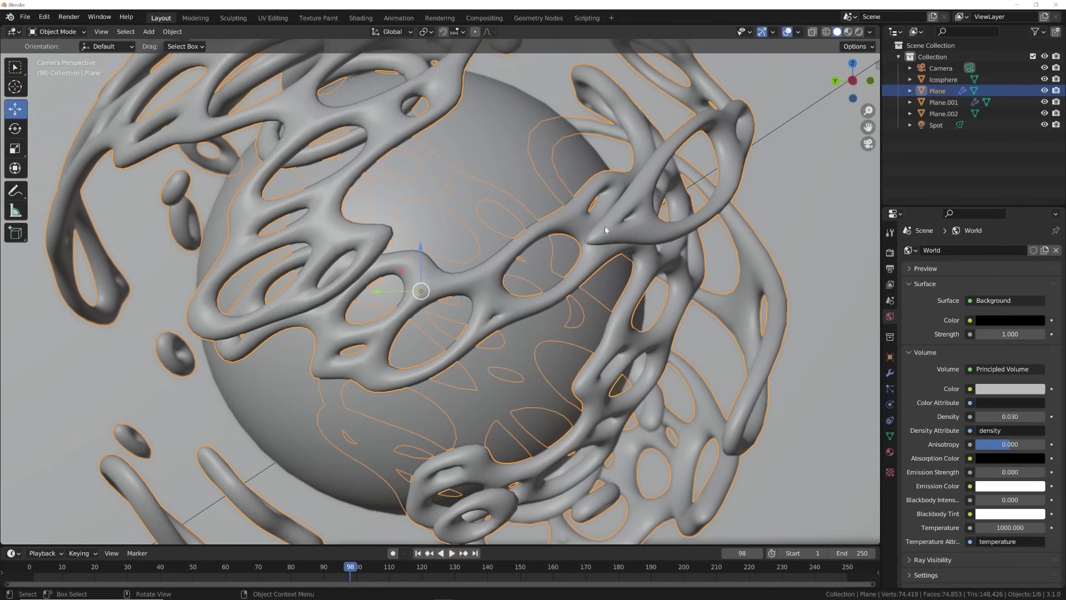
click(890, 451)
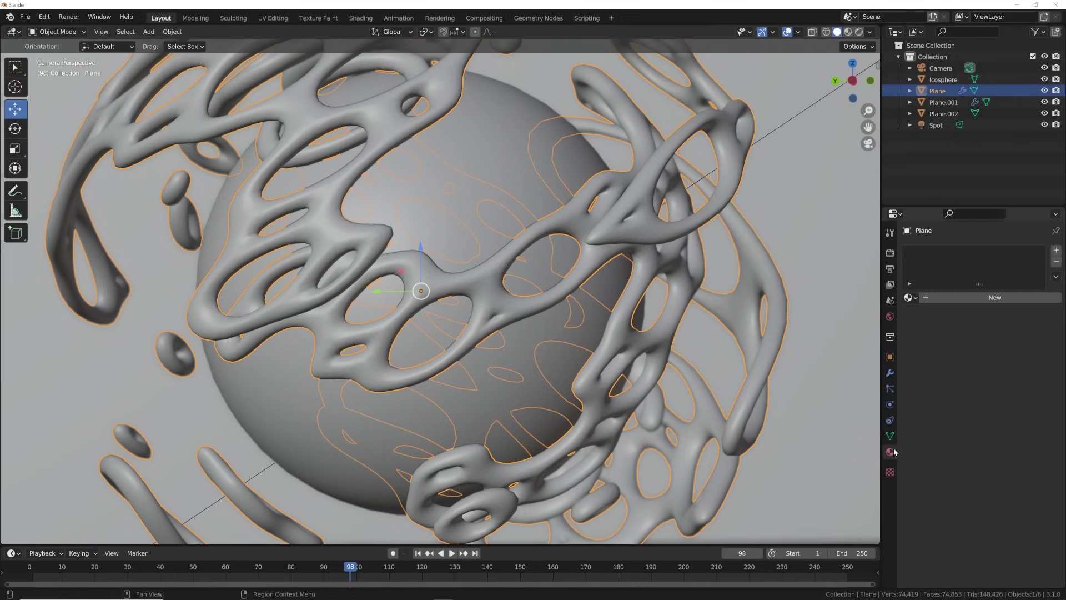
click(1056, 250)
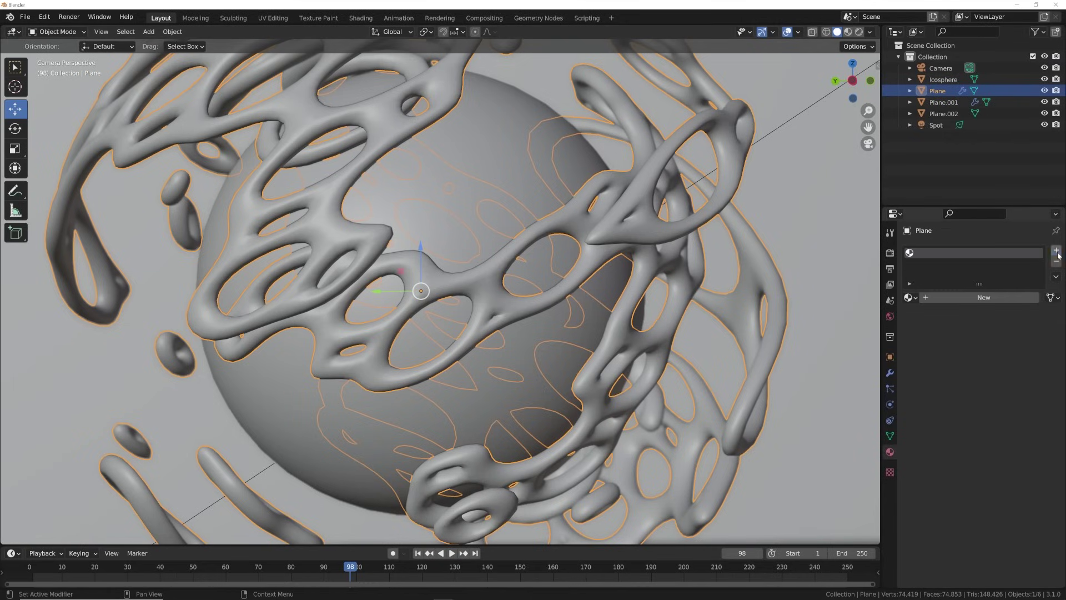
click(981, 298)
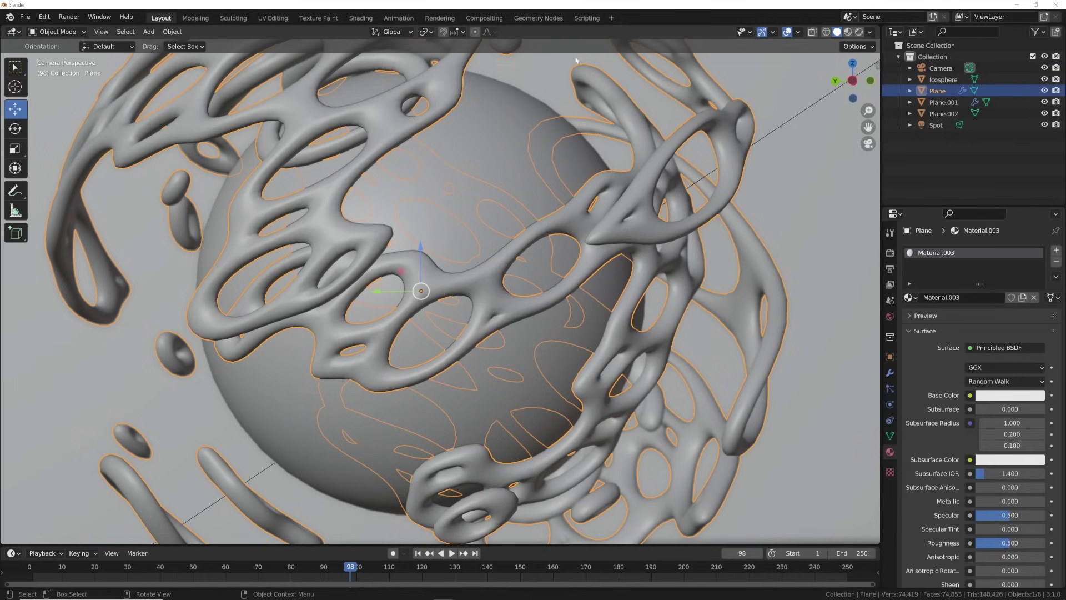
Insert a Set Material node after the final Join Geometry node in the shell's geometry nodes and assign Material.003
click(538, 18)
scroll(552, 419, down, 6)
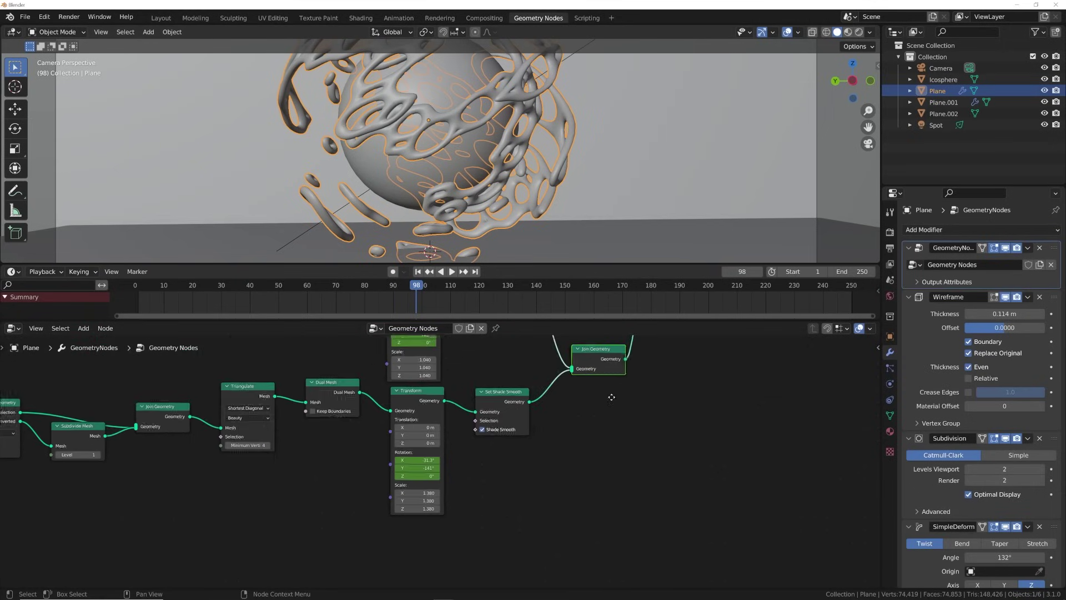
middle_drag(638, 372, 482, 412)
scroll(483, 410, up, 8)
key(shift+a)
click(445, 364)
text(set m)
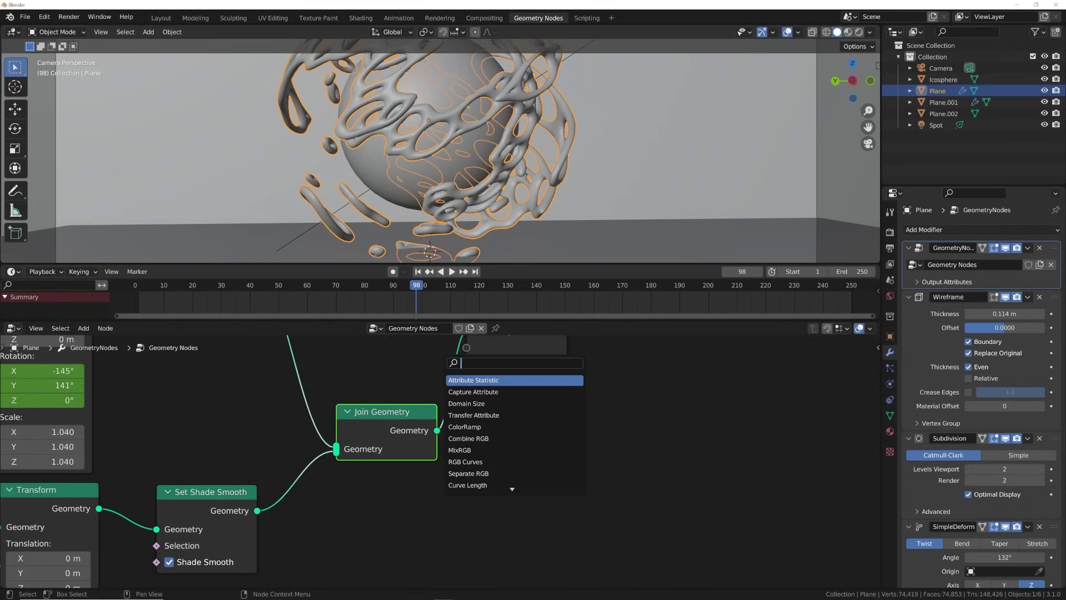
key(Return)
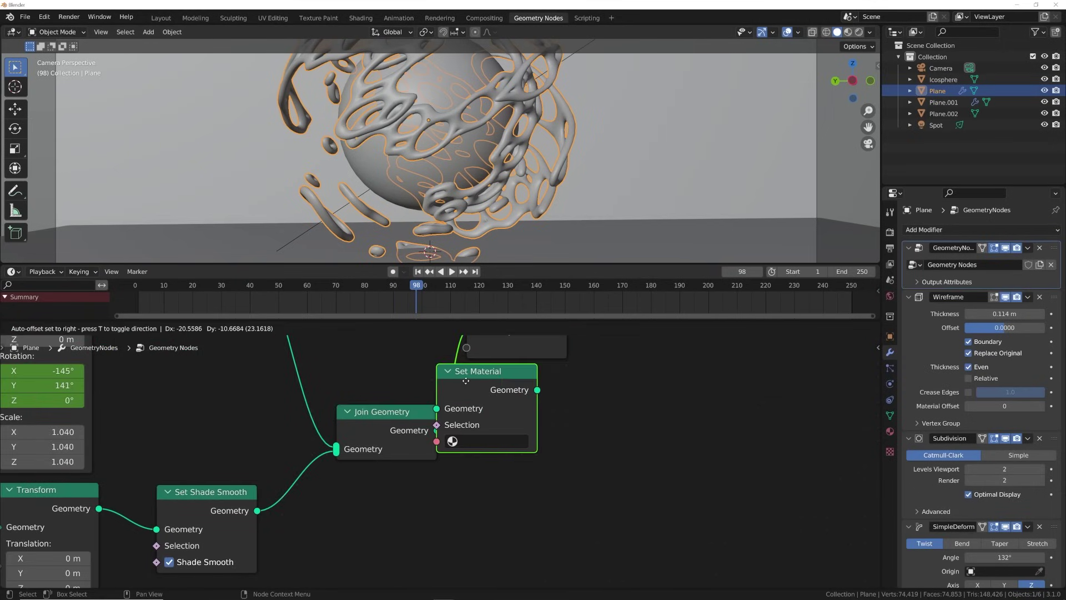
click(518, 382)
click(562, 446)
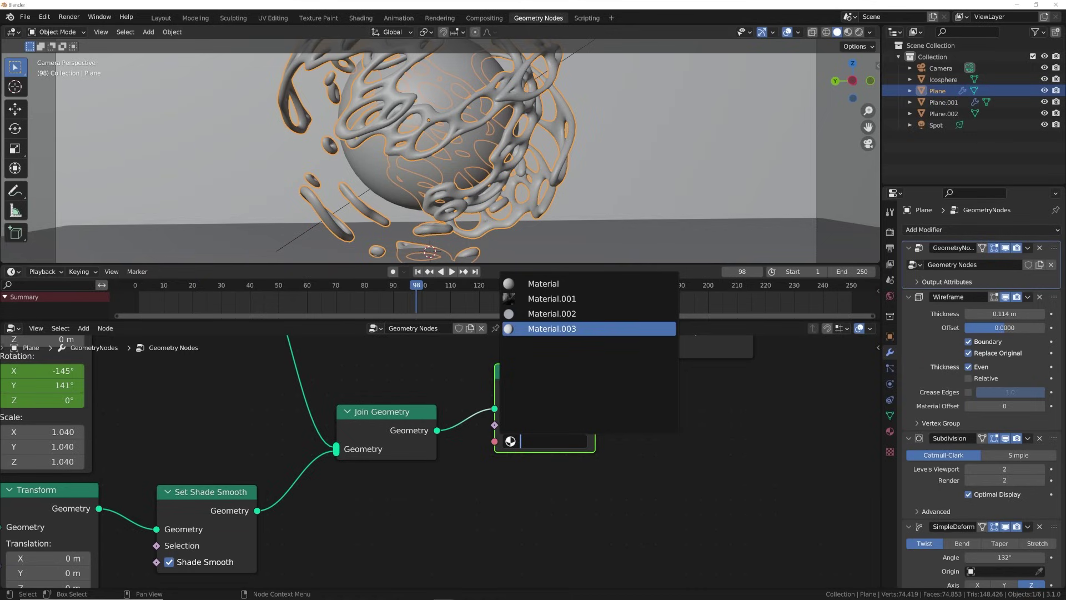
click(550, 329)
Open the shell's material in the Shading workspace and preview the shell up close in Material Preview shading
click(890, 432)
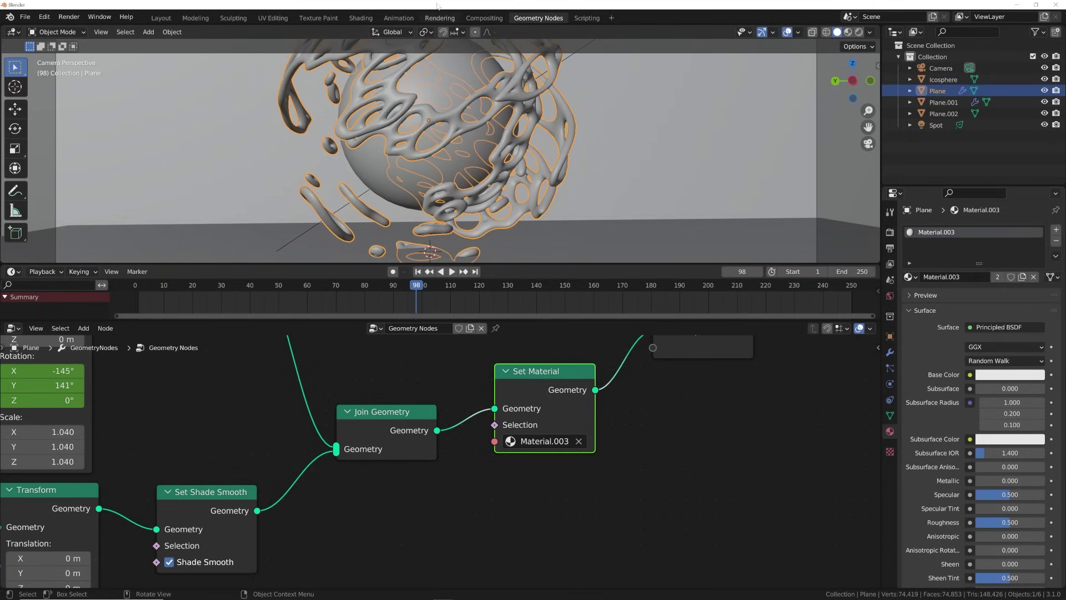
click(365, 21)
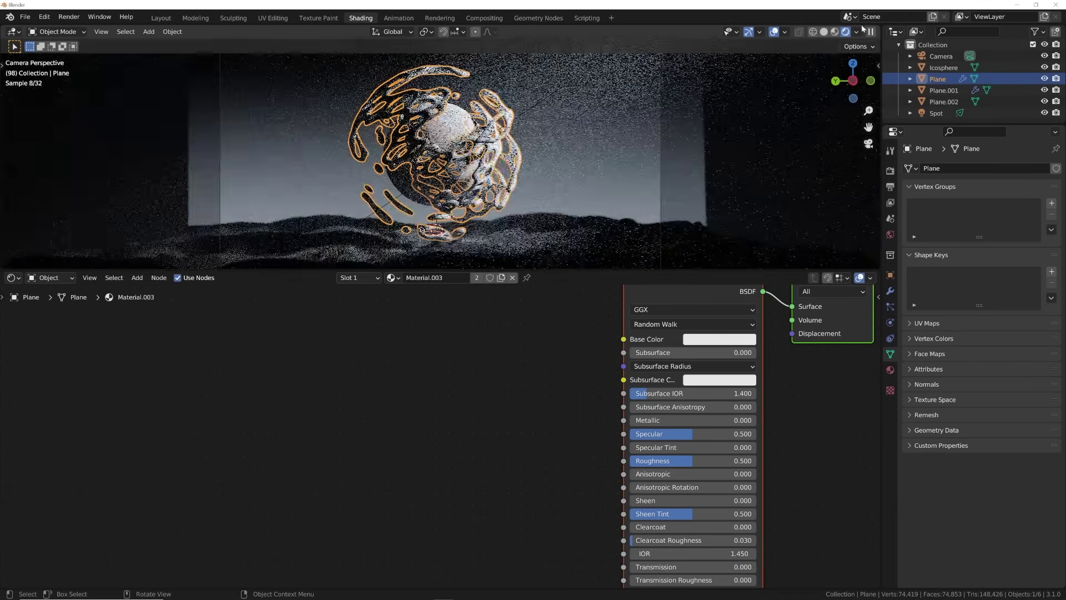
click(857, 33)
click(836, 34)
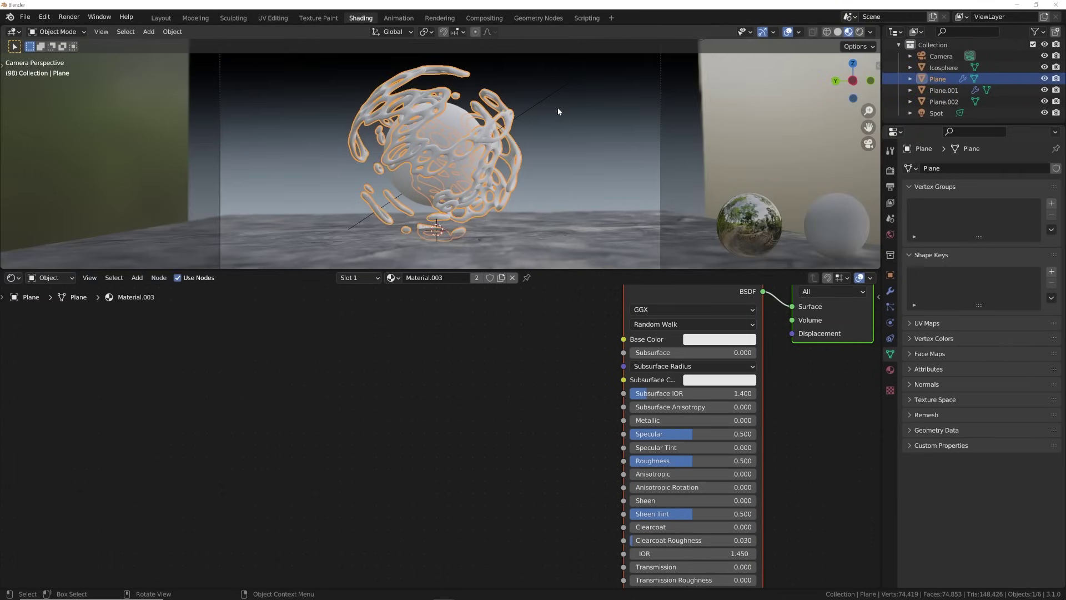
scroll(576, 101, up, 6)
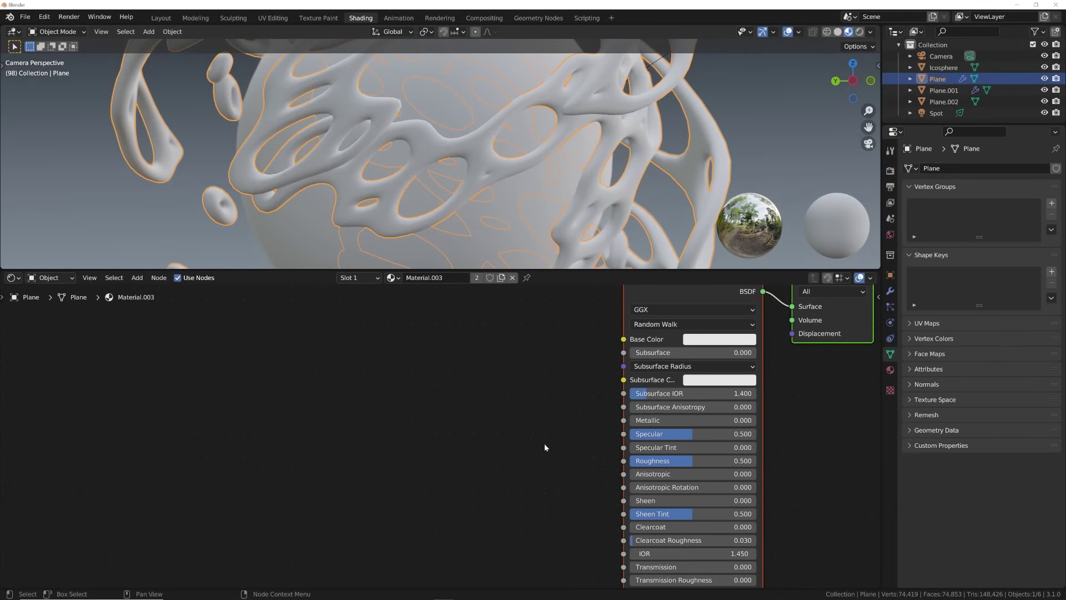
Add a Bump node and connect its Normal output to the Principled BSDF's Normal input
middle_drag(544, 431, 407, 365)
key(shift+a)
click(408, 365)
text(bum)
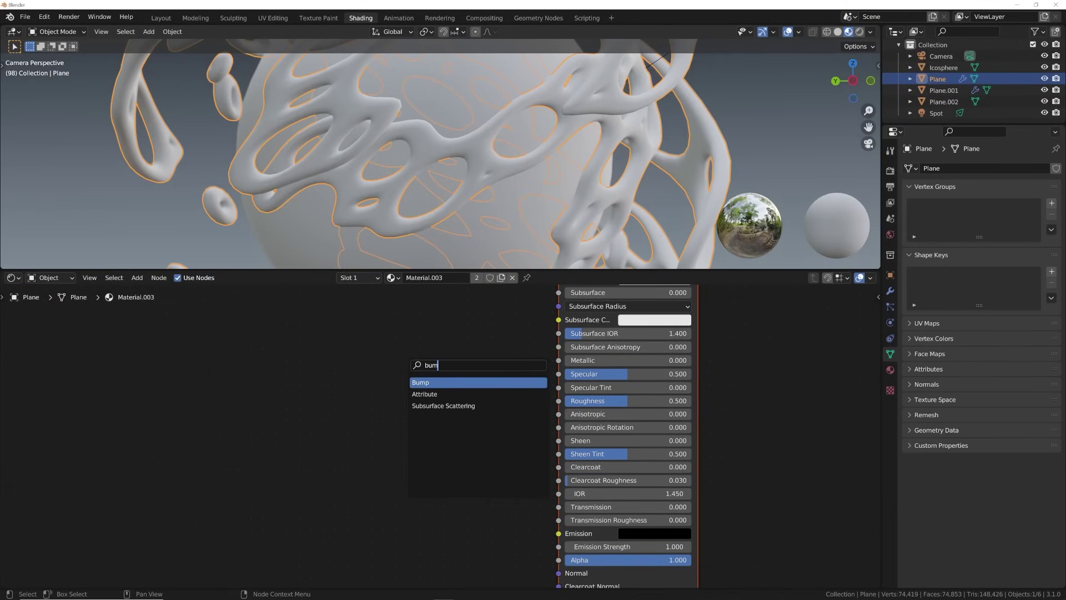
key(Return)
click(468, 488)
middle_drag(469, 488, 495, 401)
drag(500, 416, 490, 464)
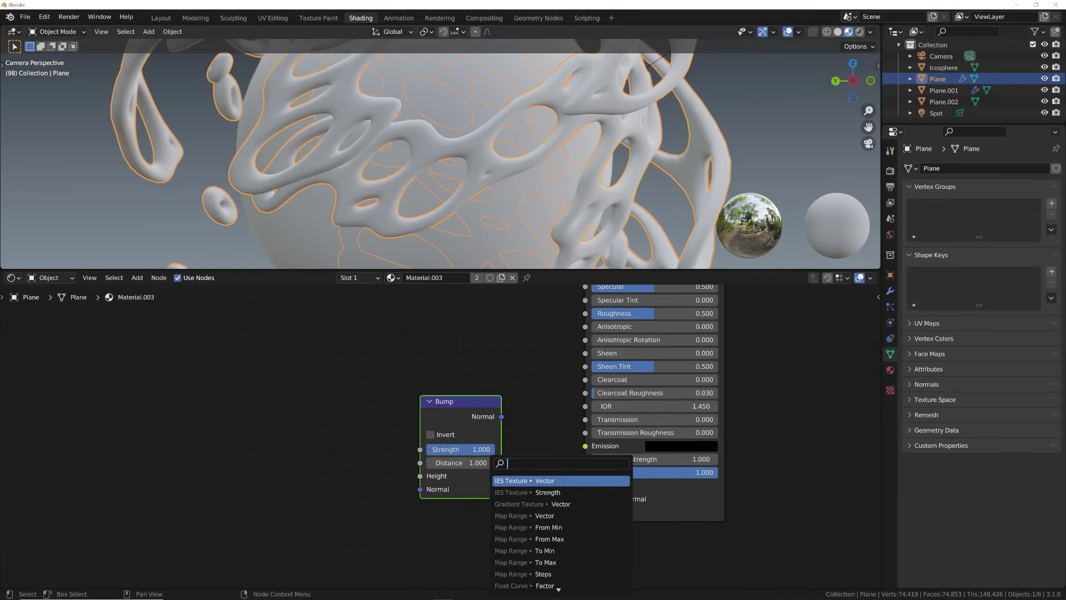
drag(488, 414, 590, 485)
Add a ColorRamp node and connect its Color output to the Bump node's Height input
key(shift+a)
click(471, 393)
text(col)
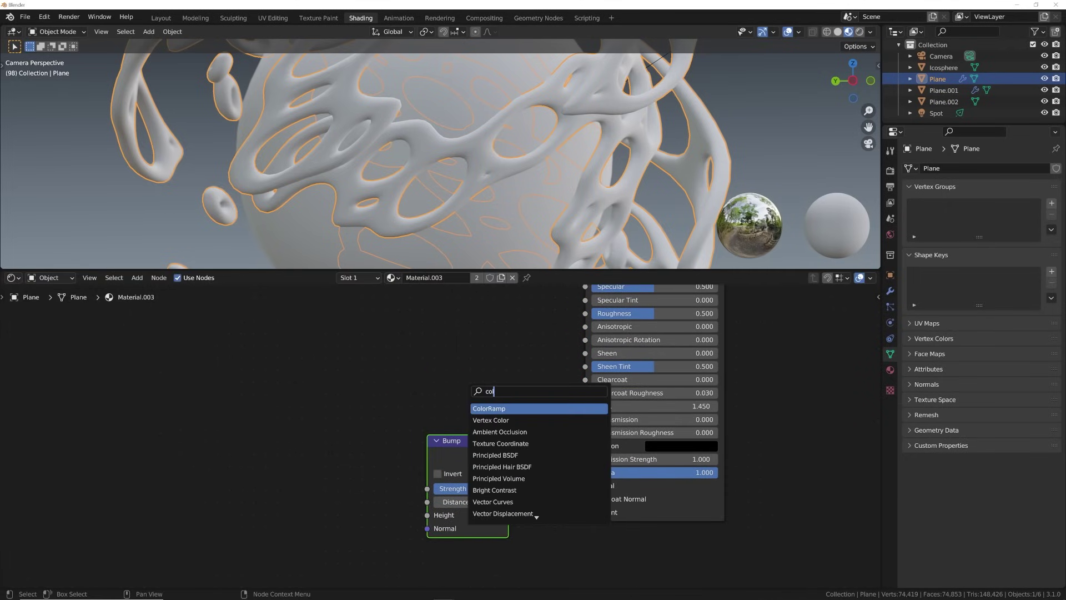
key(Return)
click(418, 468)
drag(387, 460, 438, 518)
Add a Noise Texture with Mapping and Texture Coordinate nodes, using Object coordinates, and feed its Fac output into the ColorRamp
middle_drag(237, 441, 502, 433)
key(shift+a)
click(383, 377)
text(noi)
key(Down)
key(Return)
click(397, 456)
key(ctrl+t)
middle_drag(315, 475, 315, 440)
drag(263, 445, 303, 428)
drag(554, 351, 625, 436)
Set the Noise Texture's Detail to 12 and its Roughness to 0.794
middle_drag(630, 396, 383, 420)
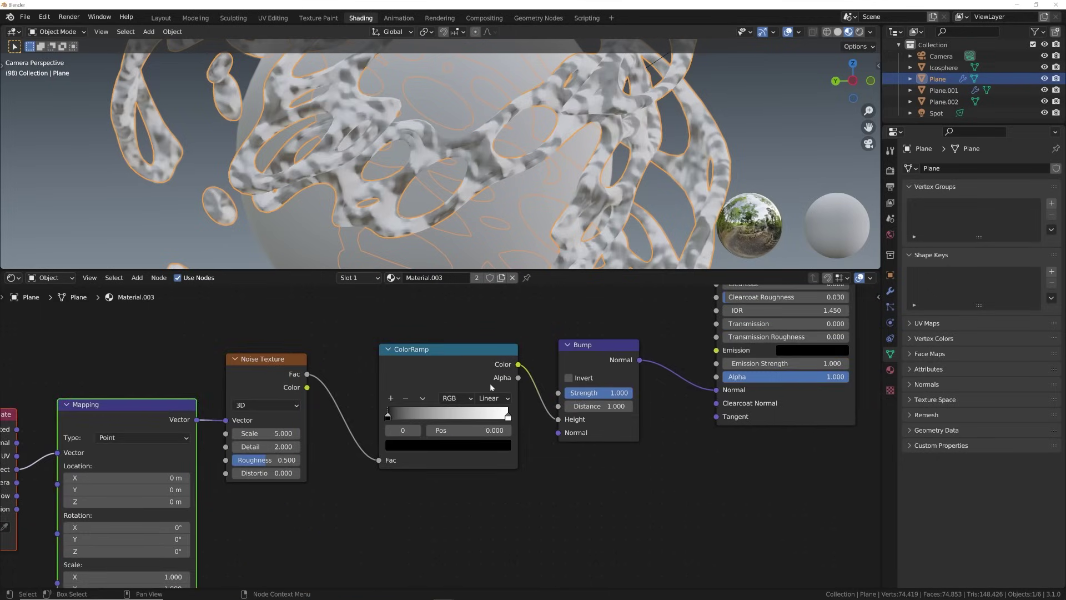
scroll(491, 387, up, 2)
click(188, 447)
text(12)
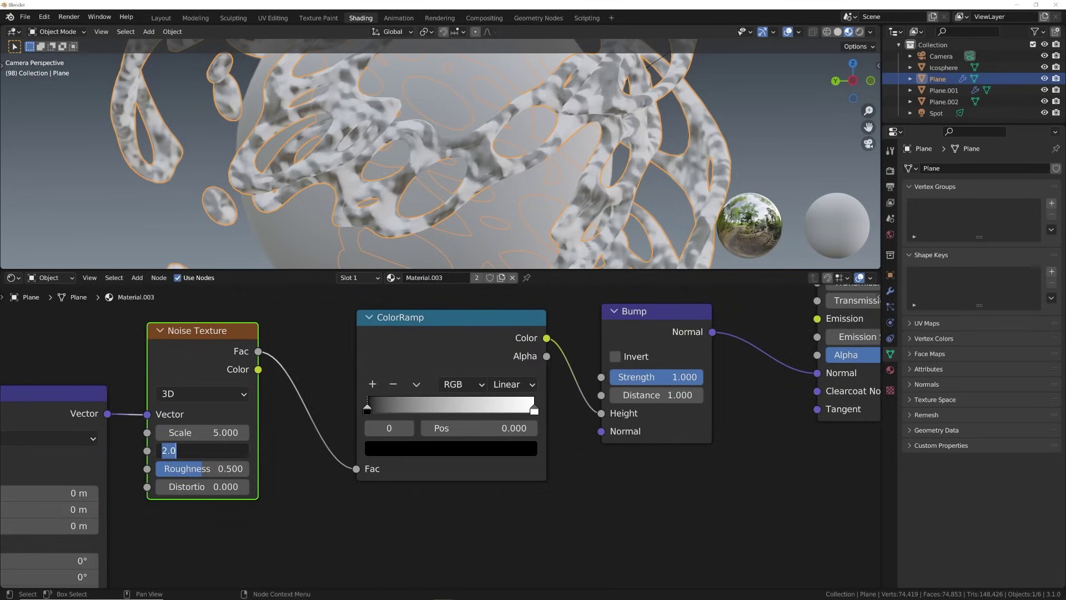
key(Return)
drag(170, 468, 198, 468)
Pull the ColorRamp stops close together with the black stop at 0.551, and raise the noise Scale to 52.2
drag(376, 410, 458, 409)
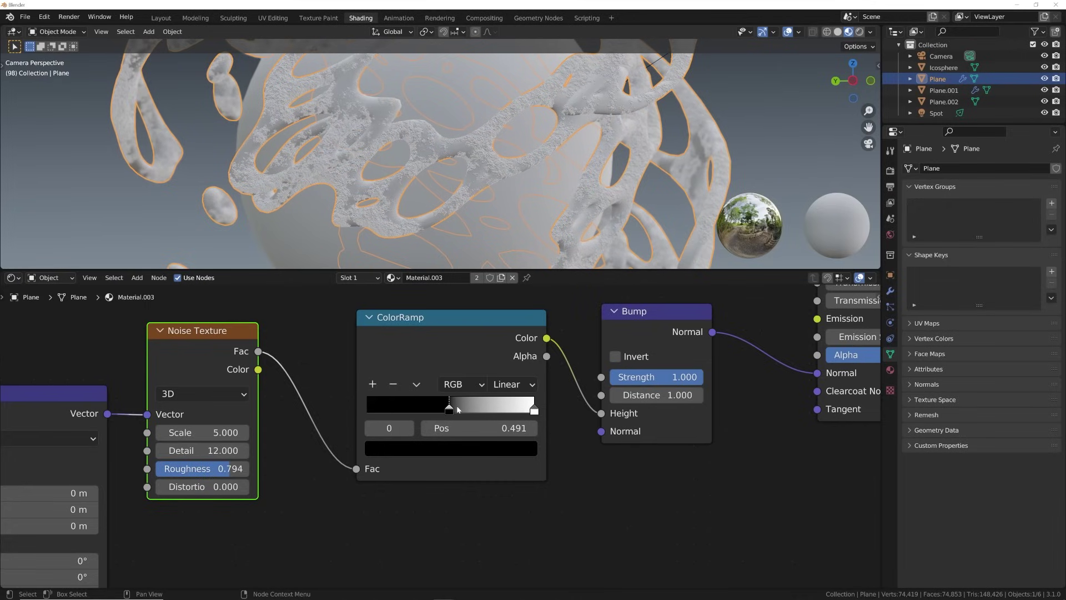
drag(534, 411, 447, 411)
scroll(459, 145, up, 5)
drag(222, 435, 350, 434)
scroll(444, 428, up, 2)
mouse_move(458, 395)
mouse_down()
mouse_move(488, 396)
mouse_move(444, 395)
mouse_move(468, 395)
mouse_up()
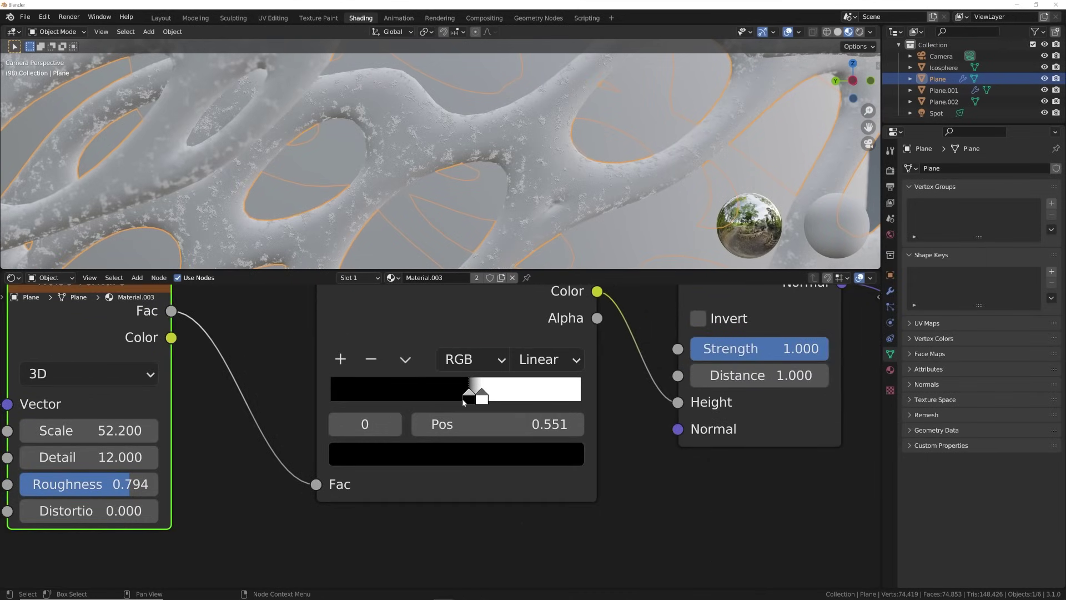
Set the noise Roughness to 0.691 and fine-tune the ColorRamp to a sharp transition with the black stop at 0.562
drag(133, 476, 127, 475)
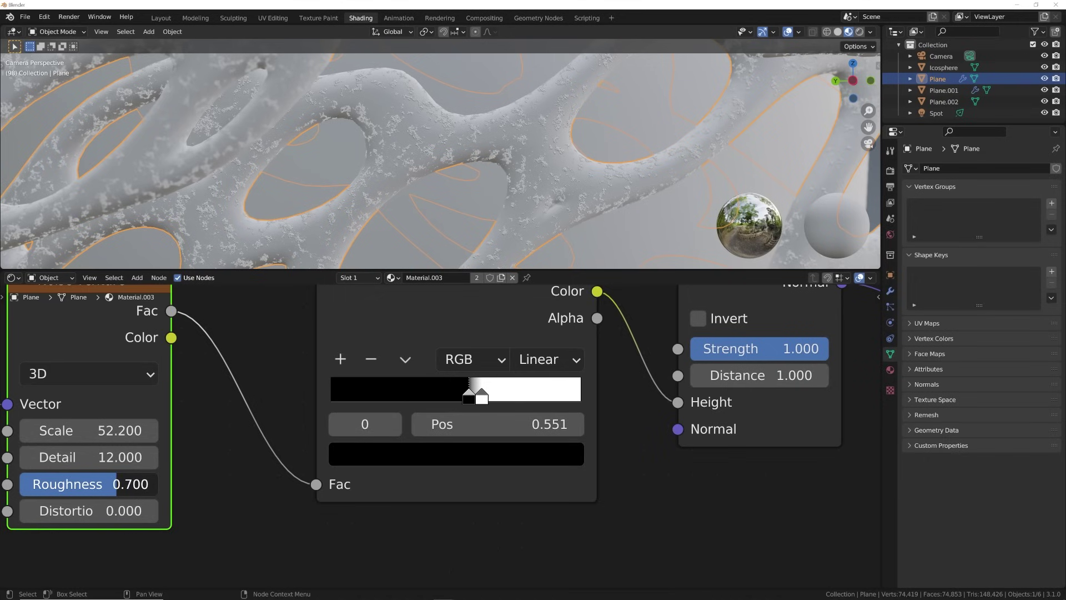
drag(479, 395, 499, 395)
drag(454, 398, 431, 398)
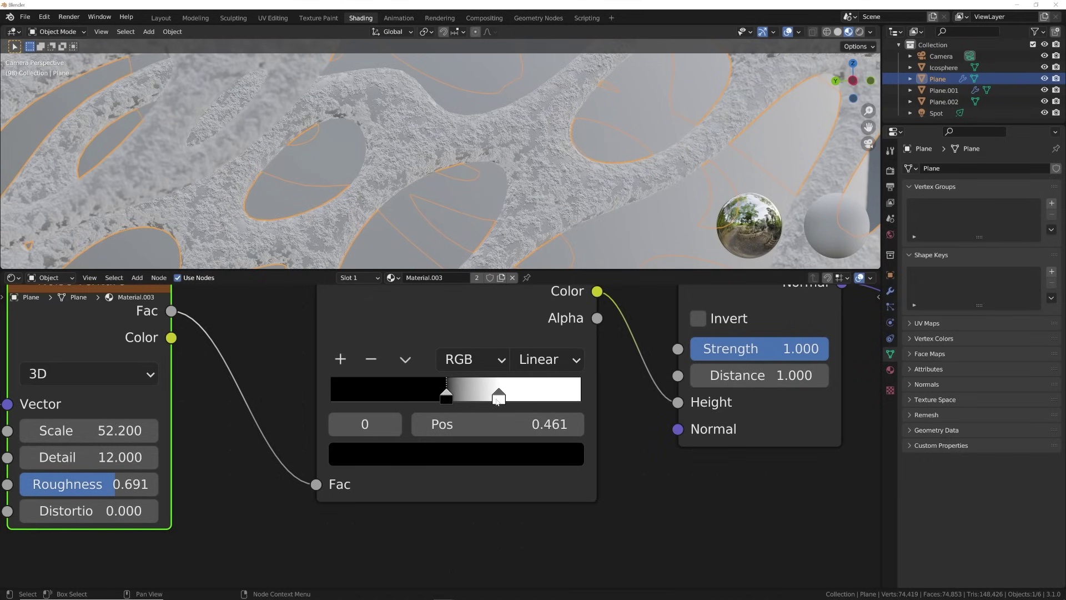
mouse_move(497, 396)
mouse_down()
mouse_move(459, 401)
mouse_move(481, 403)
mouse_up()
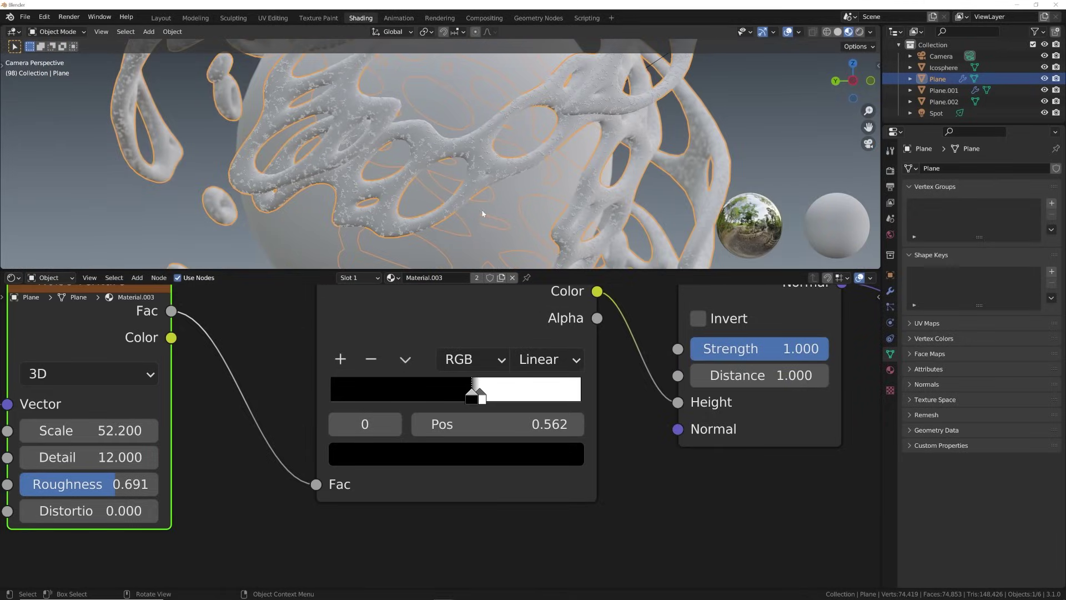
Assign the shell's Material.003 to the icosphere inside the shell
click(483, 214)
click(416, 278)
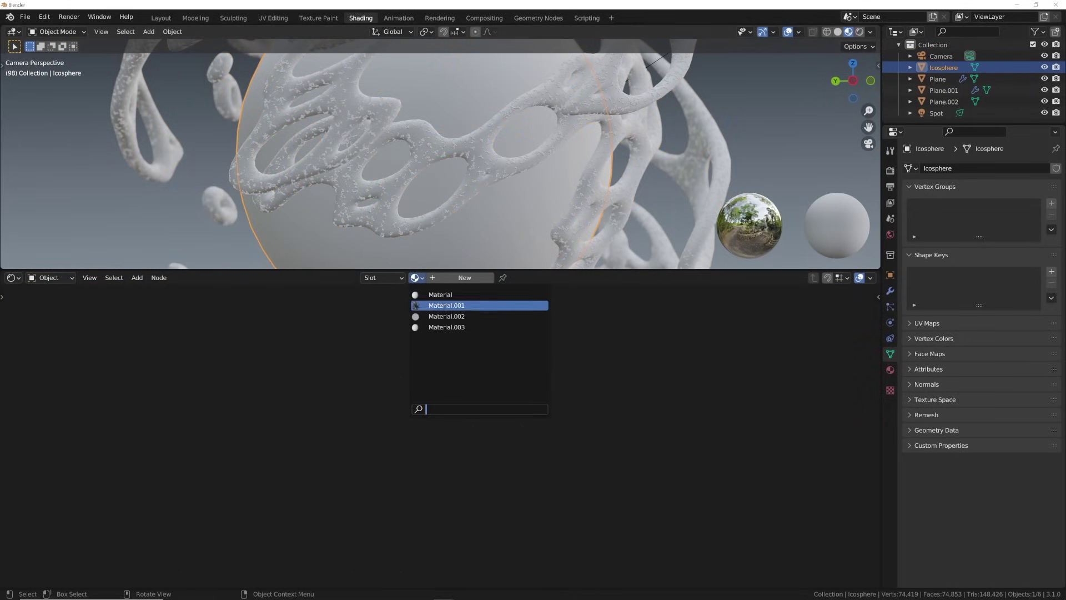
click(438, 327)
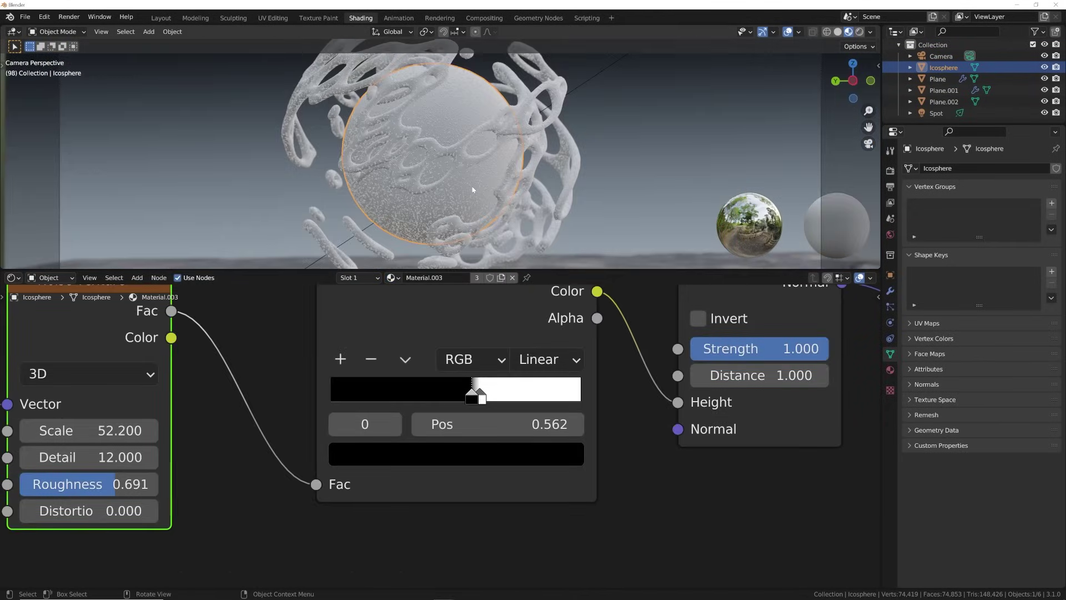
scroll(482, 197, down, 3)
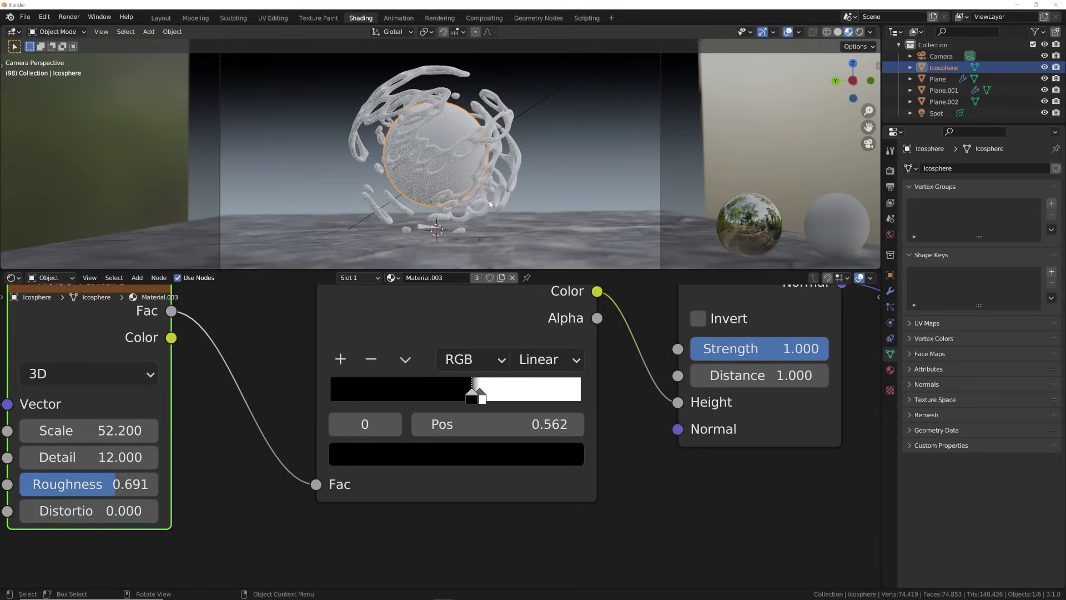
Return to the Layout workspace and inspect the bump detail on the shell and sphere in rendered shading
click(161, 18)
scroll(554, 258, down, 5)
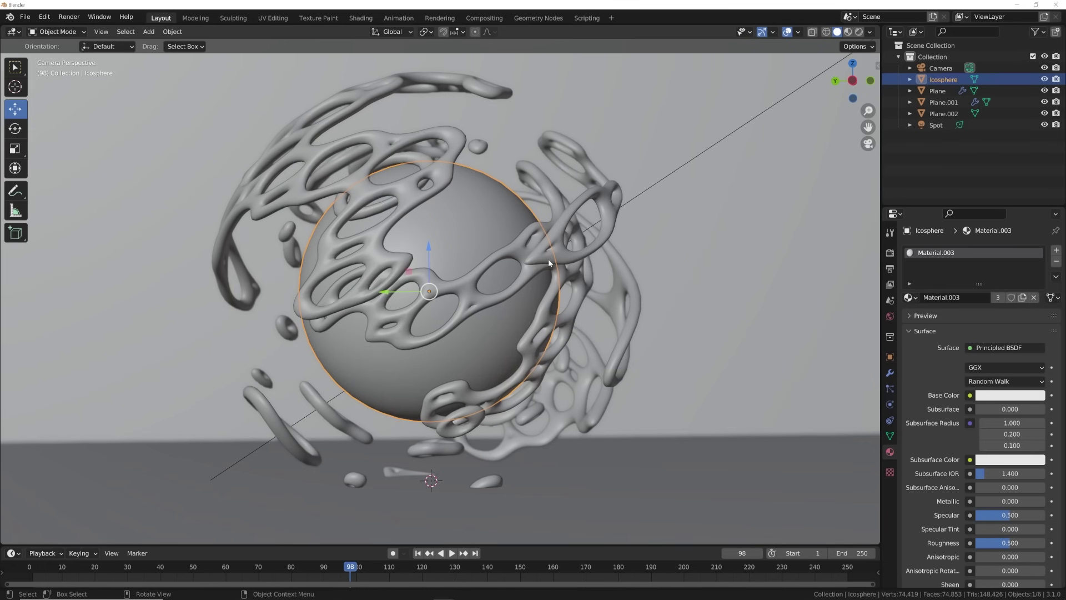
click(859, 31)
click(783, 232)
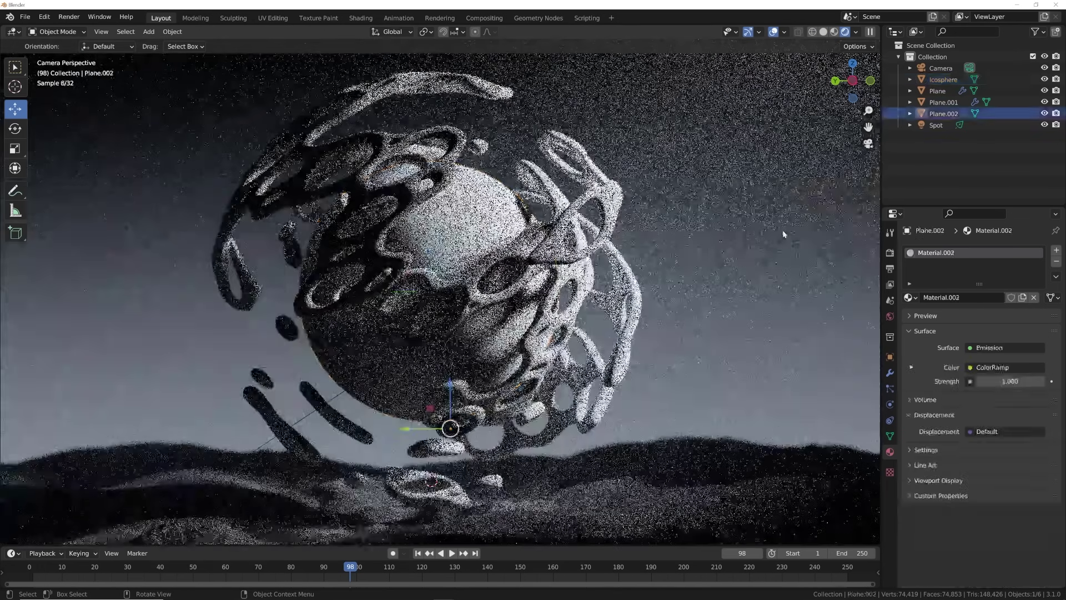
scroll(516, 252, up, 8)
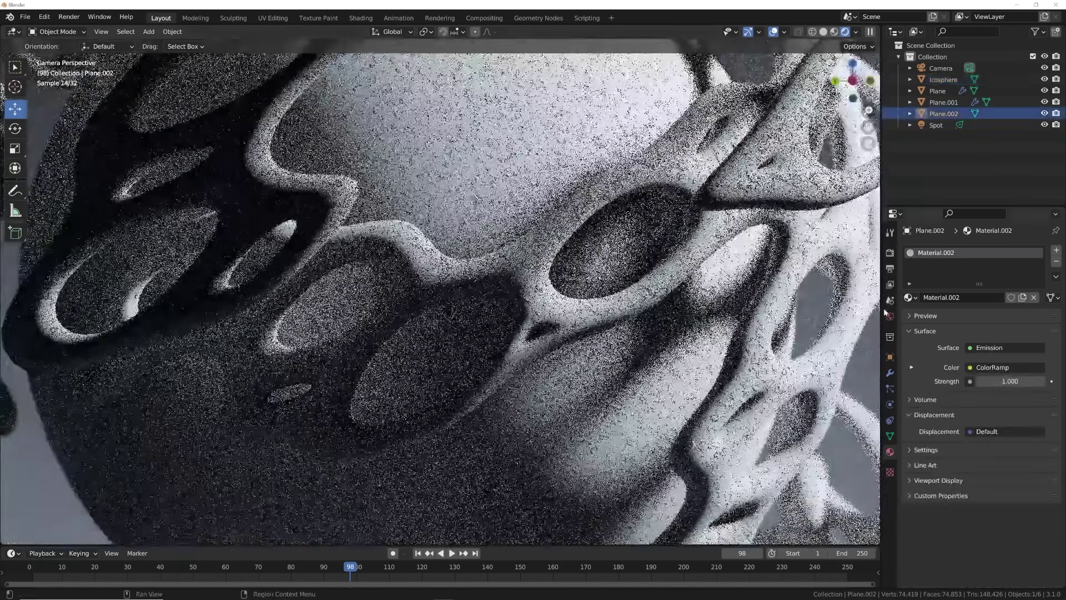
Try a world volume density of 0 and undo the change
click(890, 315)
drag(1011, 416, 988, 417)
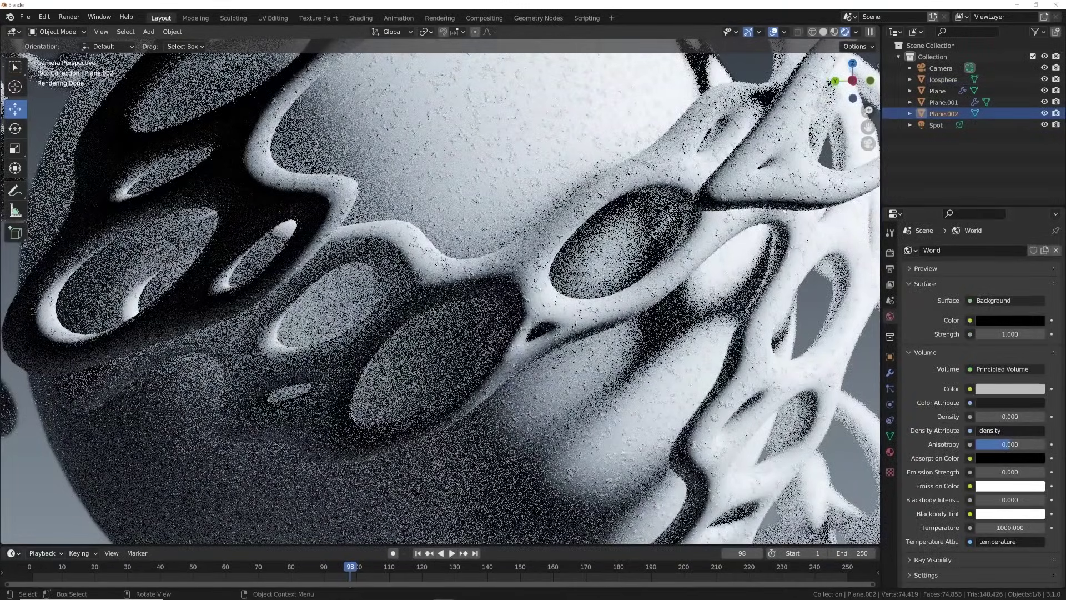
key(ctrl+z)
Render a still image of frame 98 with the viewport in solid shading, and open the render settings
scroll(612, 217, down, 8)
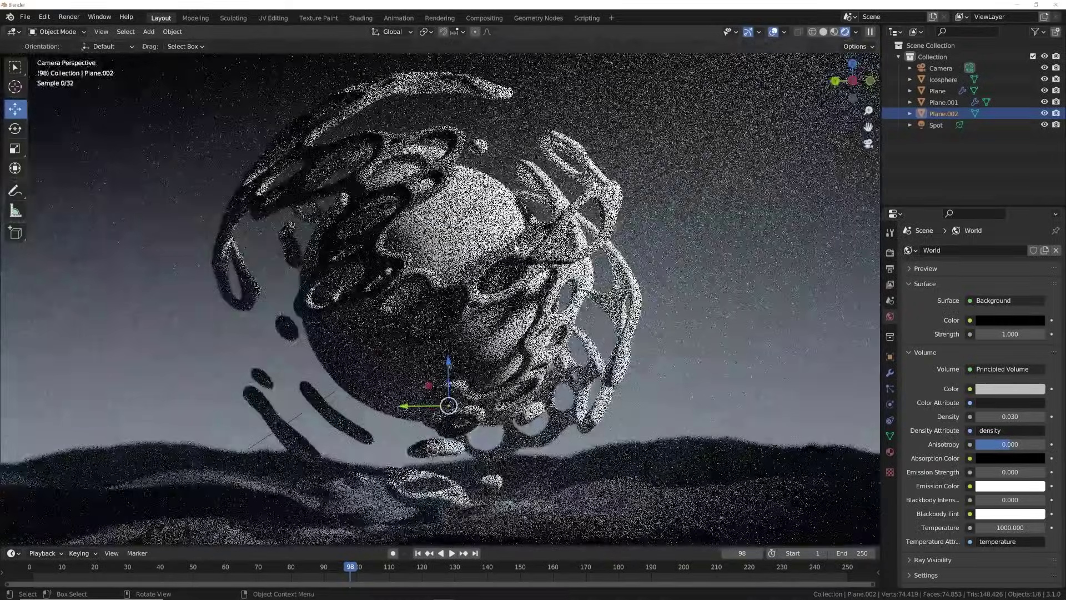
scroll(518, 248, down, 1)
key(z)
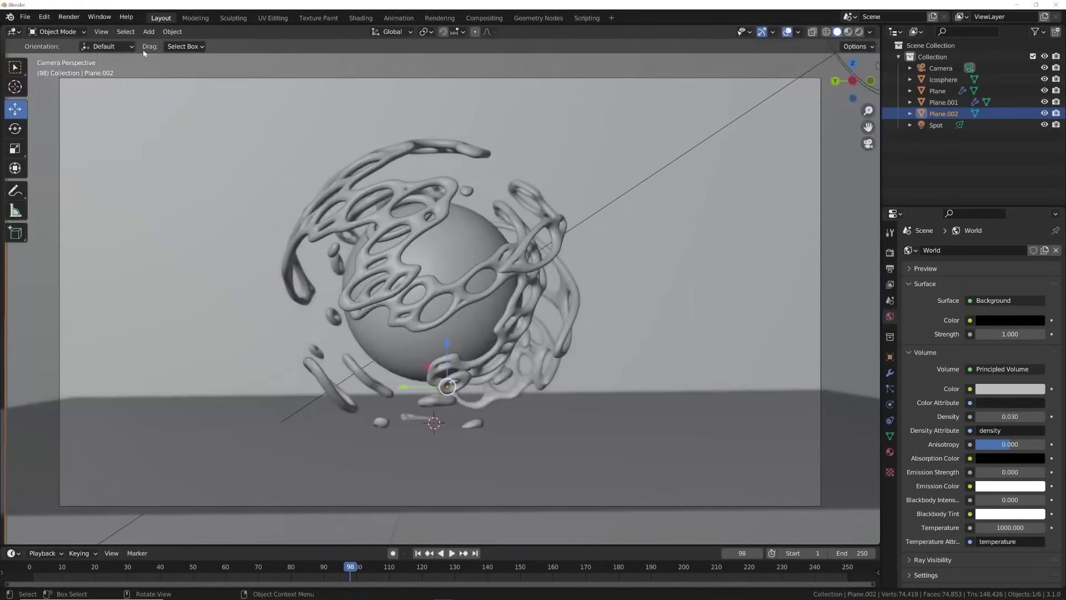
click(69, 19)
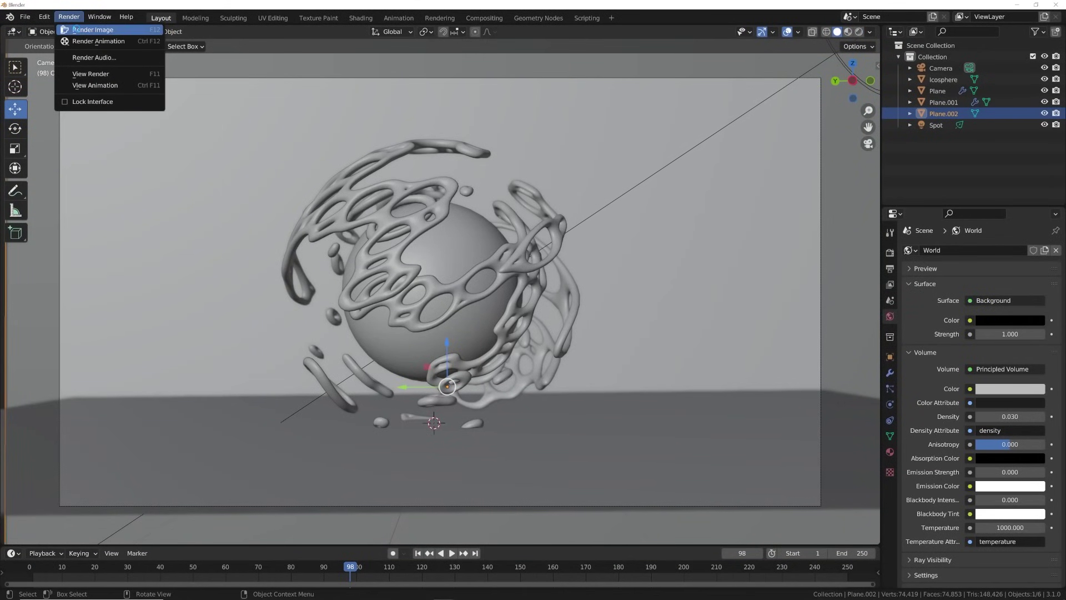
click(83, 29)
key(shift+Home)
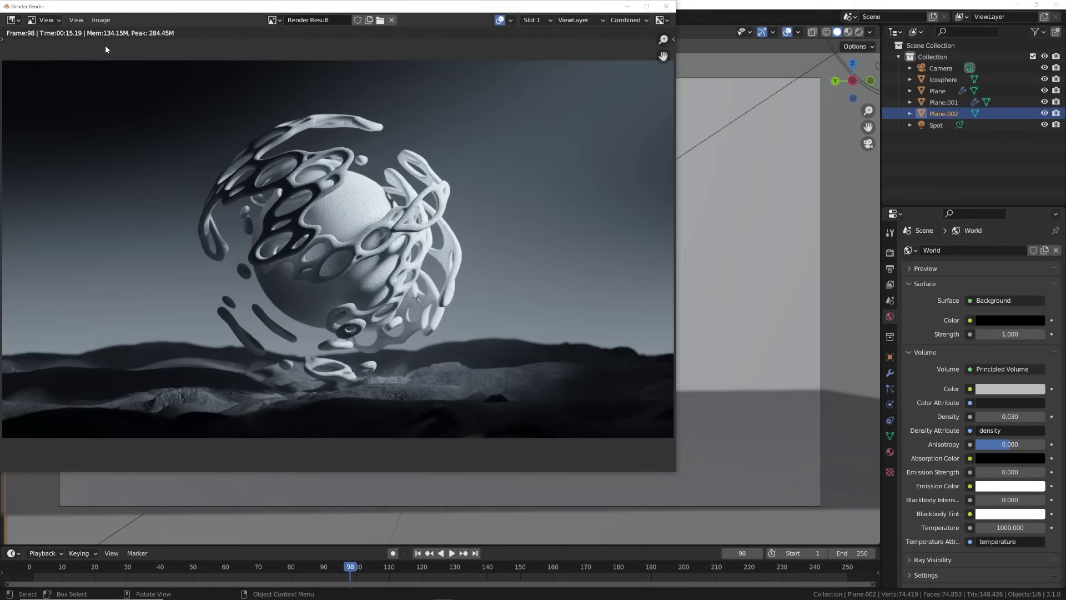
click(667, 6)
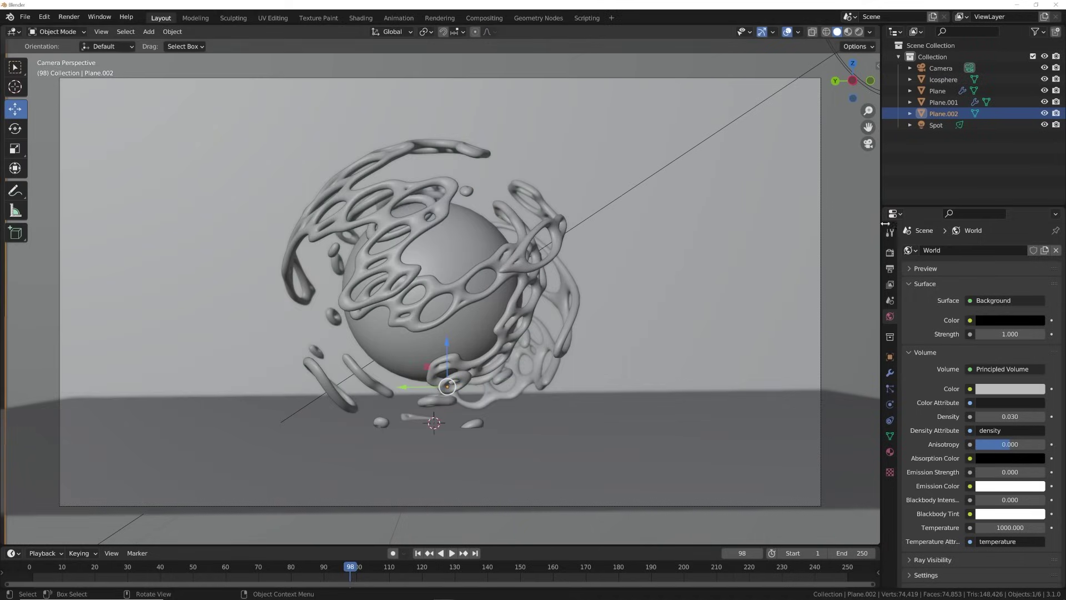
click(890, 253)
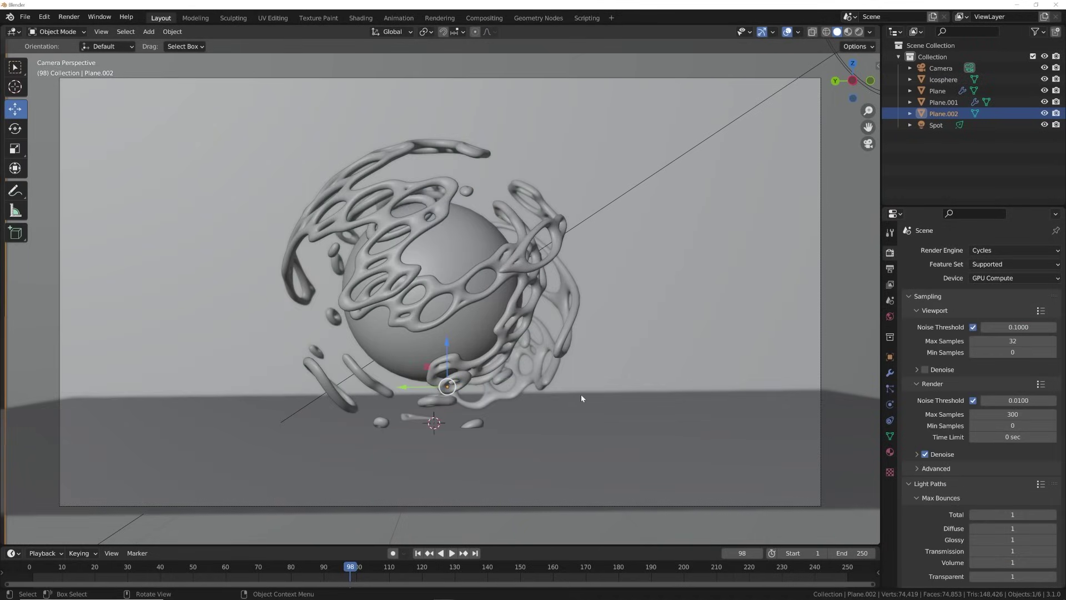
In the Shading workspace with rendered shading, set the Emission strength of the background plane's Material.002 to 2.2
click(859, 32)
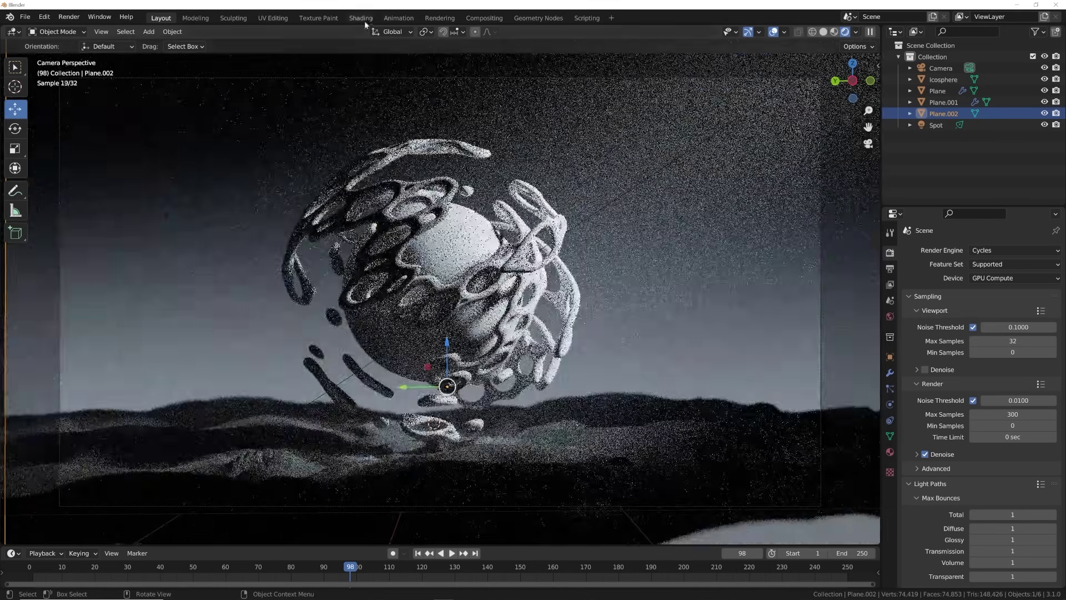
click(361, 18)
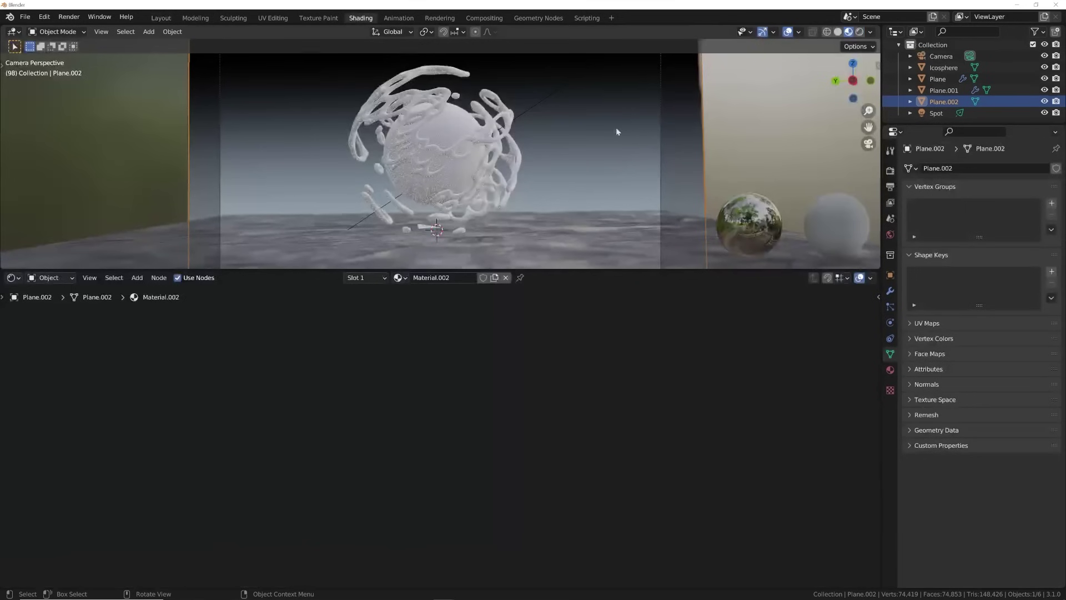
click(860, 32)
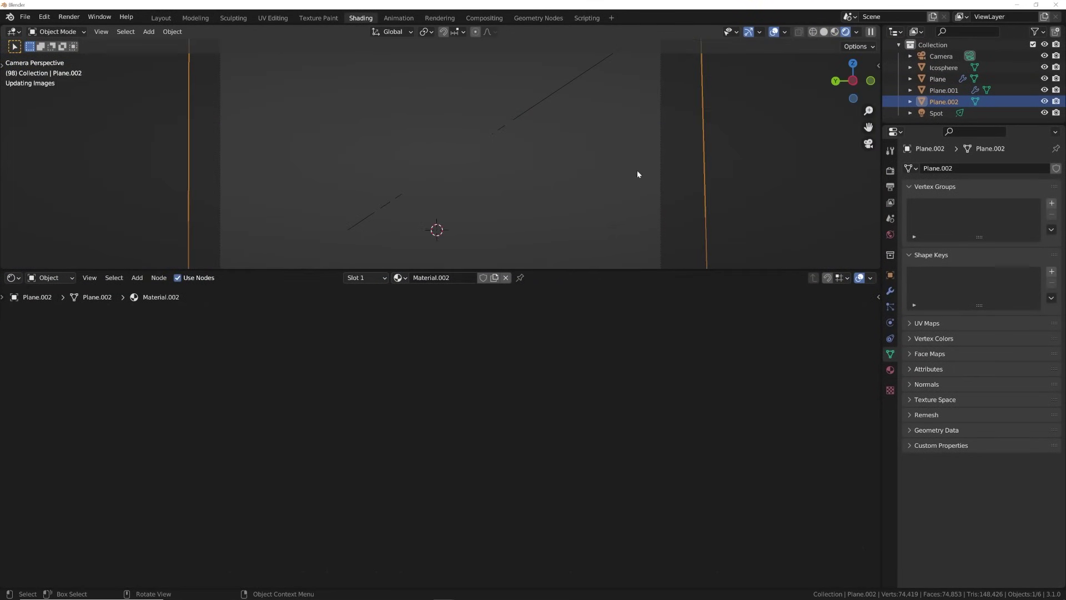
scroll(598, 491, down, 4)
middle_drag(597, 491, 159, 450)
mouse_move(486, 360)
mouse_down()
mouse_move(500, 361)
mouse_move(491, 362)
mouse_up()
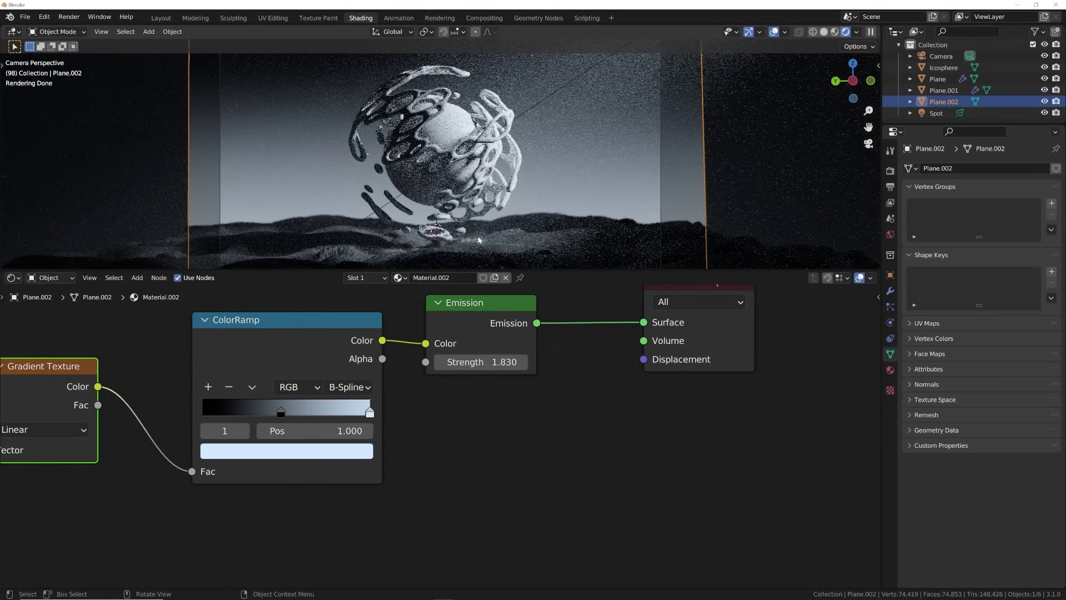
drag(503, 362, 523, 362)
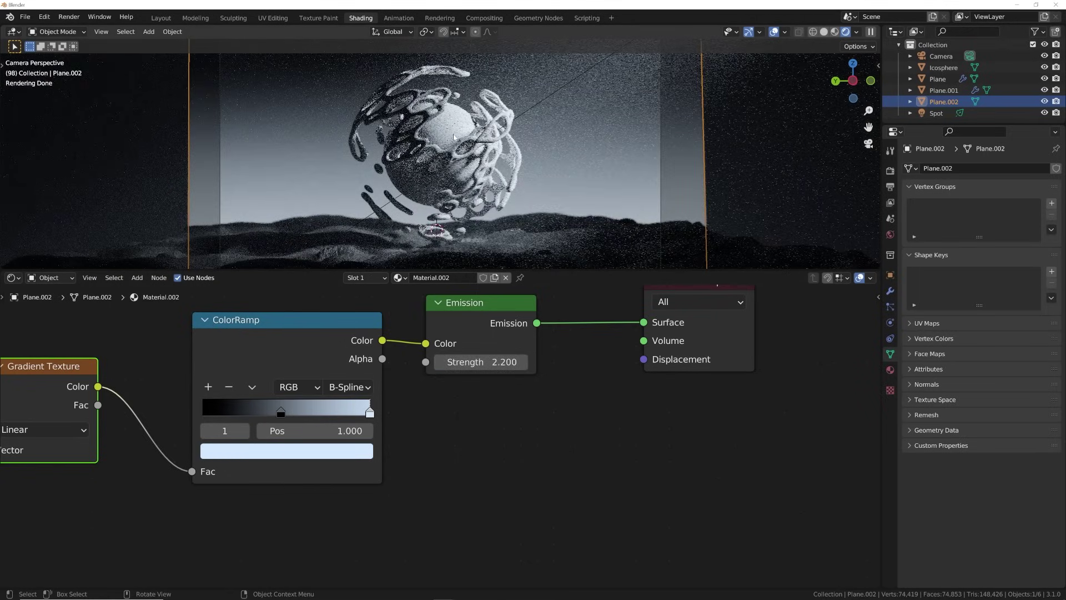
Return to the Layout workspace, hide the viewport gizmos and overlays, and play the animation in solid shading, stopping at frame 183
click(161, 17)
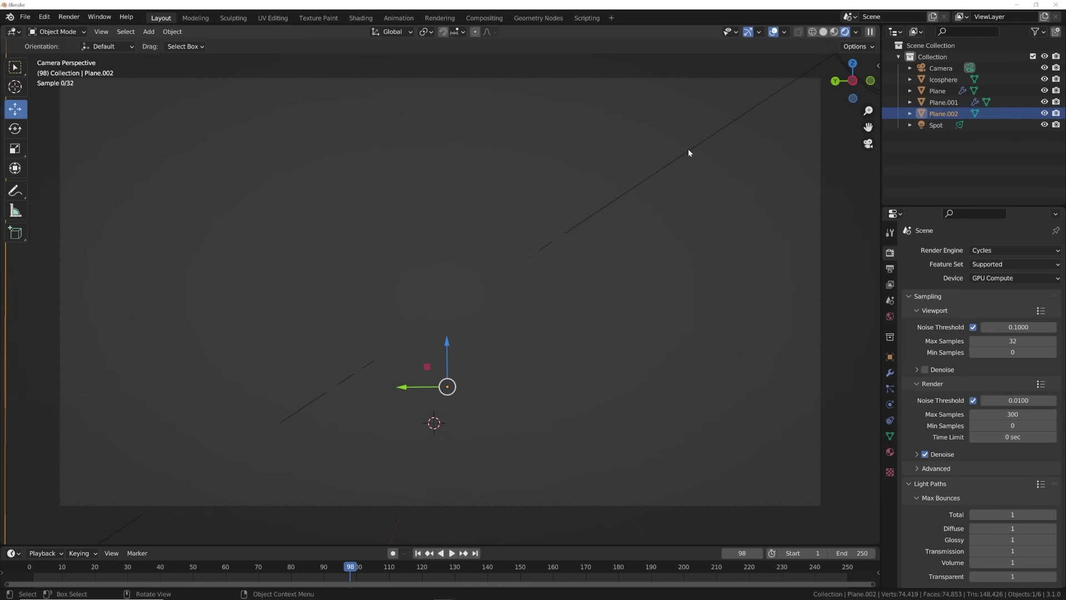
click(748, 33)
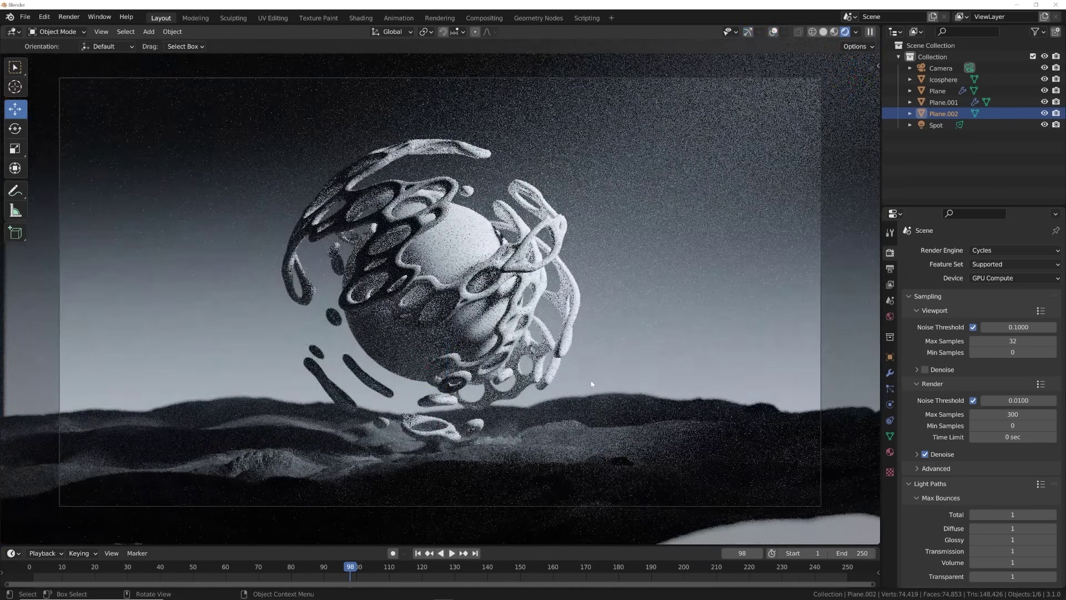
click(823, 33)
key(space)
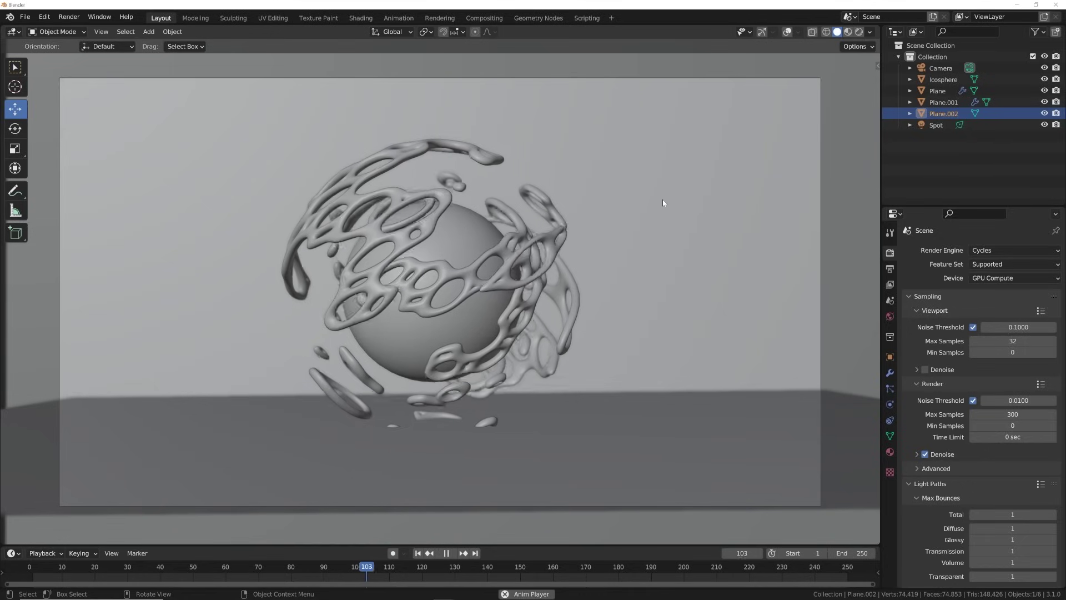
key(KP_0)
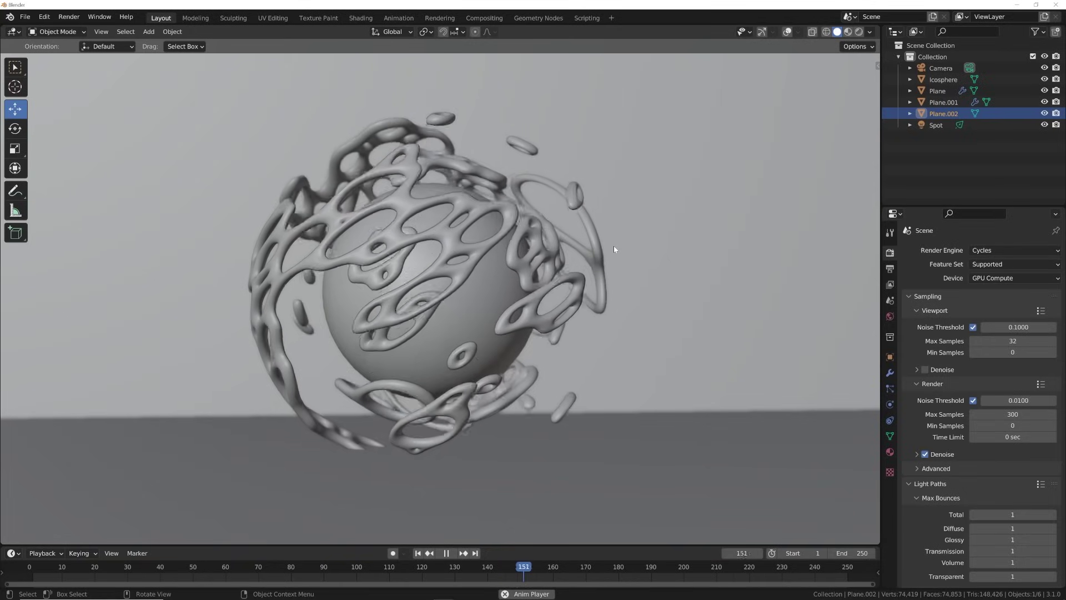
key(space)
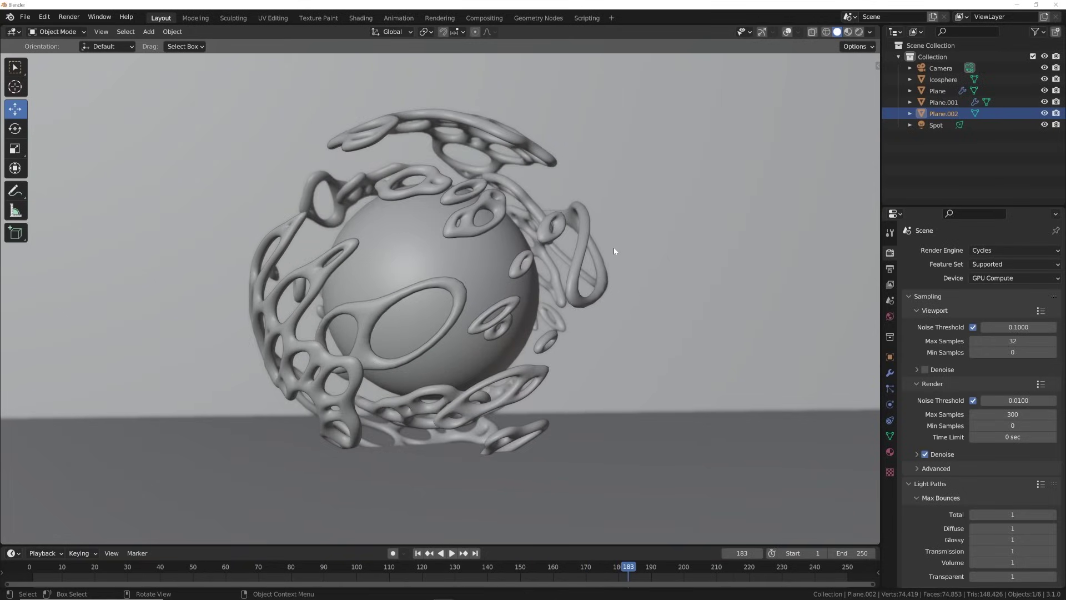
Set the render output's file format to FFmpeg Video
click(890, 270)
scroll(939, 436, down, 2)
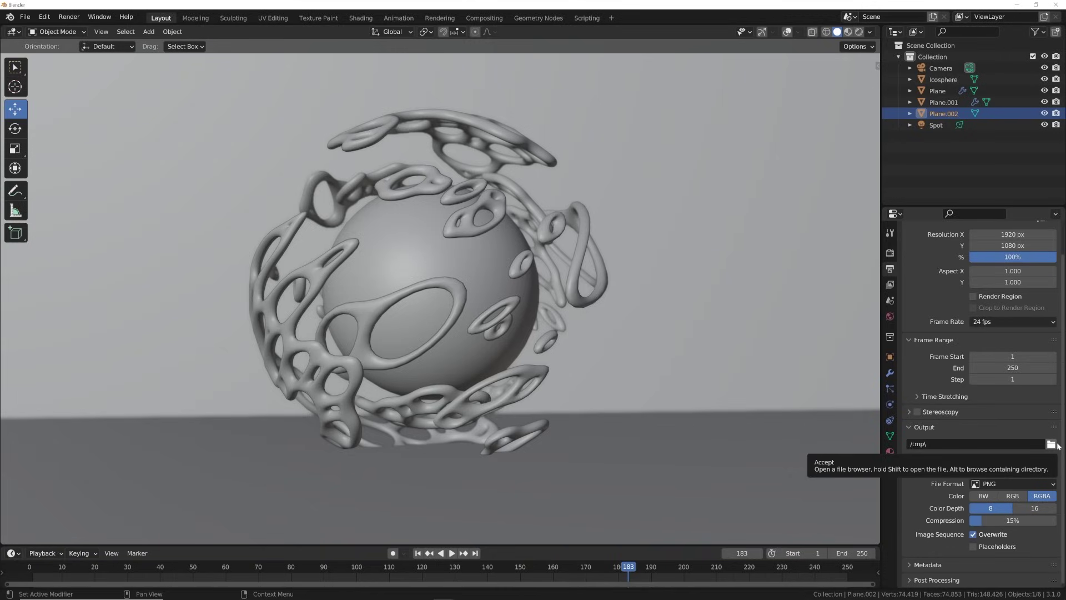
click(1001, 485)
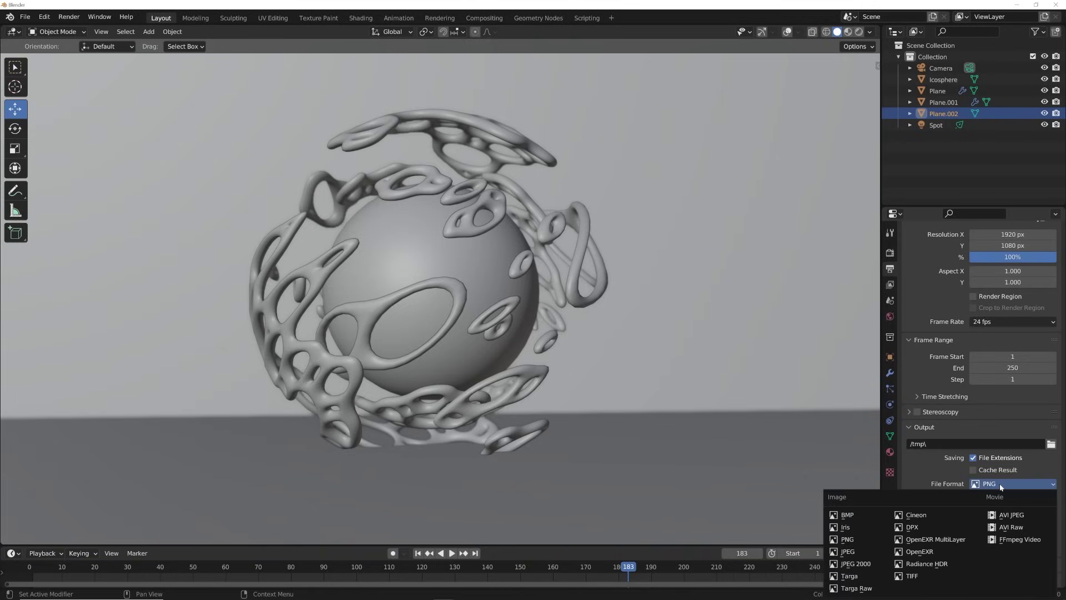
click(1001, 484)
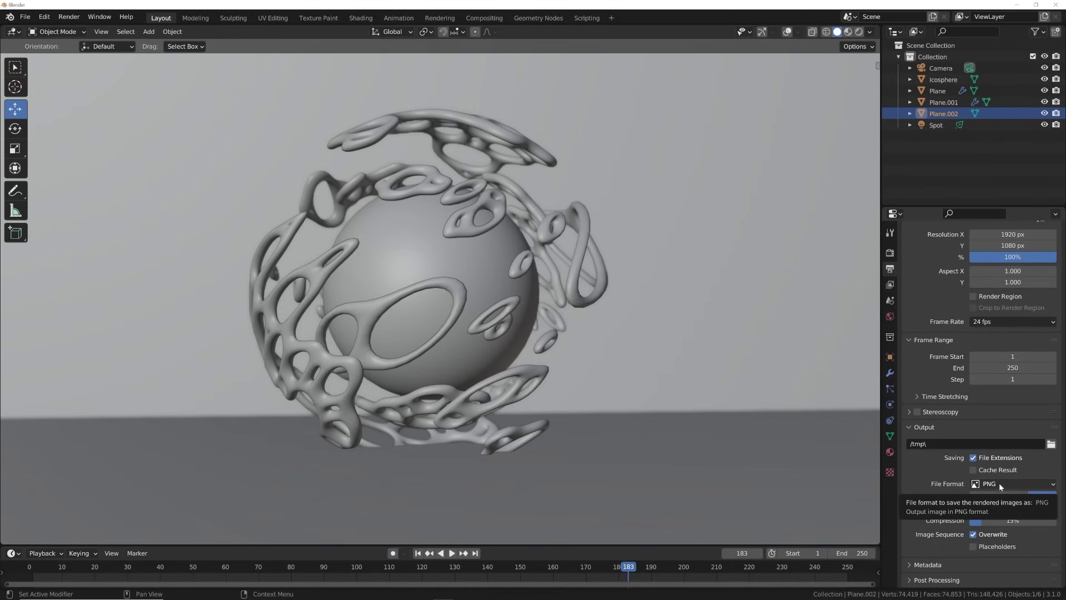
click(998, 481)
click(1020, 538)
Configure the video encoding with an MPEG-4 container and Perceptually Lossless output quality
click(944, 544)
scroll(971, 525, down, 3)
click(995, 496)
click(998, 471)
scroll(998, 483, down, 2)
click(1005, 511)
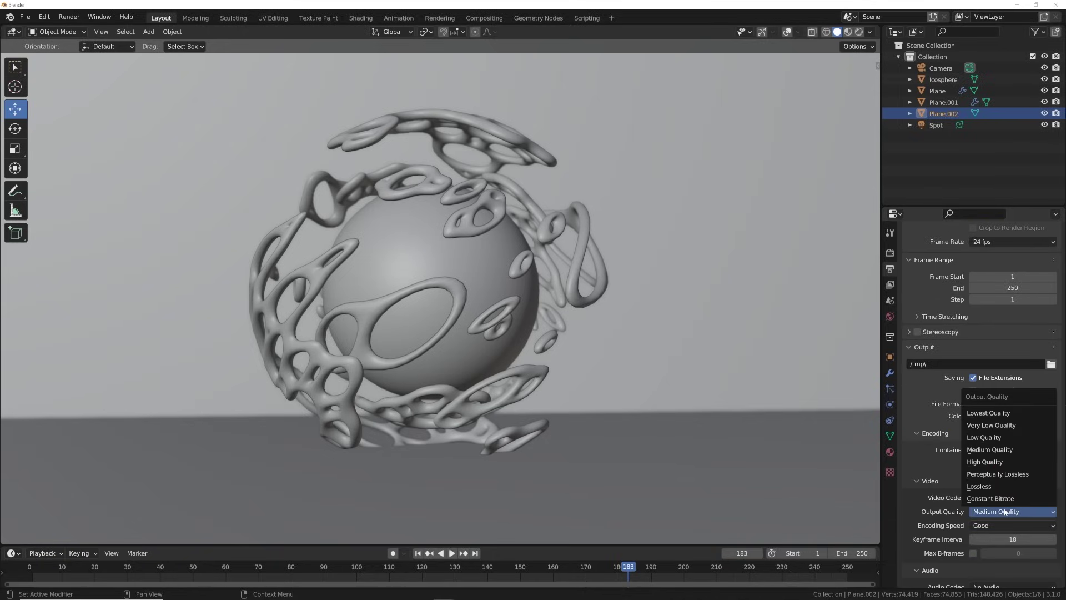
click(998, 473)
Start rendering the animation
click(67, 18)
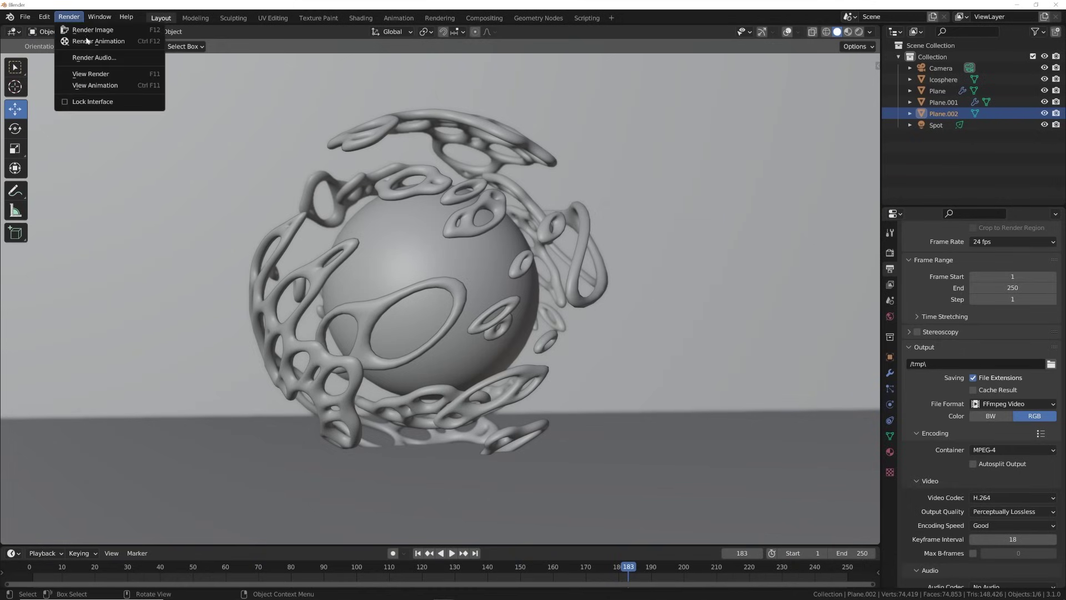